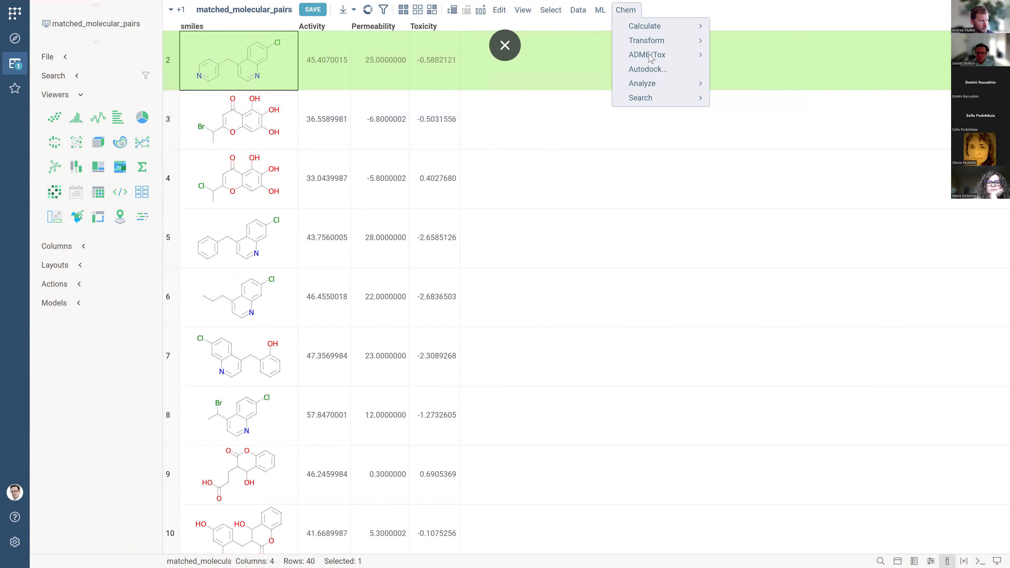
Run the Molecular Matched Pairs analysis on the smiles molecules with Activity, Permeability and Toxicity all chosen as activities
mouse_move(699, 84)
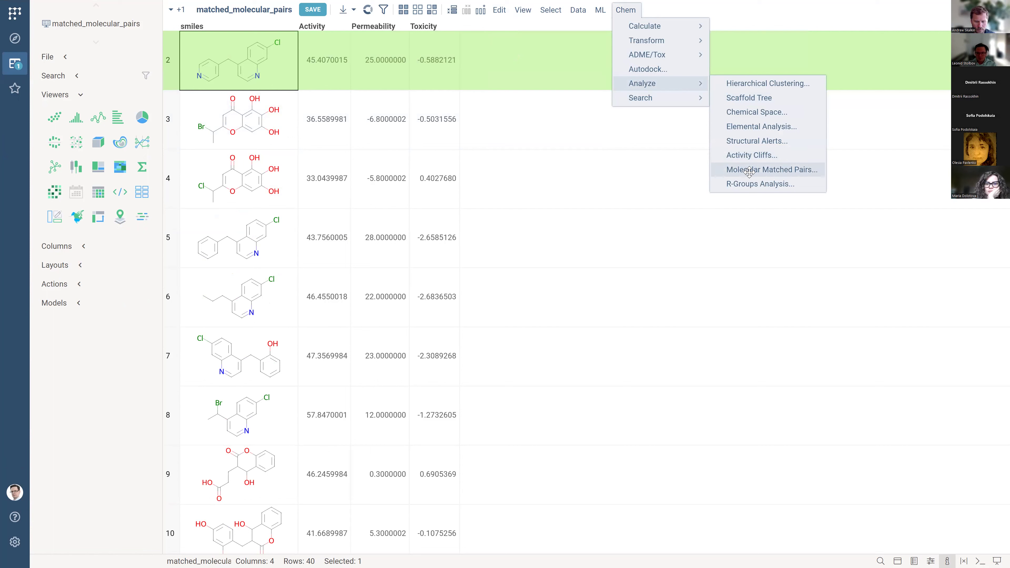
left_click(789, 168)
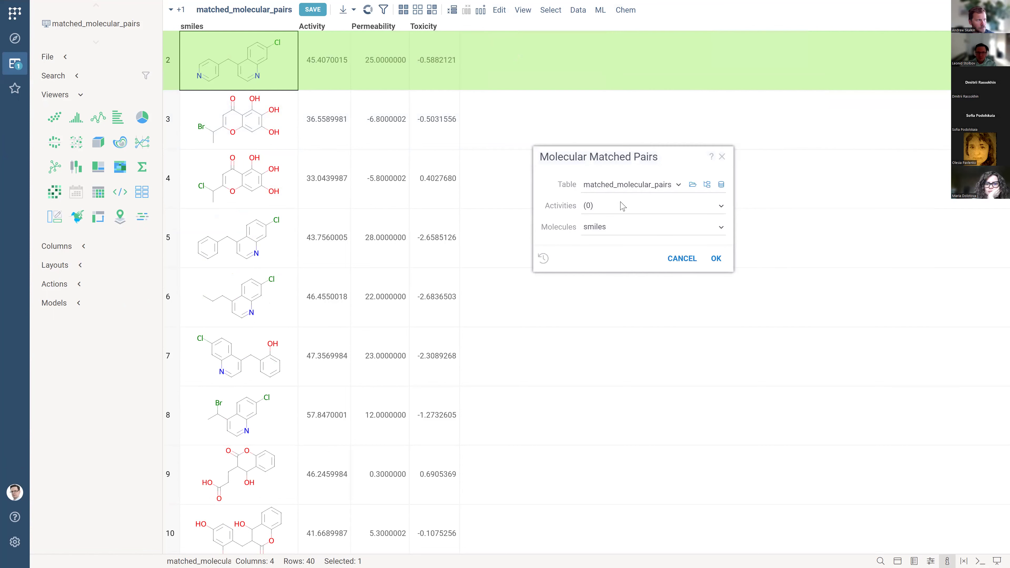
left_click(626, 206)
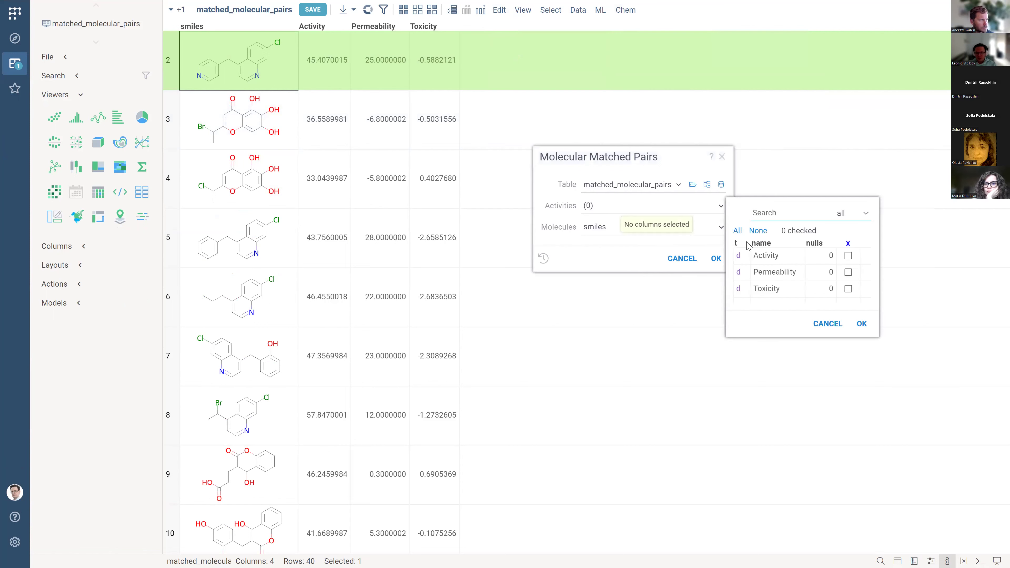
left_click(737, 231)
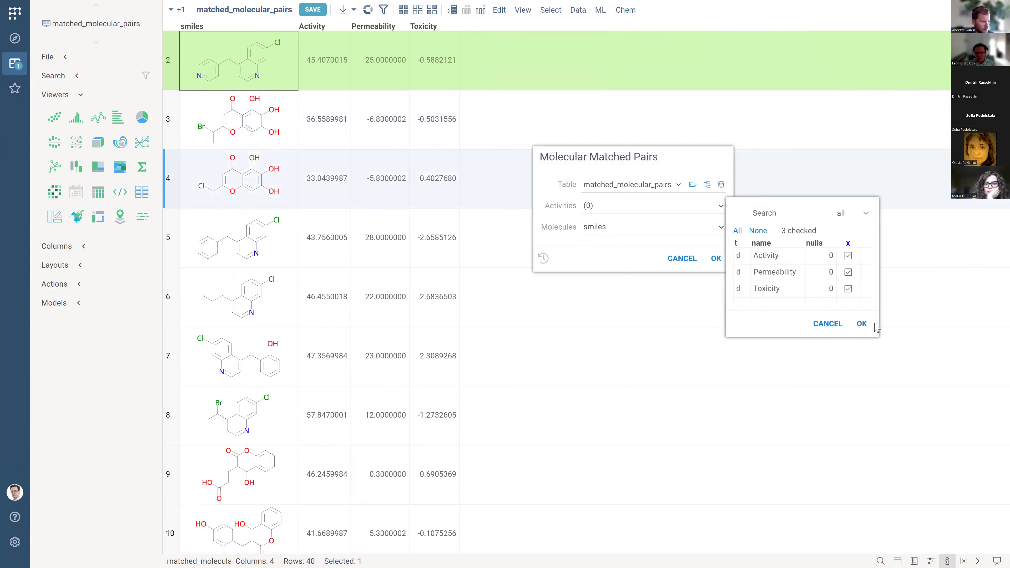
left_click(861, 324)
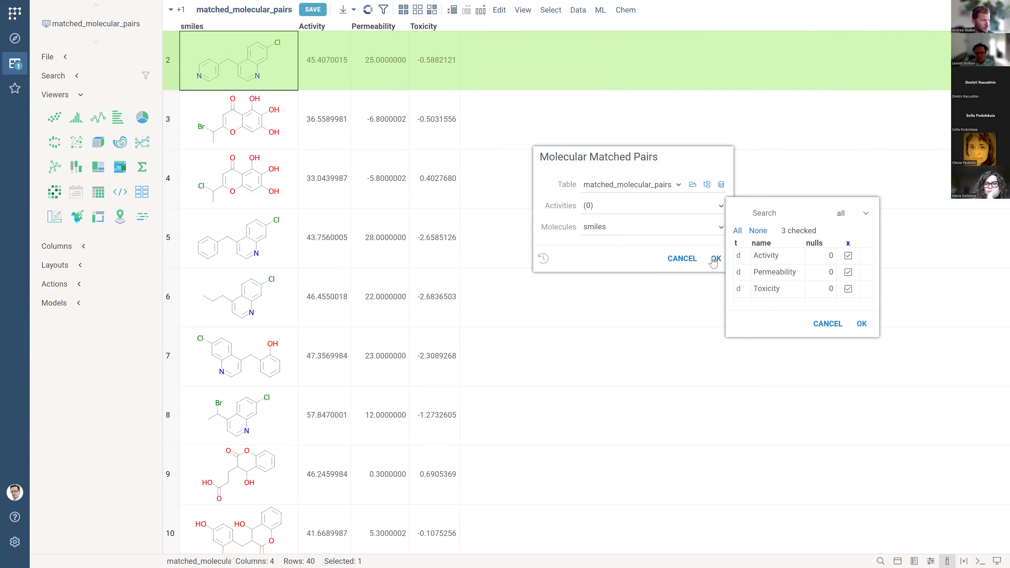
left_click(715, 258)
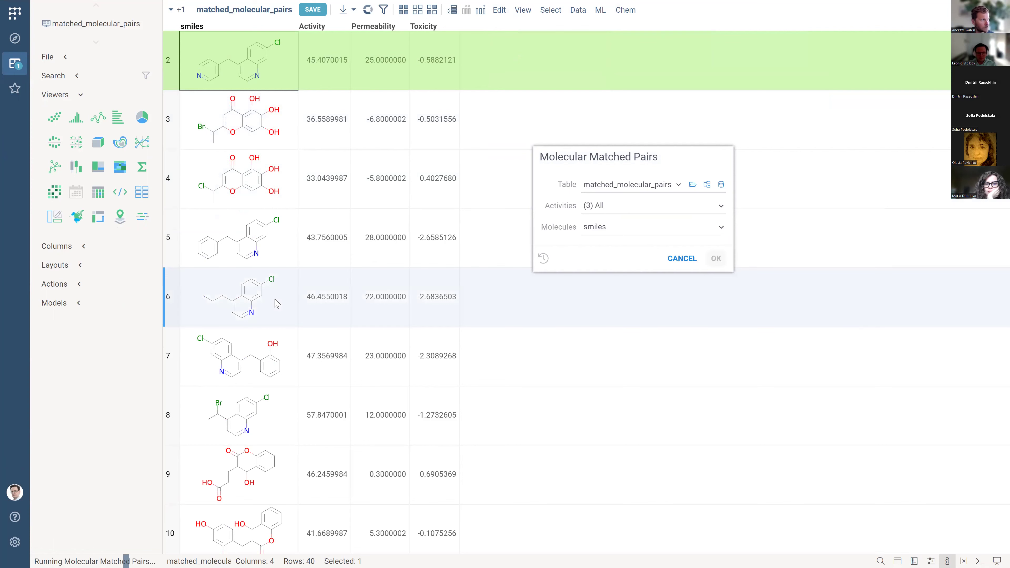
Widen the matched pairs results and compare the mean activity and permeability differences of the two fragment transformations
left_click(321, 296)
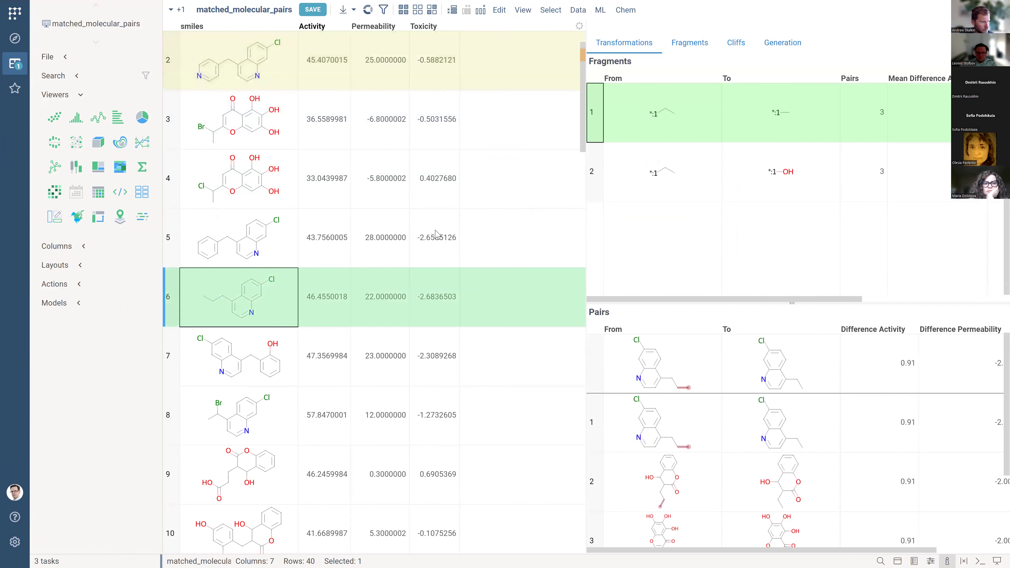
left_click_drag(583, 232, 490, 234)
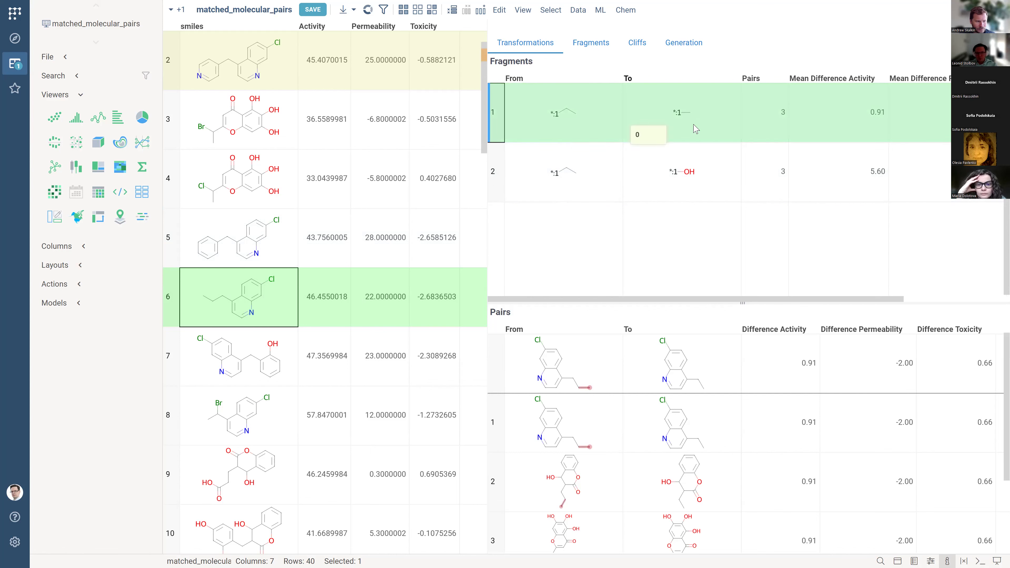
scroll(779, 259, "right", 5)
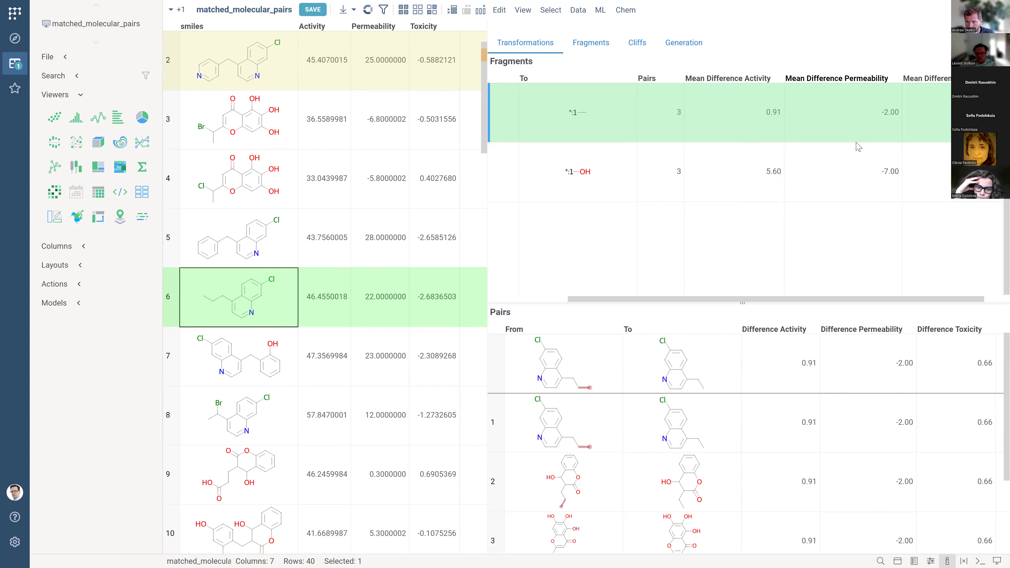
left_click_drag(735, 299, 645, 310)
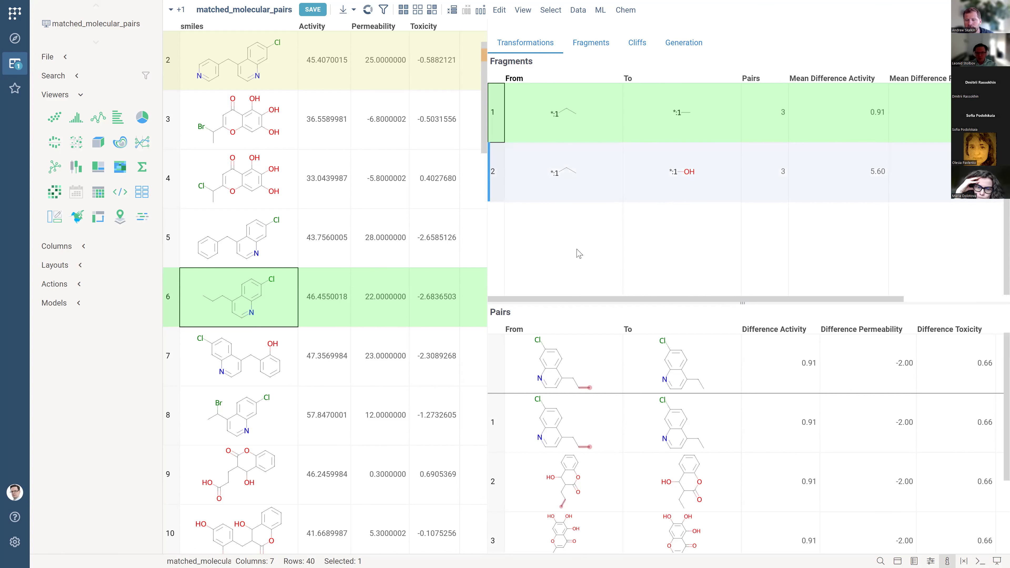
scroll(729, 289, "right", 1)
scroll(760, 284, "right", 5)
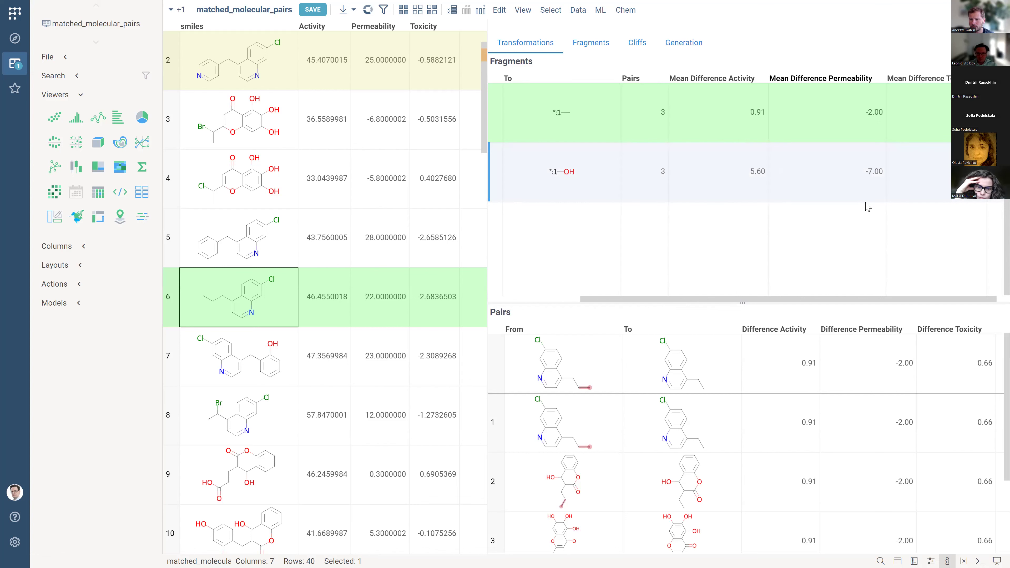
left_click_drag(737, 302, 612, 302)
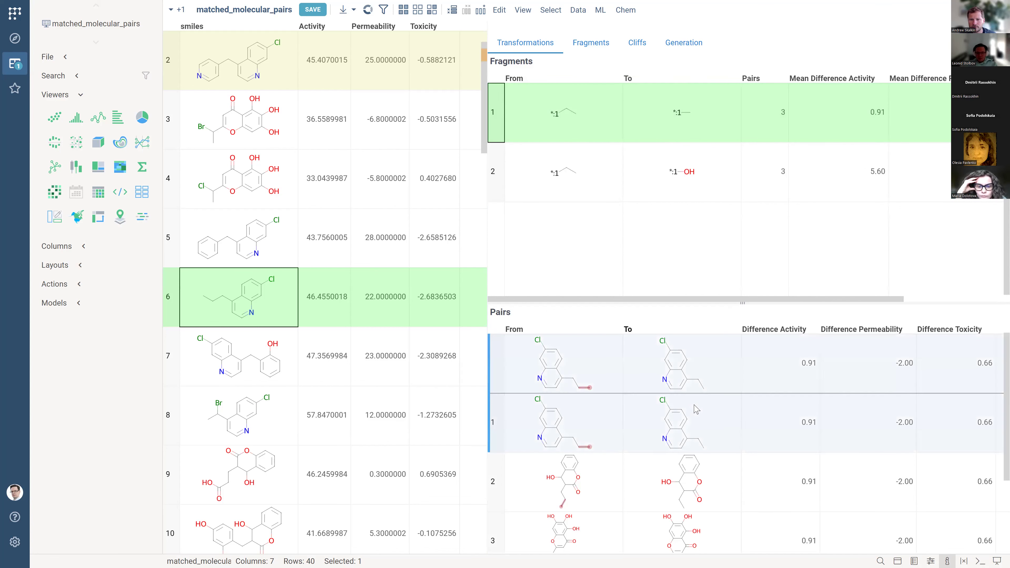
Review the molecule pairs of the first transformation, and show the pairs for the second one, which ends in OH
scroll(636, 412, "down", 1)
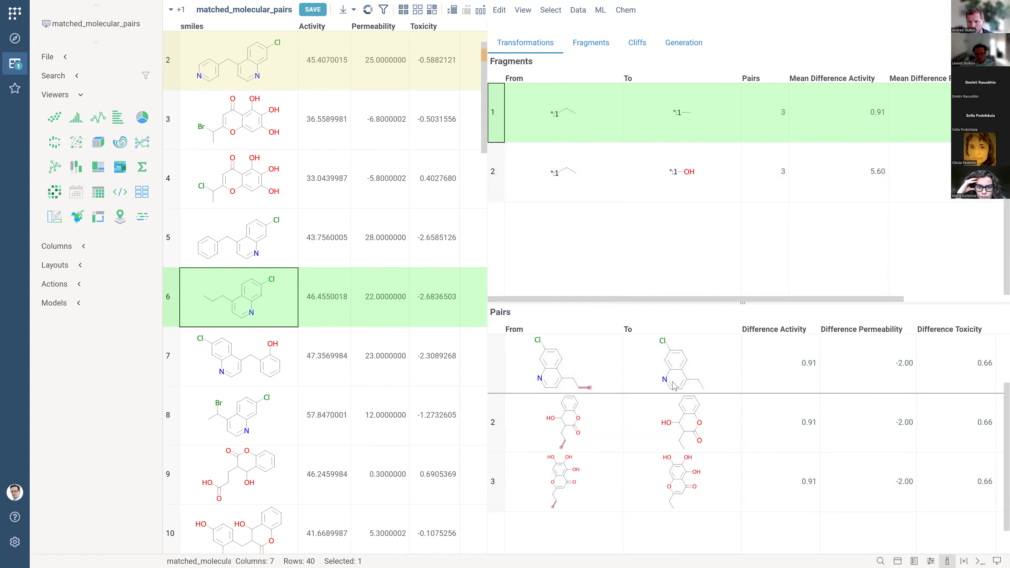
scroll(673, 385, "up", 1)
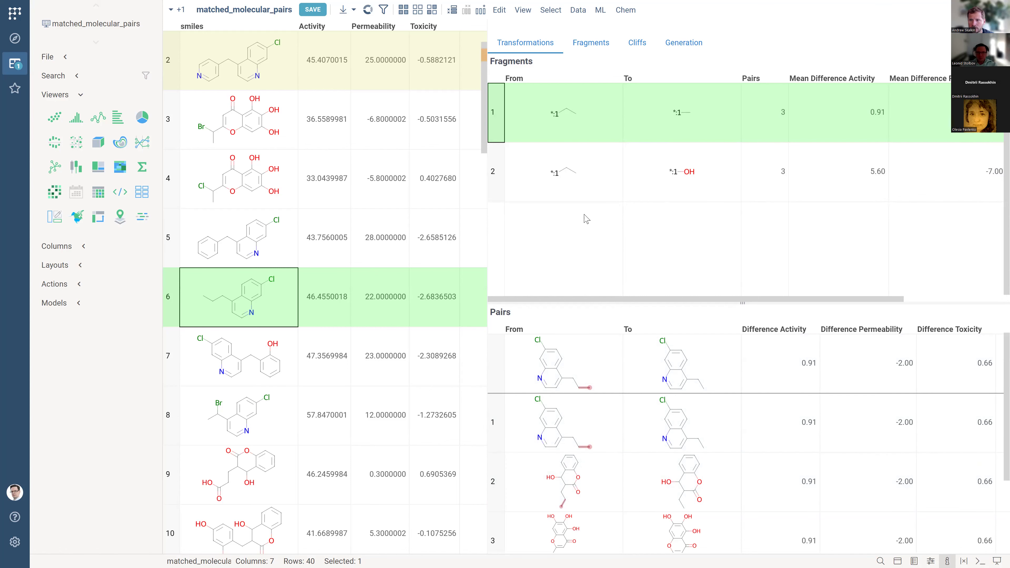
left_click(583, 194)
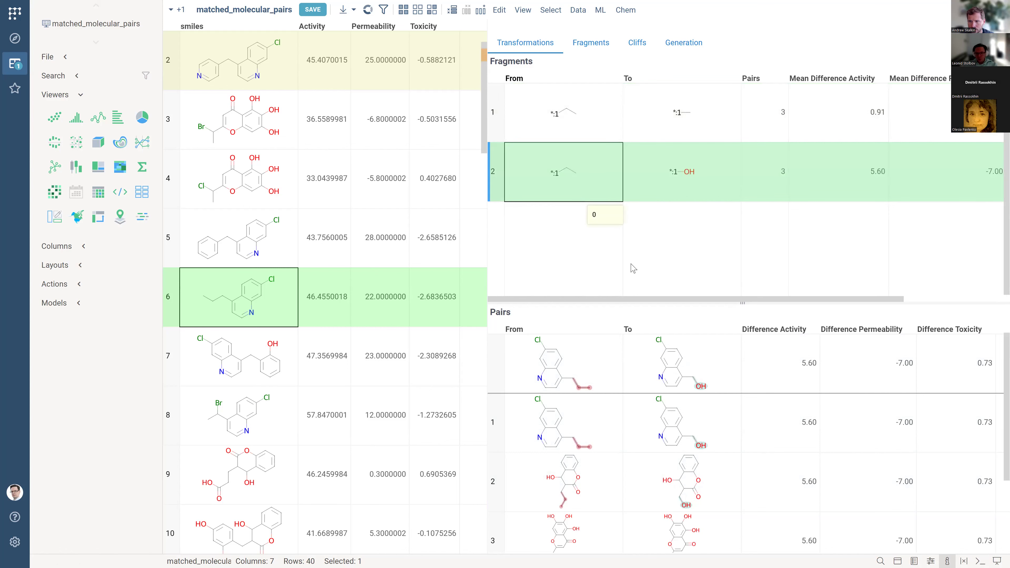
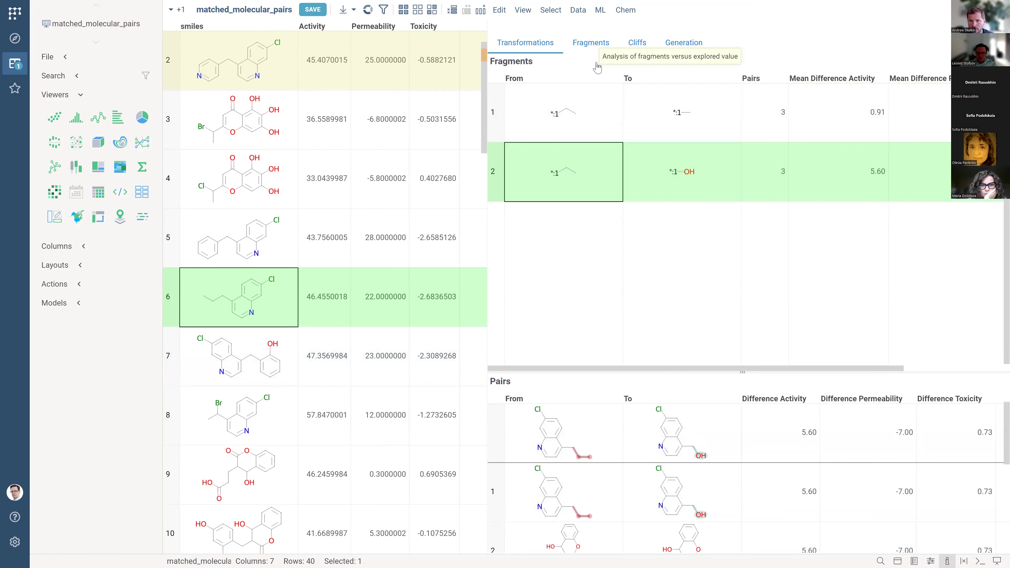
Show the fragment-versus-activity analysis with more fragments visible along both the From and To axes and examine the substitution bars
left_click(600, 44)
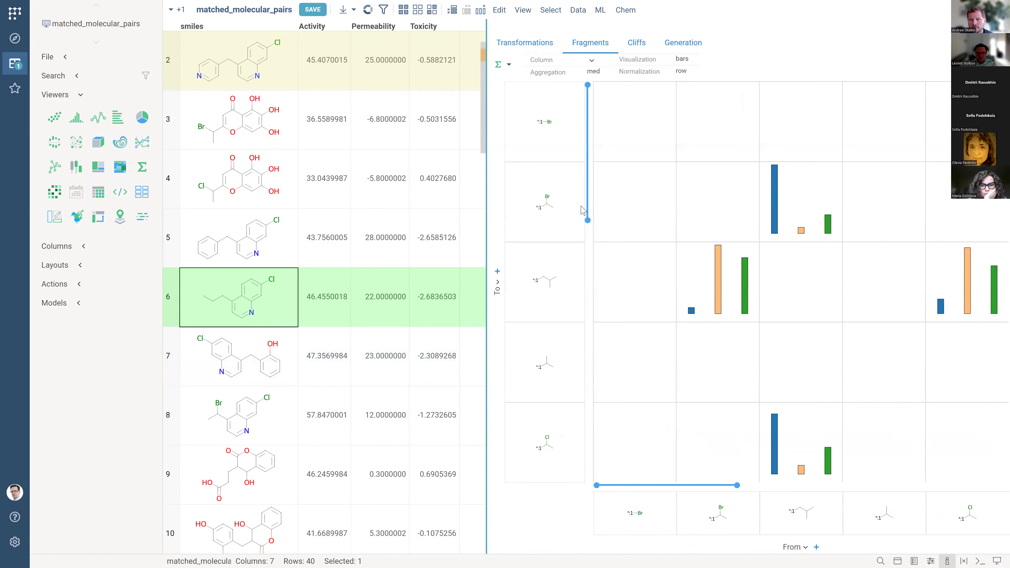
left_click_drag(577, 213, 572, 427)
left_click_drag(718, 483, 921, 507)
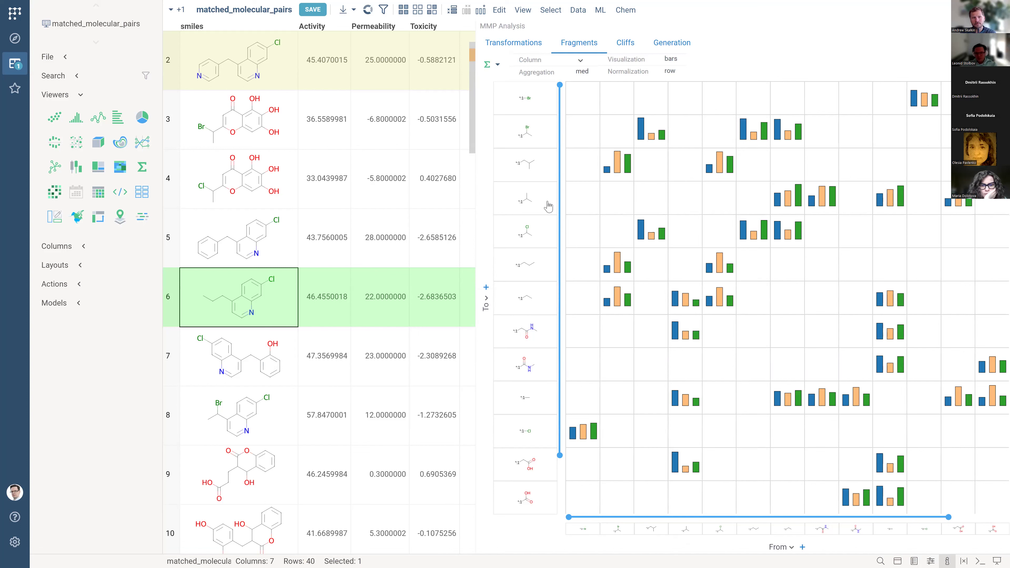
mouse_move(540, 207)
mouse_move(717, 471)
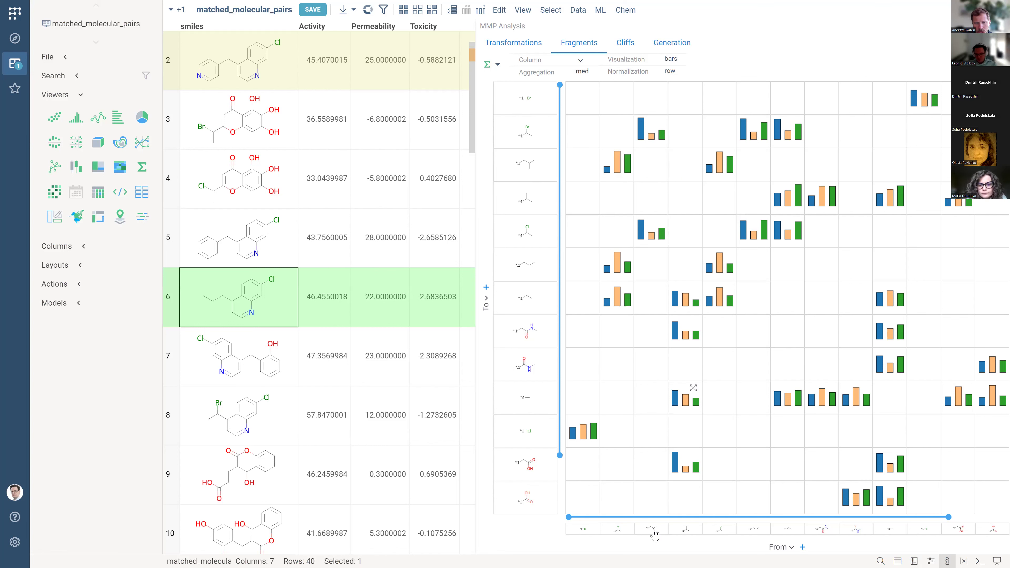
mouse_move(653, 534)
mouse_move(608, 170)
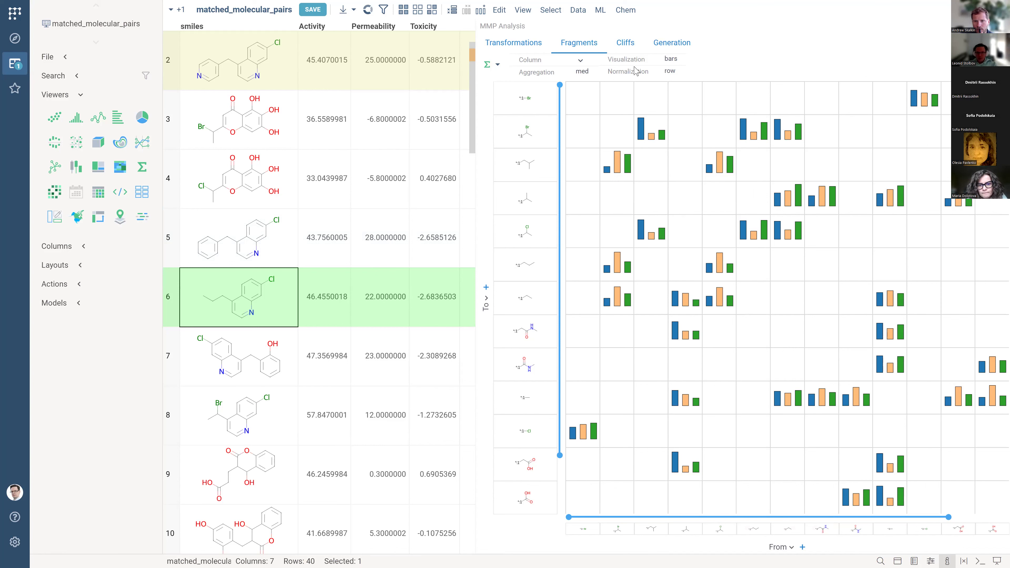
Show the activity cliffs with cutoffs of 10.63 for Activity, 10.2 for Permeability and 1.784 for Toxicity, and colour Activity #d62728
left_click(628, 51)
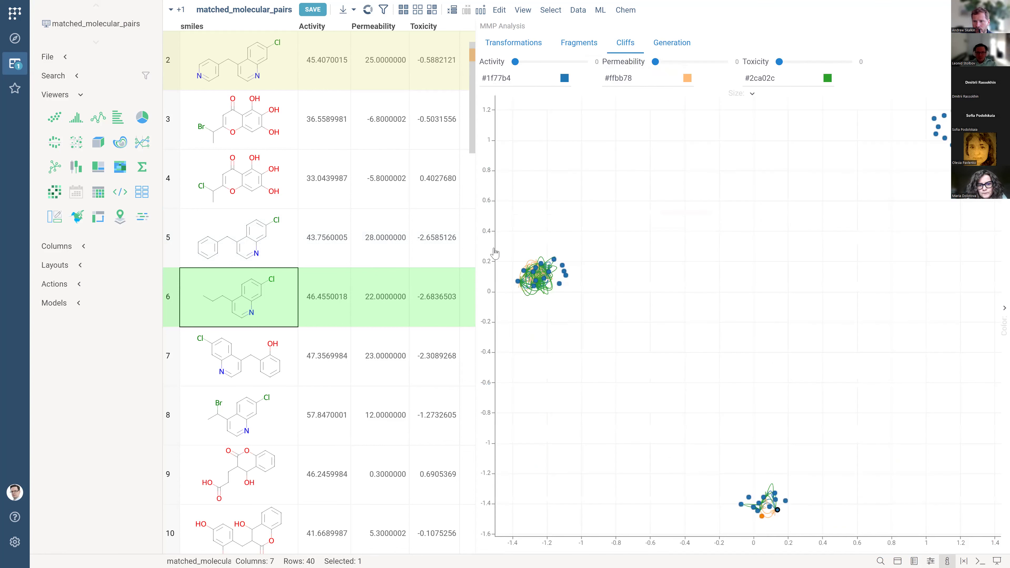
left_click_drag(474, 261, 413, 258)
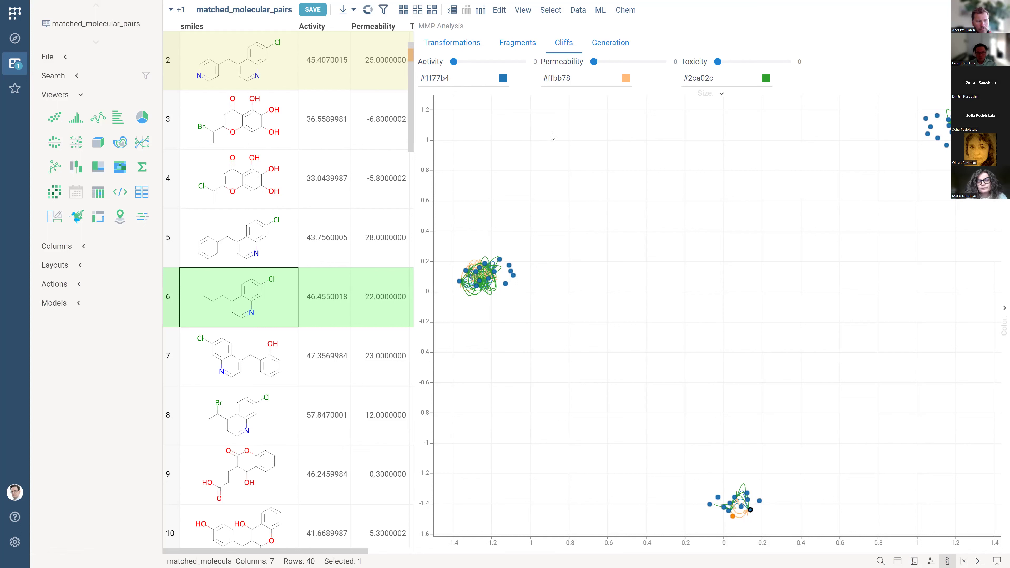
left_click_drag(494, 63, 512, 62)
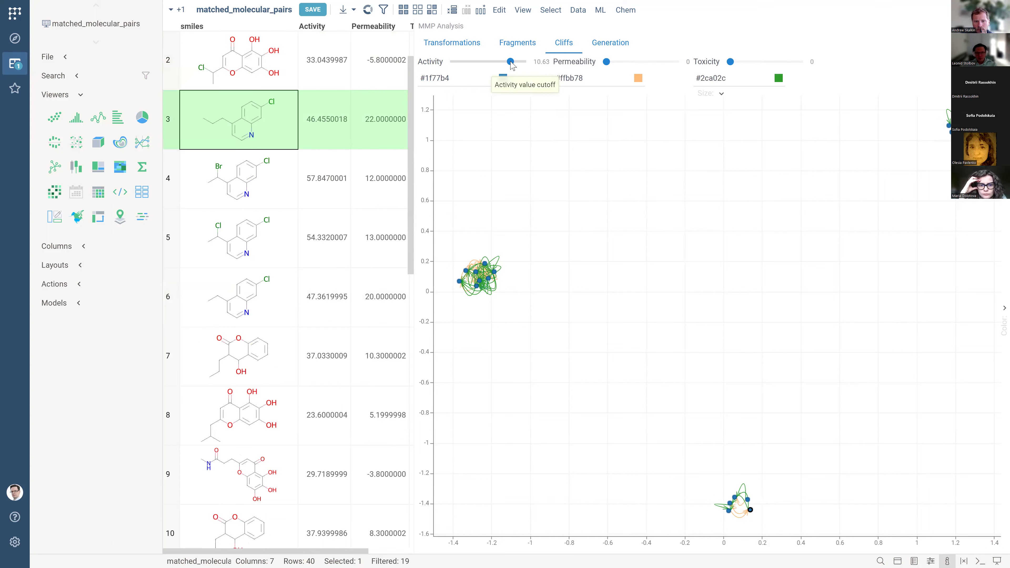
left_click(648, 62)
left_click(665, 62)
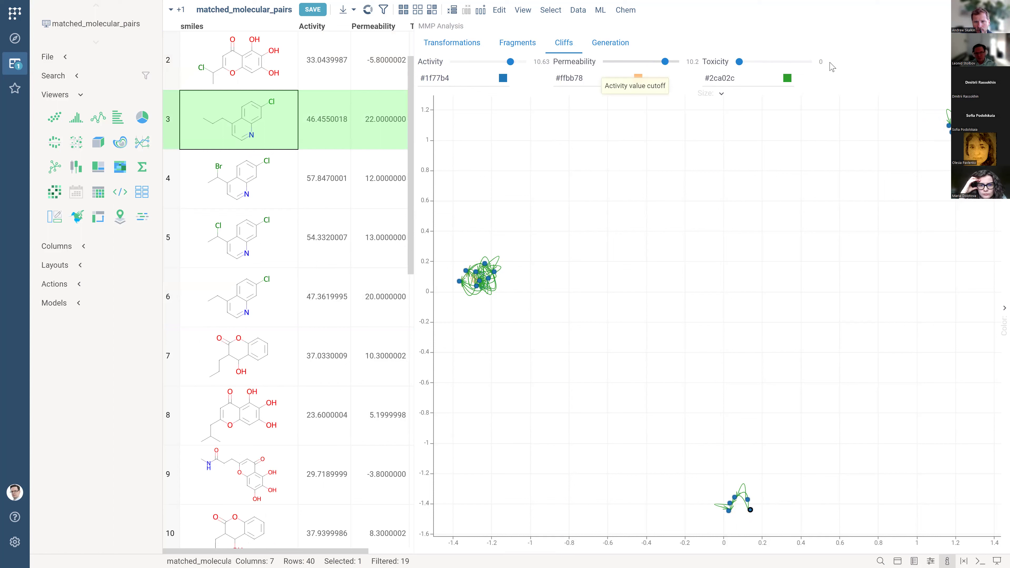
left_click(773, 62)
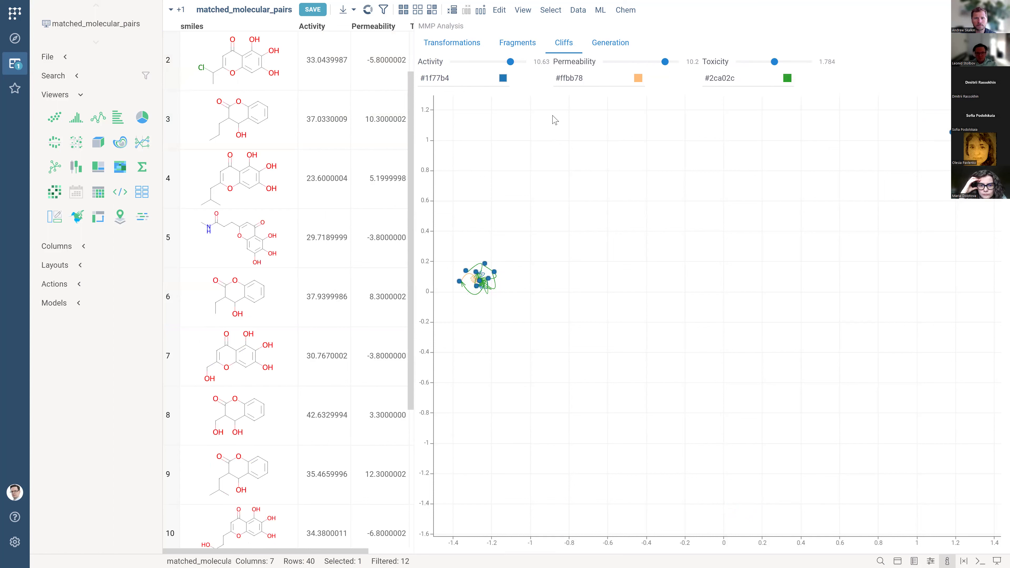
left_click(544, 123)
left_click(687, 255)
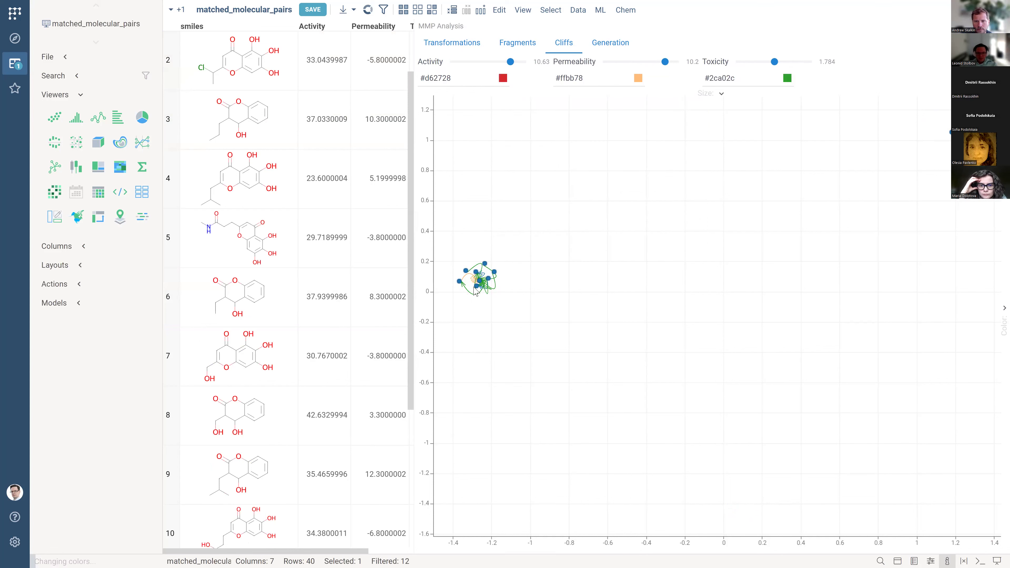
Examine the remaining cluster in the cliffs plot close up, with its molecule structures and the coloured arrows linking them
scroll(493, 312, "up", 5)
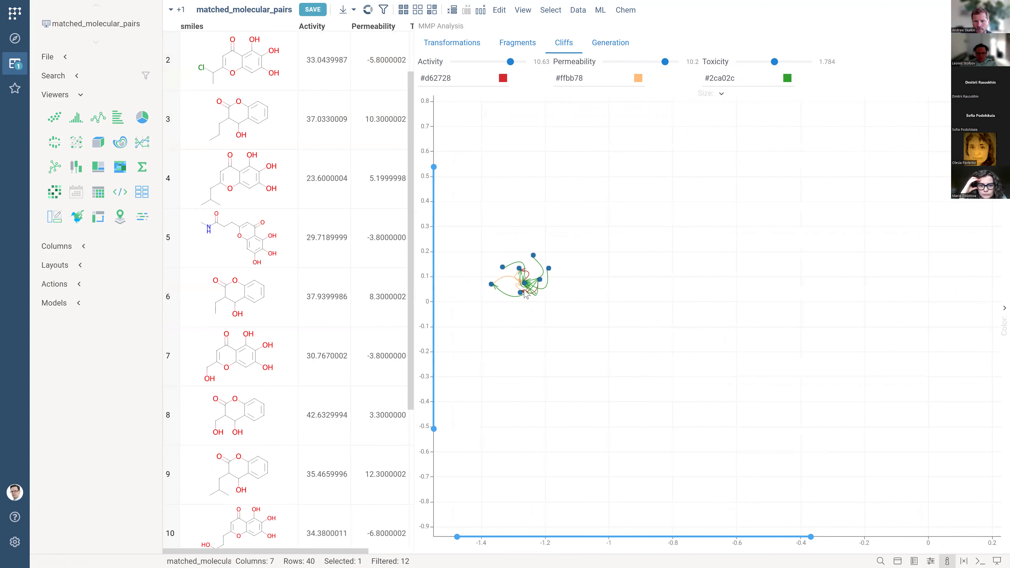
scroll(510, 257, "up", 2)
scroll(512, 253, "up", 4)
scroll(614, 187, "up", 4)
scroll(624, 179, "up", 4)
scroll(634, 177, "down", 1)
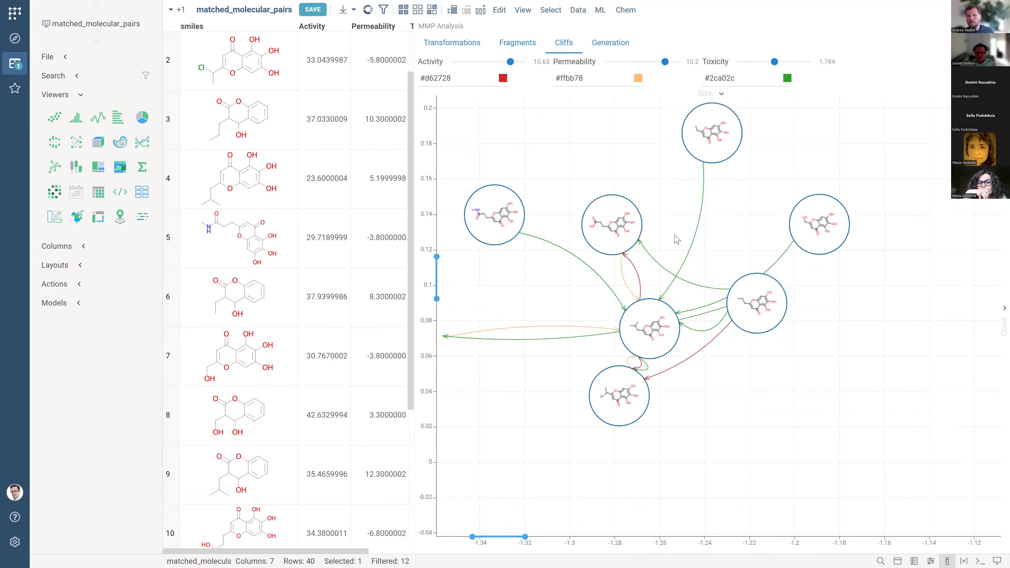
mouse_move(709, 404)
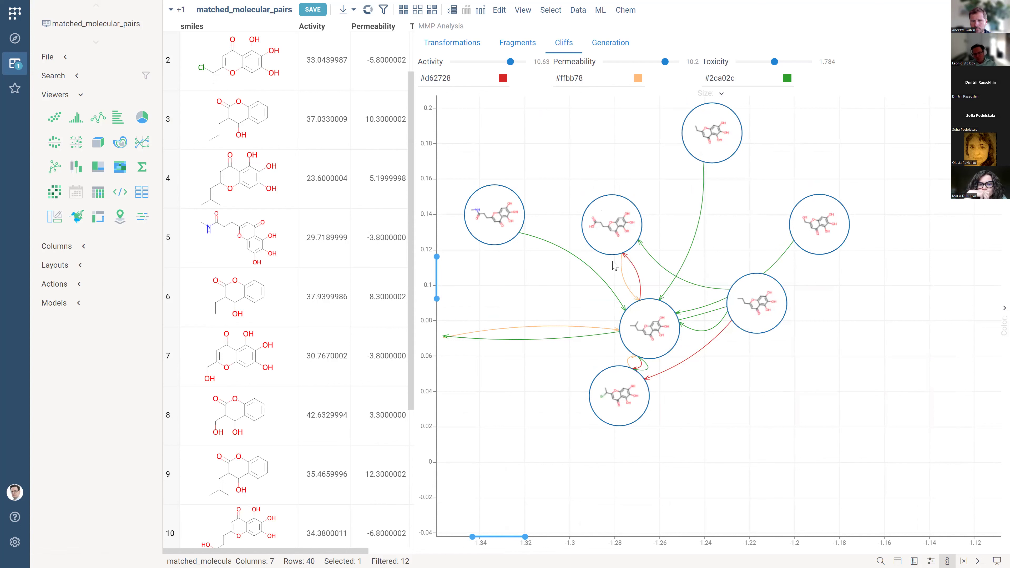
mouse_move(634, 301)
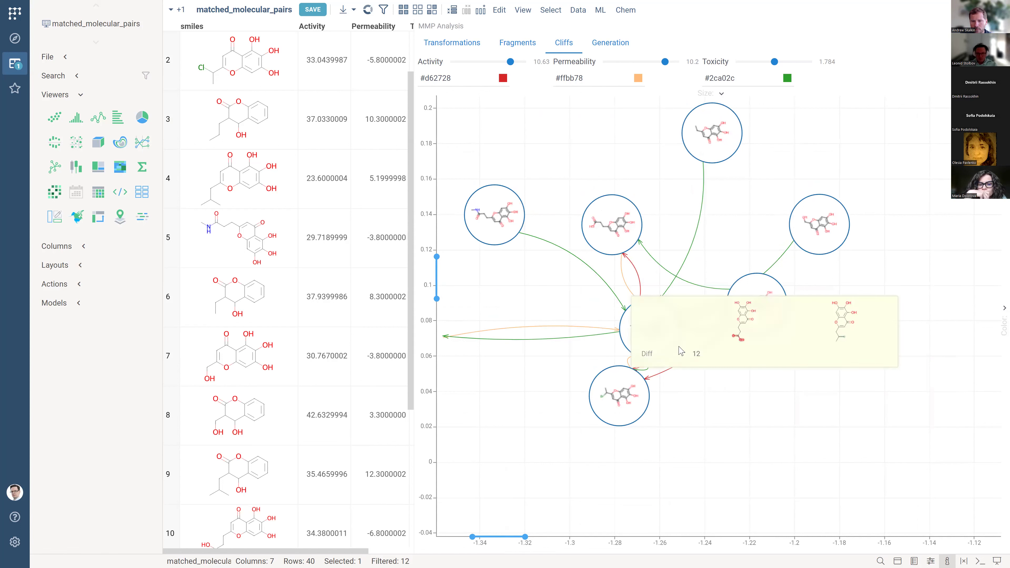
Select the red Activity and orange Permeability arrows between the two linked molecules and compare their properties in a widened details view
left_click(638, 277)
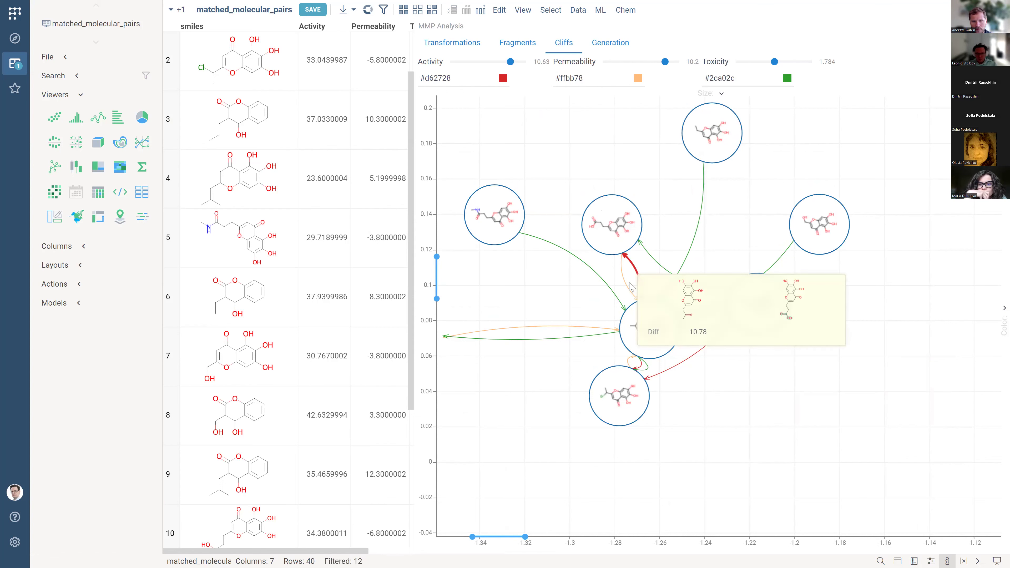
left_click(511, 285)
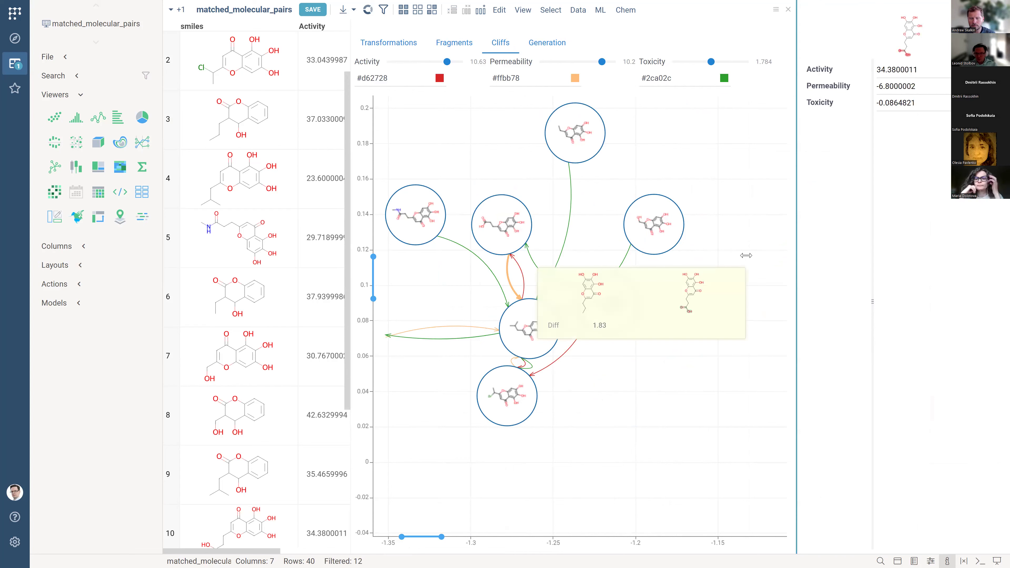
left_click_drag(849, 259, 813, 259)
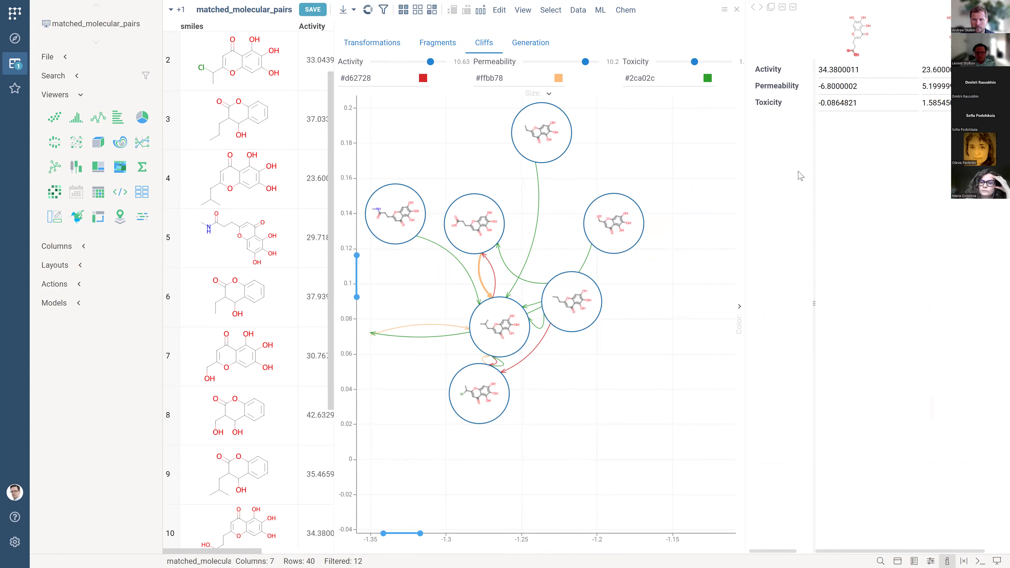
left_click(485, 278)
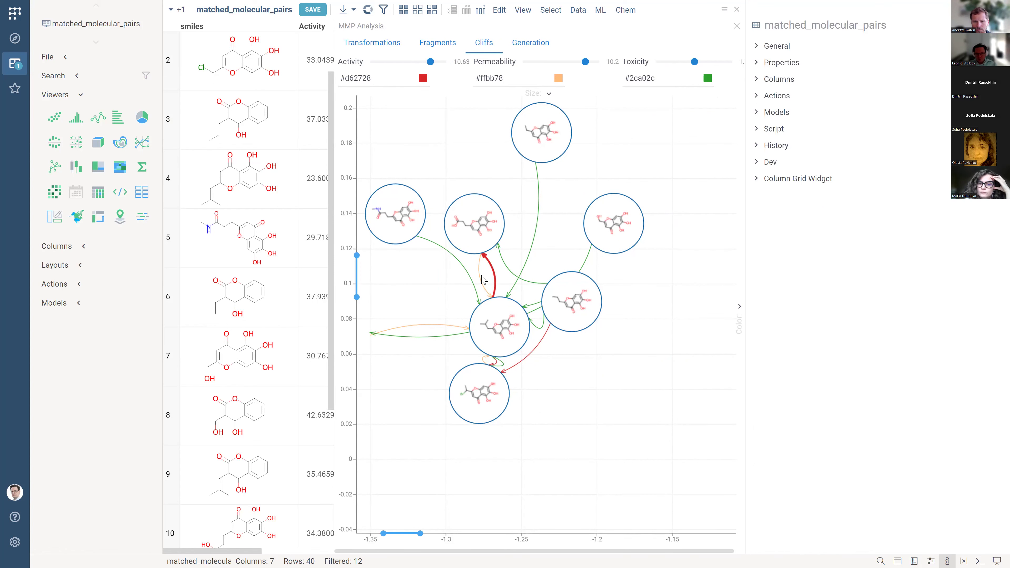
left_click(489, 277)
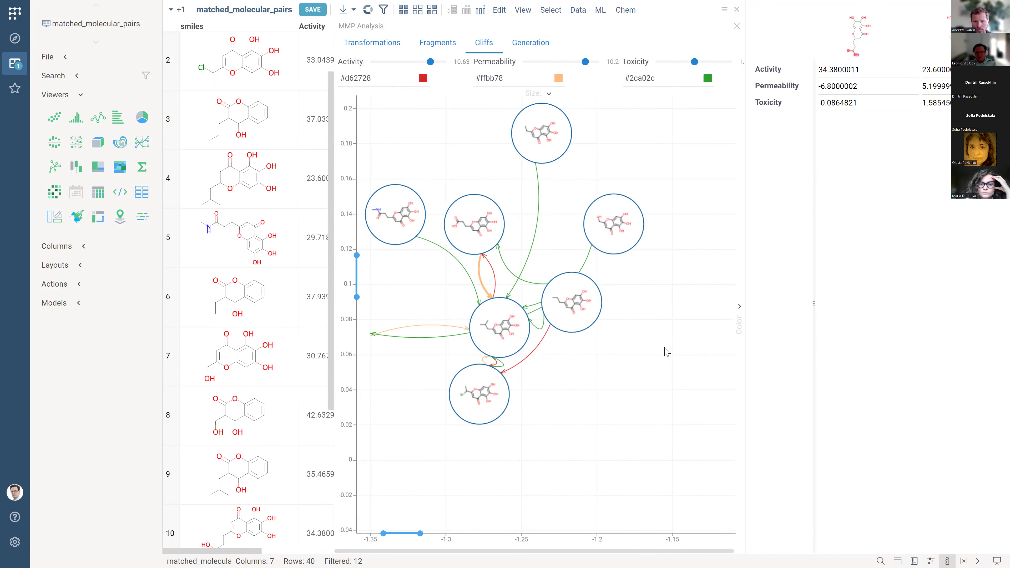
Compare both molecules' properties again through the red Activity arrow and the orange Permeability arrow, with the whole cluster in view
left_click(490, 286)
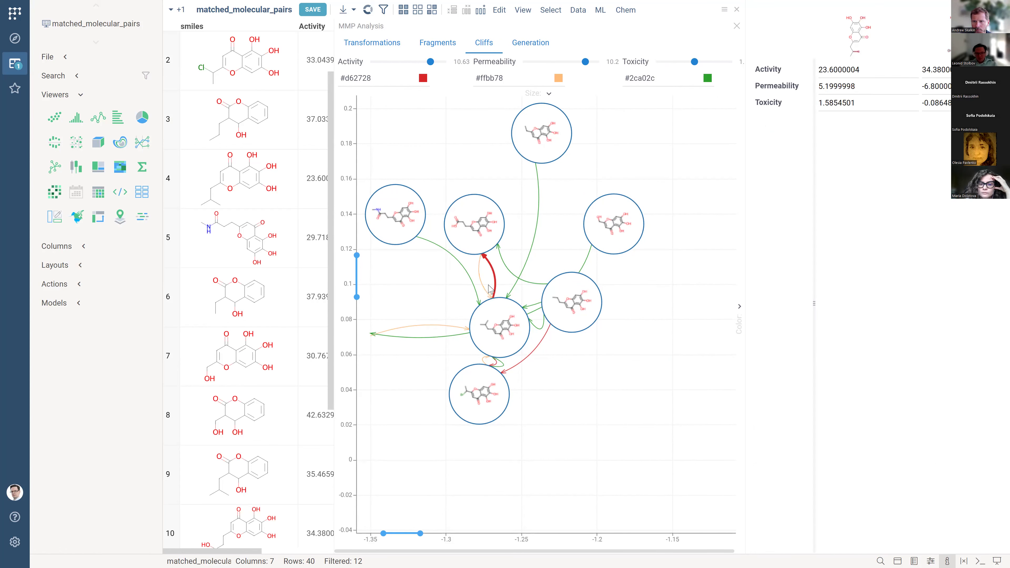
left_click(485, 292)
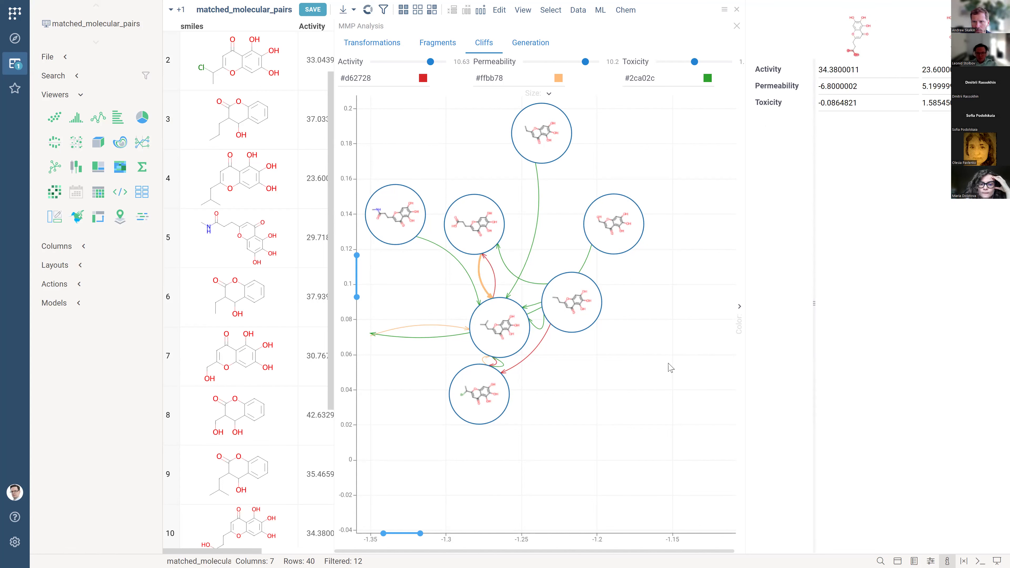
scroll(670, 368, "left", 5)
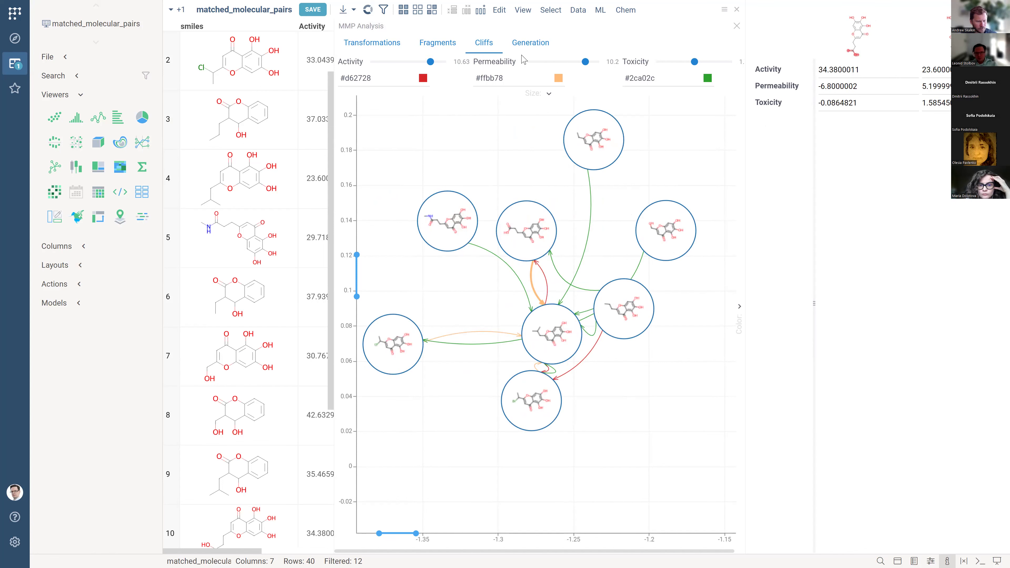
Show the Generation results with the details view hidden and the results table widened against the source molecule table
left_click(526, 46)
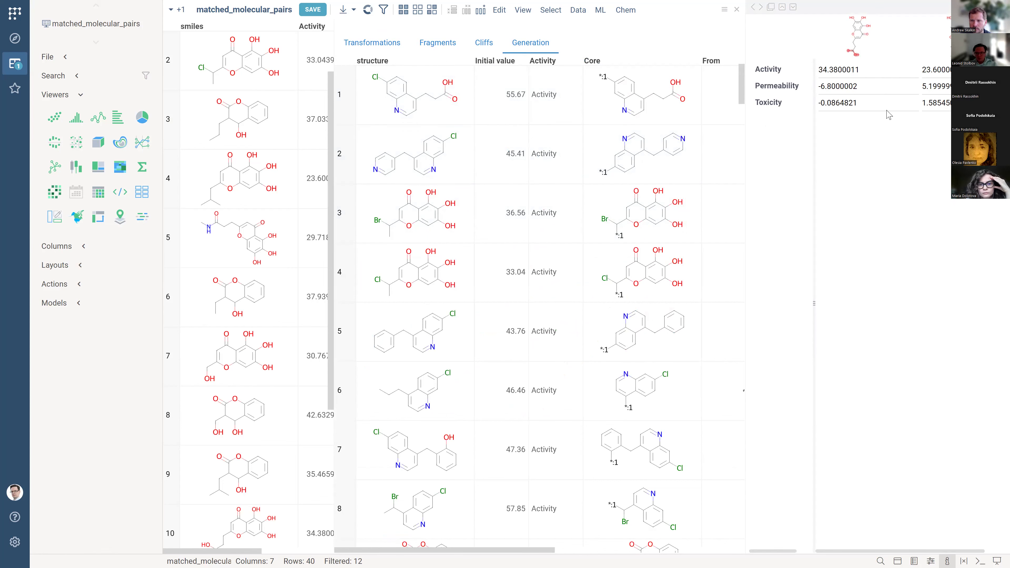
left_click(586, 279)
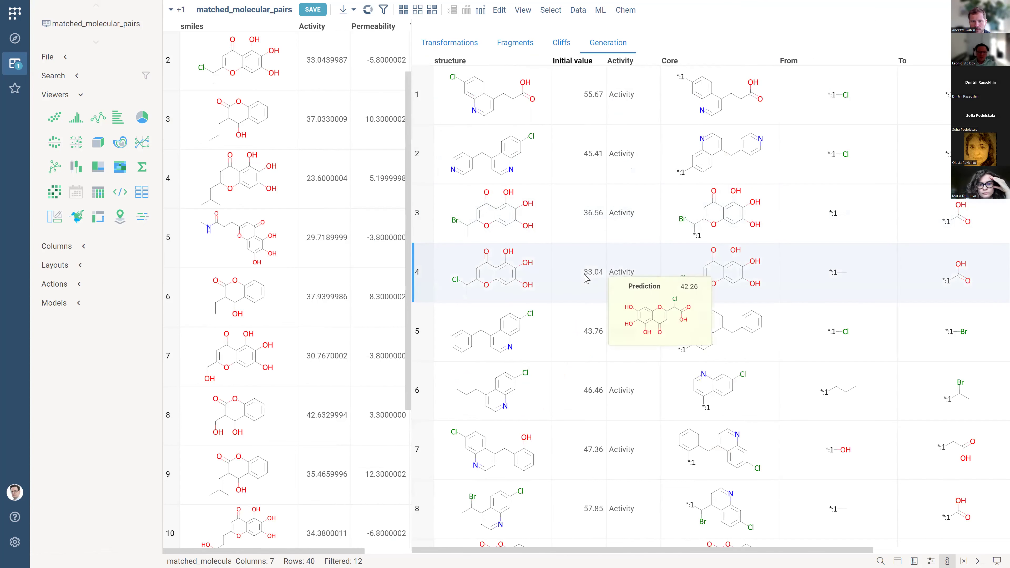
left_click(314, 250)
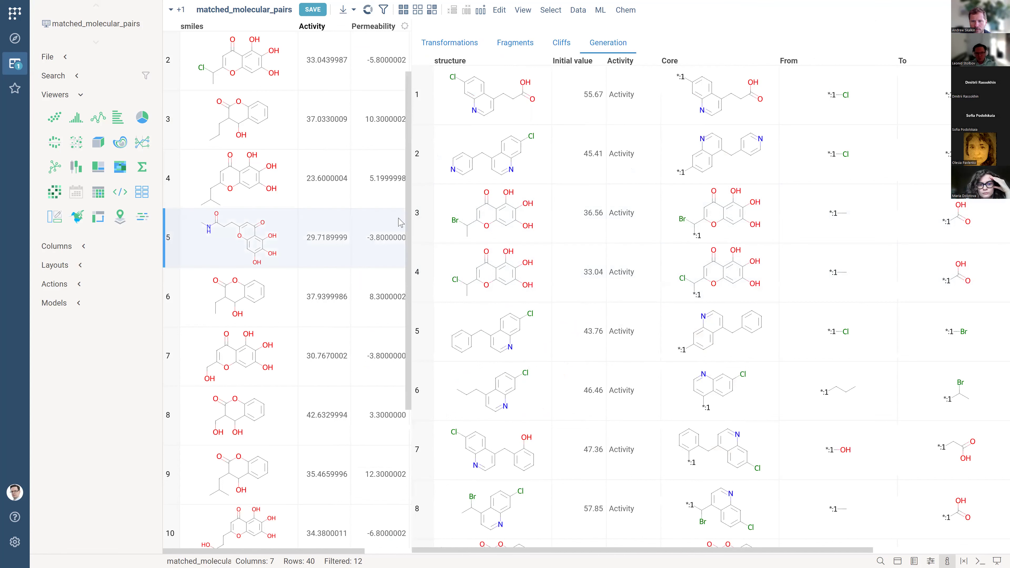
left_click_drag(415, 222, 467, 215)
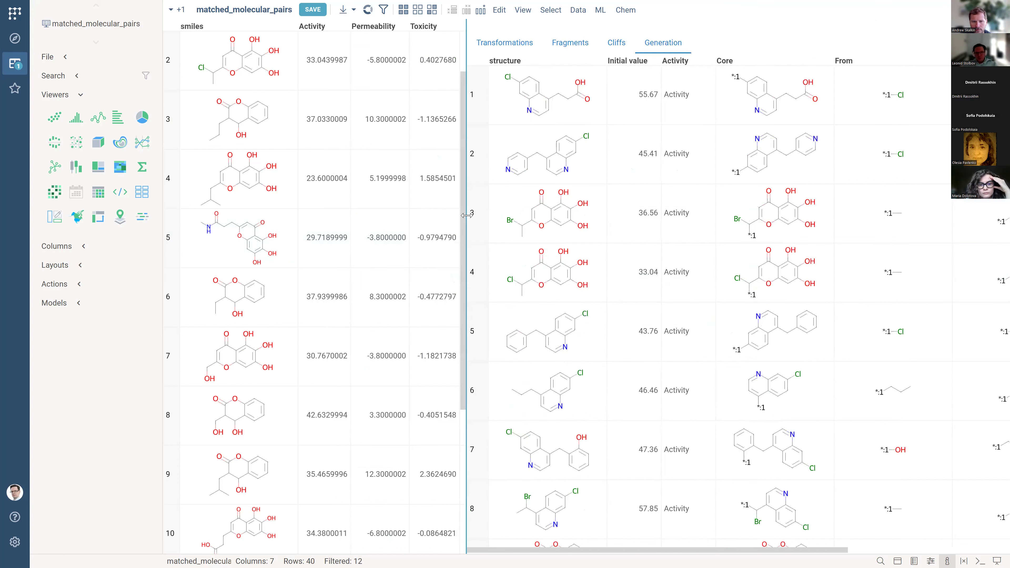
scroll(509, 306, "down", 2)
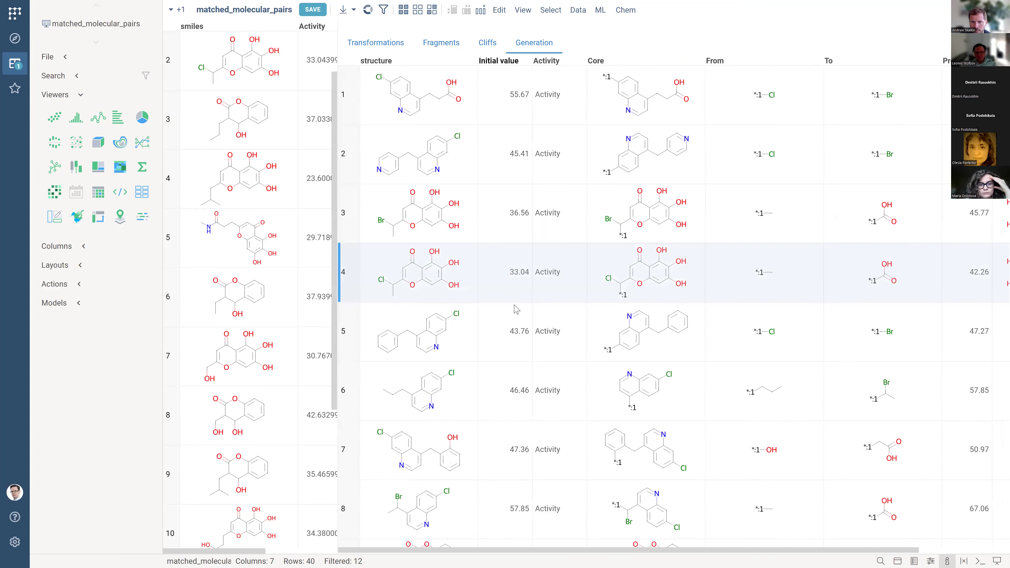
Make Permeability row 70 of the Generation results current and examine its From and To fragments, prediction and generated structure
scroll(485, 303, "down", 20)
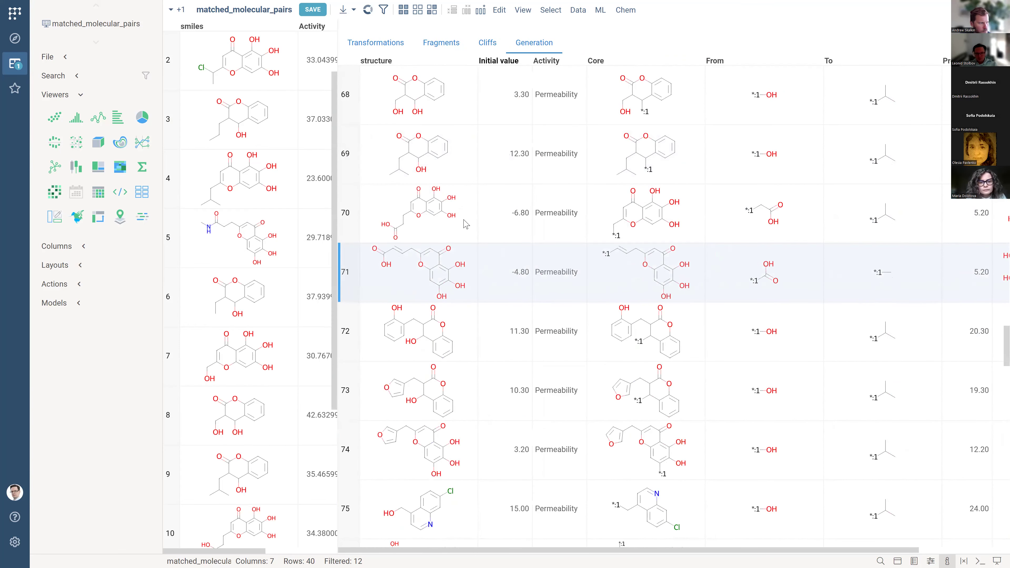
left_click(469, 226)
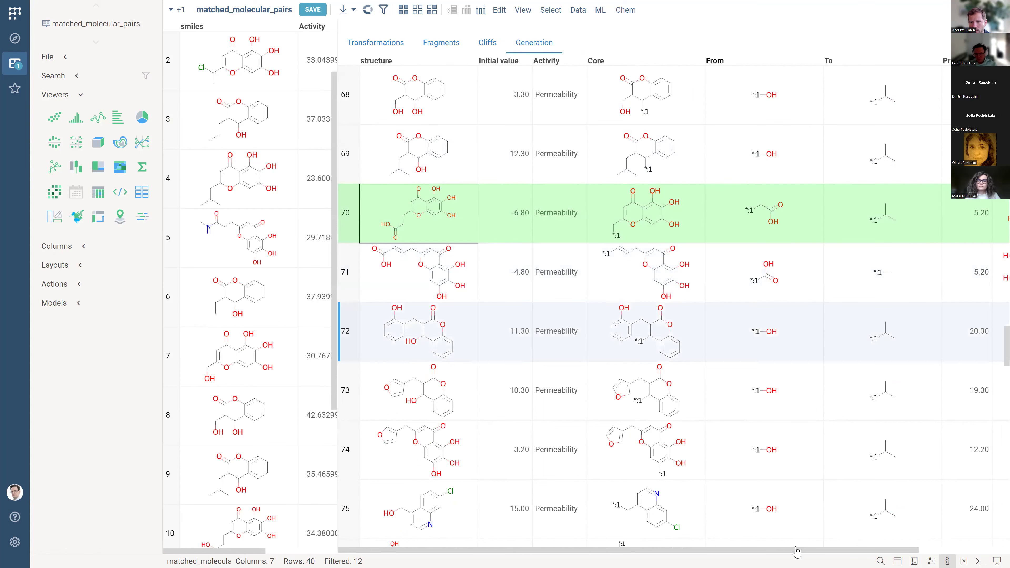
scroll(862, 548, "right", 5)
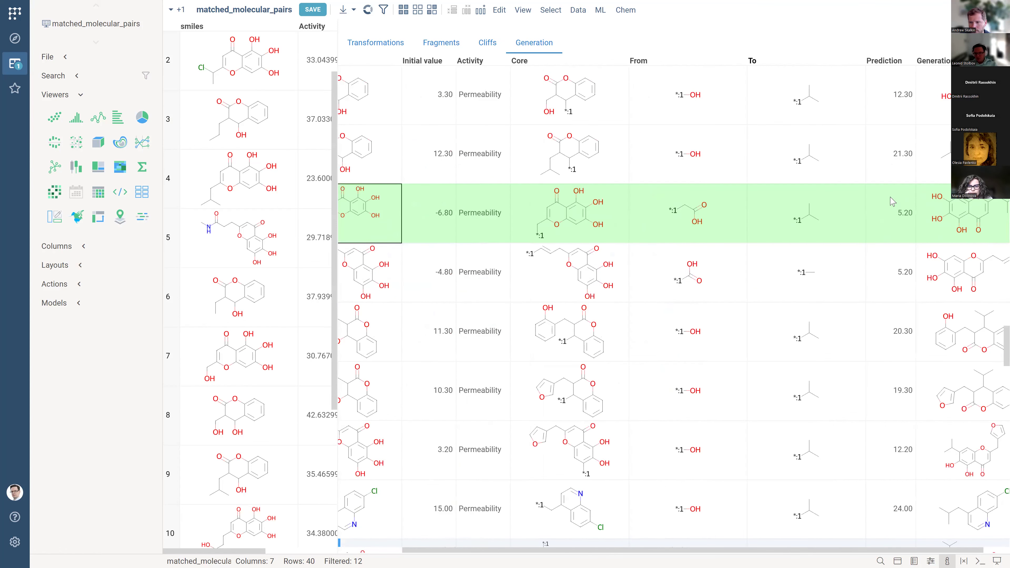
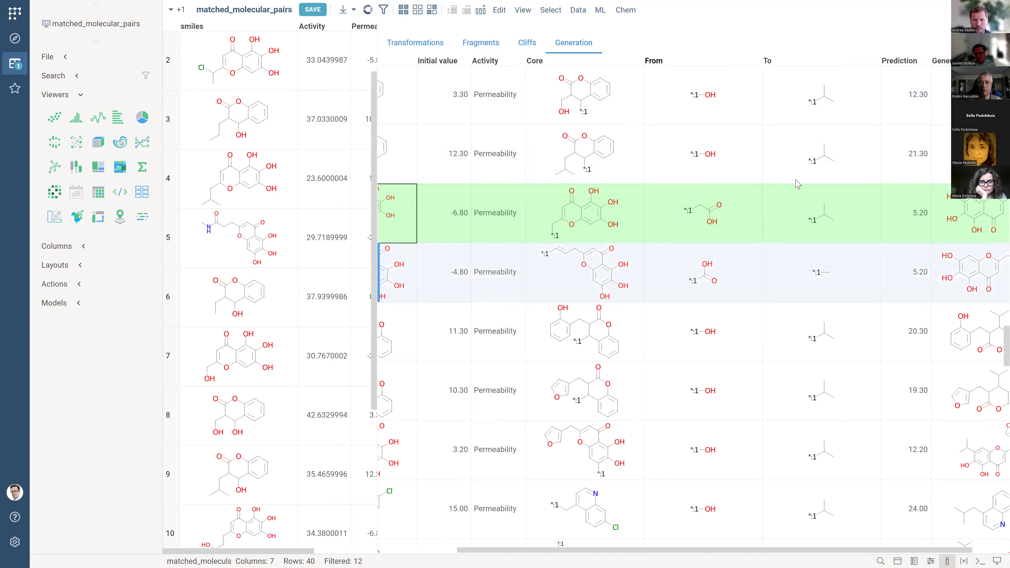
key("Up")
key("Up")
key("Up")
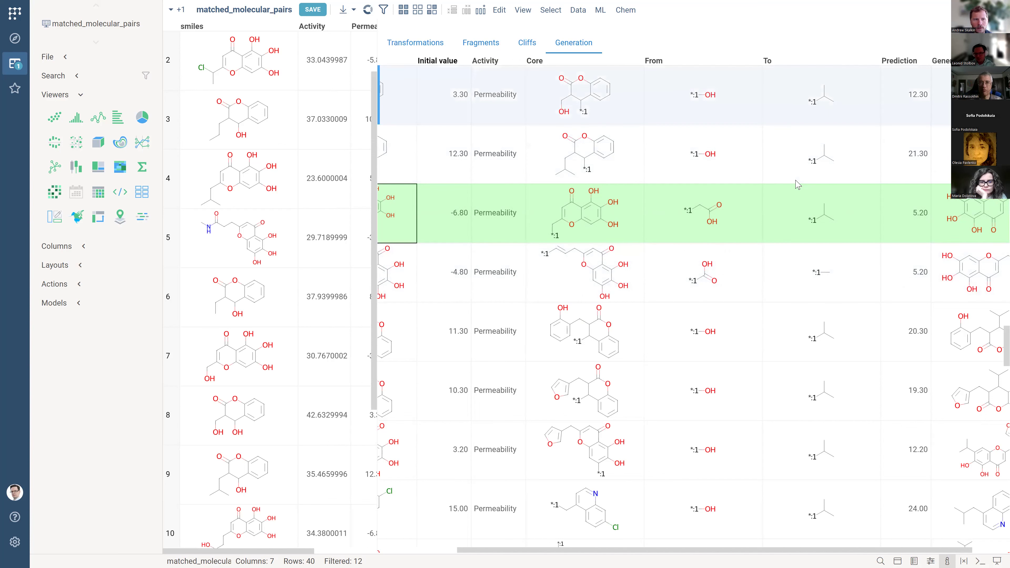
key("Down")
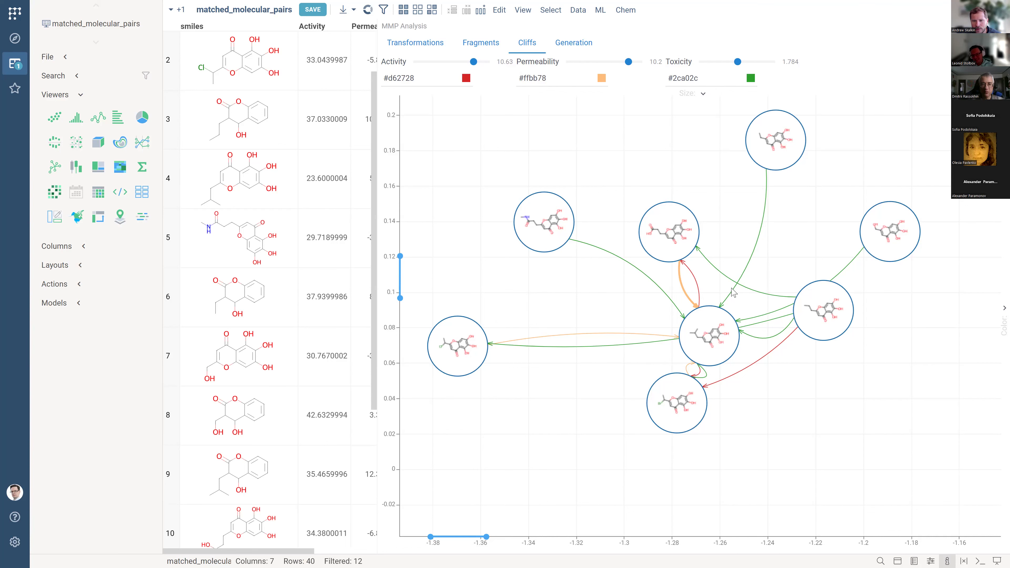
Examine the linked molecules and coloured arrows in the cliffs plot close up and as a whole cluster
scroll(708, 260, "up", 2)
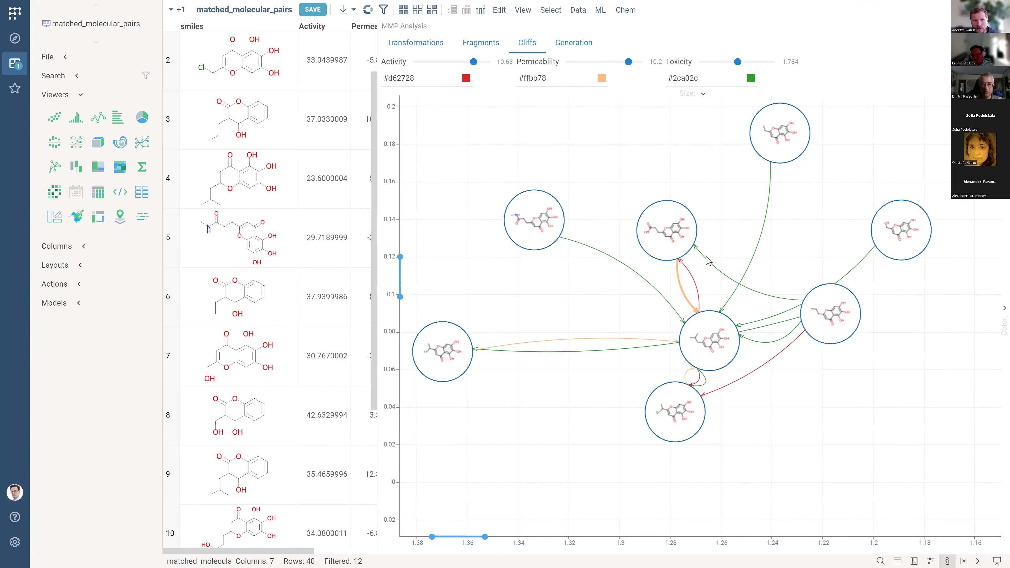
scroll(797, 236, "up", 2)
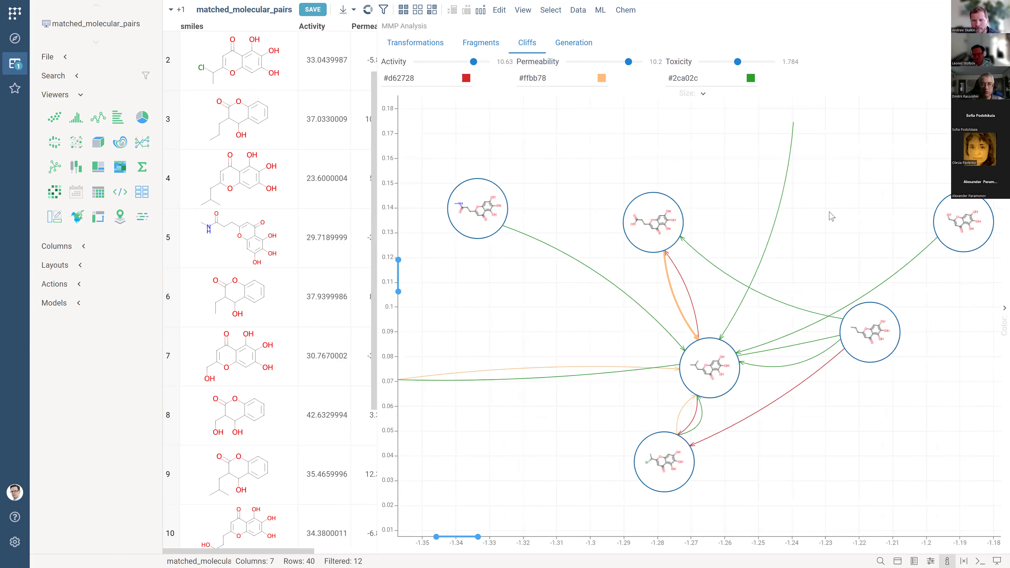
scroll(828, 217, "down", 2)
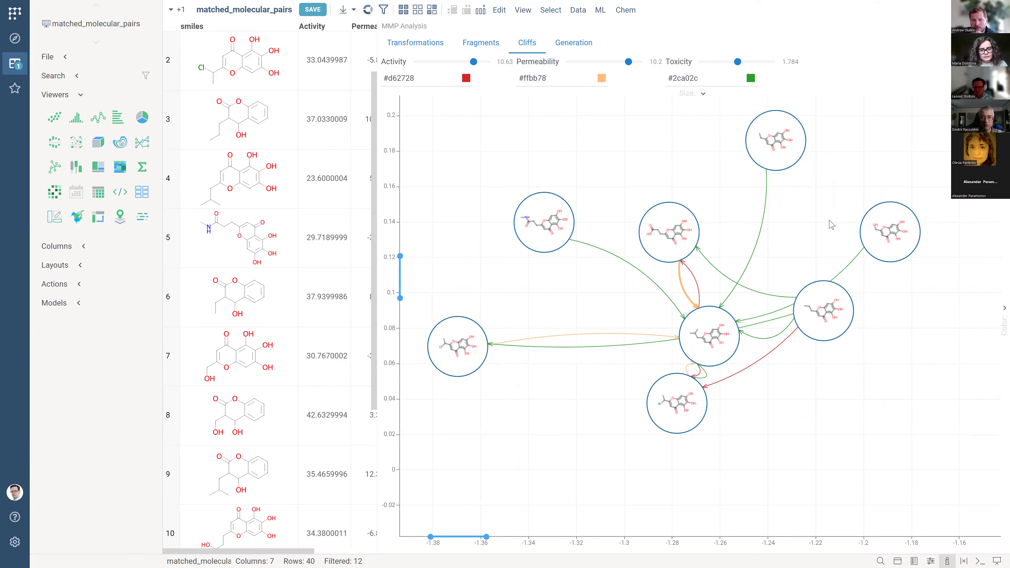
mouse_move(893, 356)
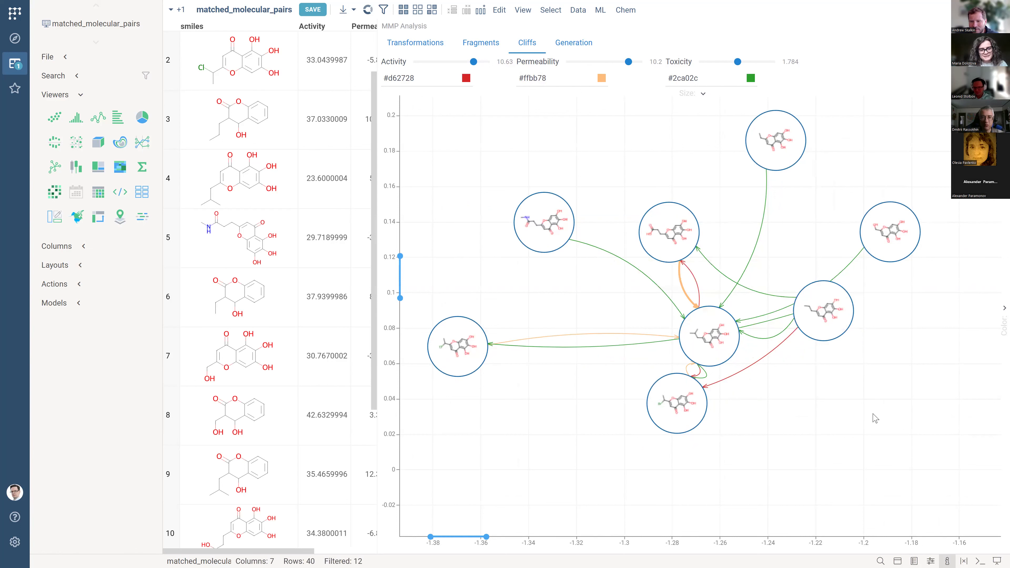
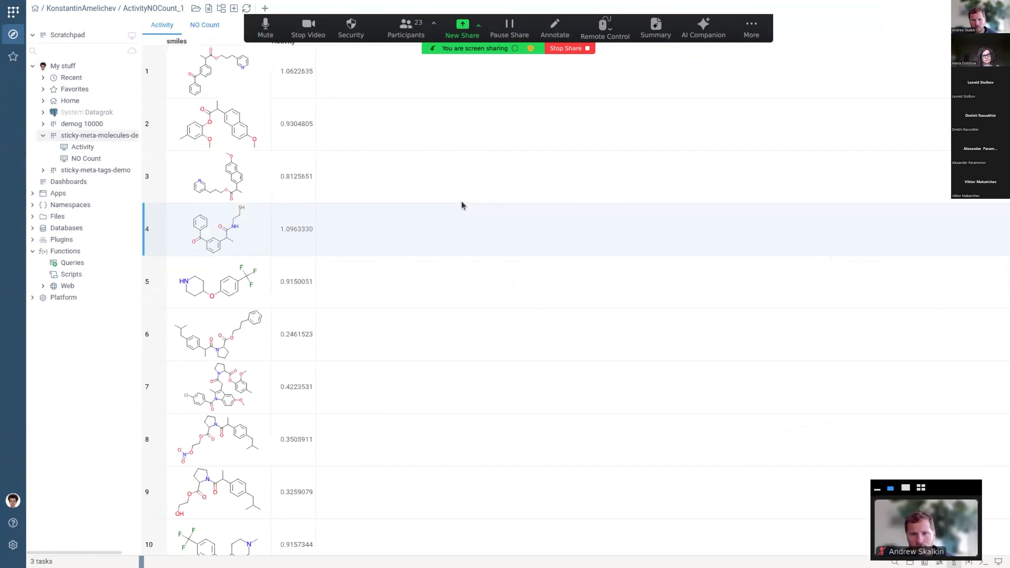
Switch to the NO Count table and view its molecules with their NO Count values
left_click_drag(501, 55, 739, 183)
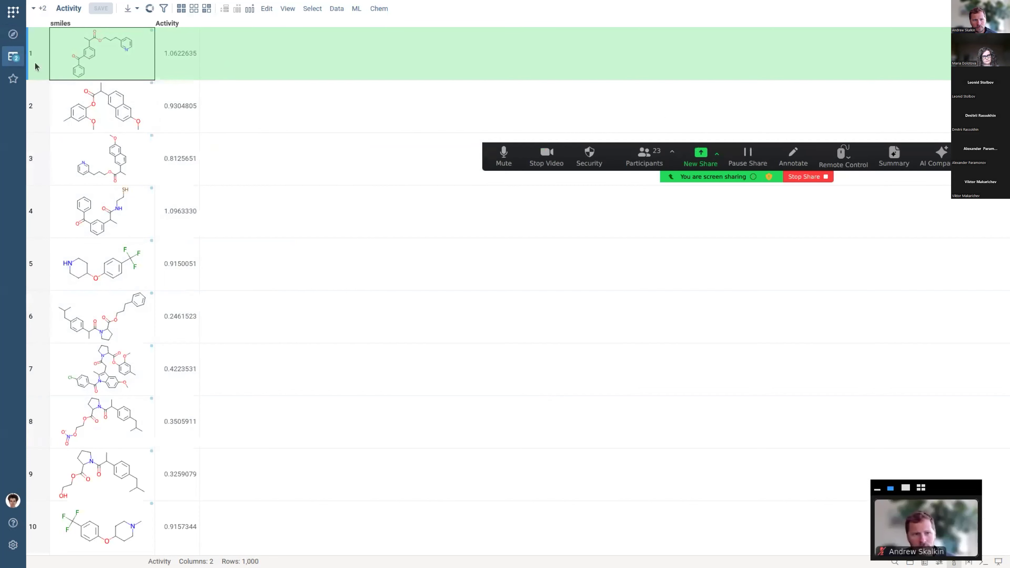
left_click(13, 57)
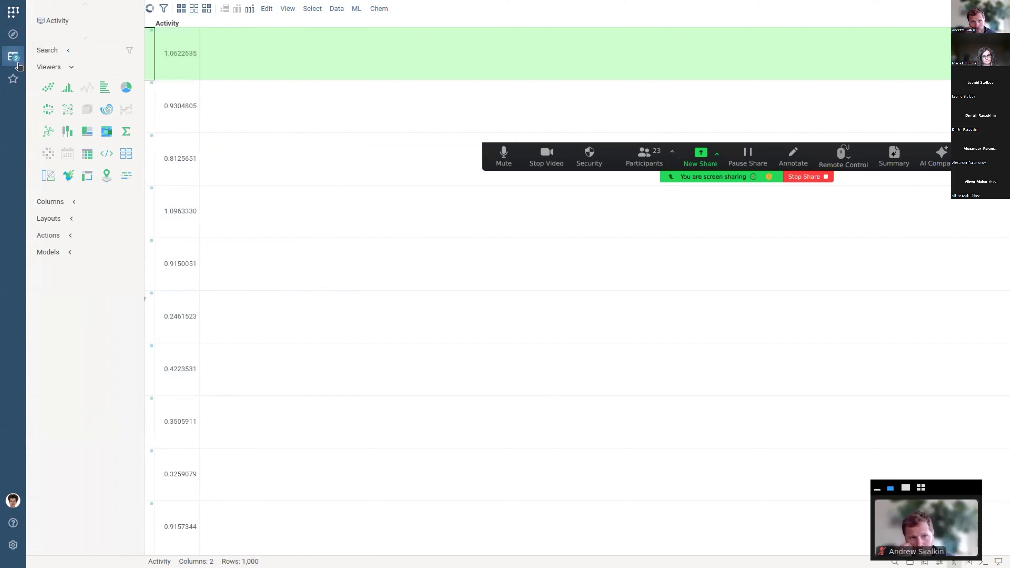
mouse_move(51, 27)
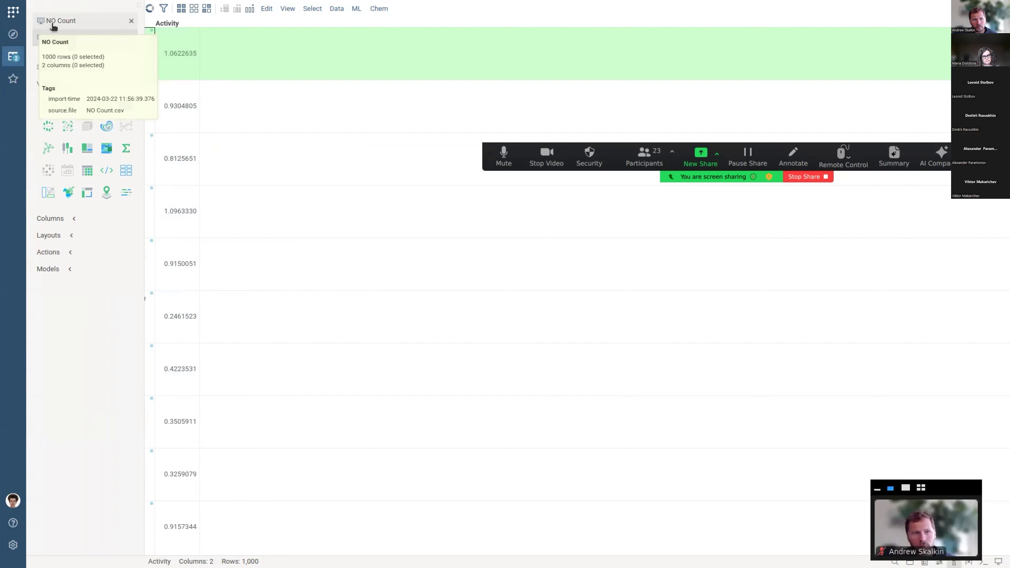
left_click(68, 25)
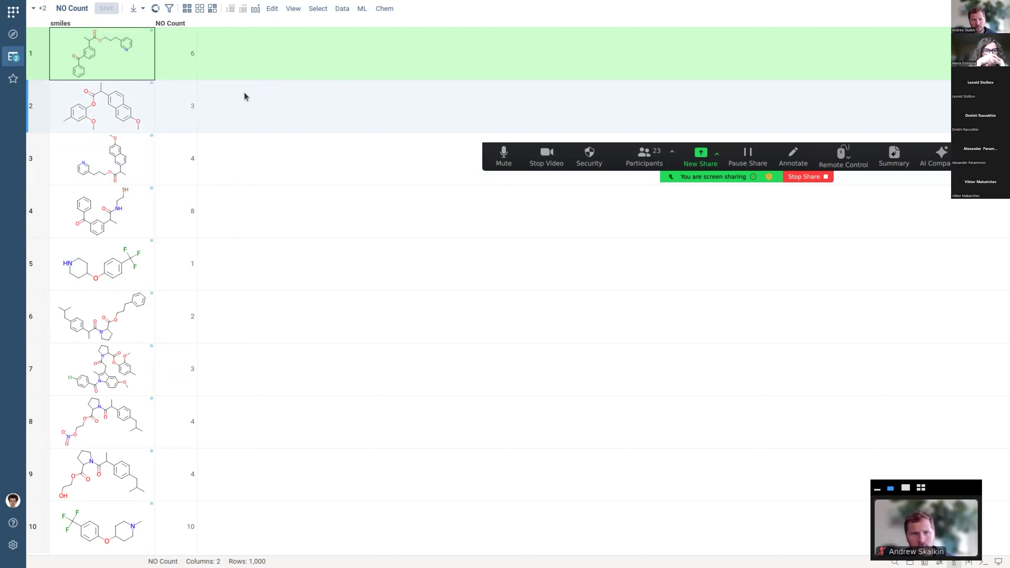
Switch back to the Activity table and select the molecule in row 2
left_click(20, 59)
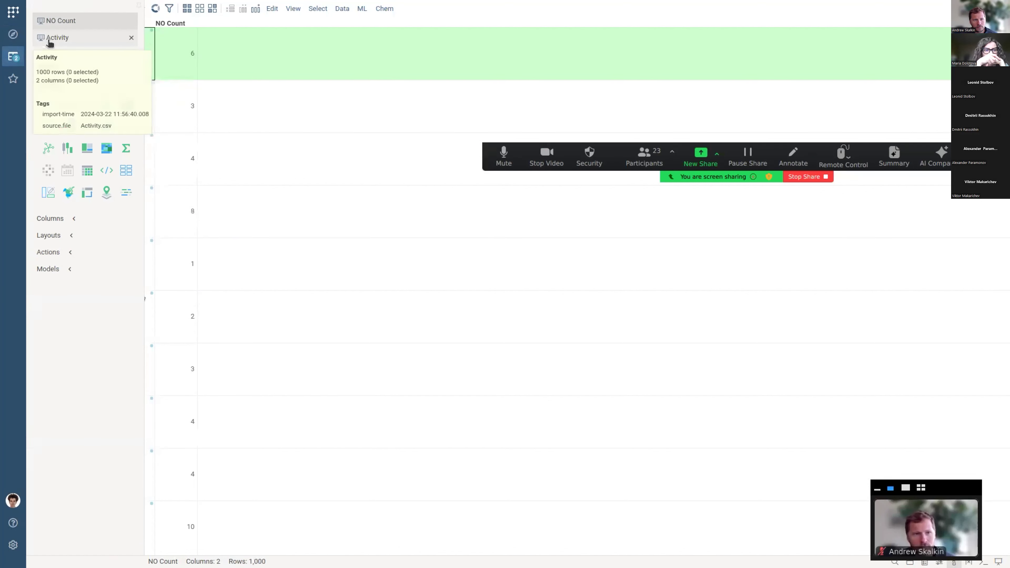
left_click(50, 38)
left_click(241, 90)
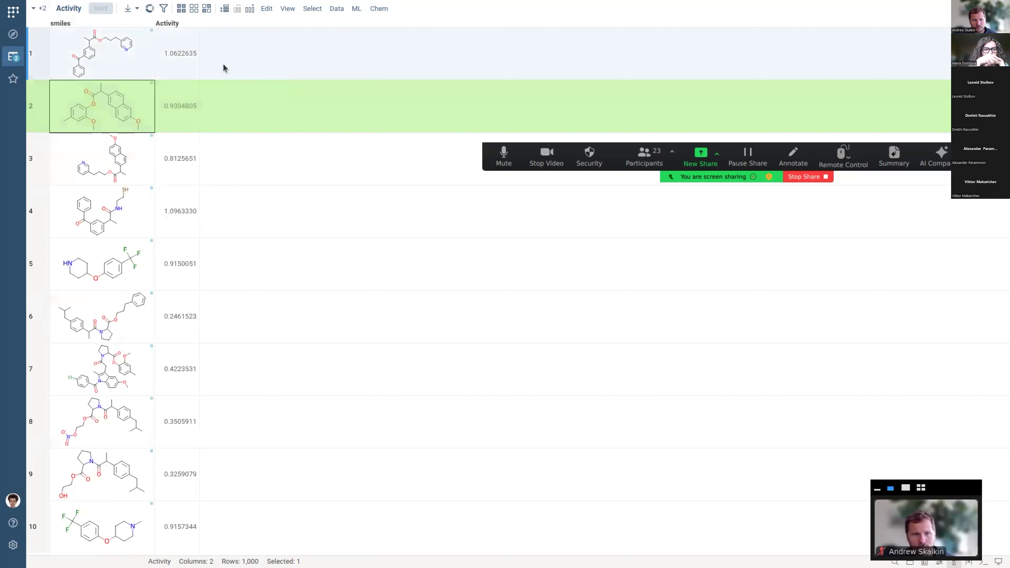
Show the filters for the Activity table and restrict Activity to the highest values of its histogram, looking through the remaining molecules
left_click(164, 8)
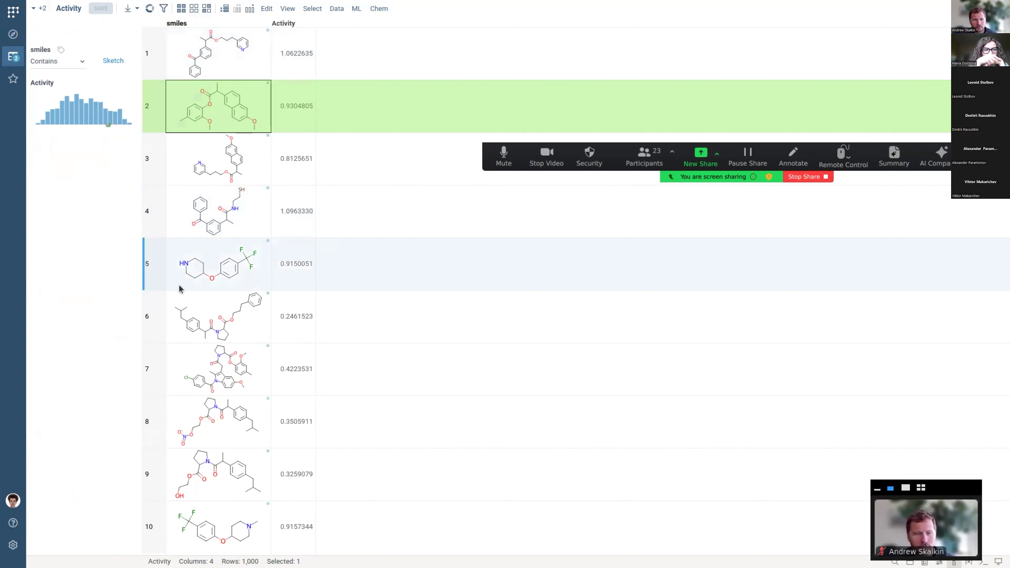
left_click_drag(36, 124, 117, 138)
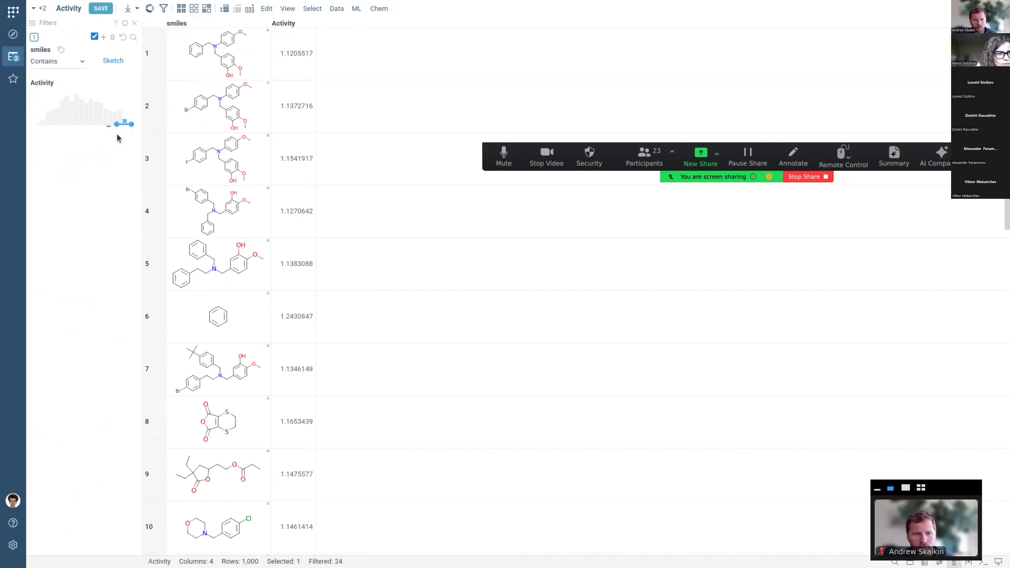
left_click(366, 107)
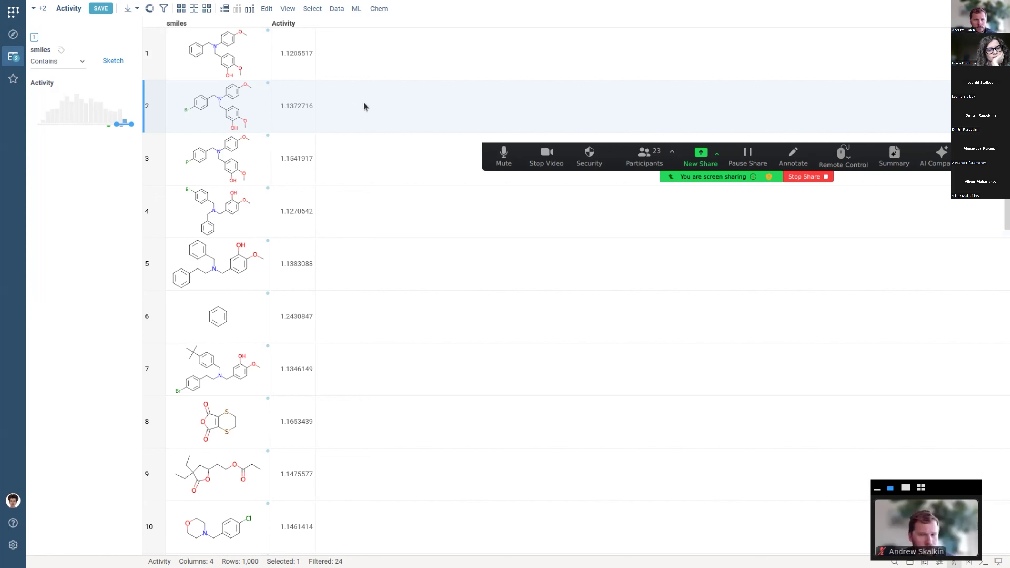
scroll(374, 189, "down", 5)
scroll(361, 336, "up", 5)
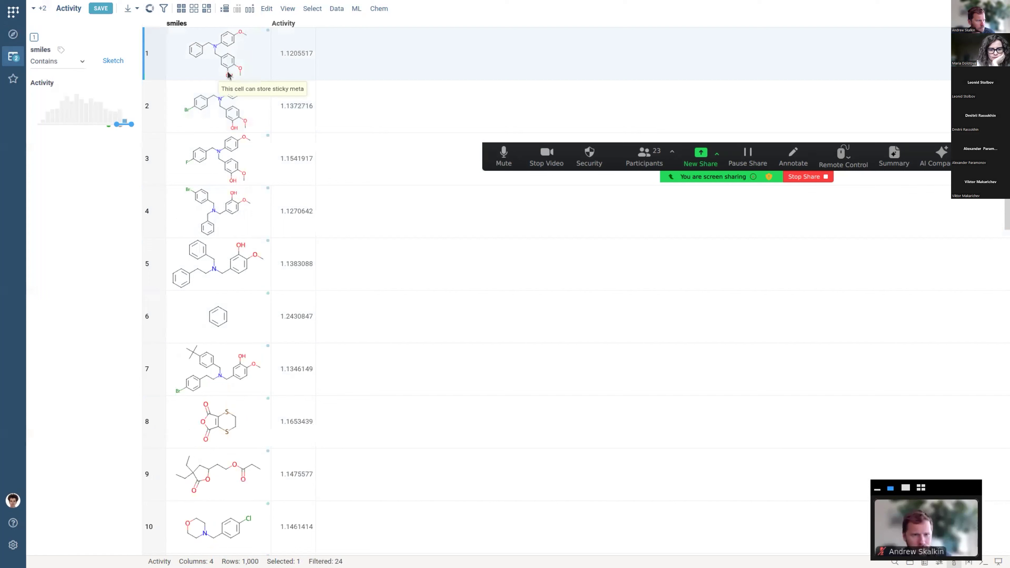
Start a batch edit of the Comment sticky meta for the molecules in the smiles column
right_click(234, 113)
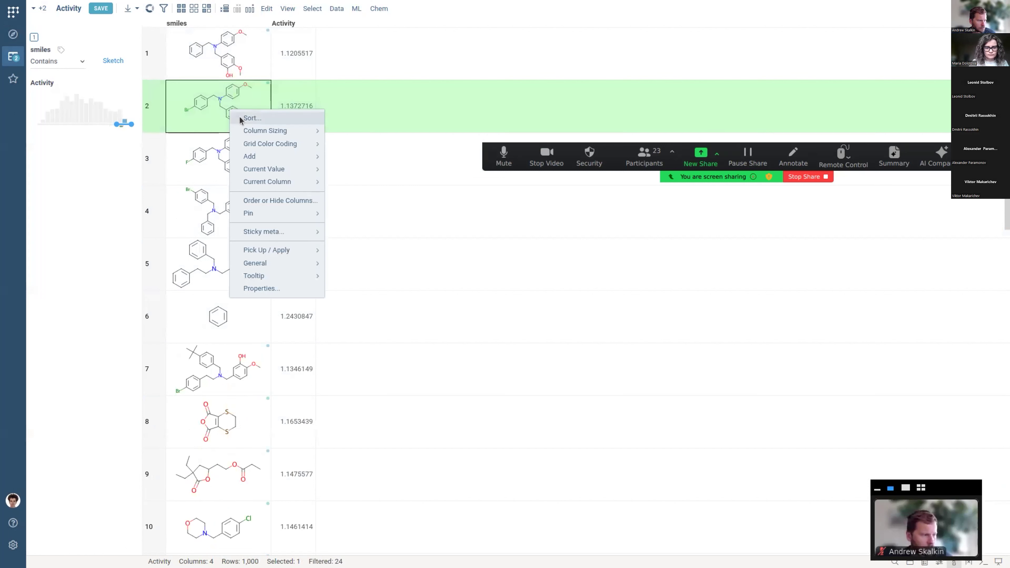
mouse_move(266, 230)
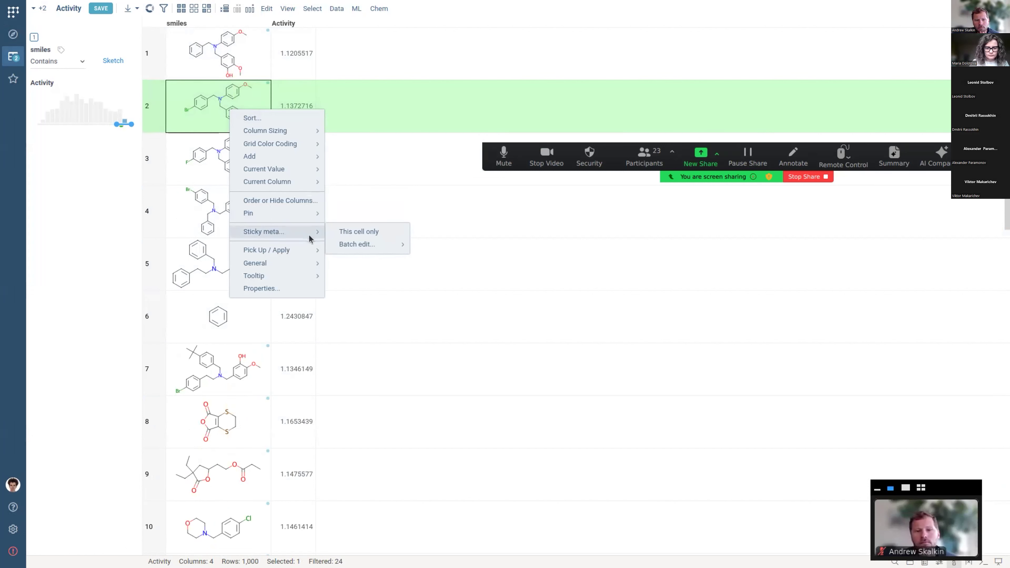
mouse_move(343, 244)
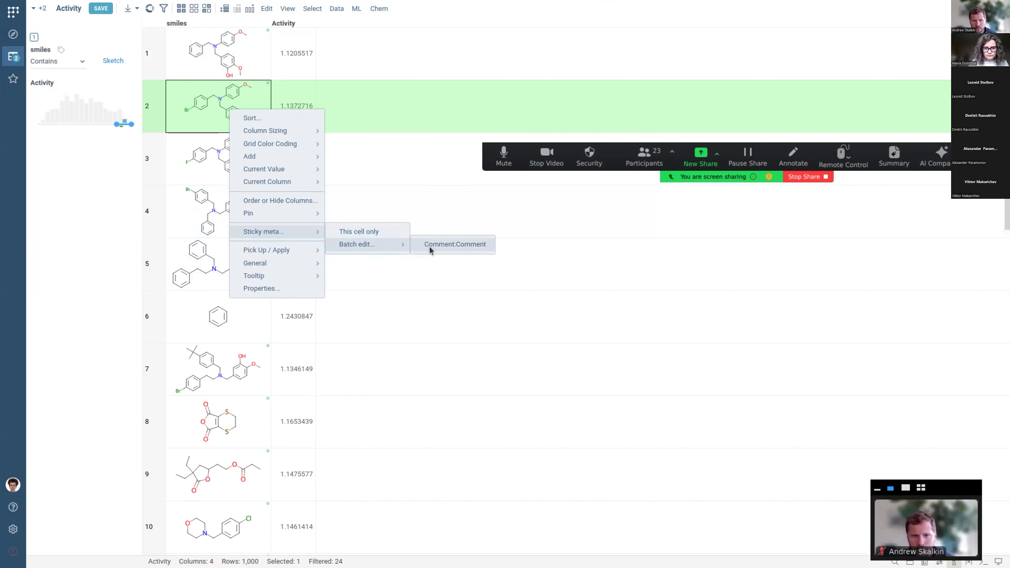
left_click(373, 72)
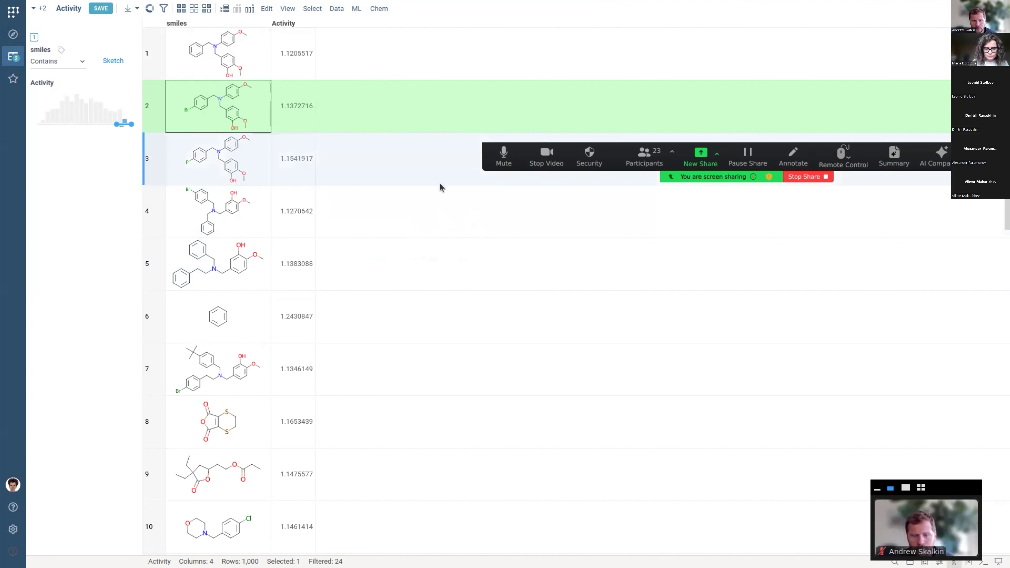
left_click_drag(713, 183, 711, 317)
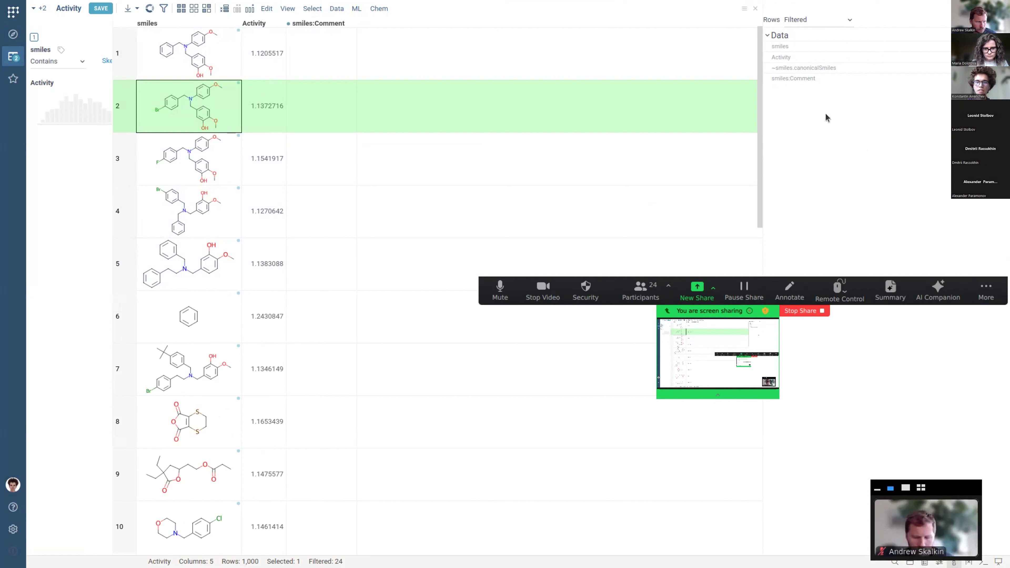
Set smiles:Comment to "High activity" for all filtered rows of the Activity table
left_click(817, 22)
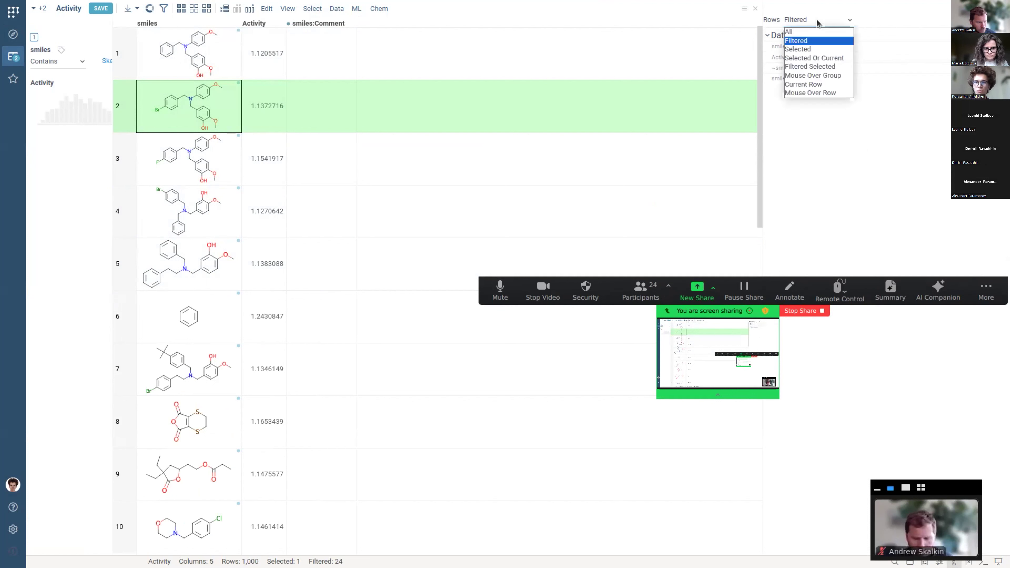
left_click(831, 20)
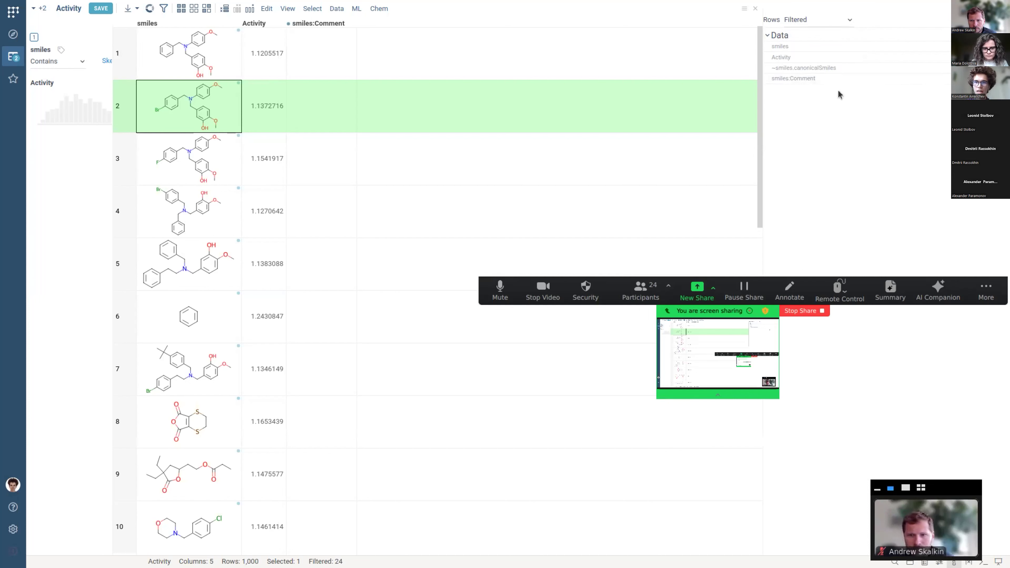
left_click(909, 80)
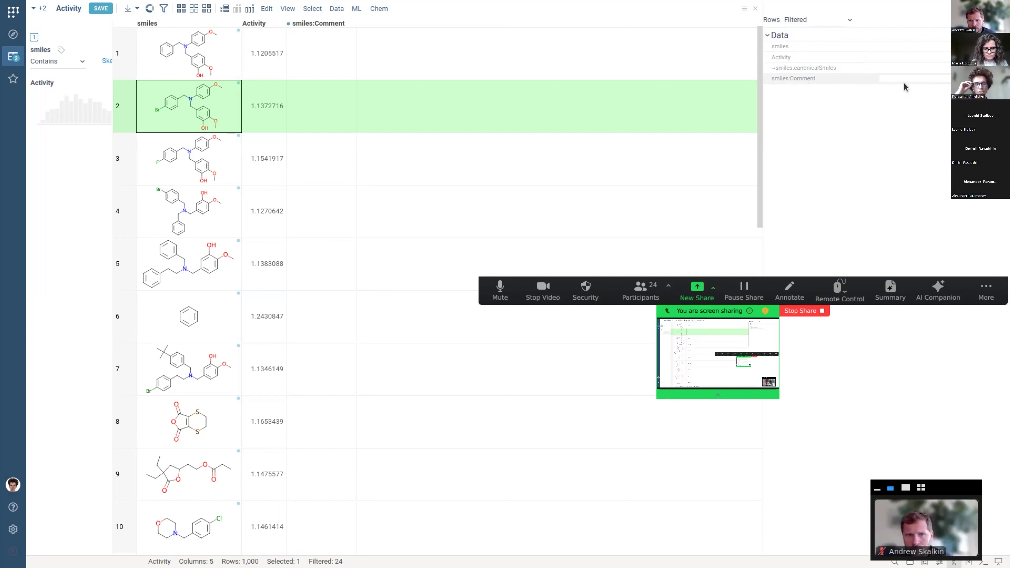
type("High activity")
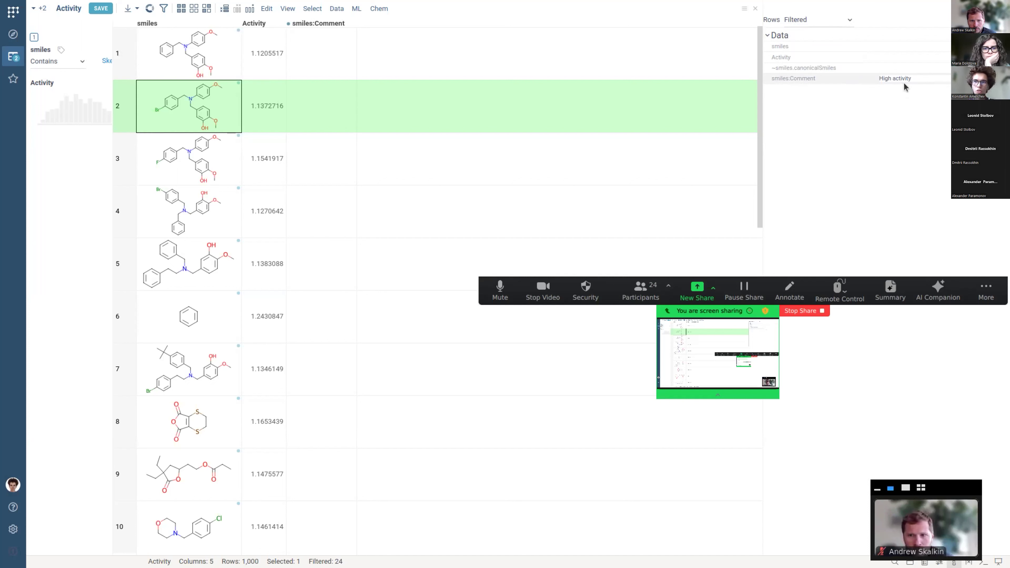
key("Return")
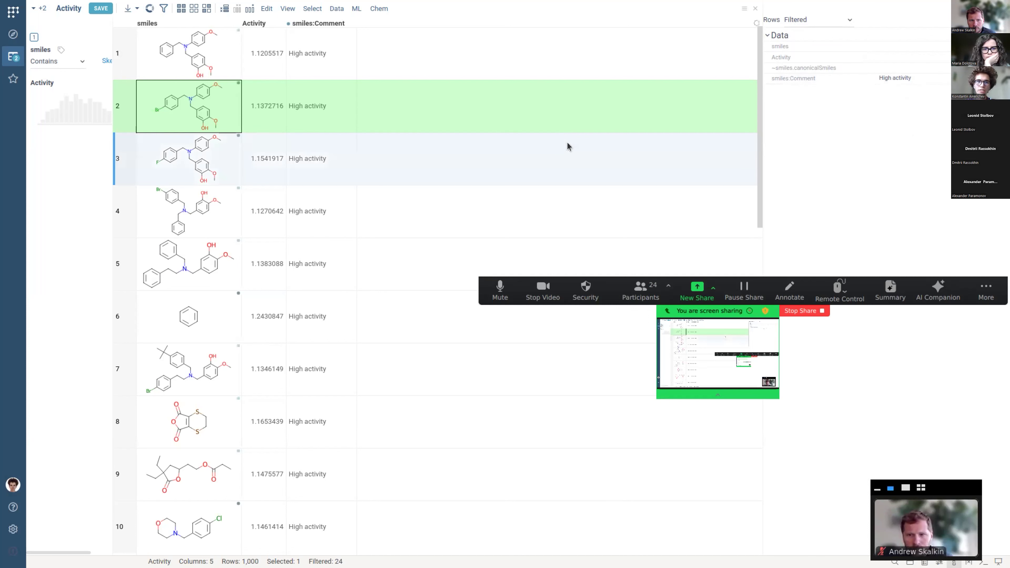
Check the comments next to the filtered molecules and their activities, and close the batch editing view
scroll(567, 142, "down", 4)
scroll(534, 134, "up", 4)
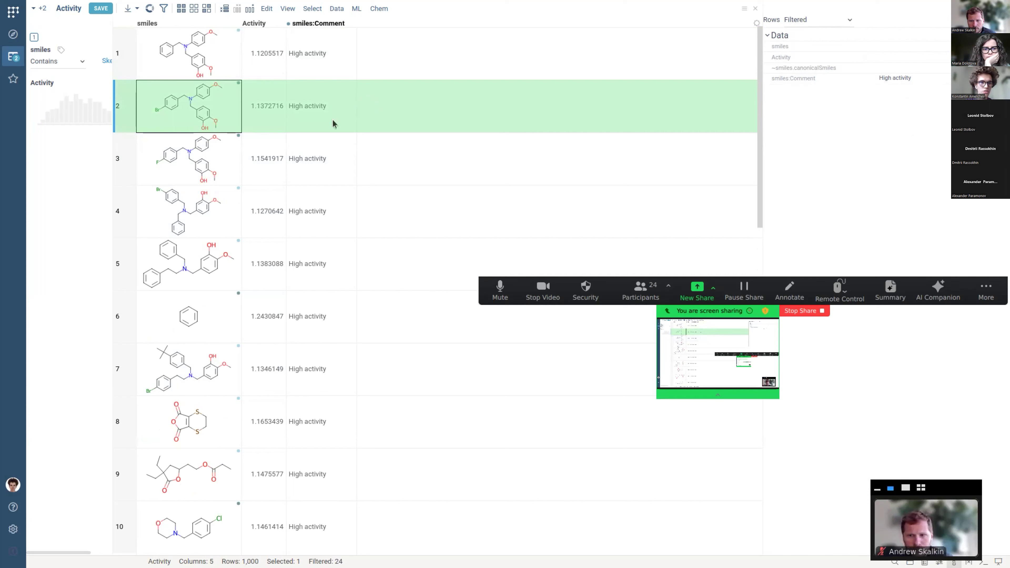
scroll(331, 160, "down", 1)
scroll(333, 154, "up", 1)
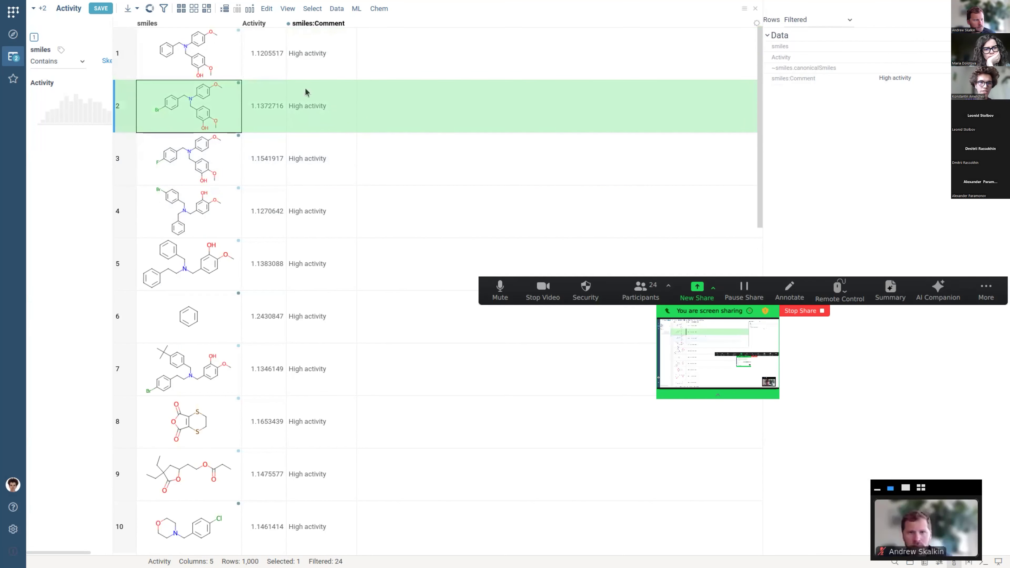
mouse_move(221, 101)
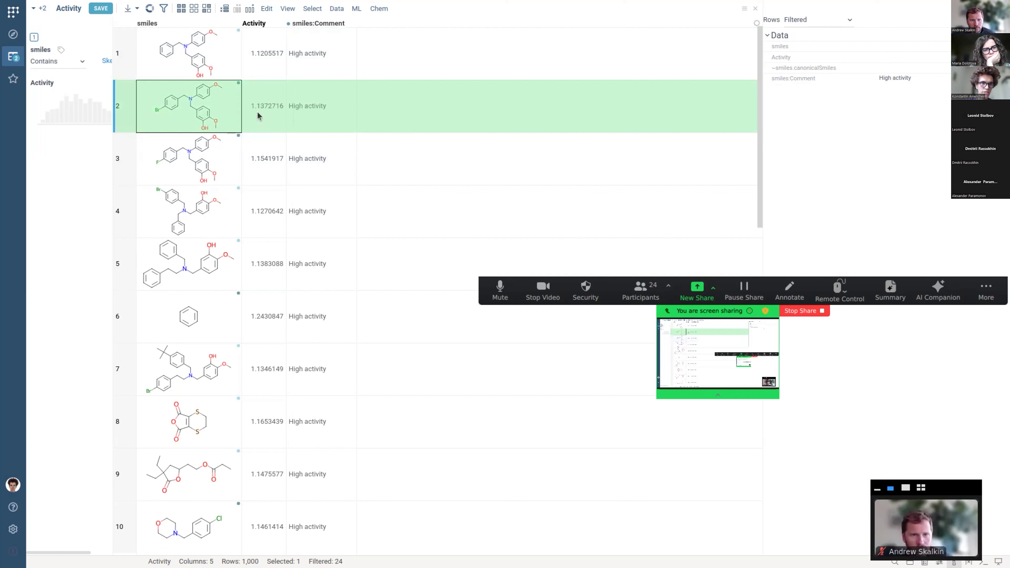
scroll(254, 120, "down", 5)
scroll(254, 125, "up", 4)
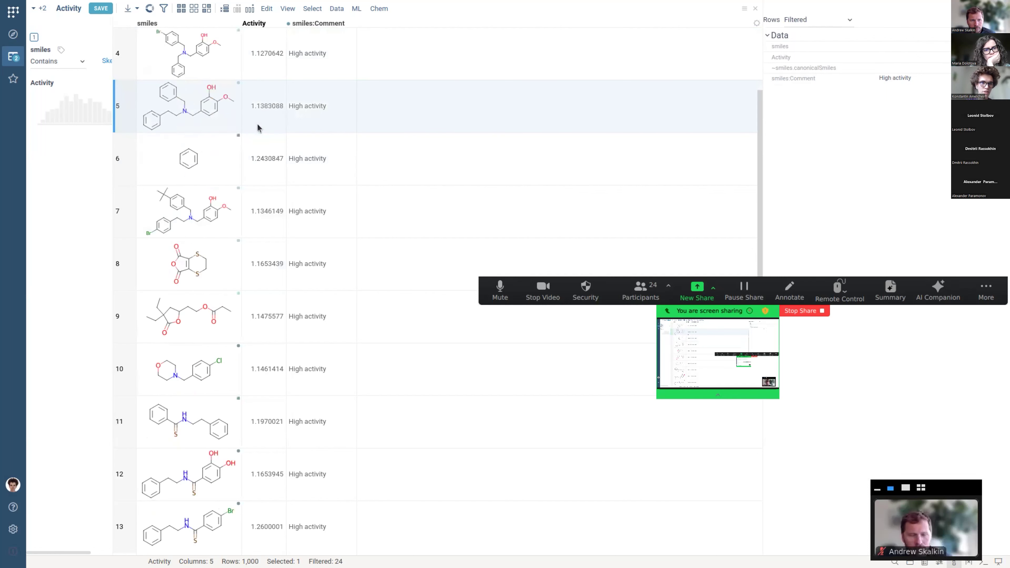
scroll(260, 126, "up", 1)
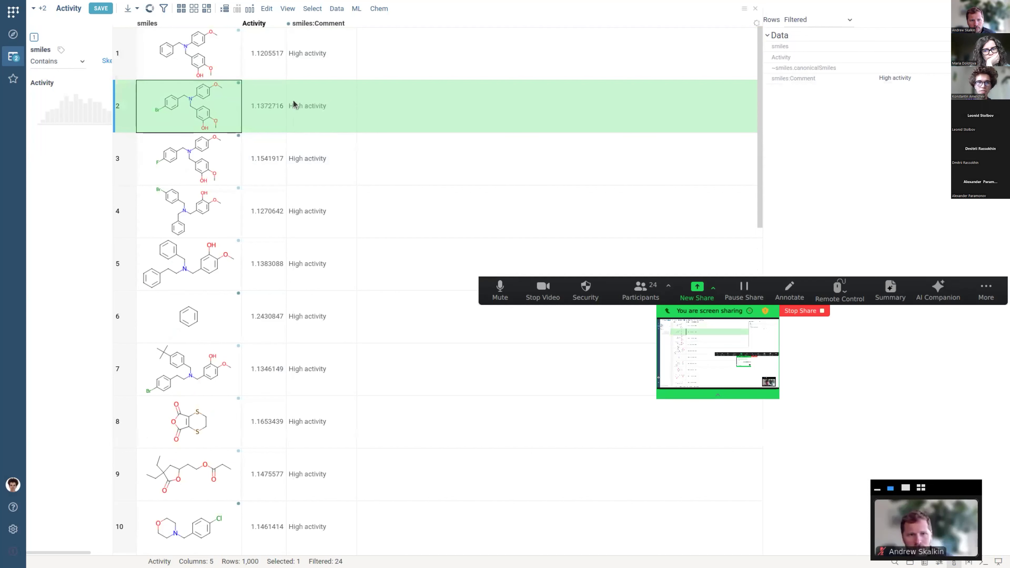
left_click(504, 36)
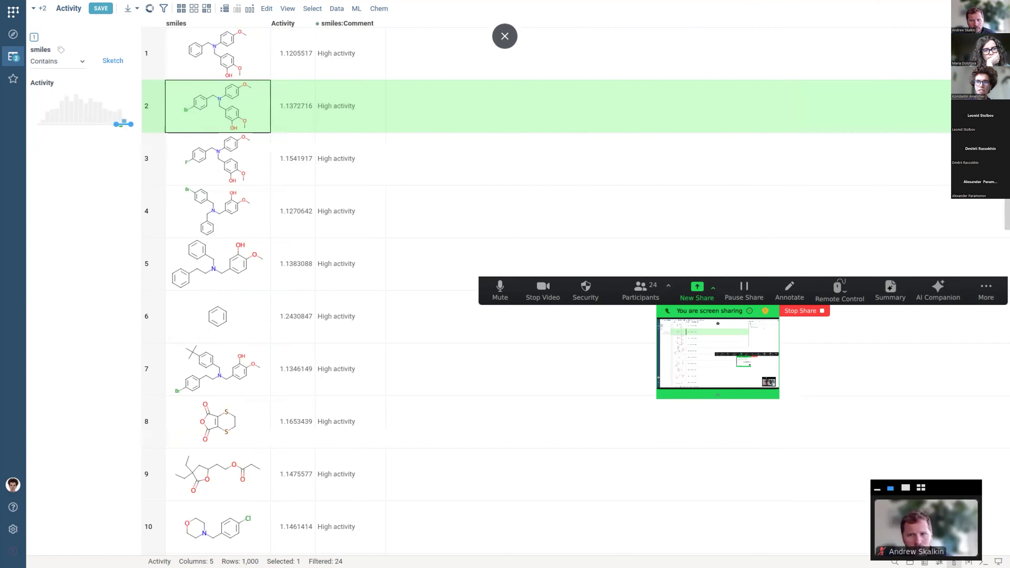
Switch to the NO Count table and look through its molecules for sticky meta marks
left_click(15, 58)
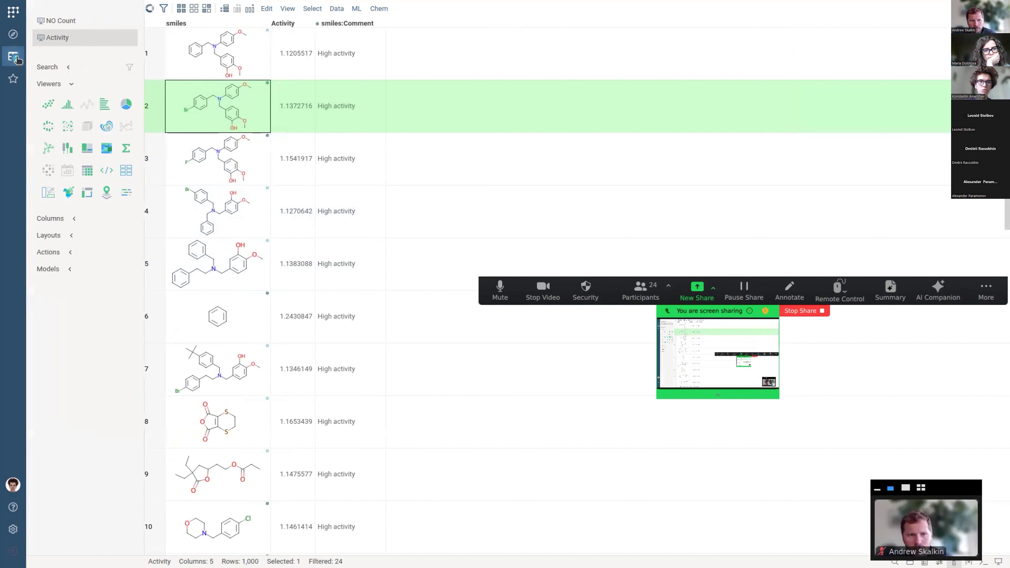
left_click(52, 28)
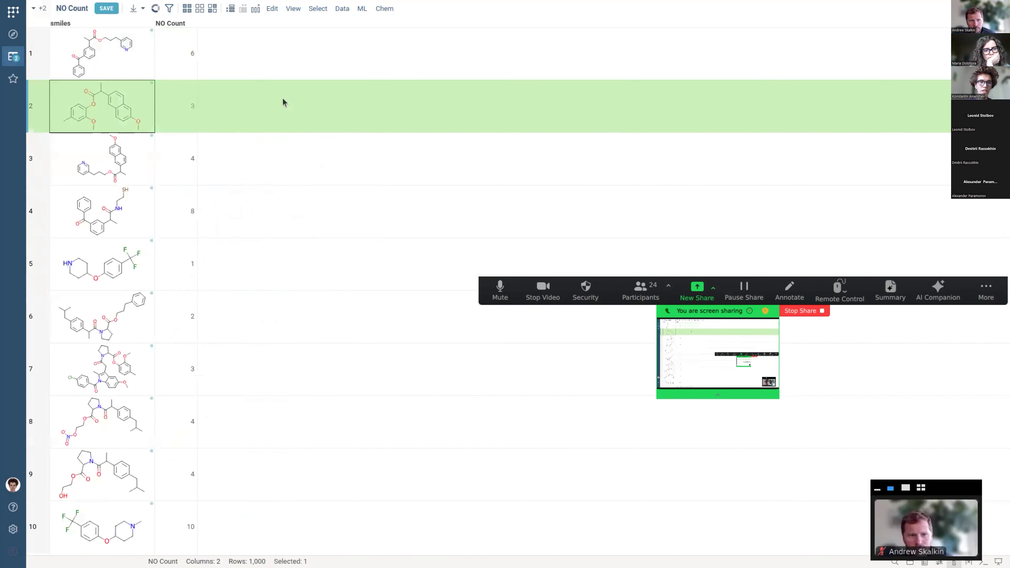
scroll(232, 120, "down", 5)
scroll(226, 128, "down", 4)
scroll(226, 121, "up", 9)
left_click(147, 101)
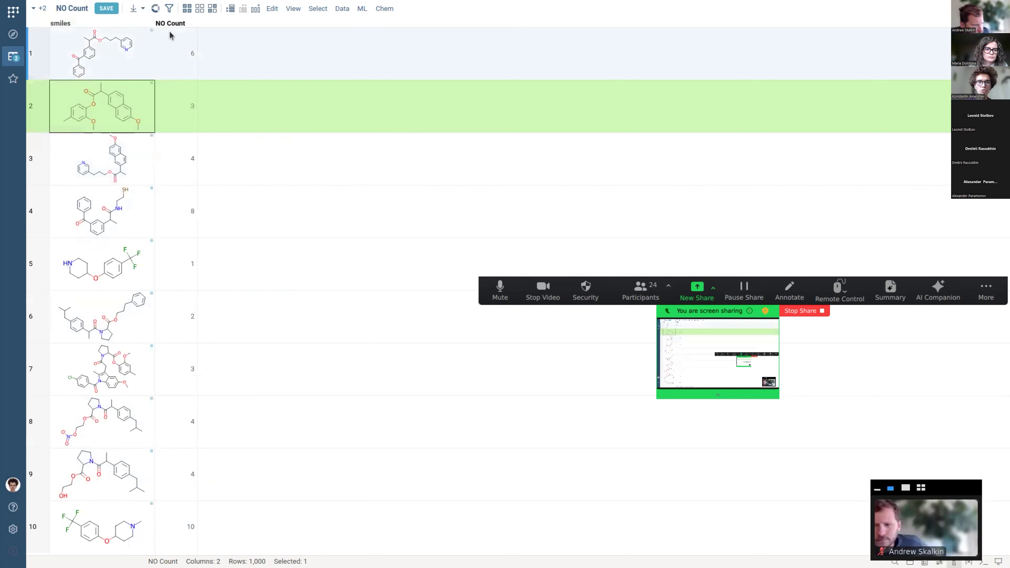
Show the filters for the NO Count table, add the Comment/Comment sticky meta filter, and keep only "High activity" molecules
left_click(169, 8)
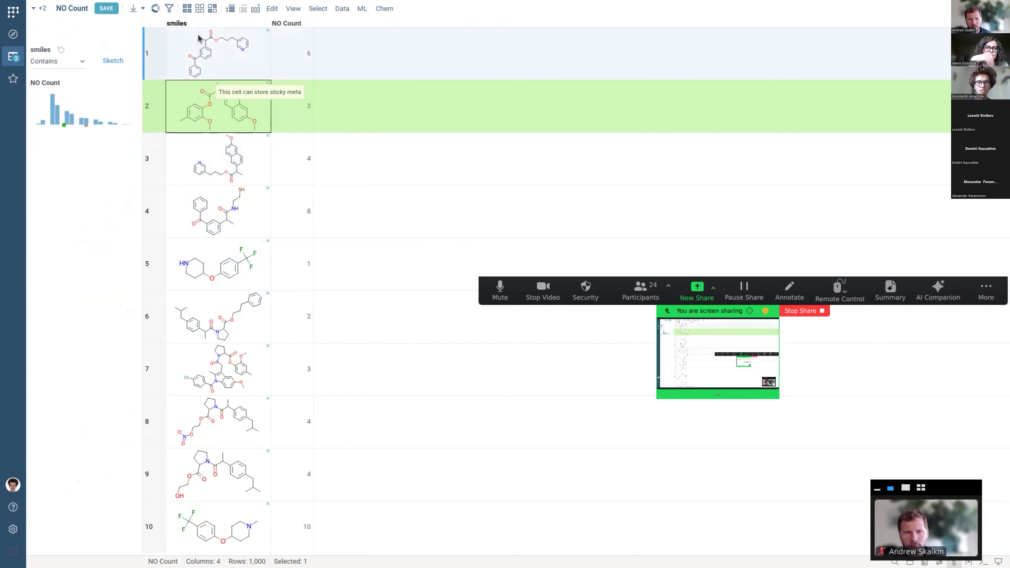
left_click(61, 50)
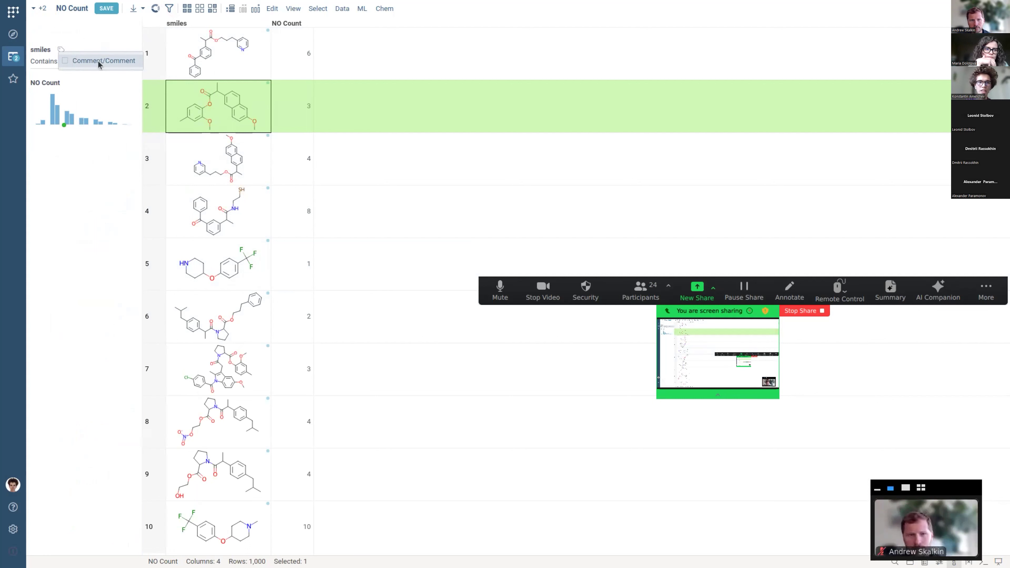
left_click(135, 61)
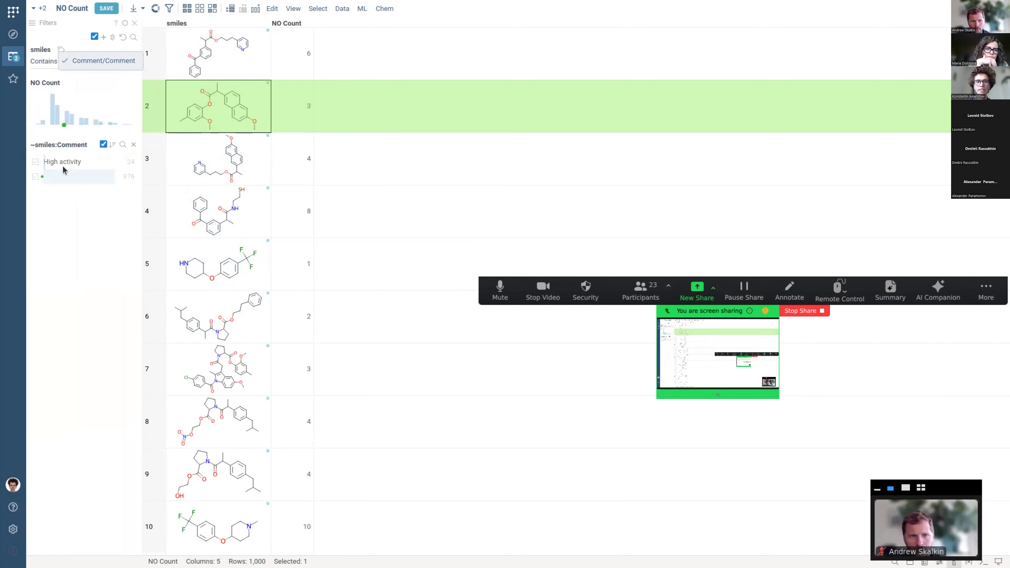
left_click(36, 163)
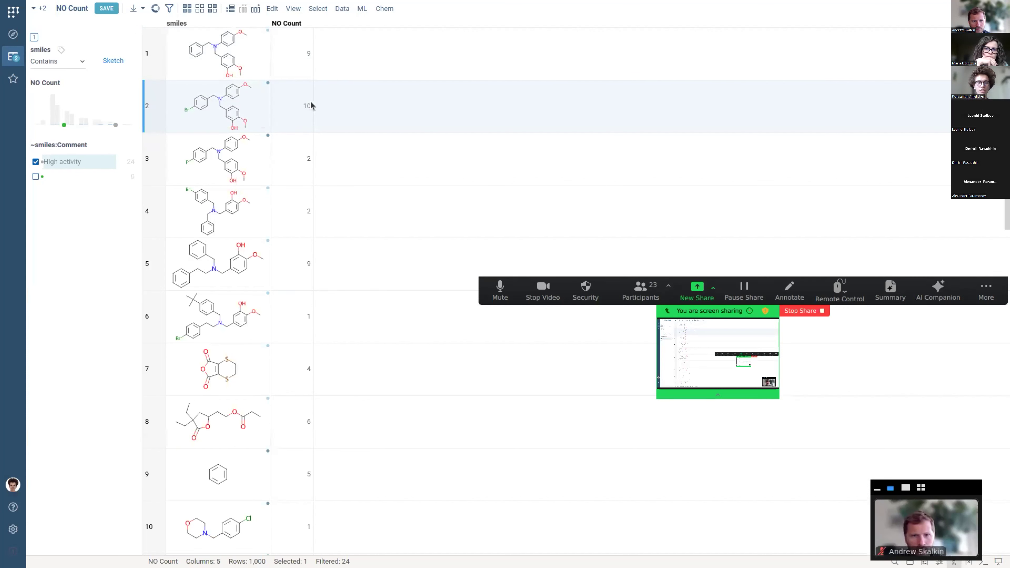
Look through the filtered NO Count molecules and view the sticky meta of the molecule in row 9
left_click(272, 8)
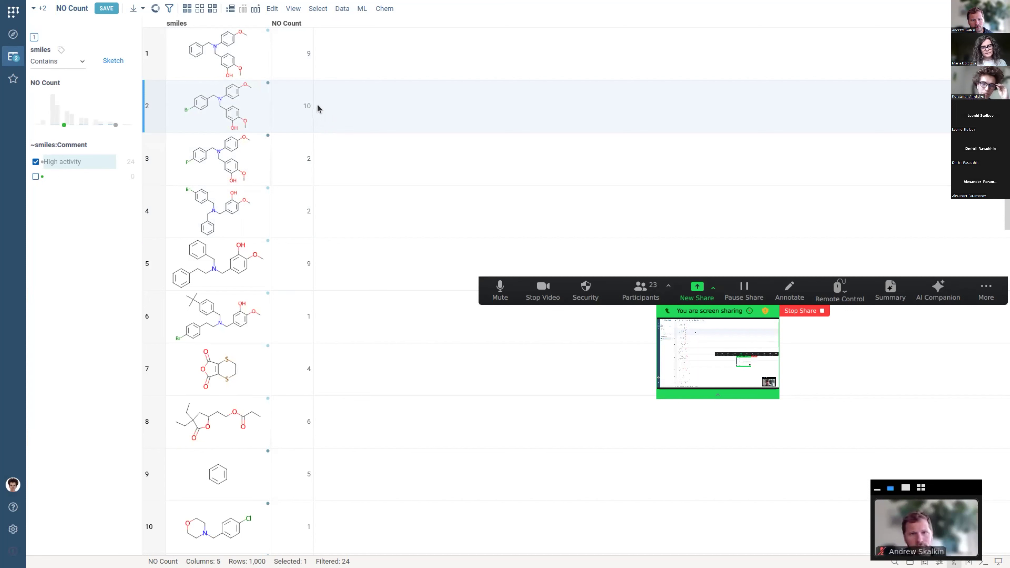
scroll(325, 104, "down", 4)
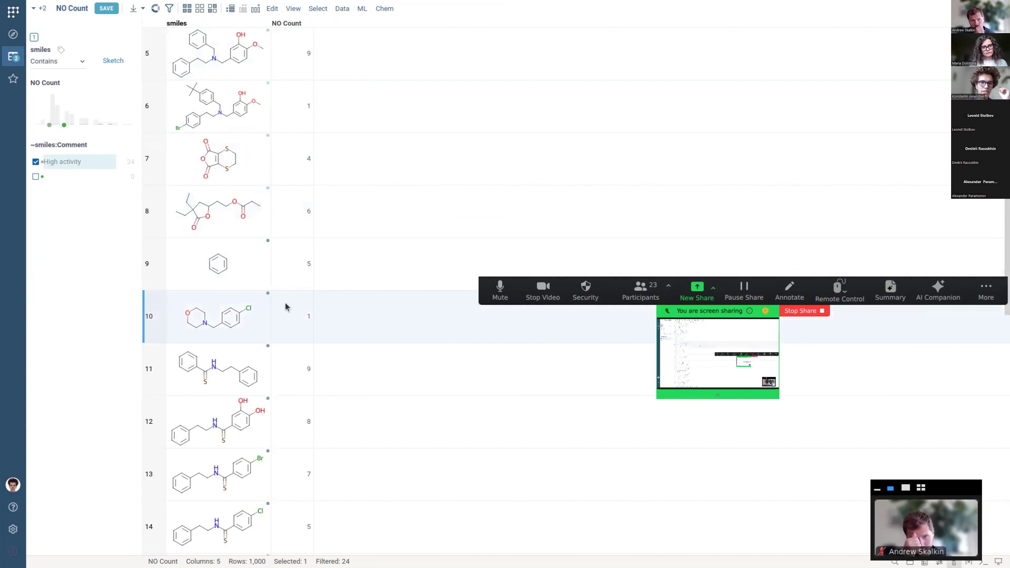
mouse_move(233, 264)
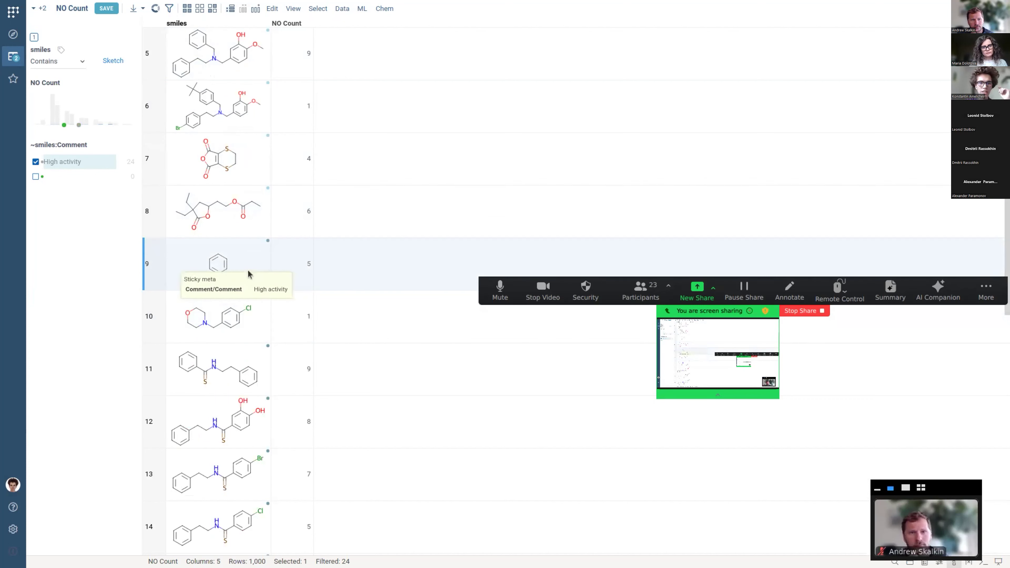
Switch back to the Activity table and review the sticky meta, activities and comments of its filtered molecules down to the last row
left_click(13, 55)
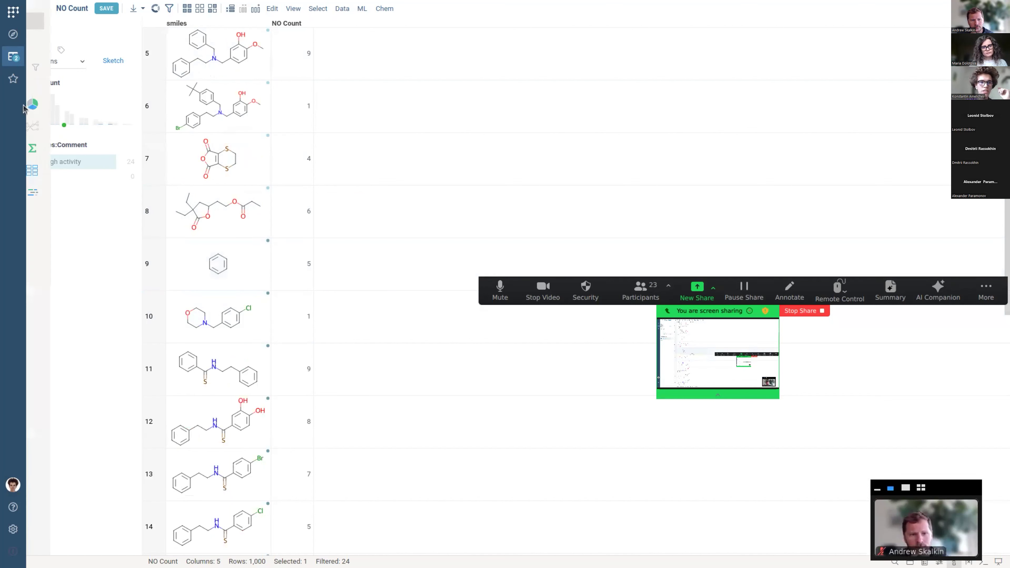
left_click(60, 38)
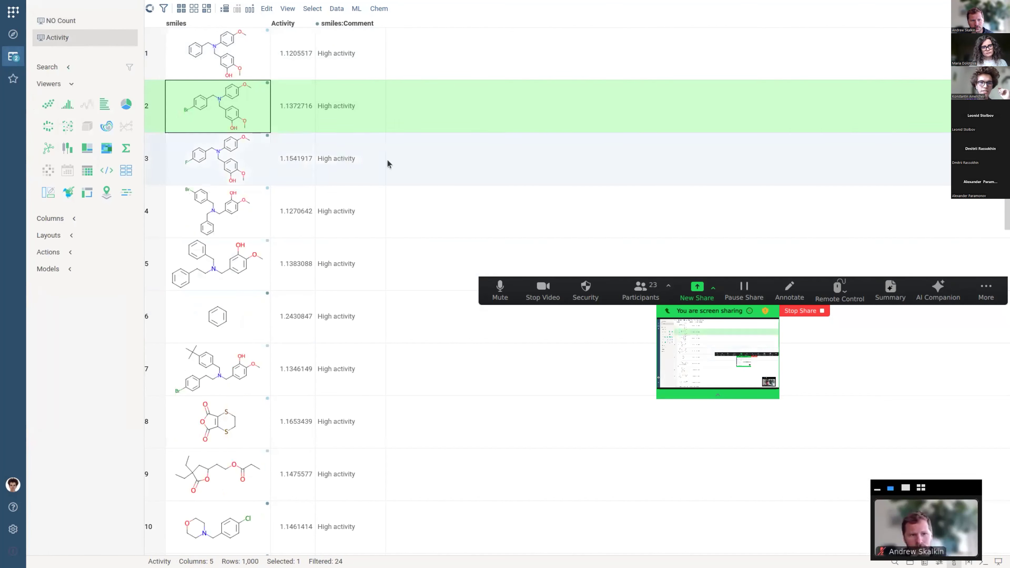
mouse_move(210, 328)
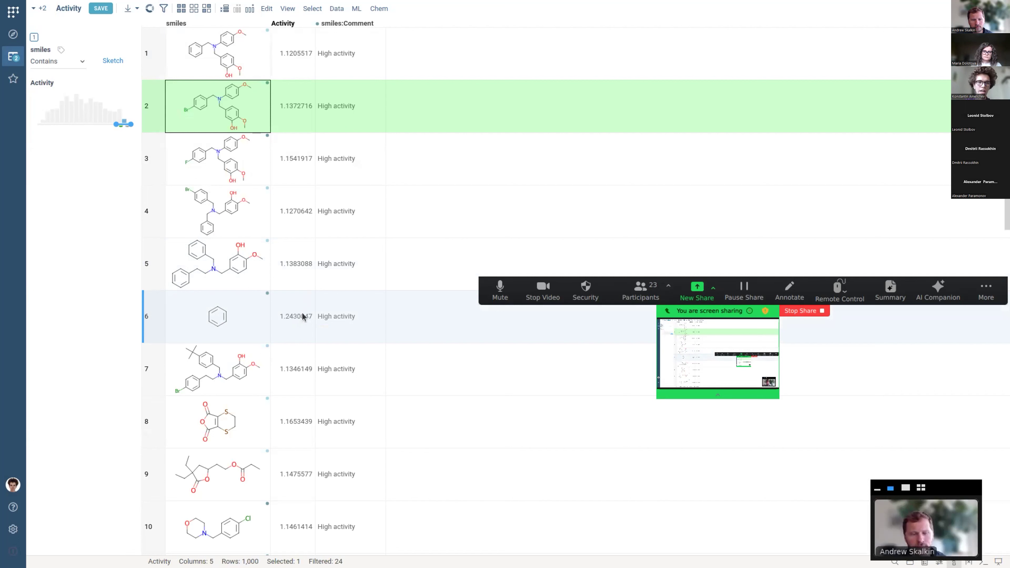
mouse_move(266, 294)
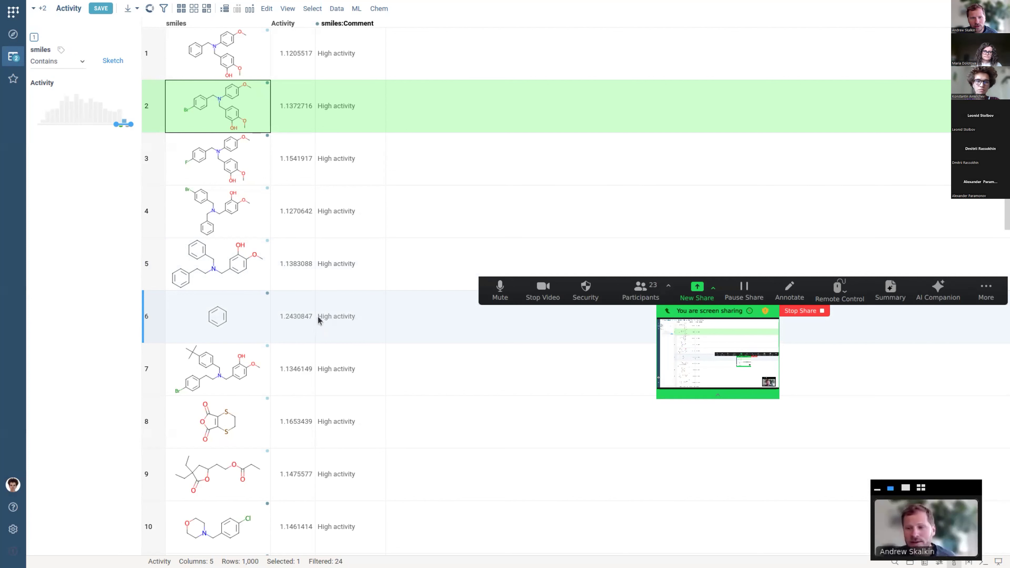
scroll(320, 318, "down", 2)
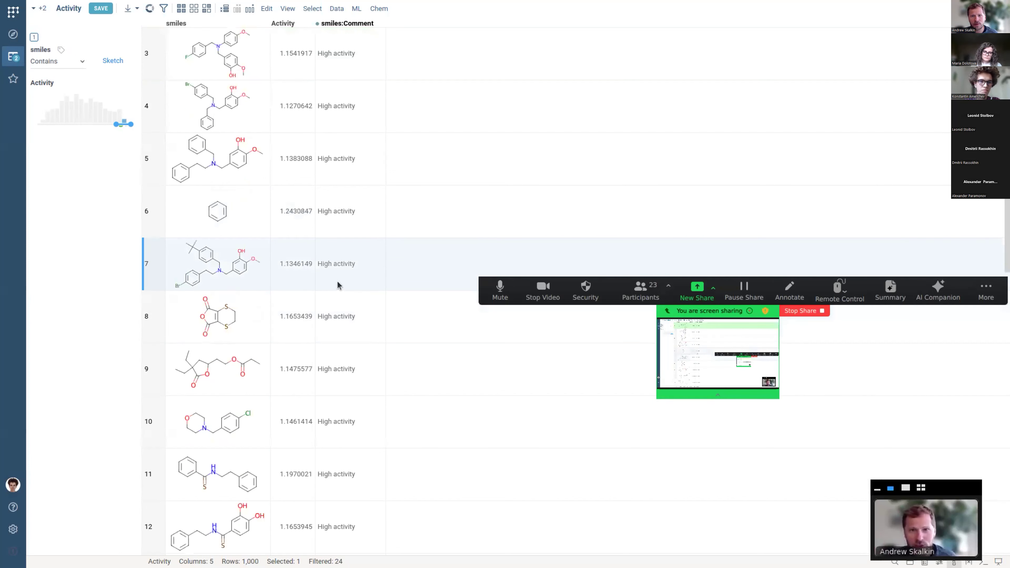
scroll(344, 324, "down", 3)
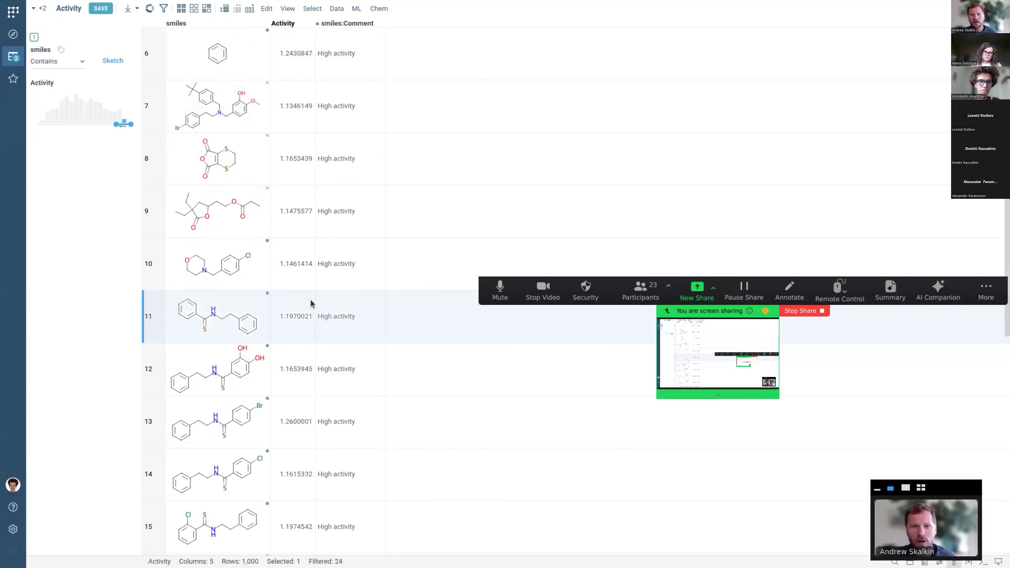
scroll(316, 286, "down", 3)
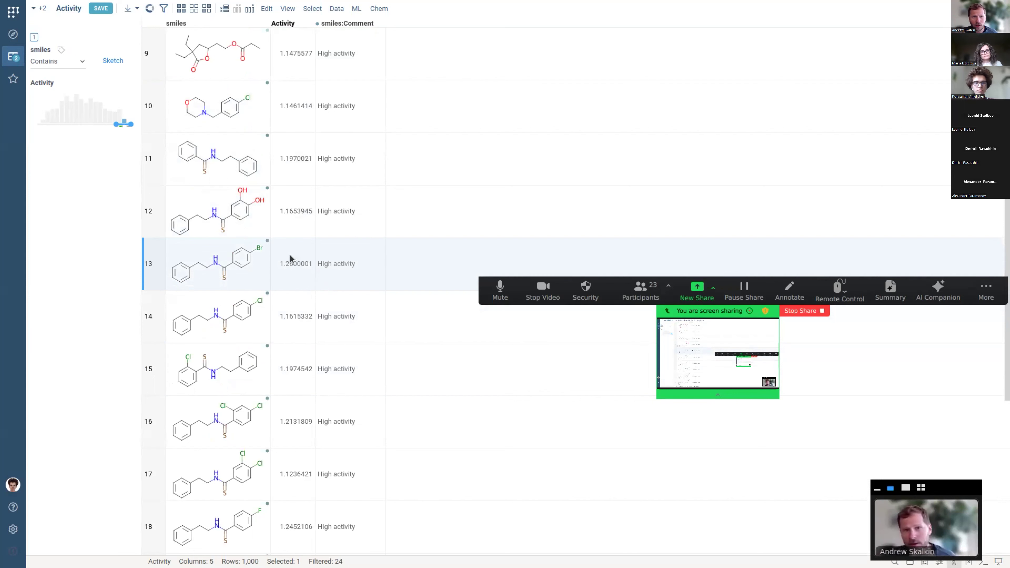
scroll(317, 246, "down", 3)
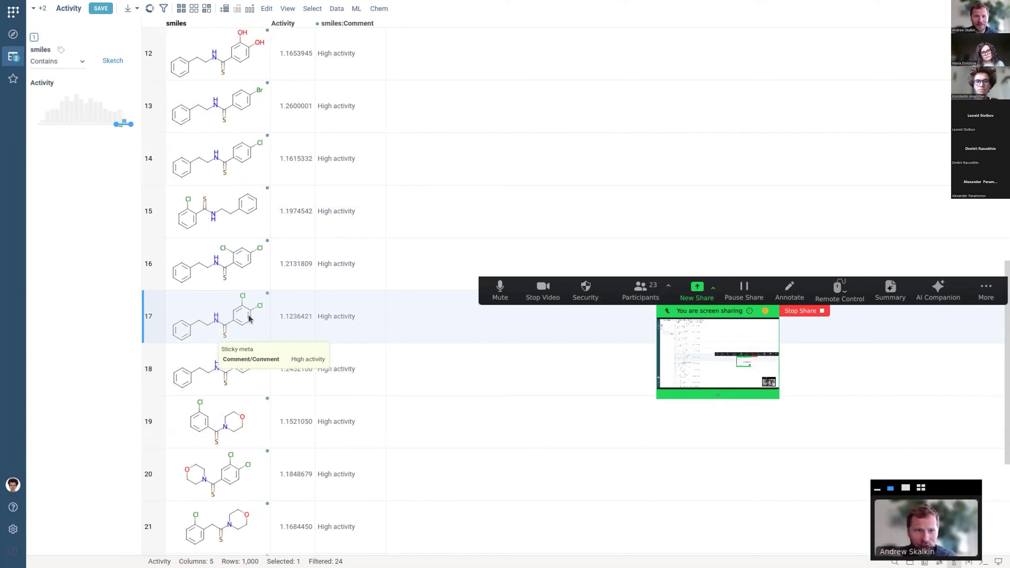
scroll(253, 312, "down", 3)
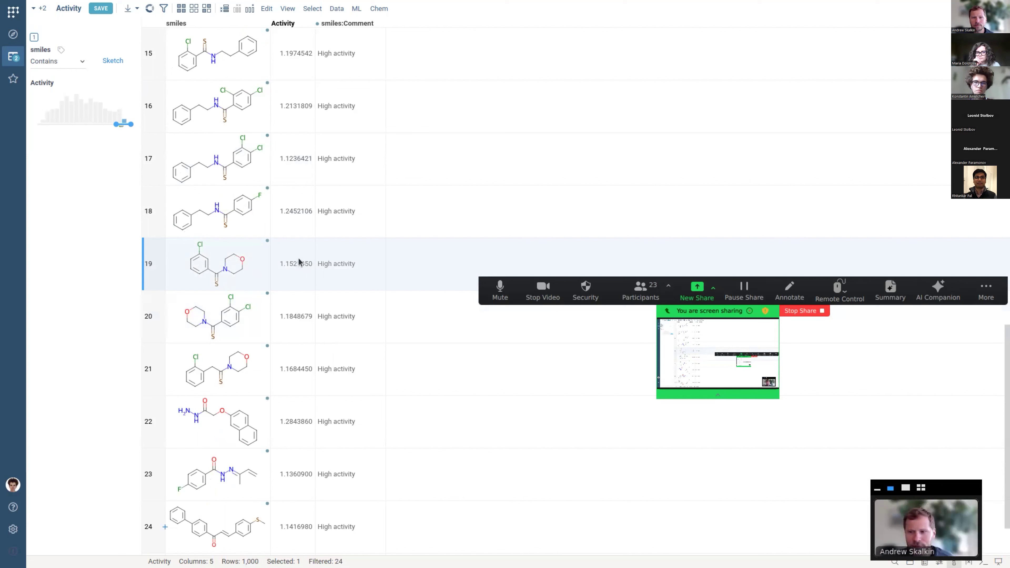
Remove the smiles:Comment column from the Activity table
left_click_drag(690, 311, 682, 61)
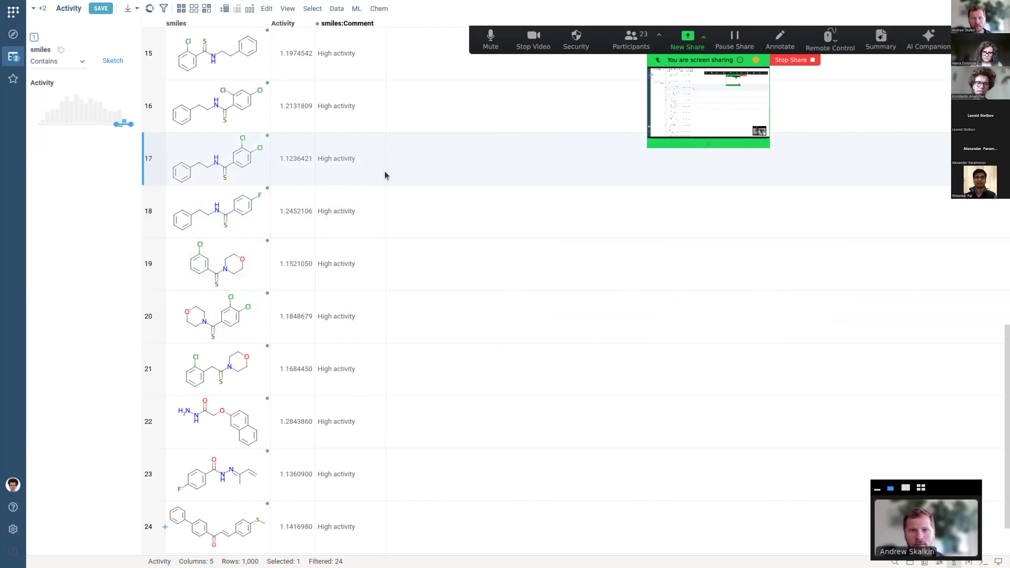
scroll(384, 170, "up", 3)
scroll(351, 294, "up", 7)
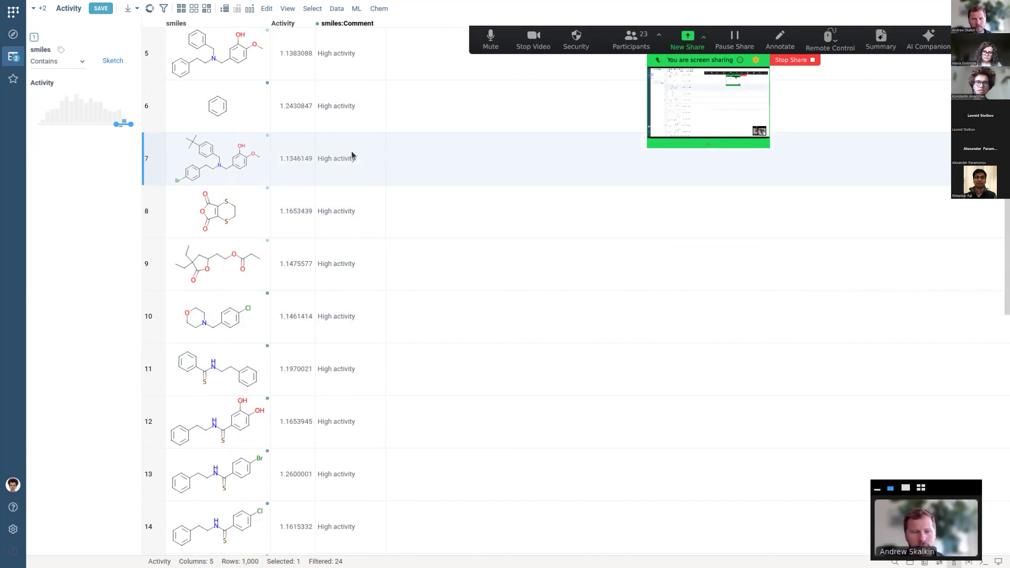
left_click(356, 8)
mouse_move(360, 23)
right_click(329, 24)
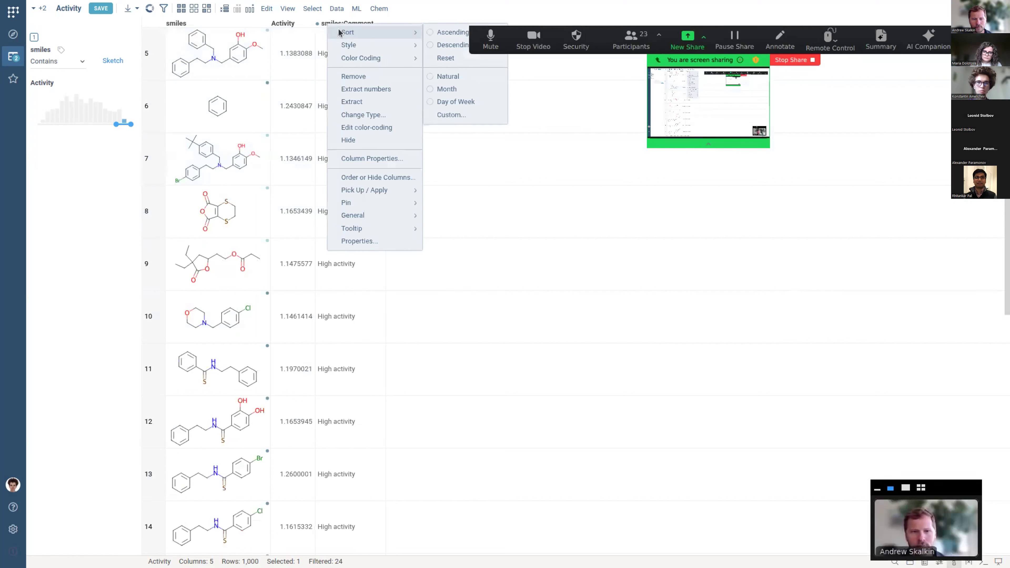
left_click(377, 76)
View the sticky meta of the molecule in row 18 and add its Comment field back as a table column
scroll(334, 283, "down", 4)
scroll(333, 280, "down", 6)
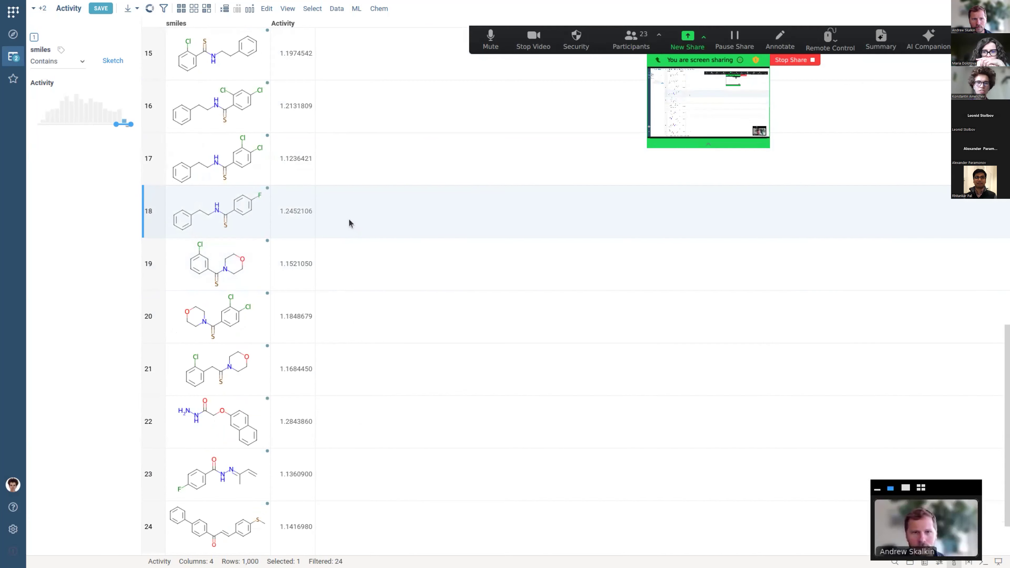
left_click(254, 207)
right_click(252, 211)
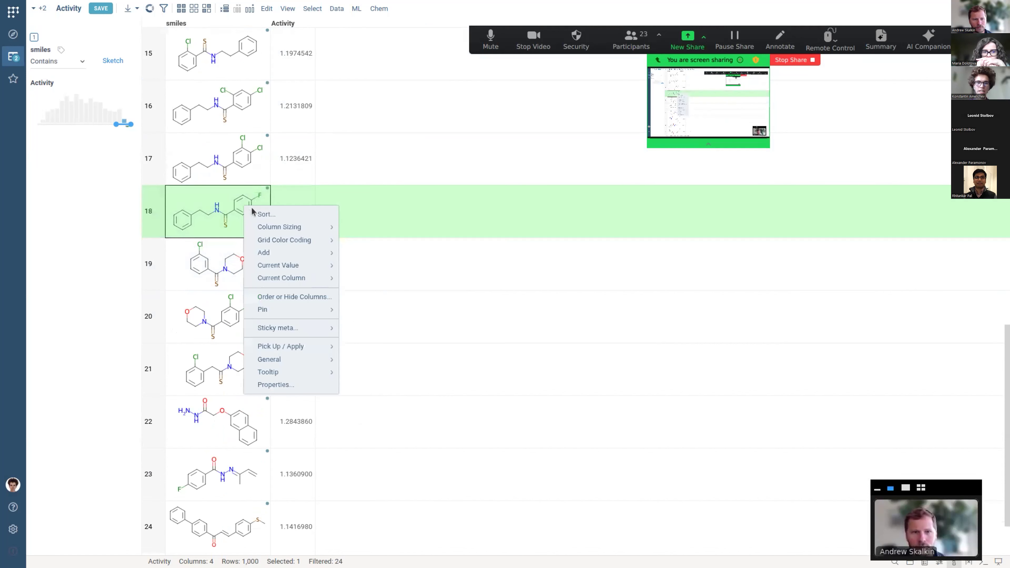
mouse_move(304, 328)
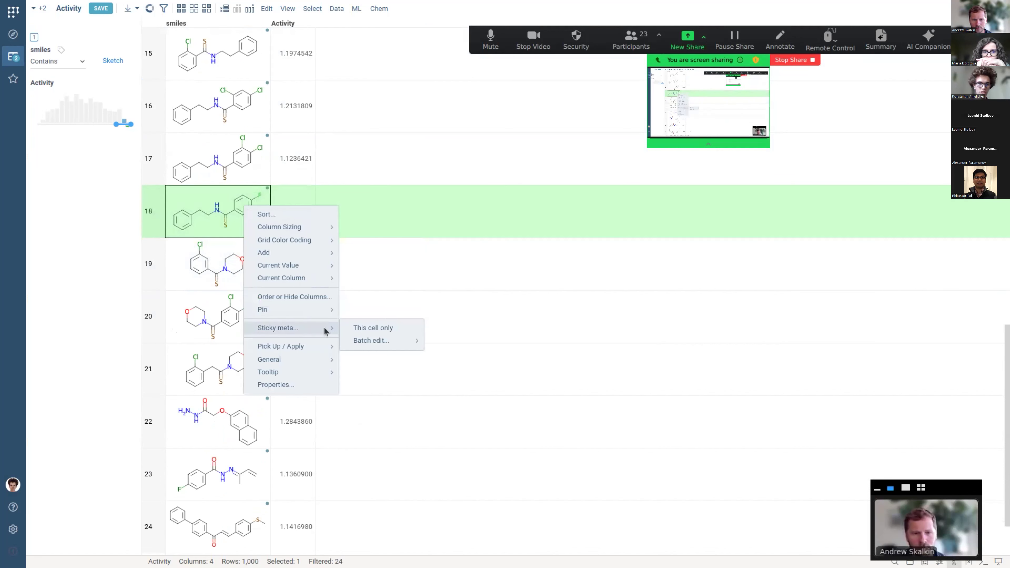
left_click(354, 328)
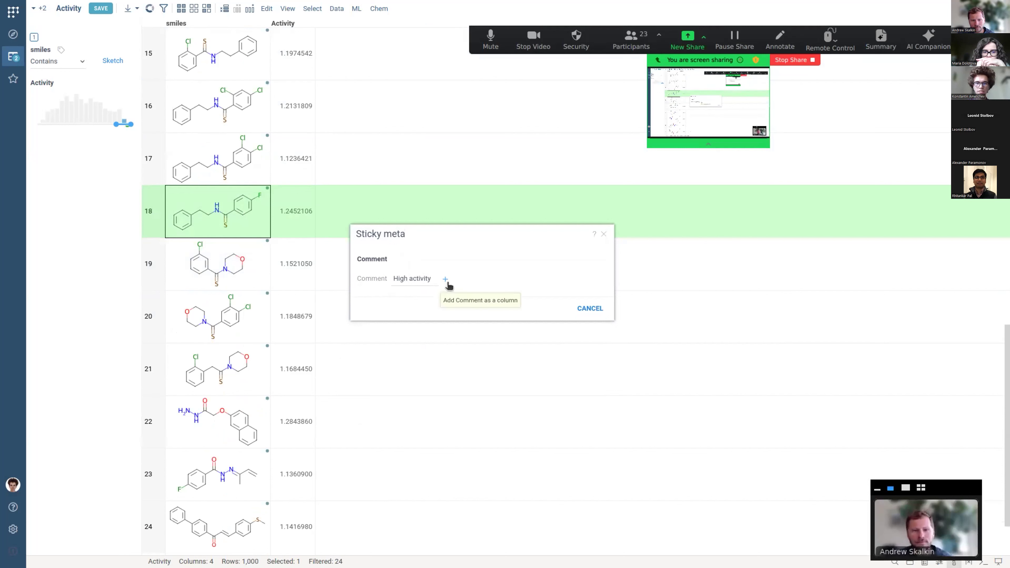
left_click(448, 283)
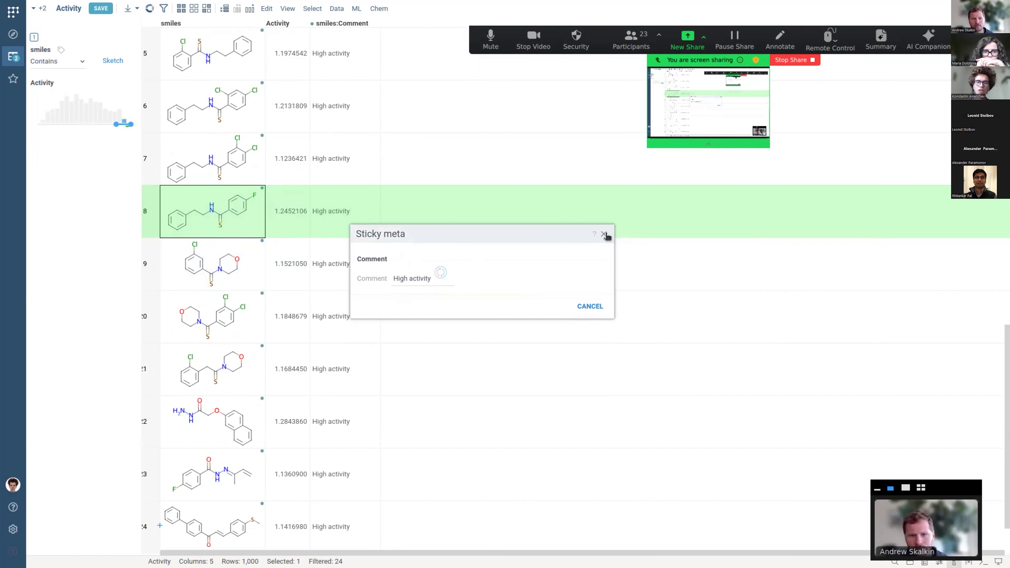
left_click(604, 235)
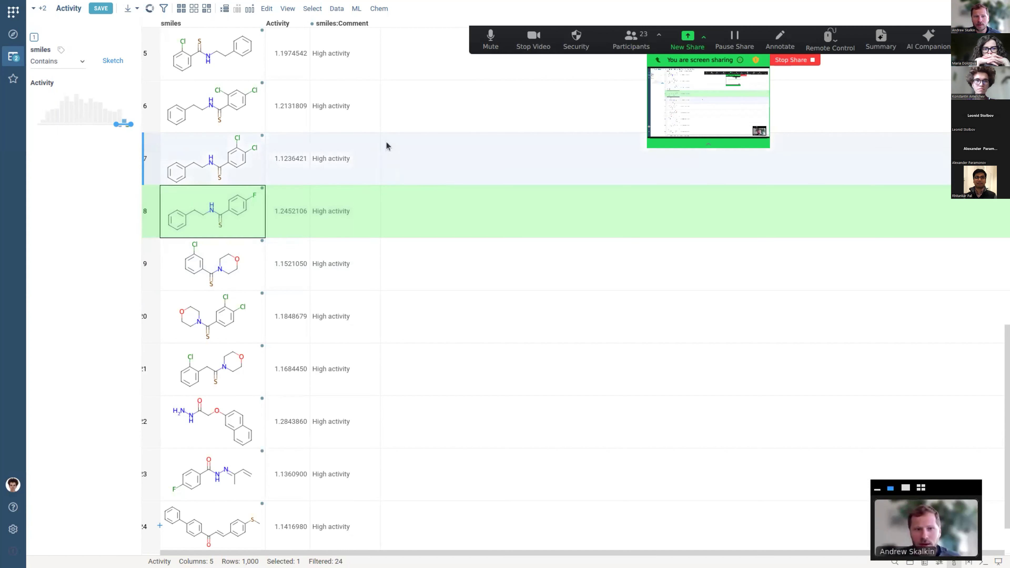
Look through the filtered Activity molecules with their comments and make row 14 the current row
mouse_move(317, 24)
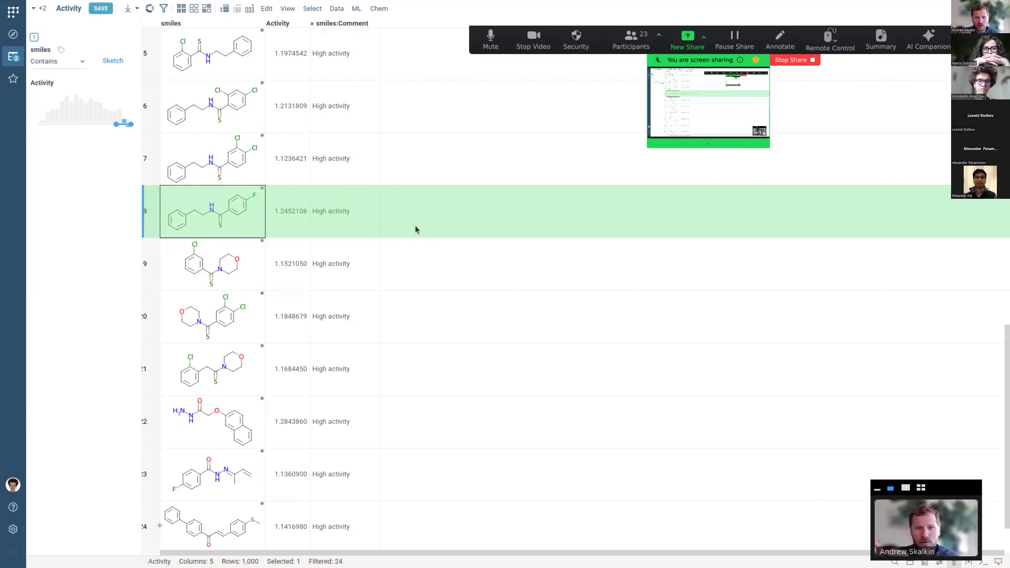
scroll(399, 231, "up", 1)
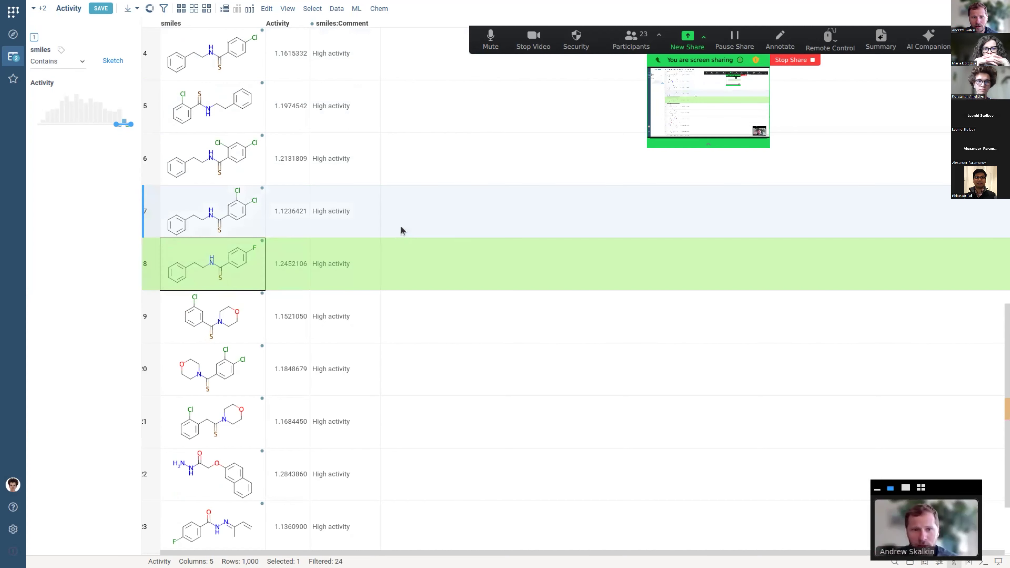
scroll(401, 227, "up", 2)
scroll(402, 230, "up", 3)
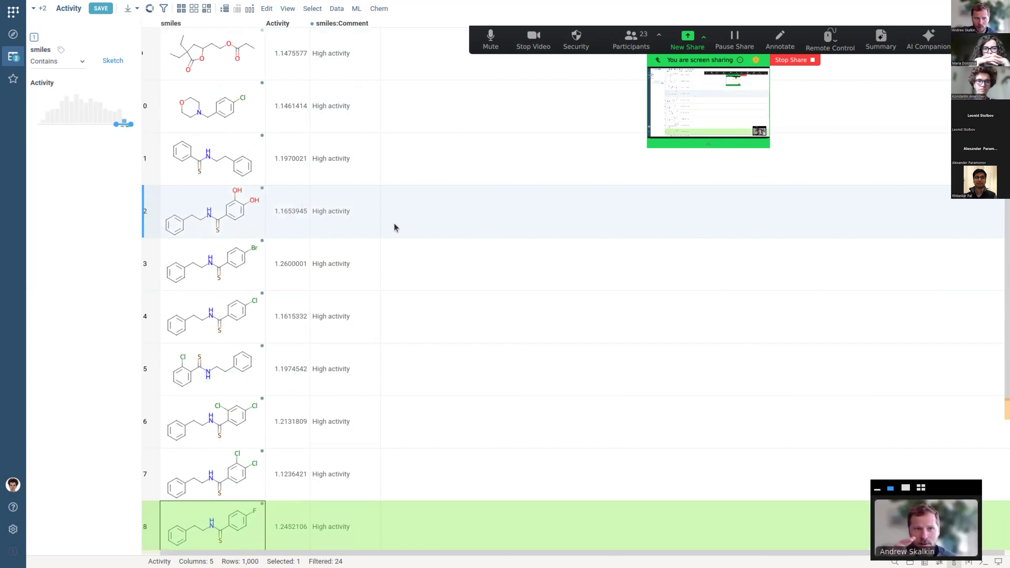
scroll(395, 227, "down", 2)
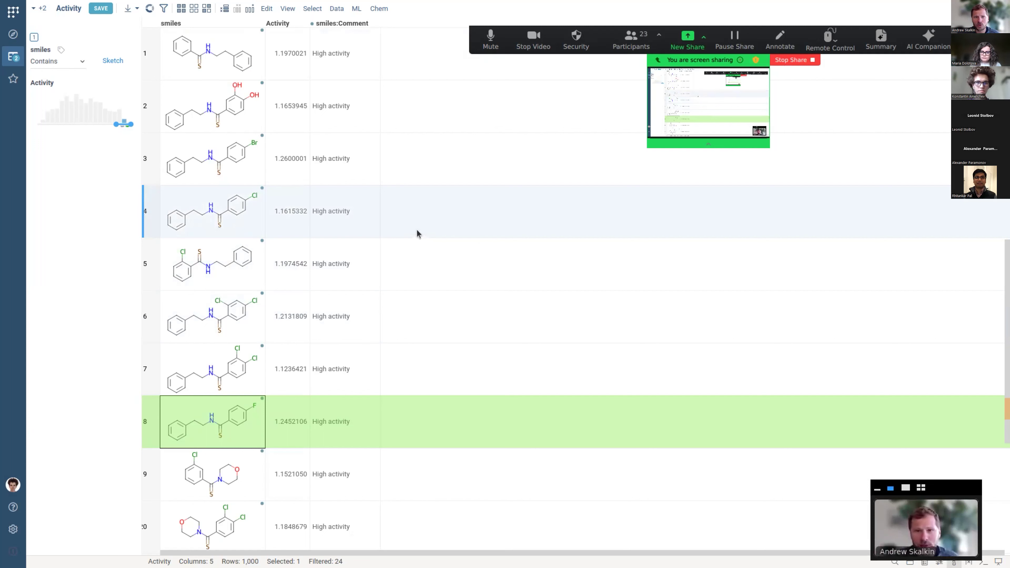
left_click(417, 231)
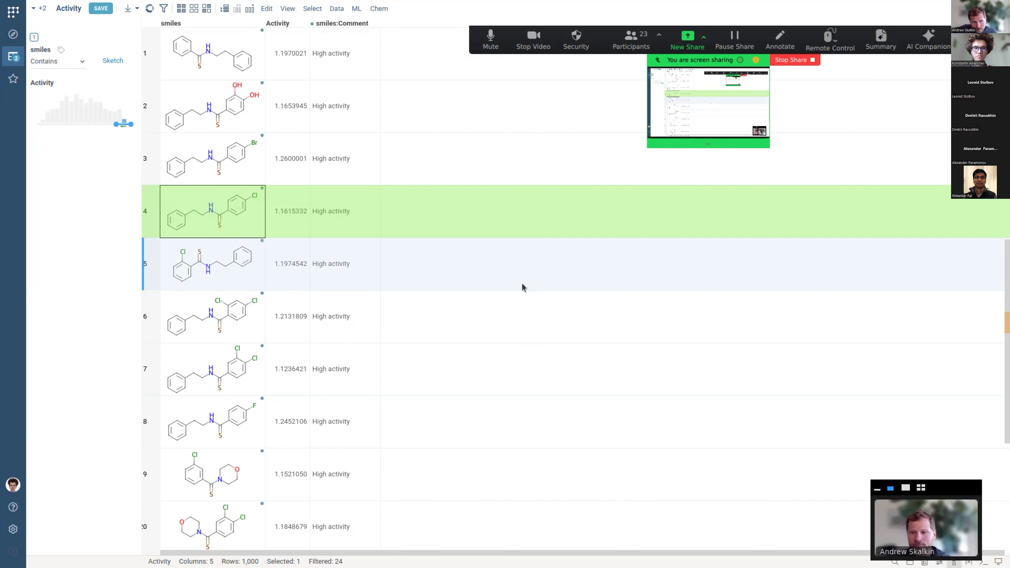
left_click(506, 306)
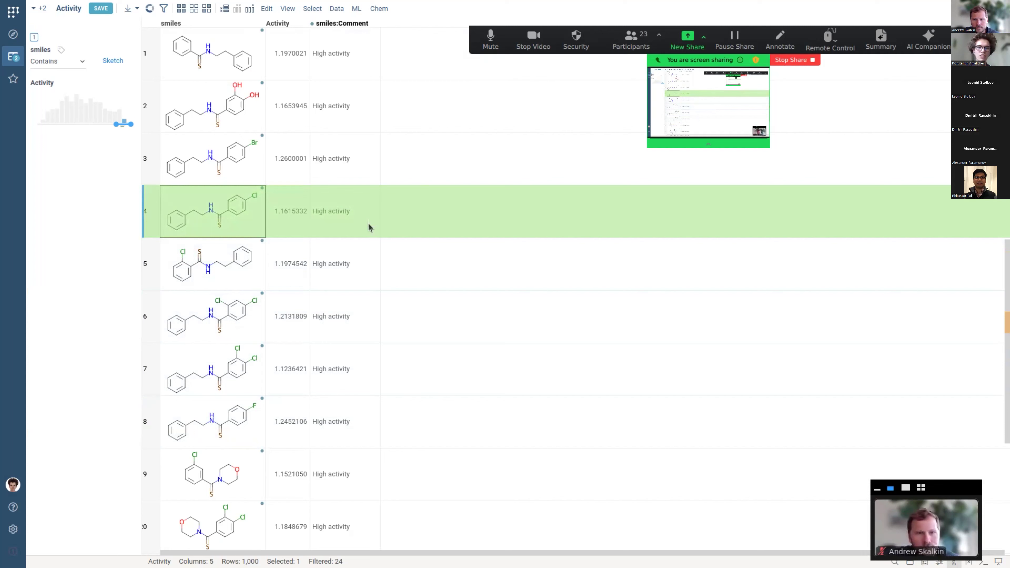
Try to change the sticky meta comment of the molecule in row 14 to "Low activity", then discard the edit
right_click(236, 216)
mouse_move(270, 320)
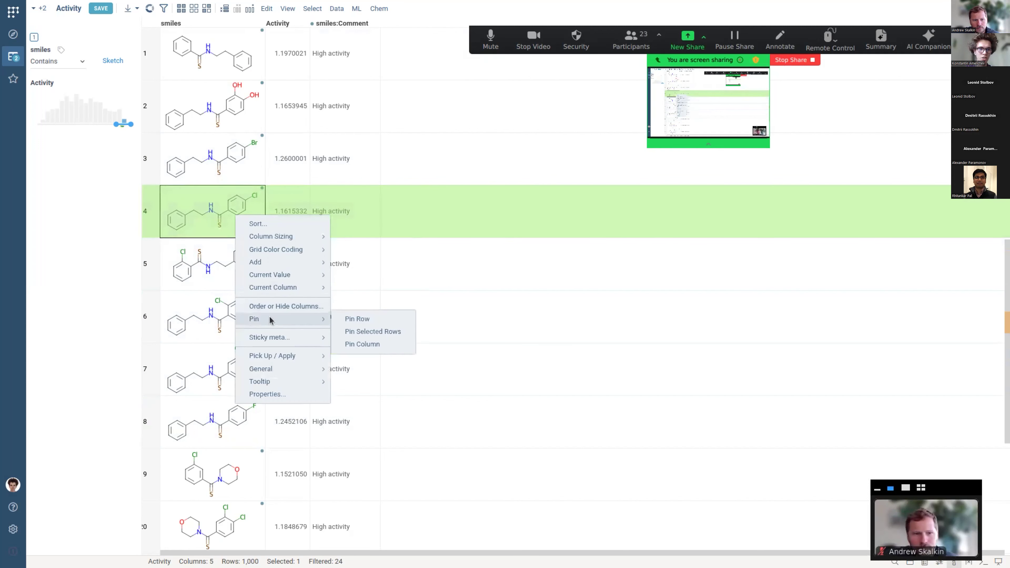
mouse_move(277, 338)
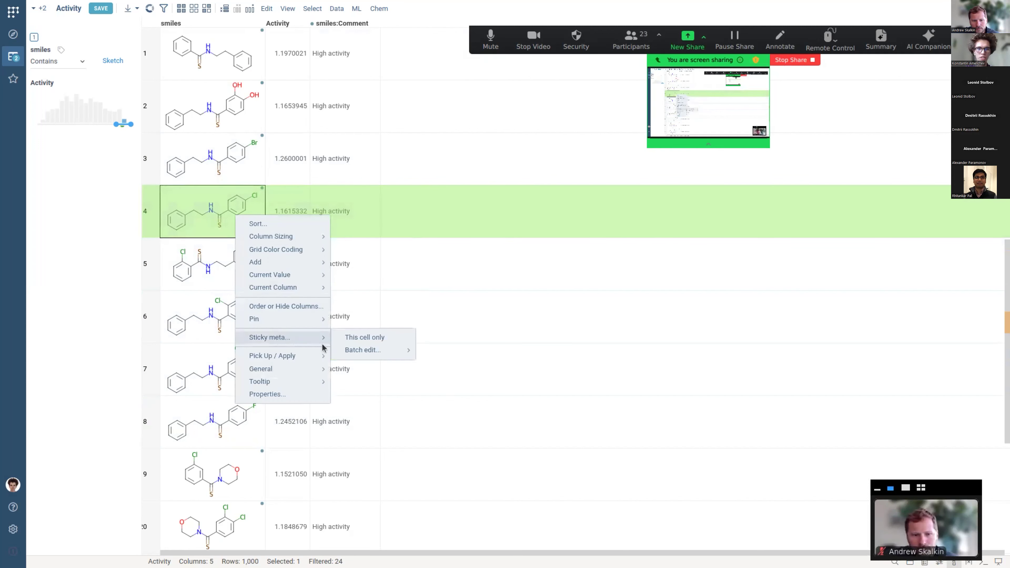
left_click(345, 341)
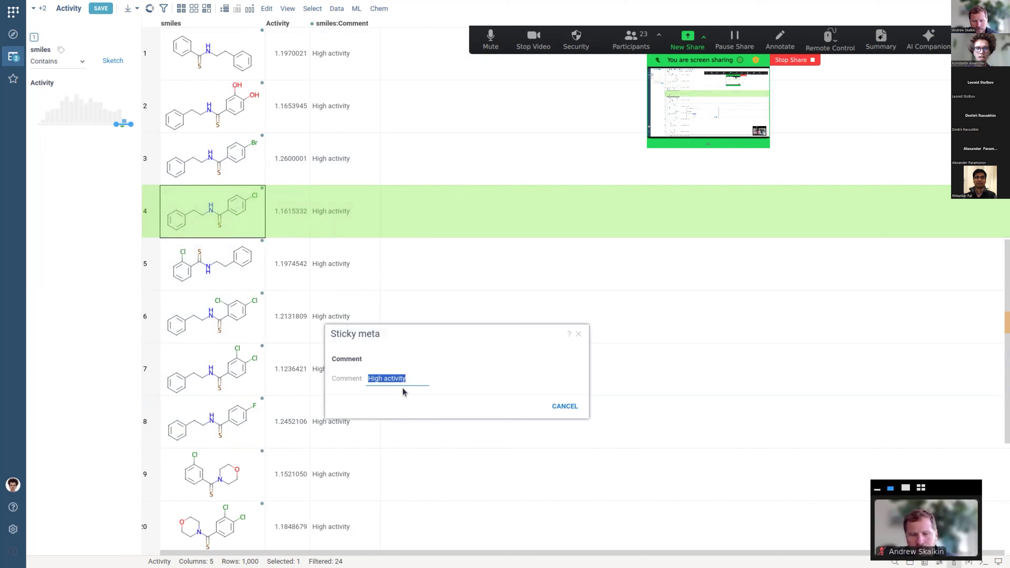
left_click(377, 379)
double_click(378, 379)
type("Low")
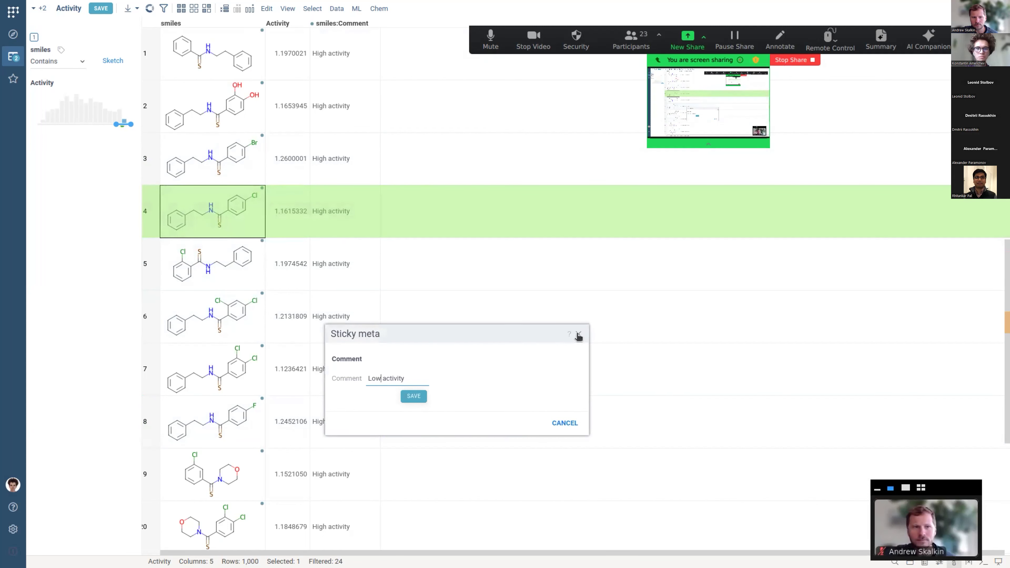
left_click(579, 335)
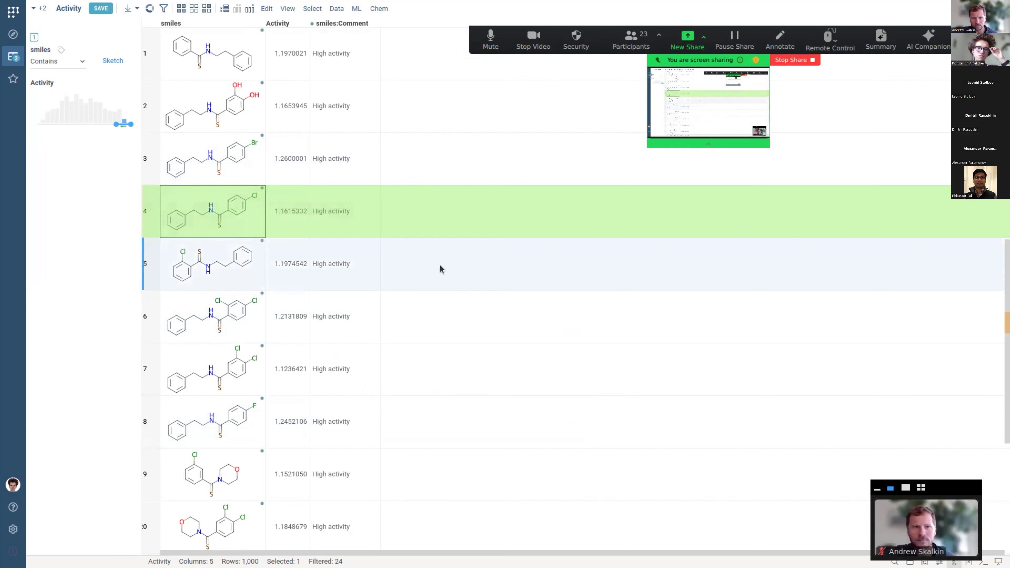
mouse_move(255, 196)
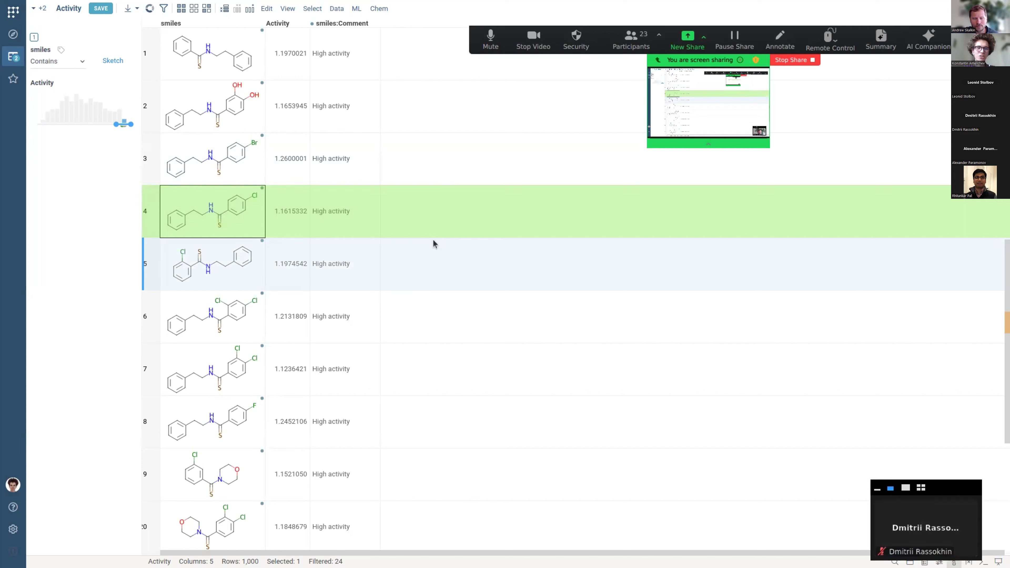
Switch to the Sticky meta UM presentation in Google Slides, start its slideshow, and advance to the "Concept of Entity" slide
key("F11")
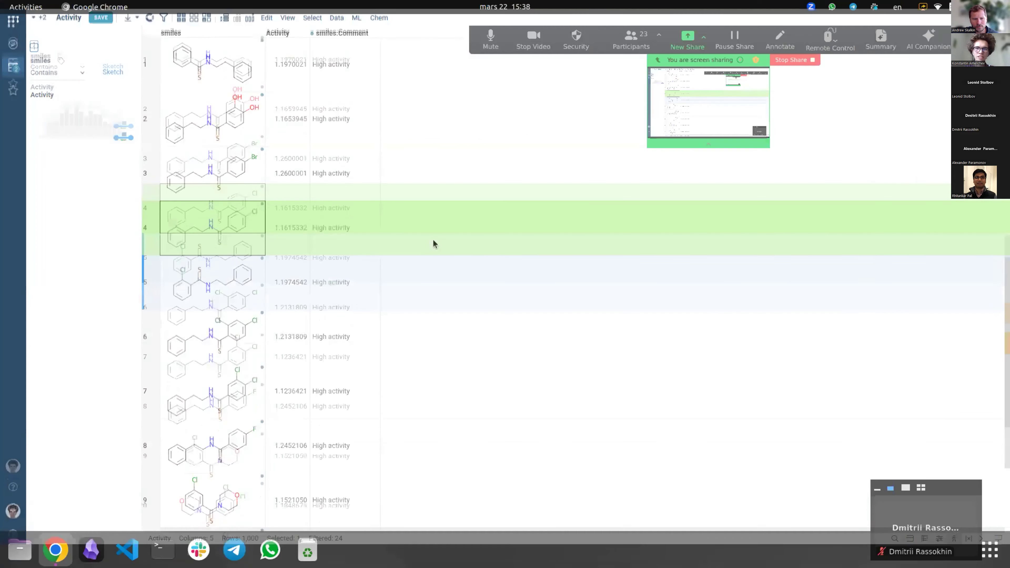
key("ctrl+Tab")
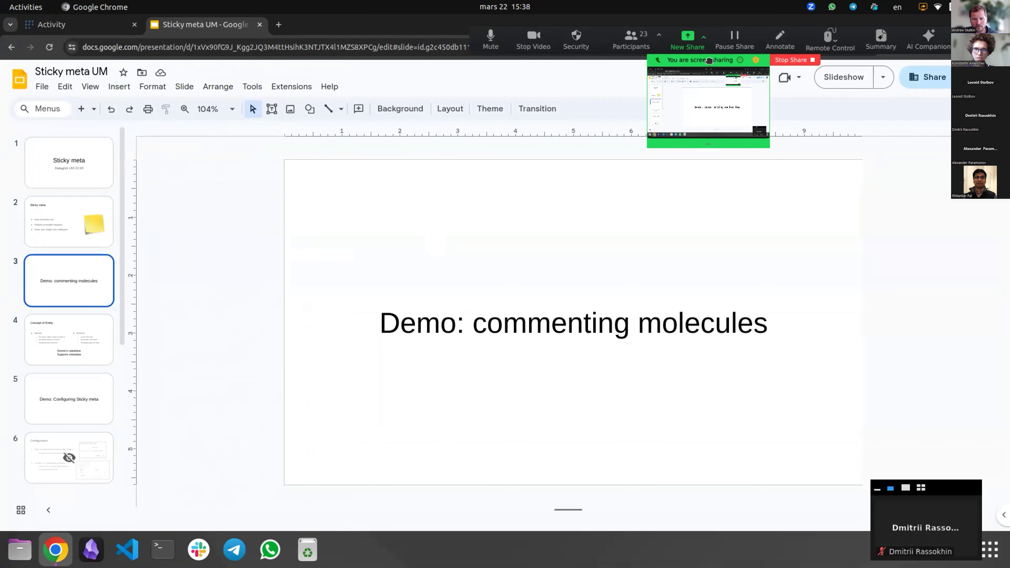
left_click(844, 77)
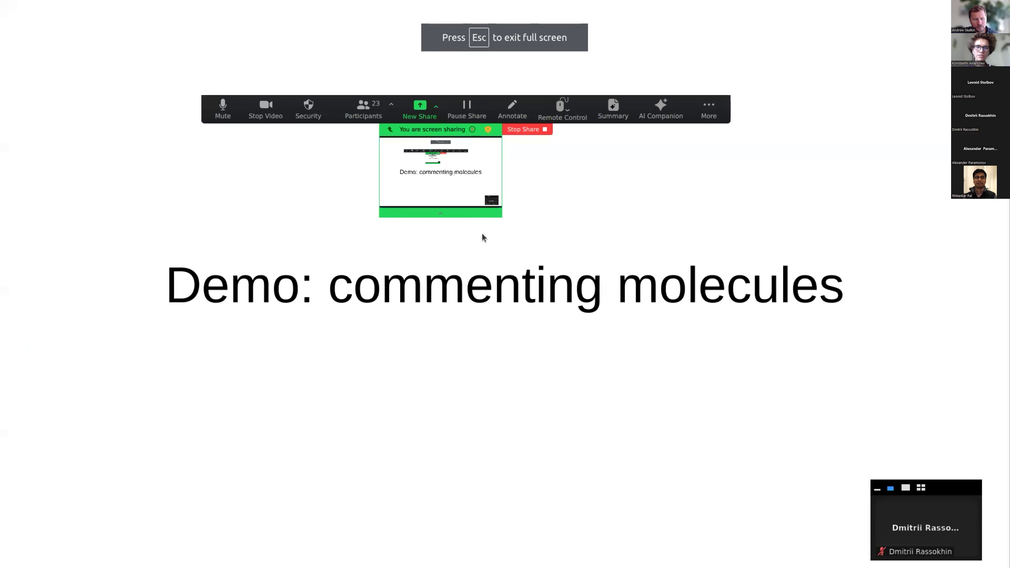
left_click_drag(456, 130, 514, 54)
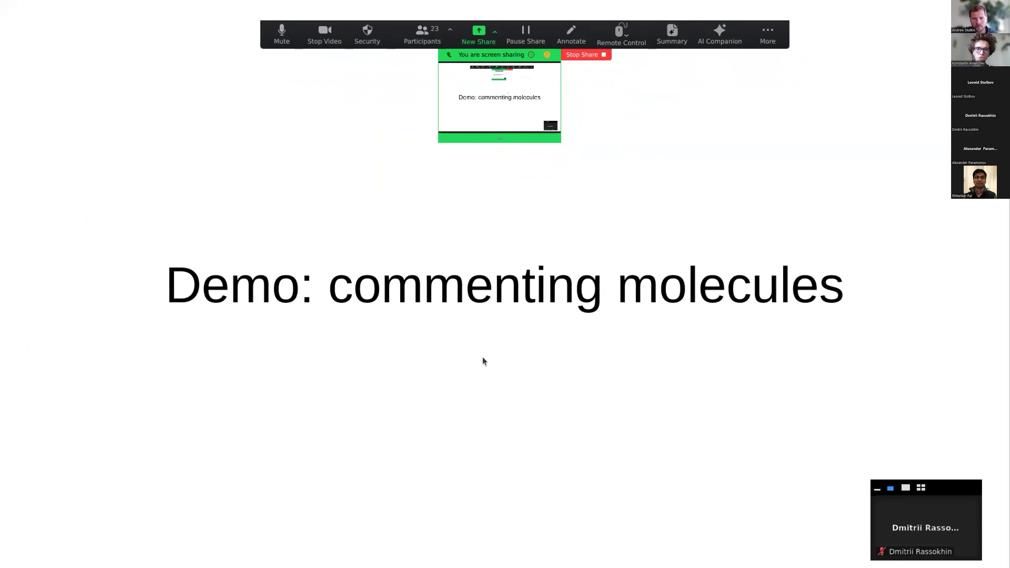
key("Right")
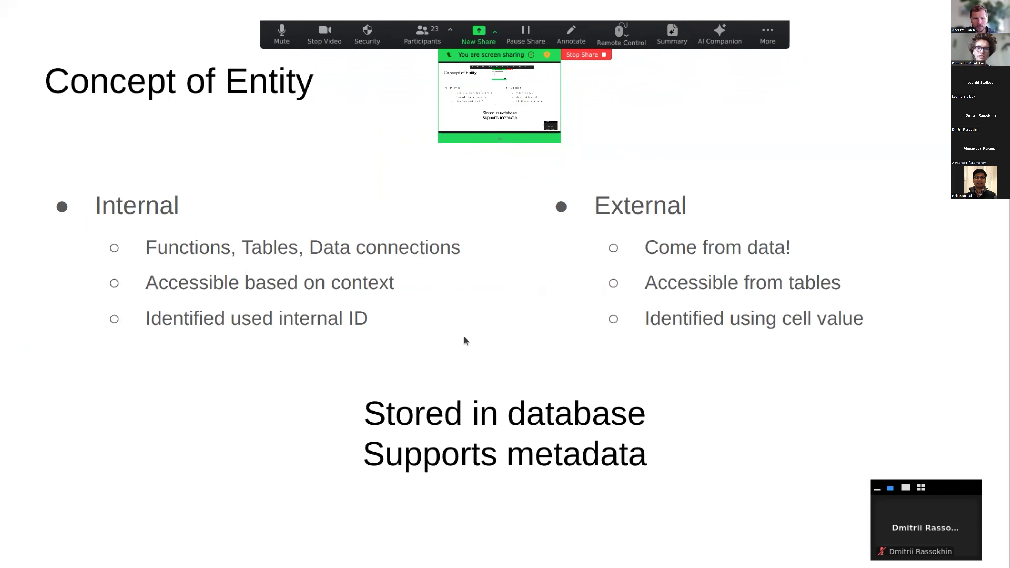
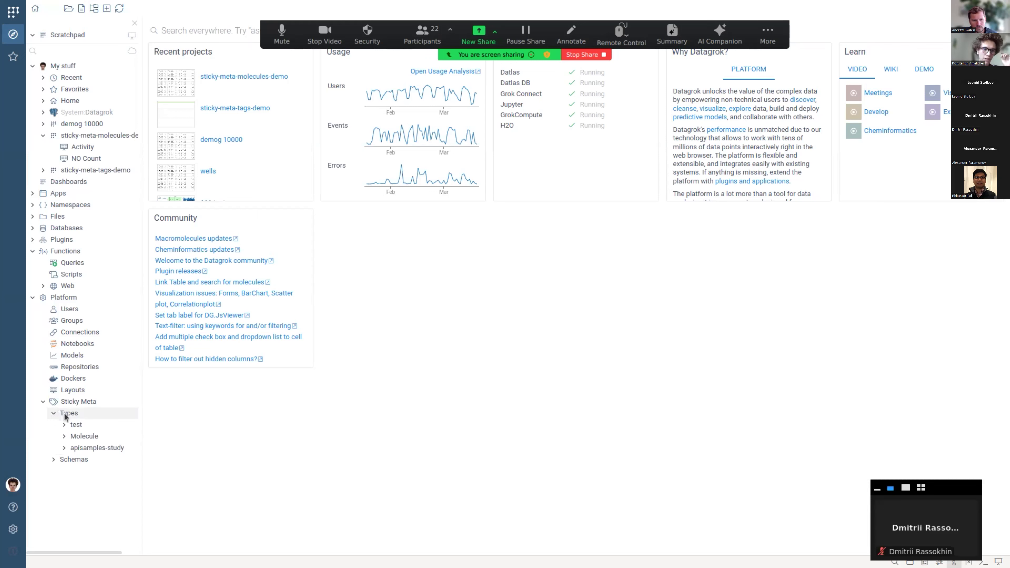
List the sticky meta entity types, and examine the name and matching expression of the Molecule type without changing them
left_click(66, 414)
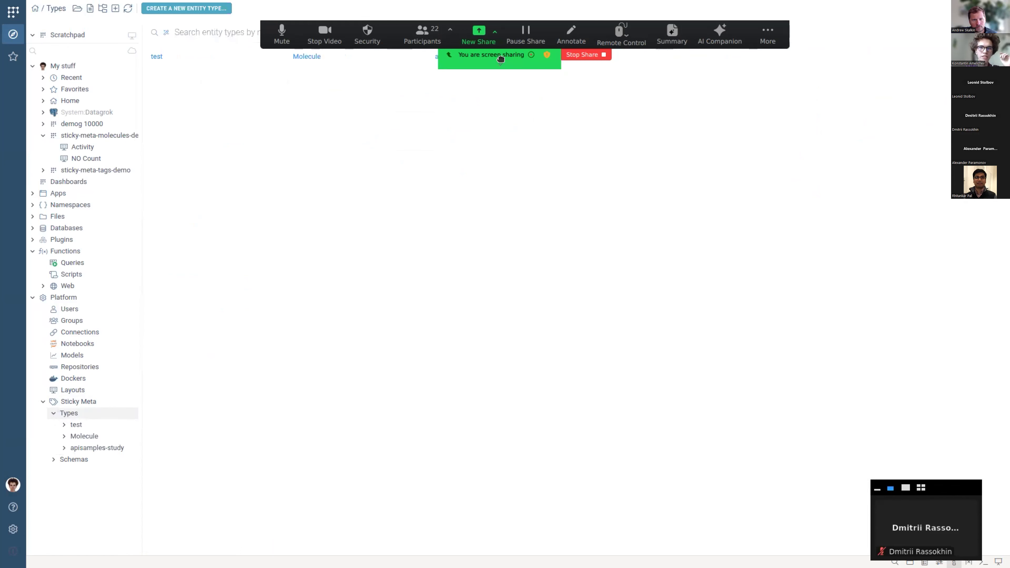
left_click_drag(500, 54, 695, 531)
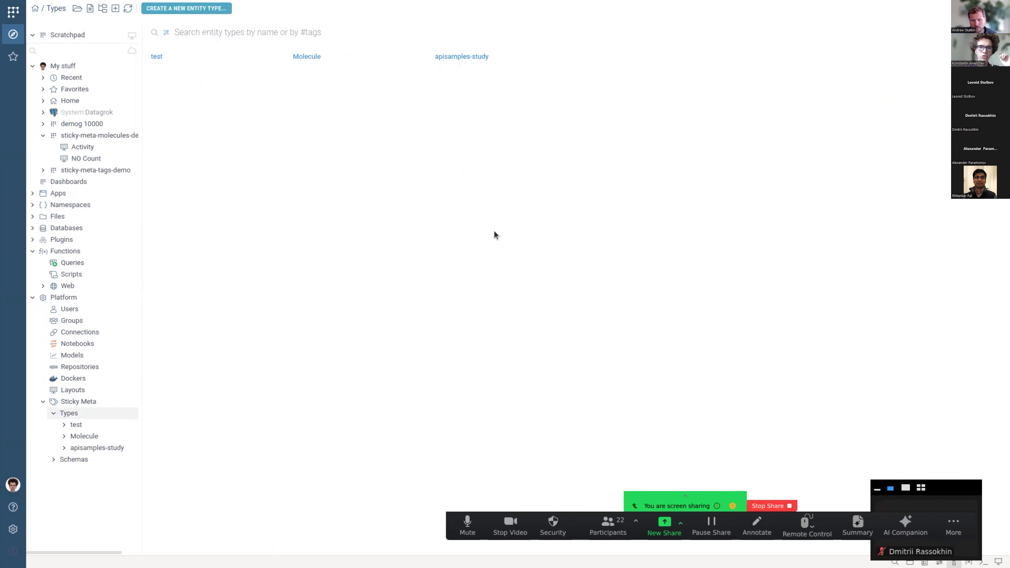
right_click(314, 60)
left_click(330, 66)
left_click_drag(342, 54, 308, 86)
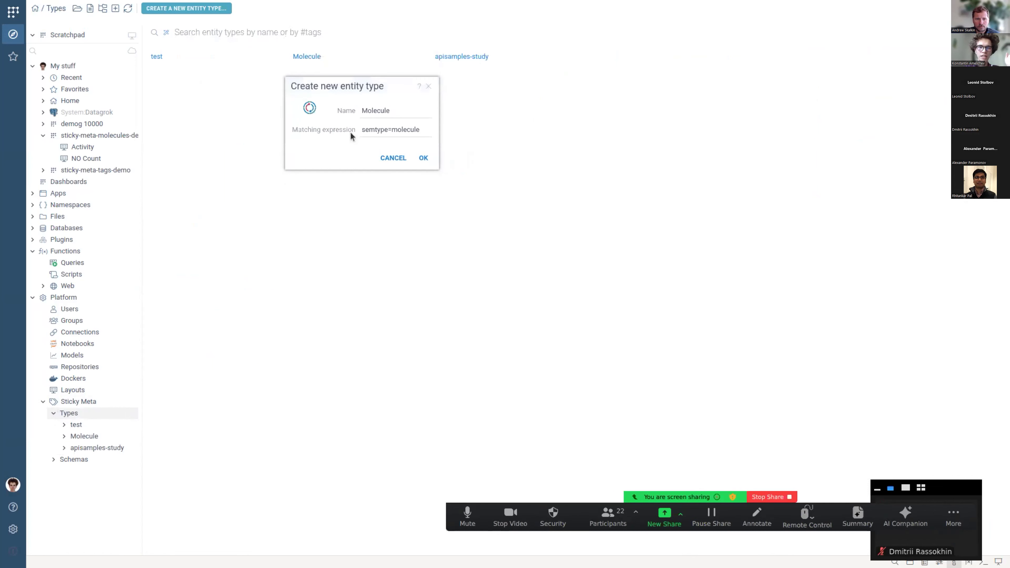
double_click(399, 108)
left_click(334, 129)
left_click(334, 129)
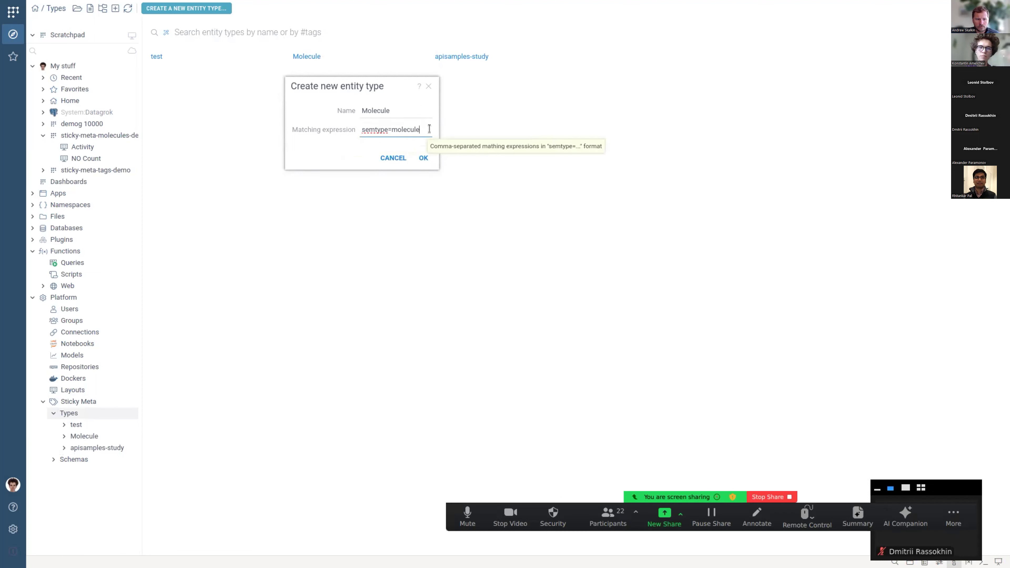
left_click_drag(399, 86, 412, 127)
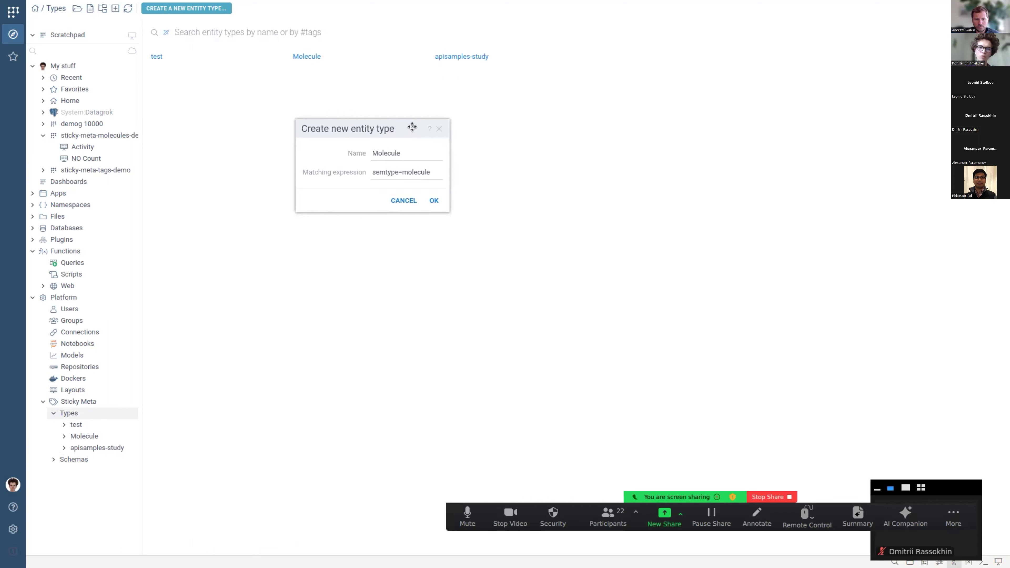
left_click(439, 129)
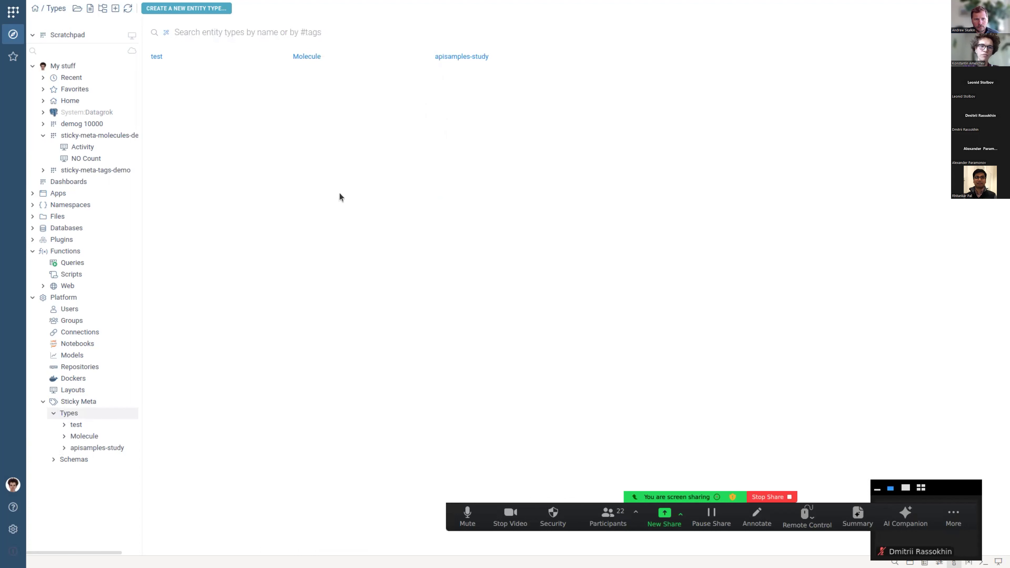
Examine the name and matching expression of the apisamples-study entity type, closing it without changes
right_click(476, 63)
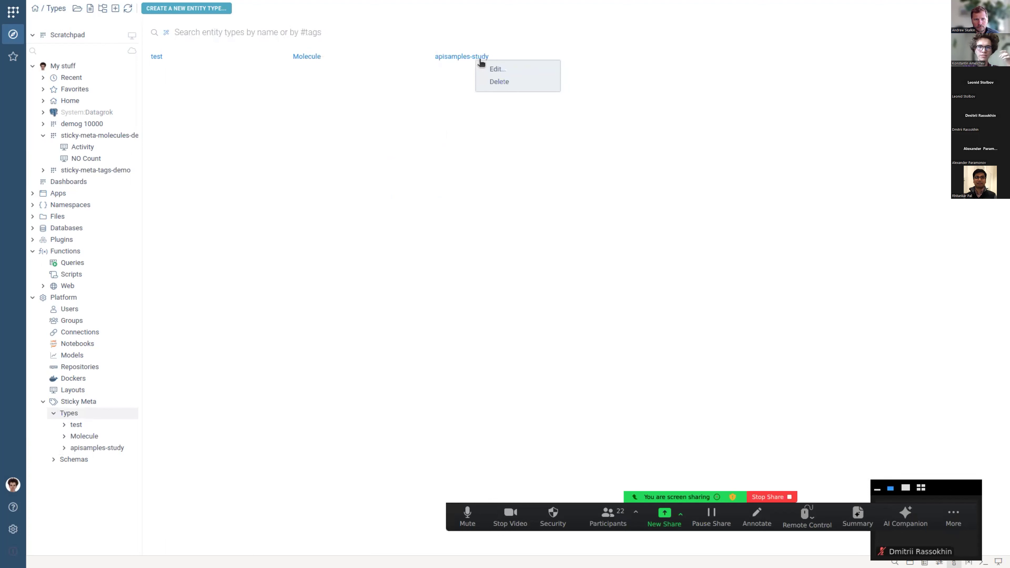
left_click(496, 68)
left_click_drag(510, 64, 479, 91)
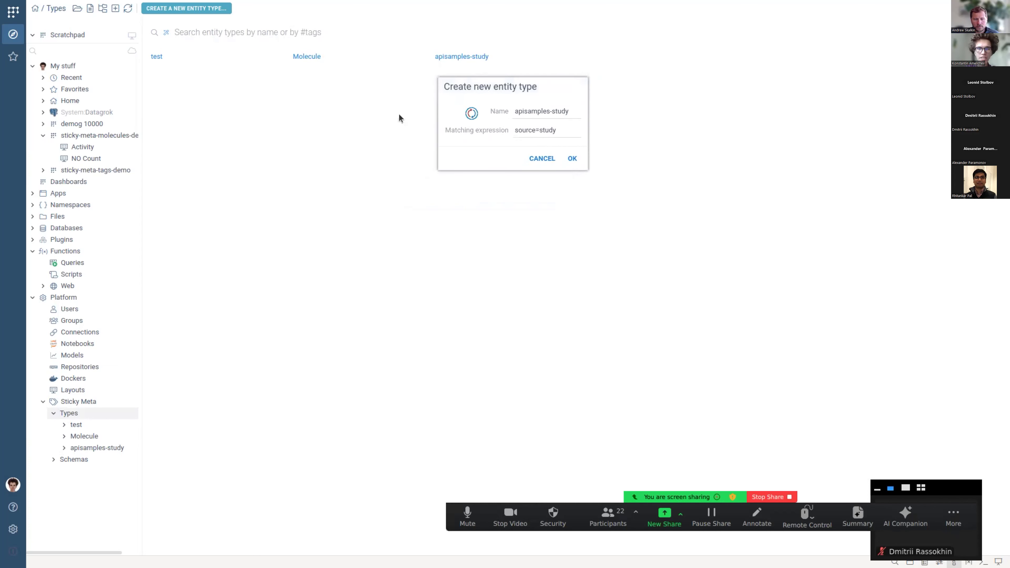
triple_click(529, 130)
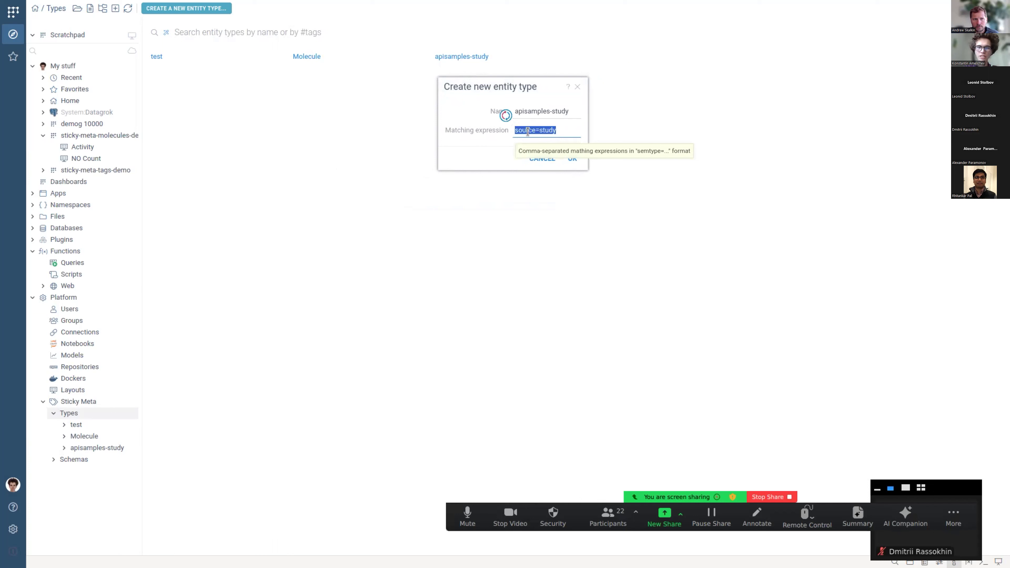
left_click(526, 130)
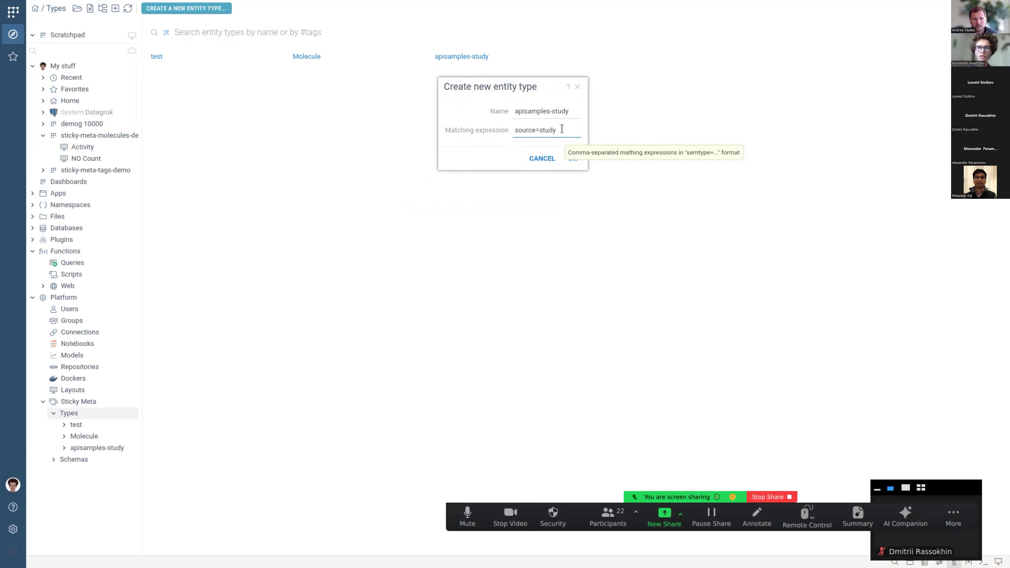
left_click(581, 85)
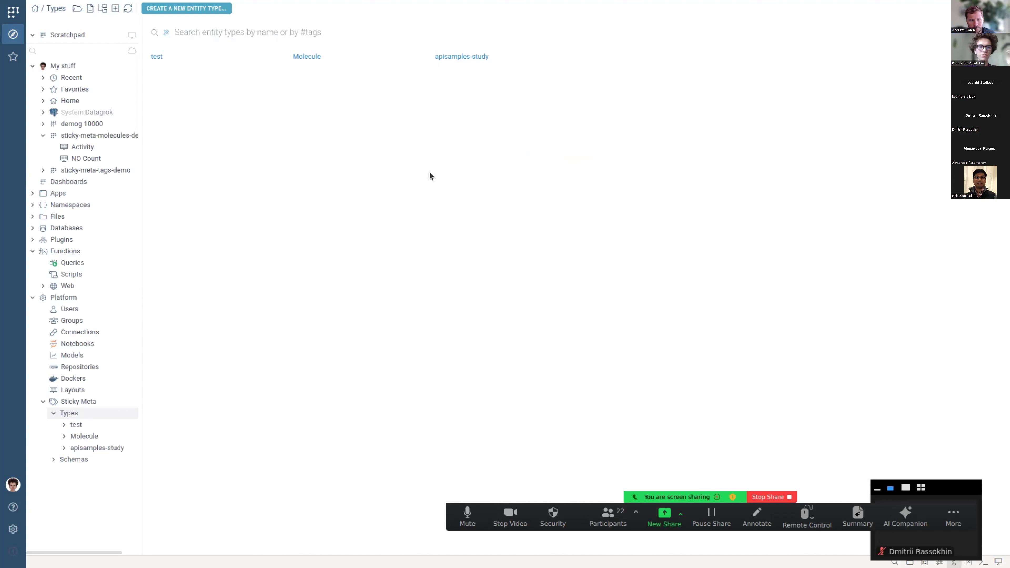
Open the sticky-meta-tags-demo project and examine the source tag in the study column's properties without changing it
left_click(75, 169)
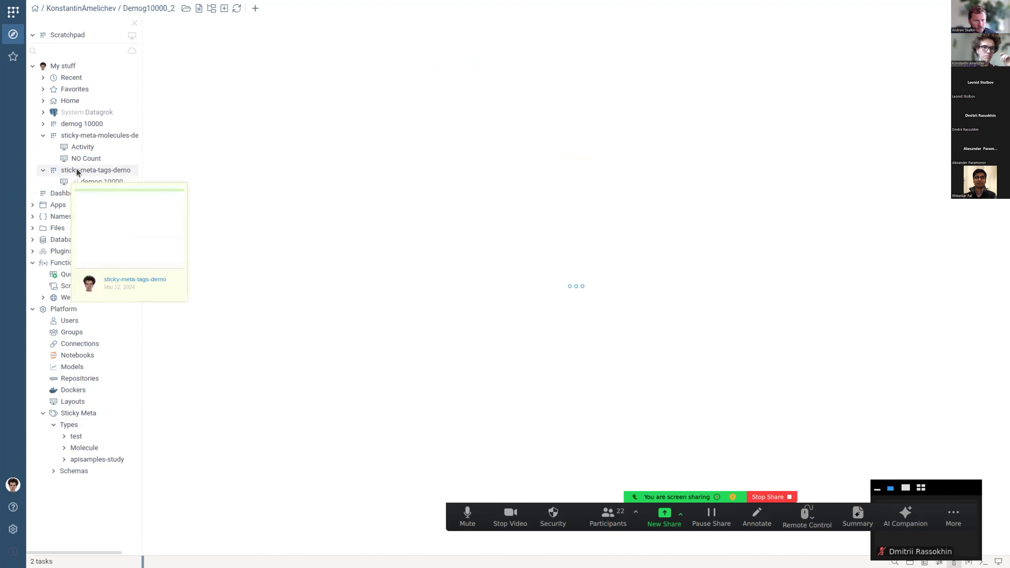
double_click(80, 170)
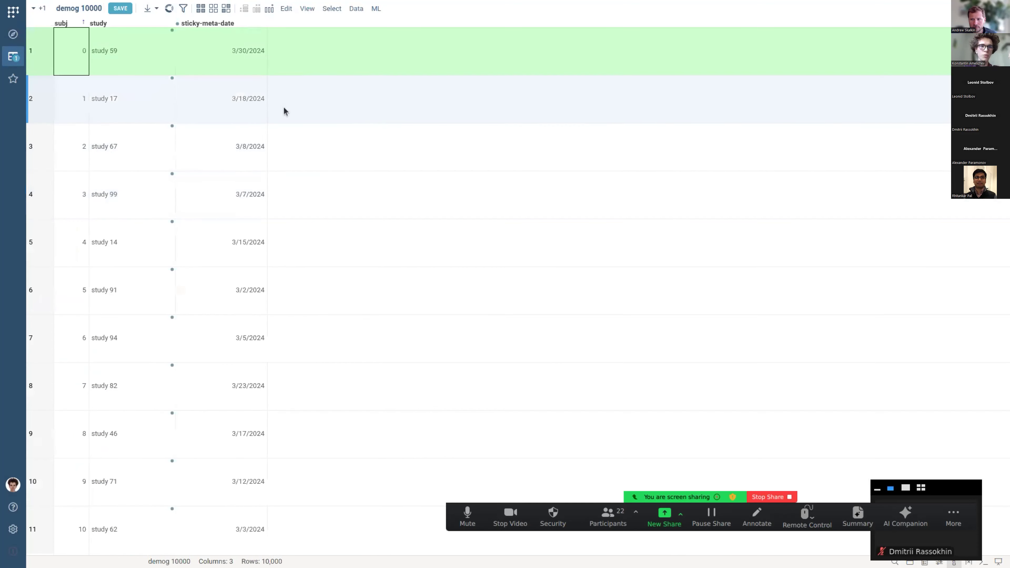
right_click(109, 26)
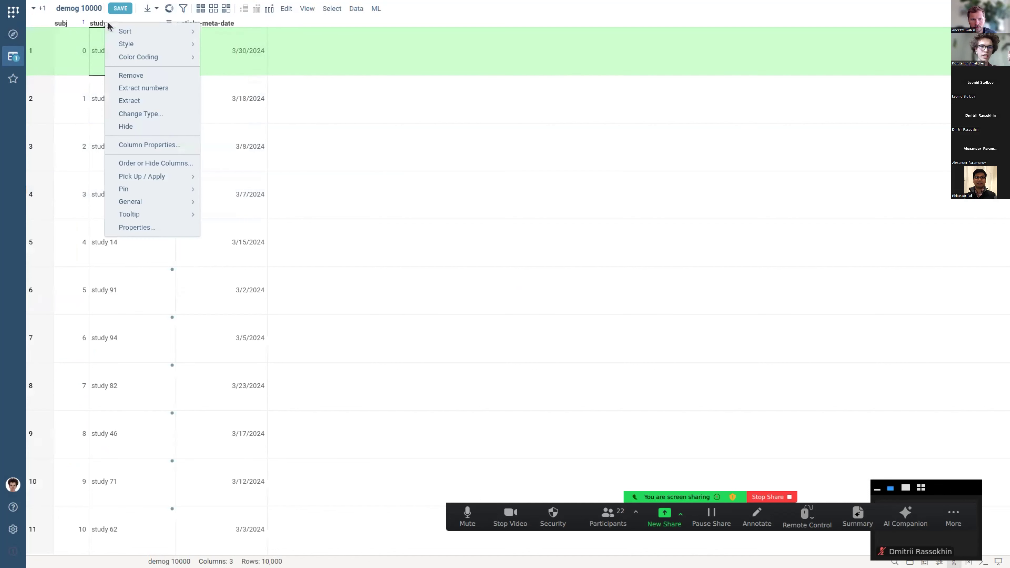
left_click(155, 145)
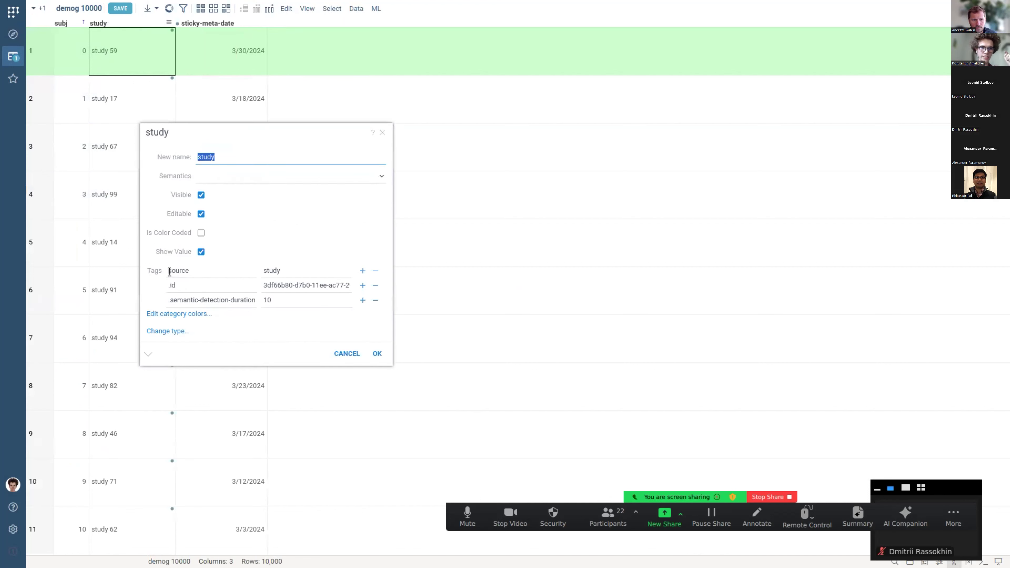
left_click_drag(169, 272, 195, 273)
left_click_drag(285, 271, 262, 271)
left_click(274, 271)
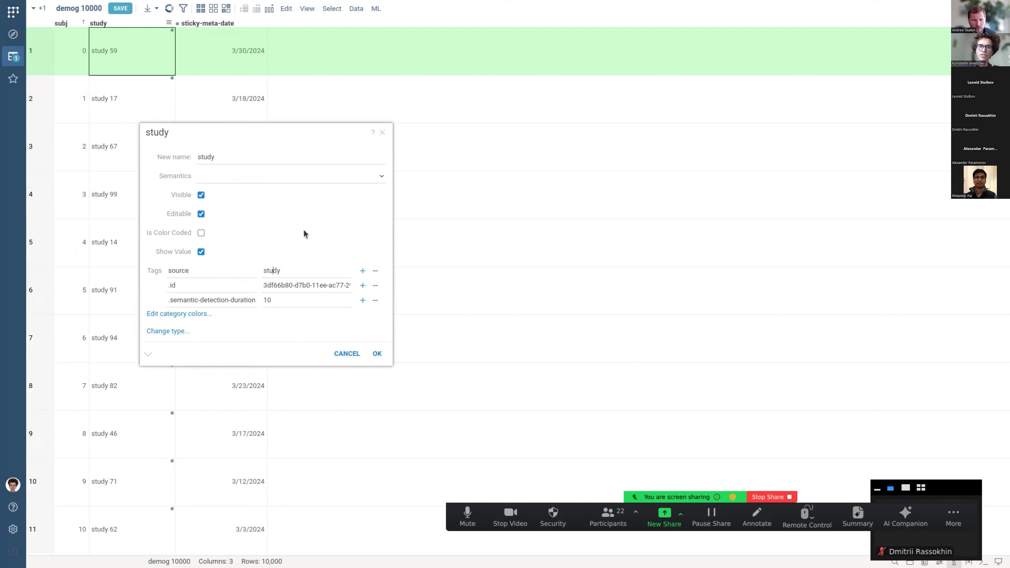
left_click(382, 134)
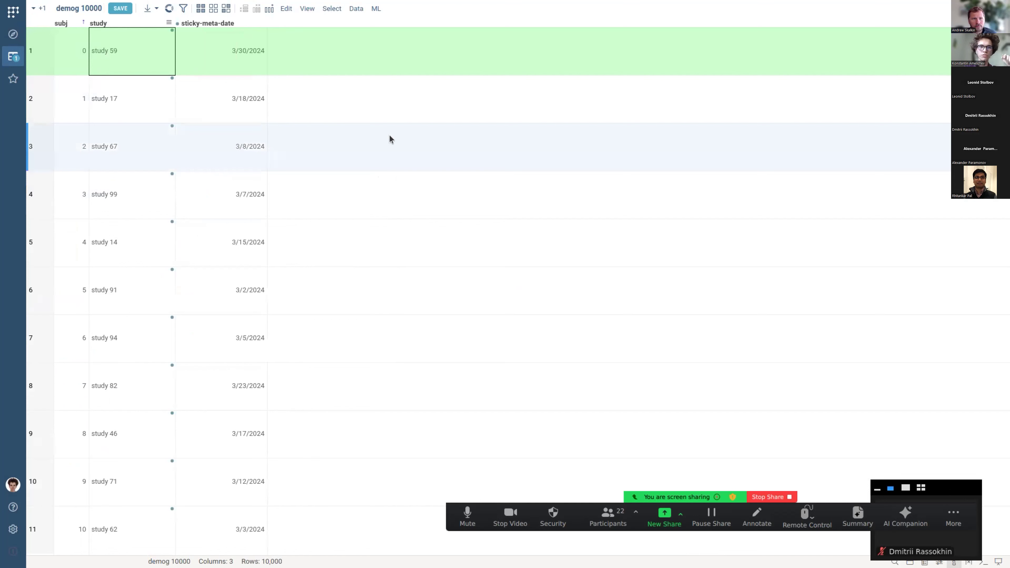
Look through the studies' sticky meta dates and view the date editor for the study cell in row 2, then cancel it
scroll(358, 143, "down", 3)
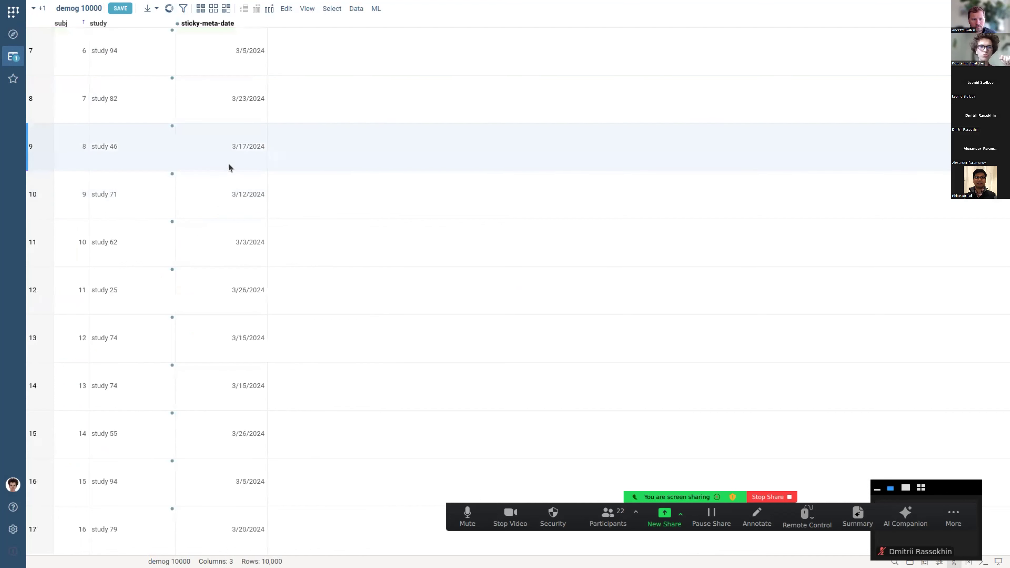
scroll(235, 167, "up", 3)
mouse_move(171, 59)
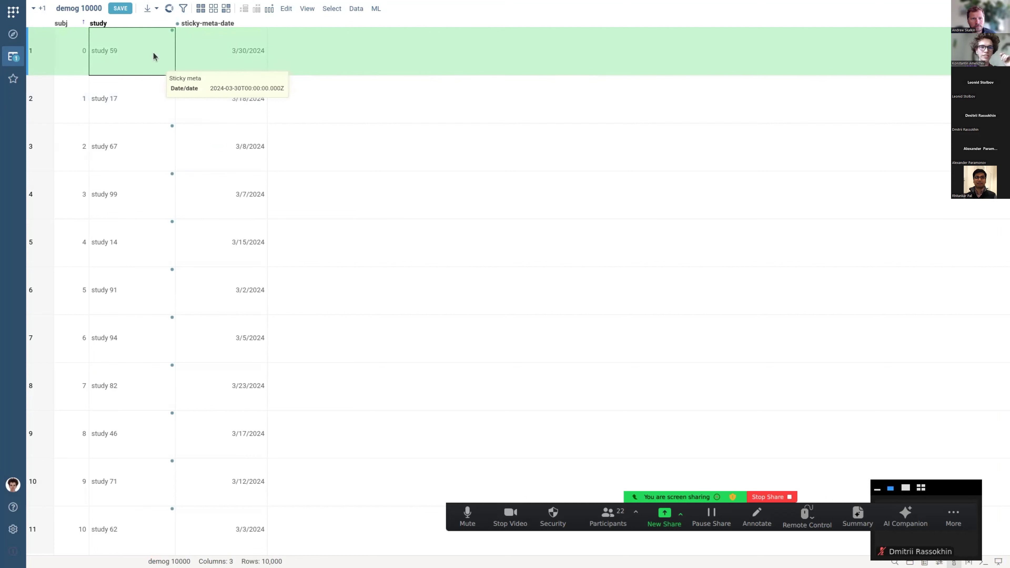
right_click(142, 101)
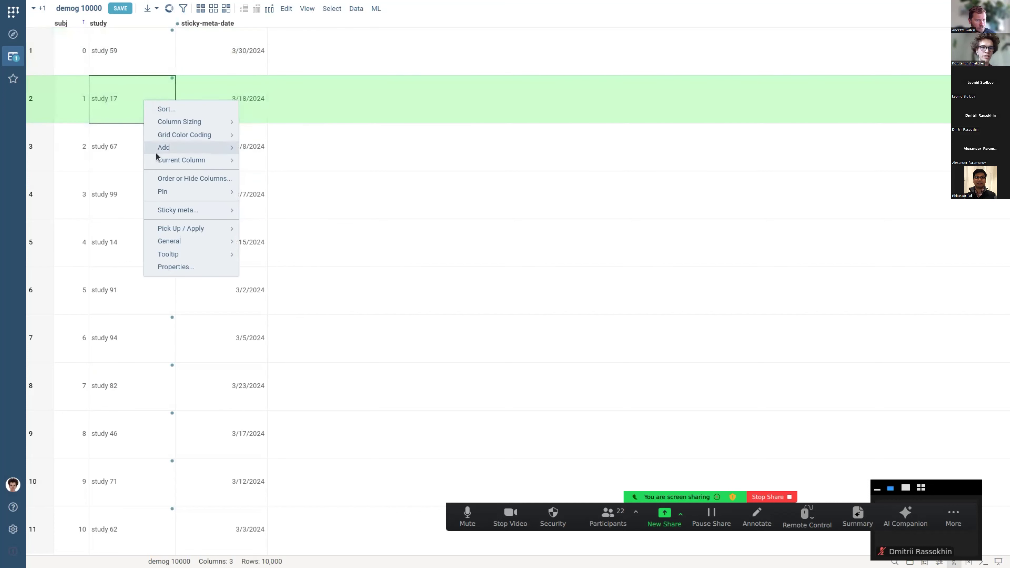
left_click(178, 214)
right_click(147, 108)
mouse_move(194, 214)
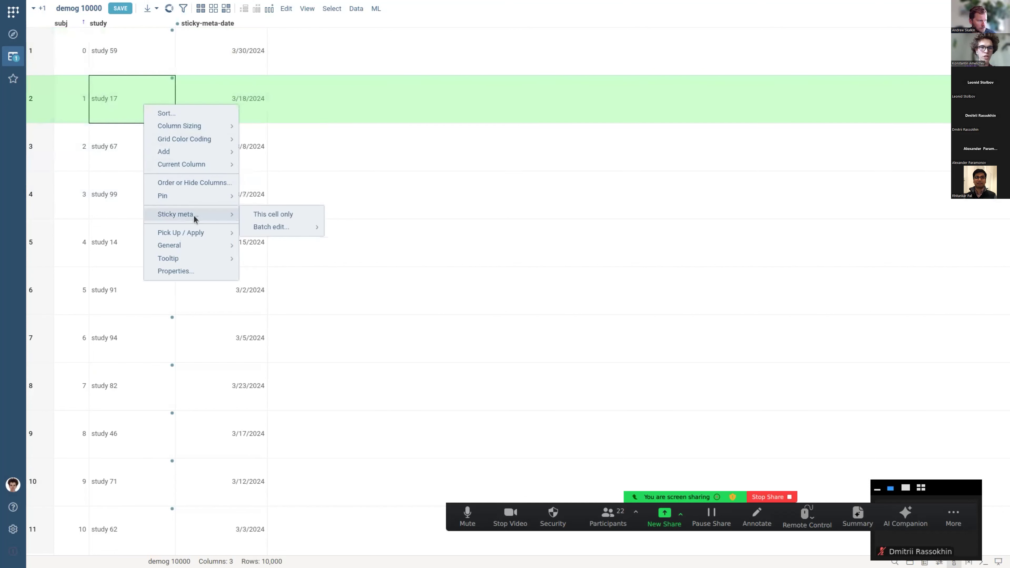
left_click(248, 216)
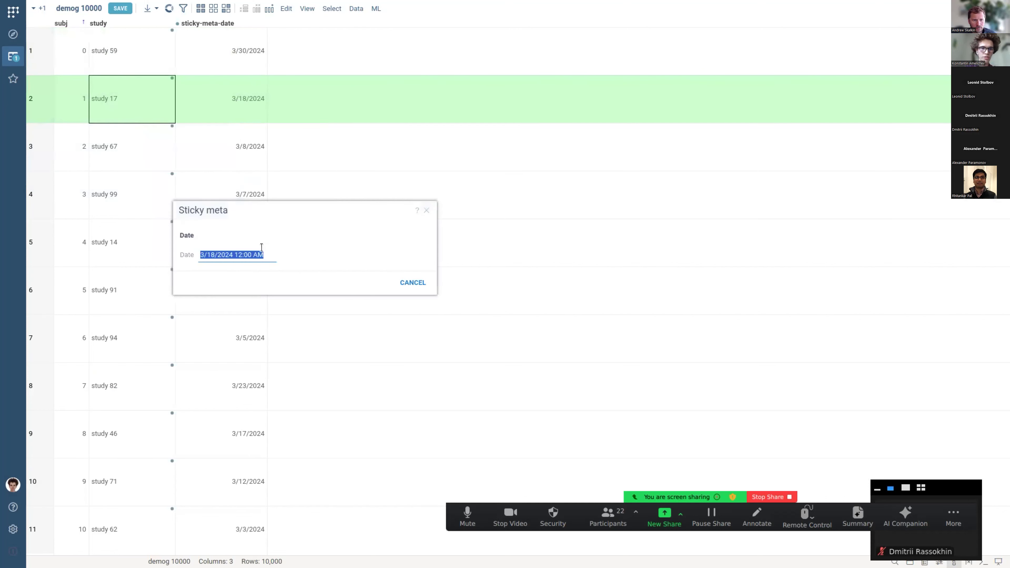
left_click(244, 255)
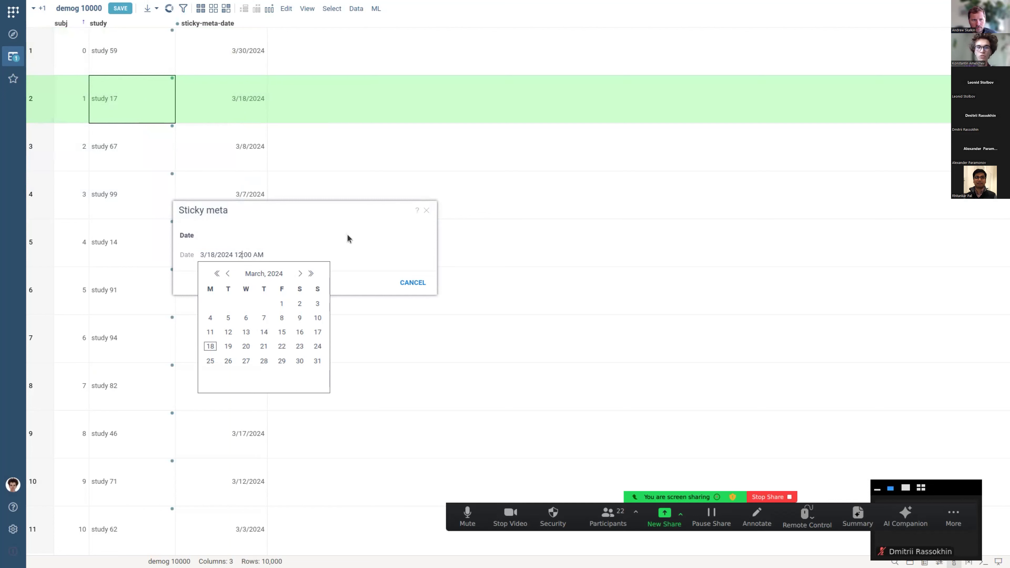
left_click(407, 285)
left_click(408, 284)
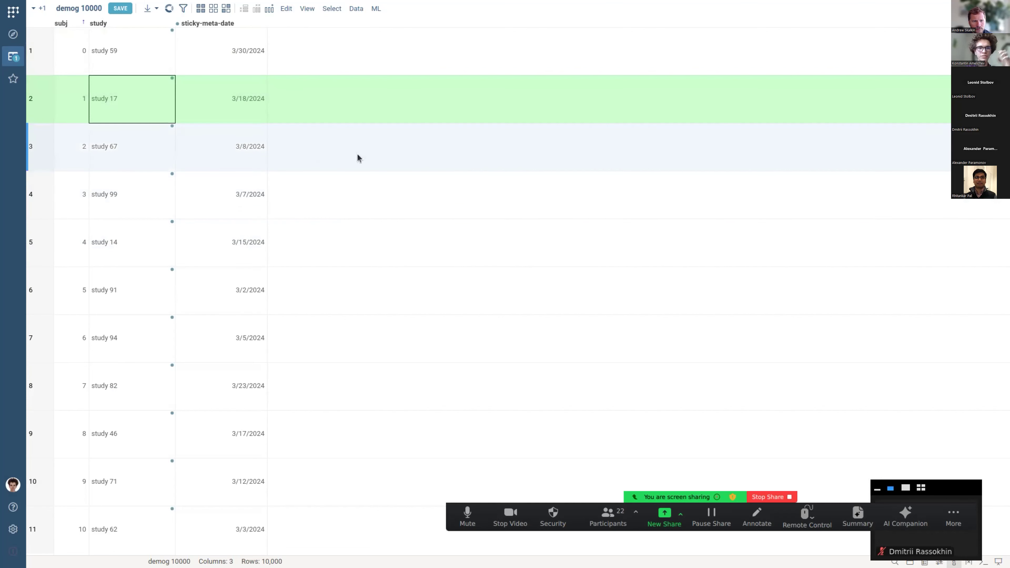
mouse_move(166, 116)
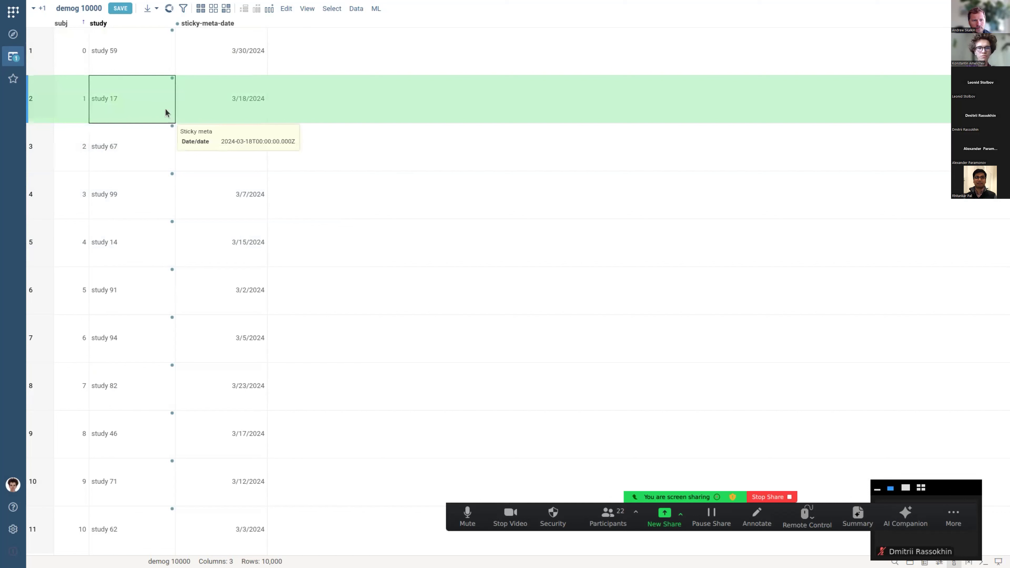
right_click(140, 96)
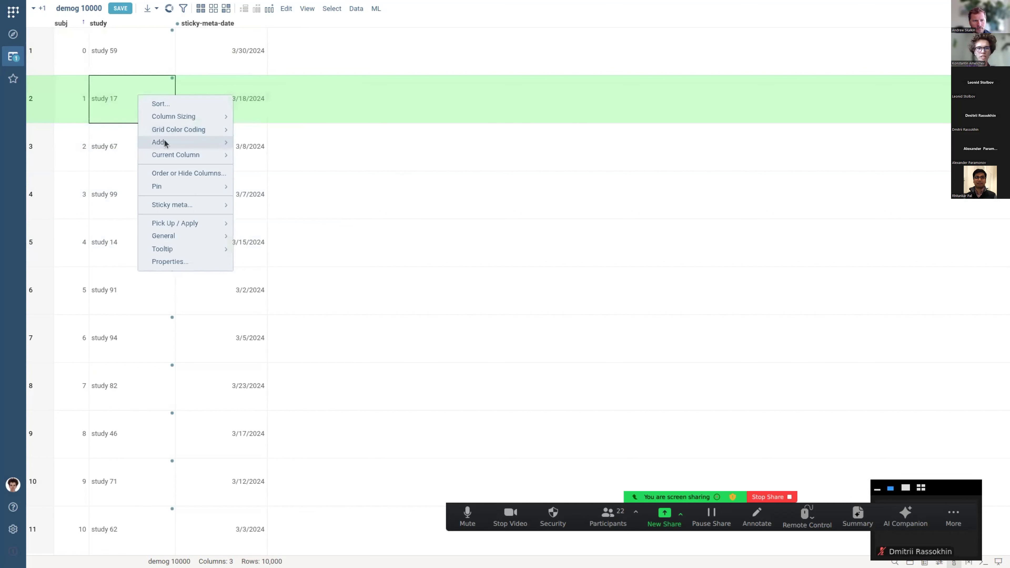
mouse_move(180, 189)
left_click(292, 102)
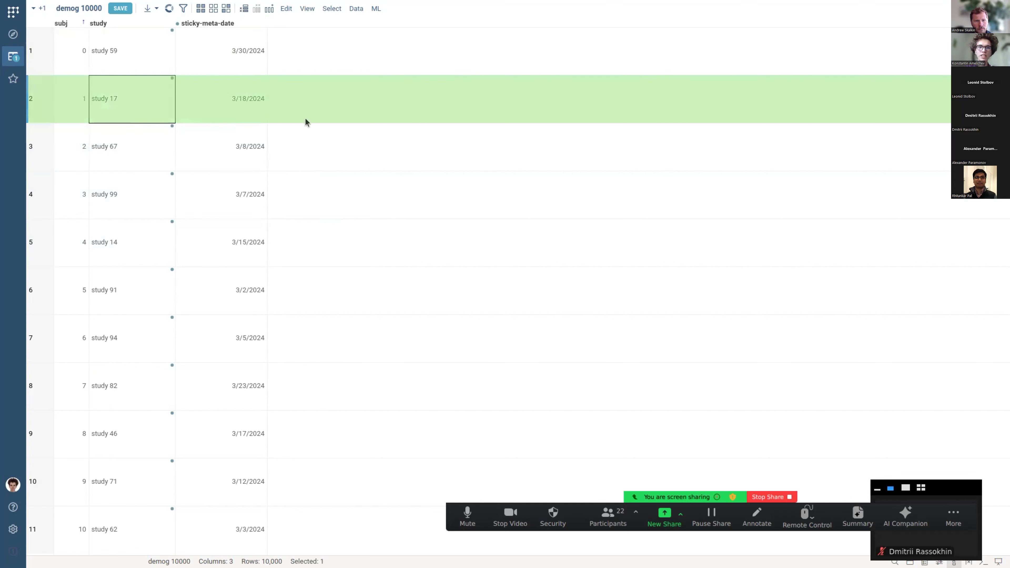
Set the sticky-meta-date of study 99 in row 4 to 3/10/2024
left_click(254, 63)
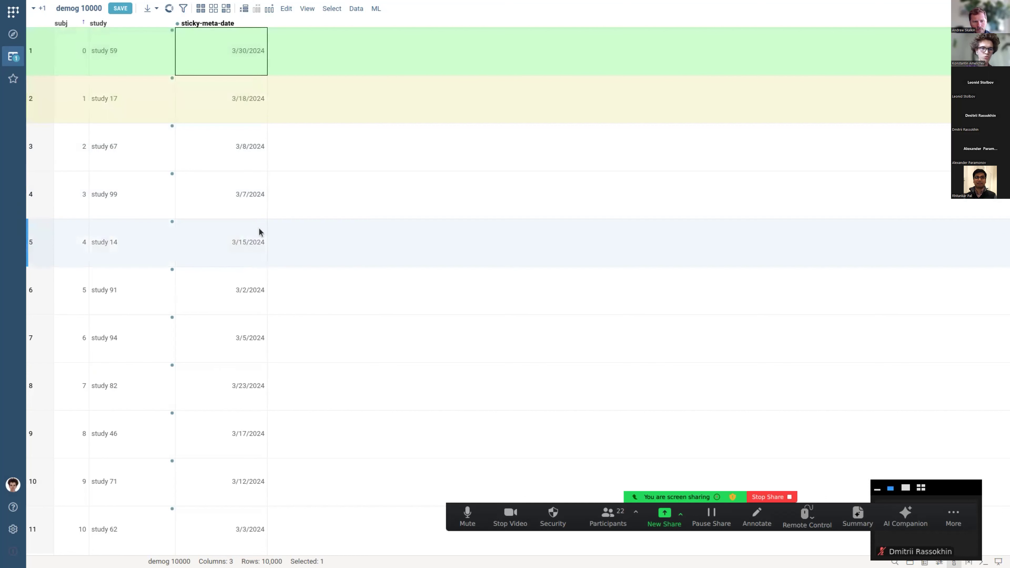
left_click(255, 203)
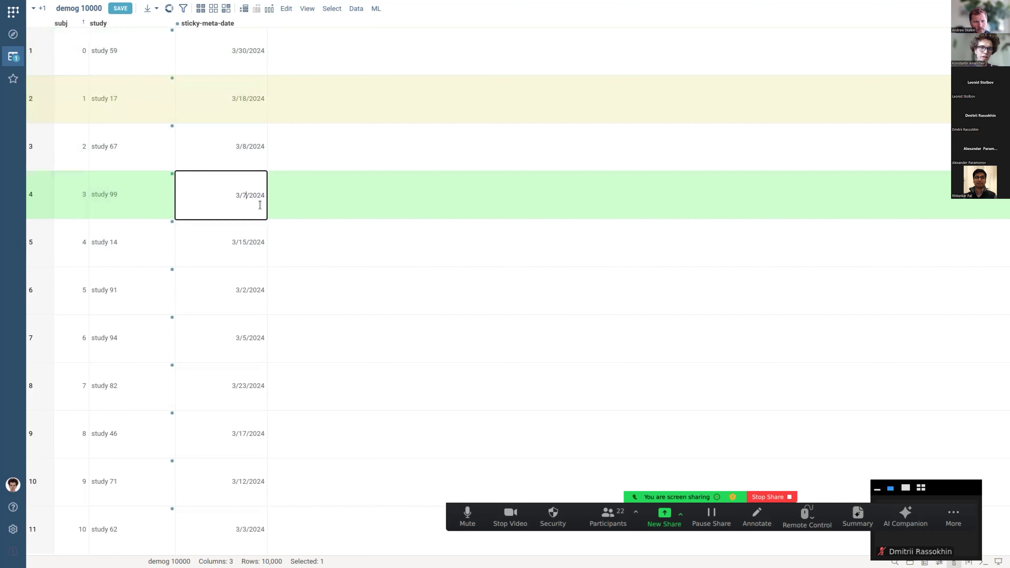
key("BackSpace")
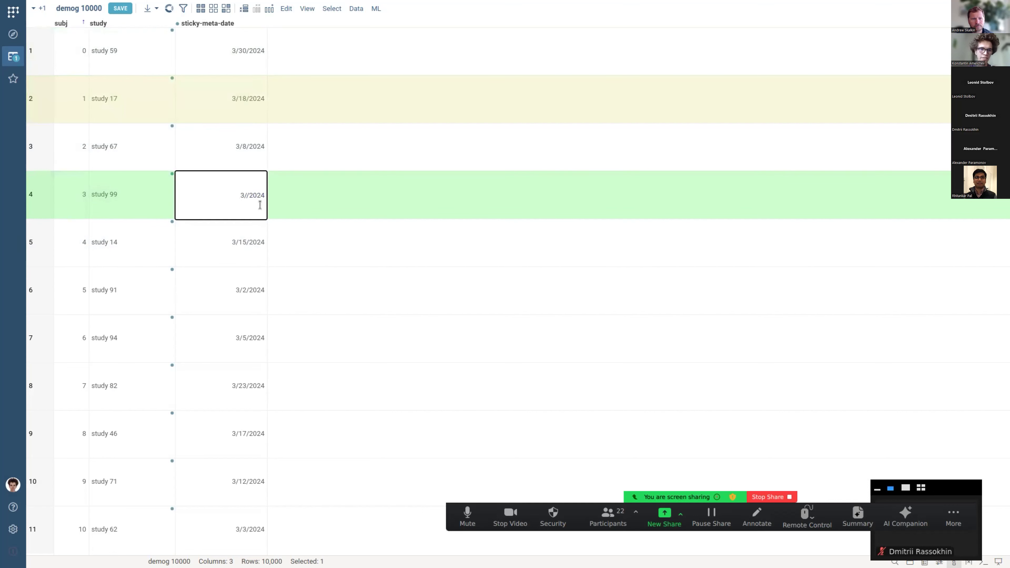
type("10")
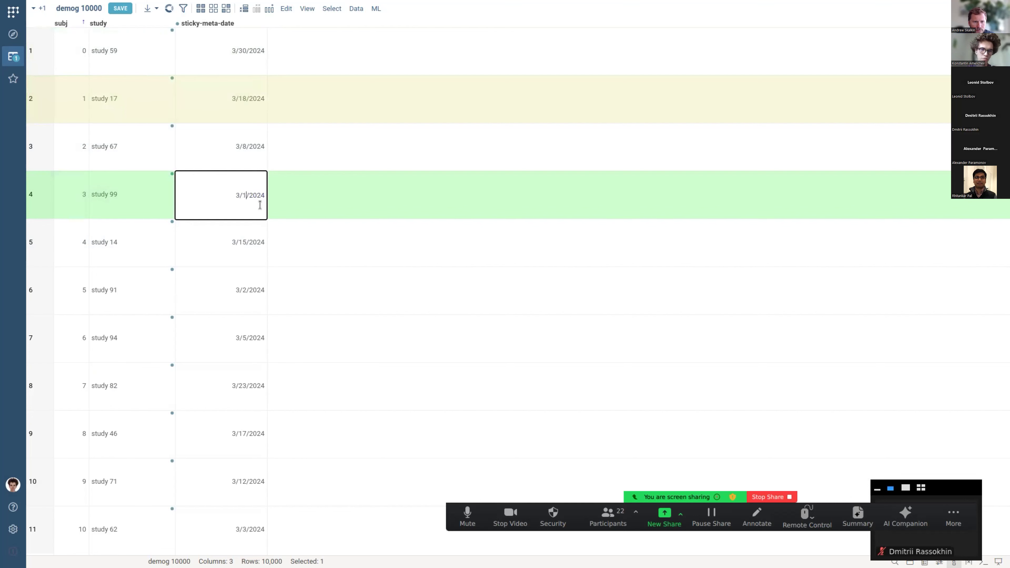
key("Return")
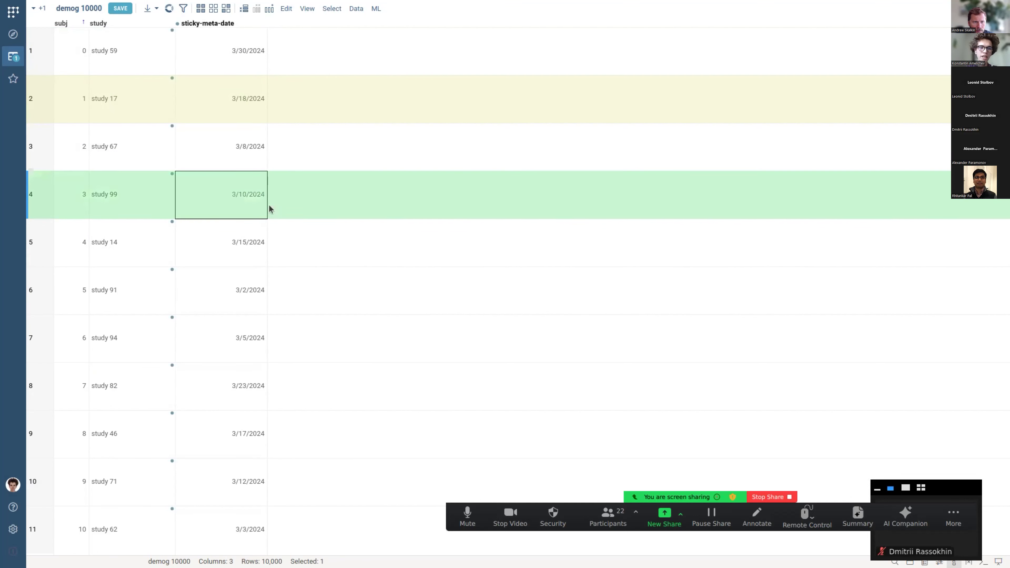
Sort the table by study in descending order and check the sticky meta dates across the study 99 rows
mouse_move(132, 206)
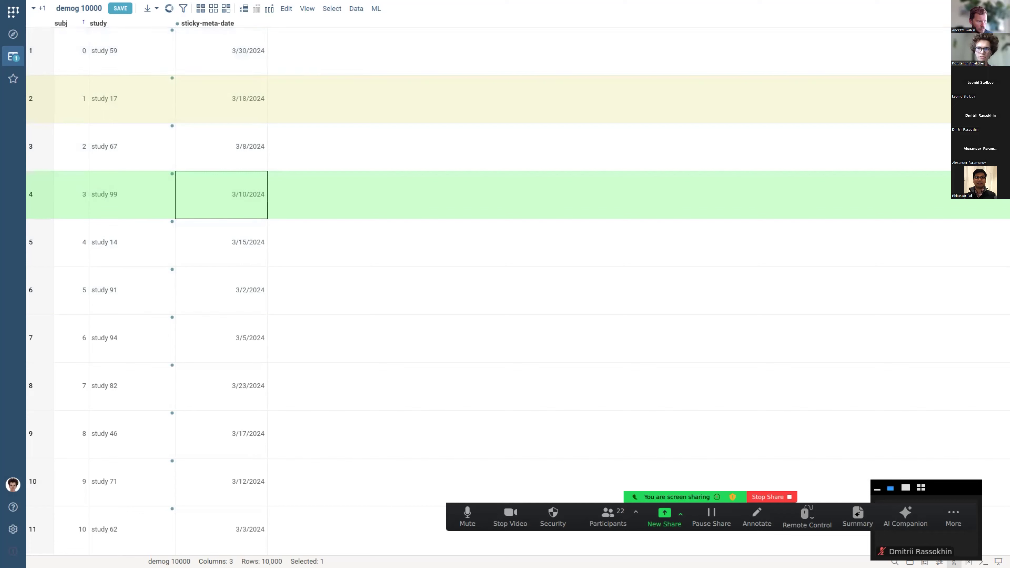
left_click(137, 25)
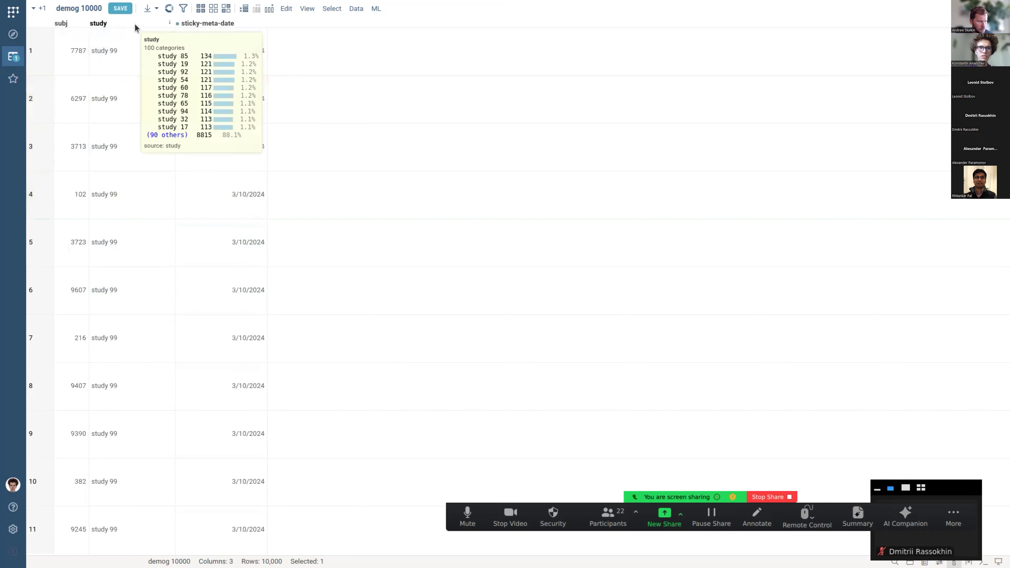
left_click(252, 137)
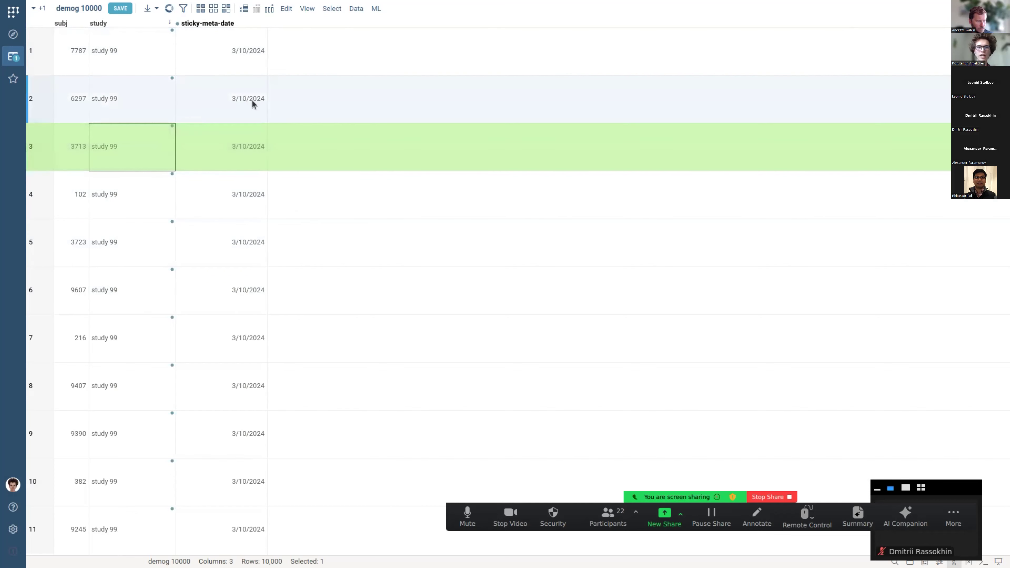
left_click(243, 99)
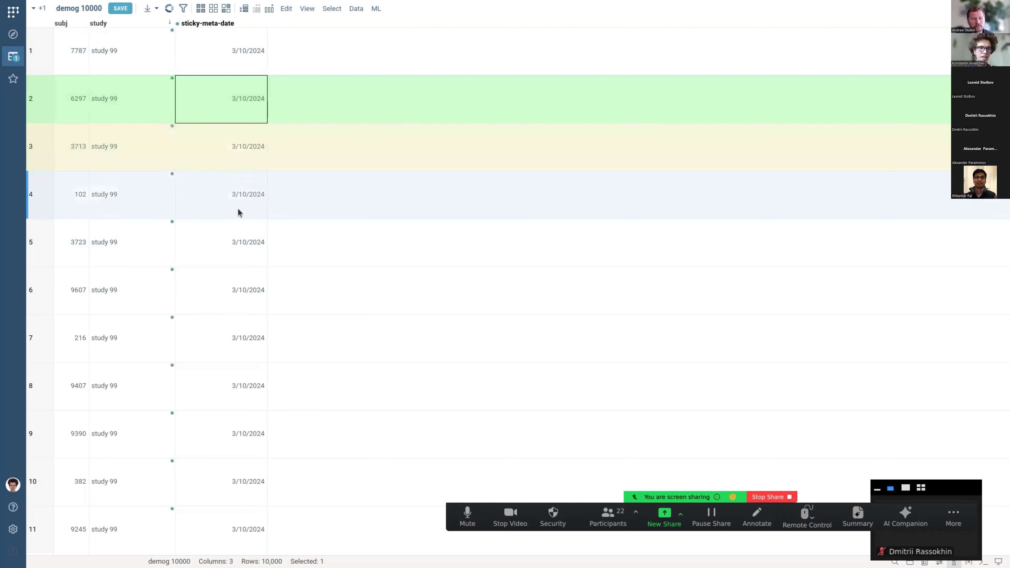
left_click(146, 155)
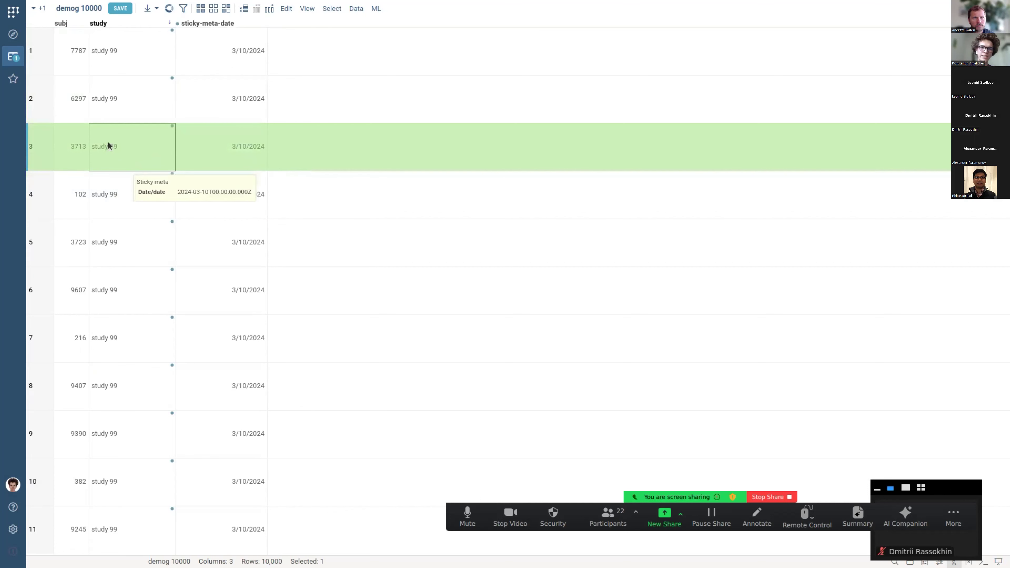
scroll(624, 180, "down", 20)
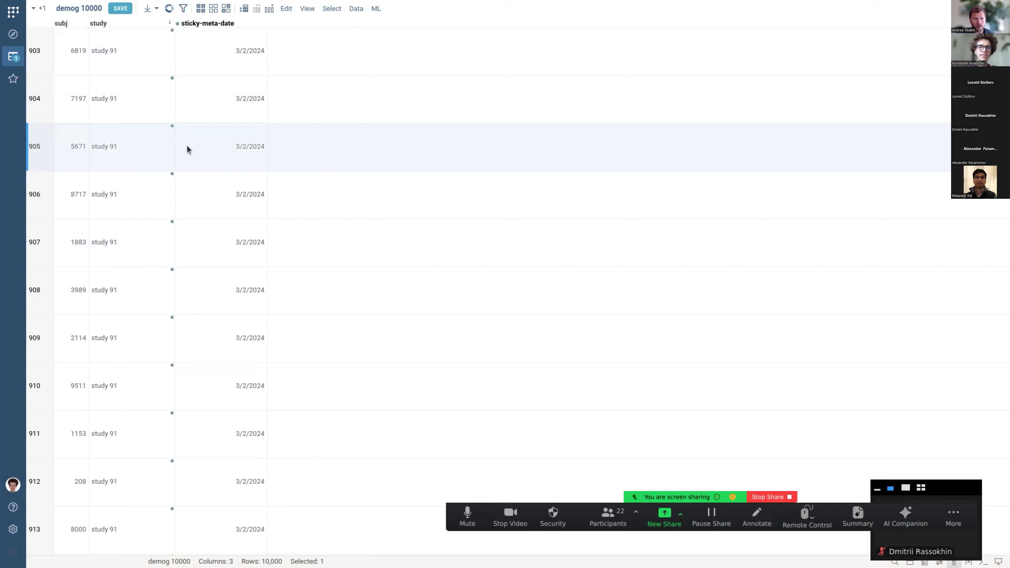
scroll(488, 290, "up", 15)
scroll(508, 137, "up", 20)
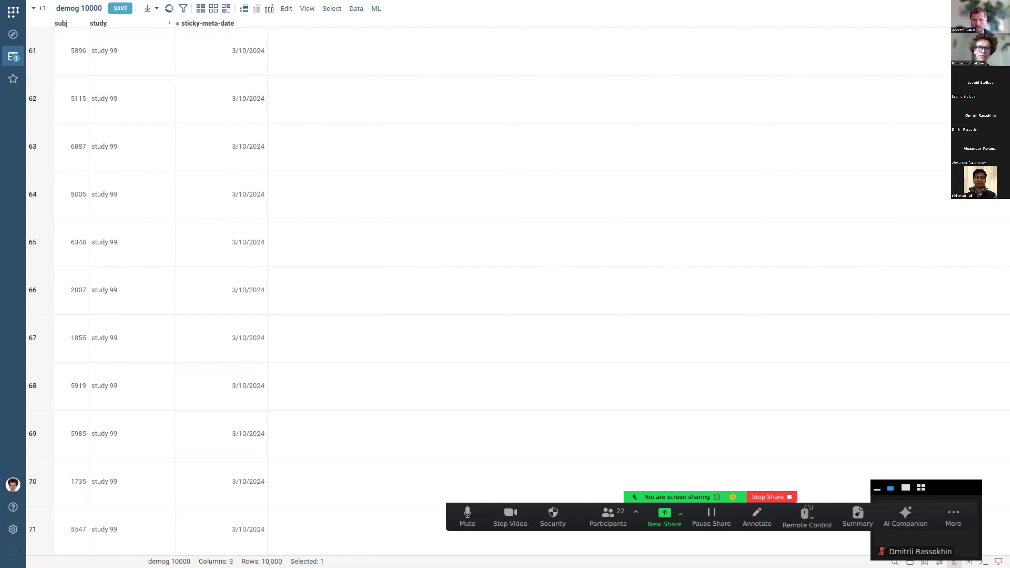
left_click(508, 137)
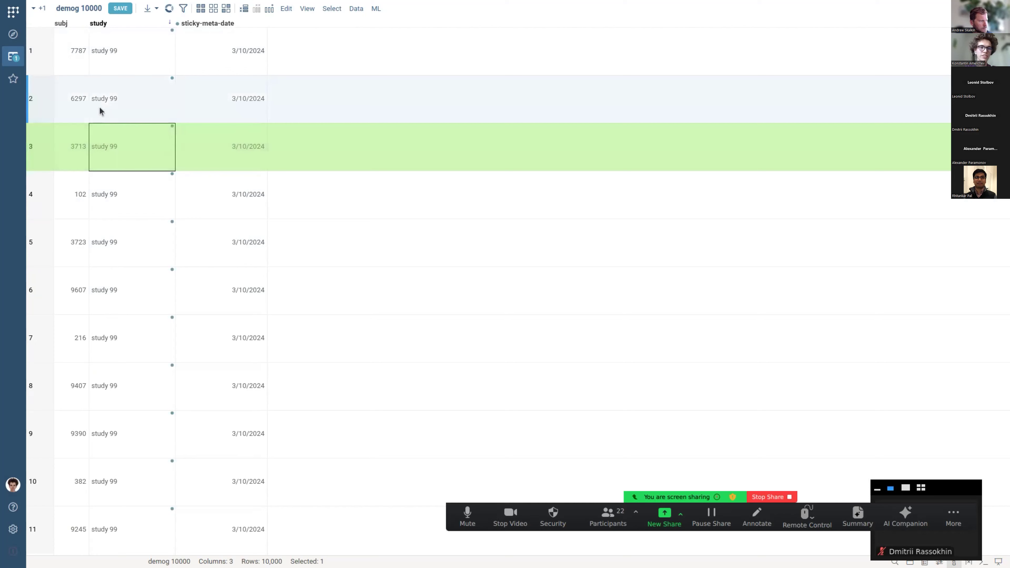
Browse the Chem plugin's functions in the platform tree and open the canonicalize function
left_click(14, 56)
left_click(14, 35)
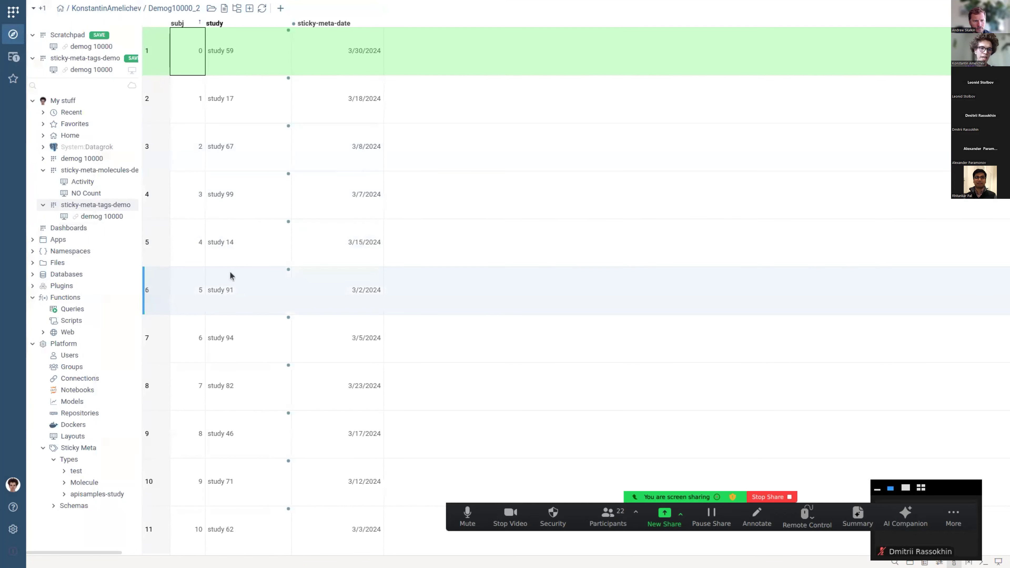
left_click(32, 286)
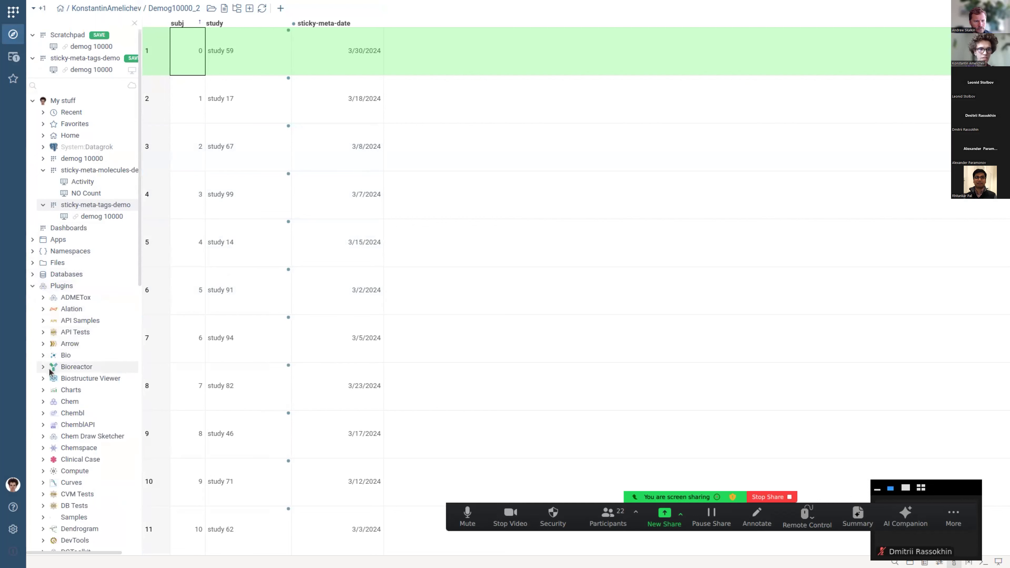
left_click(43, 402)
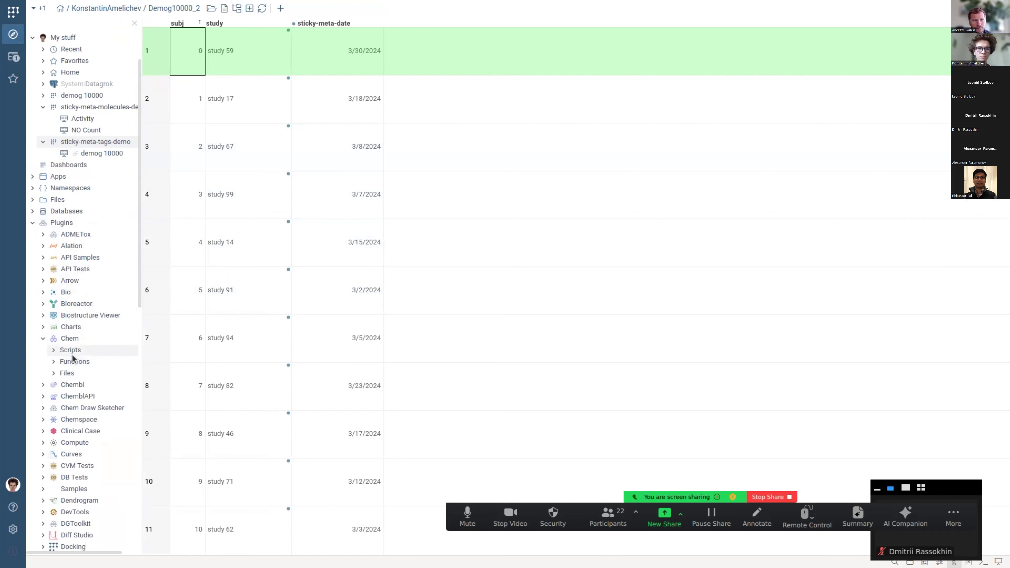
left_click(62, 360)
scroll(79, 326, "down", 3)
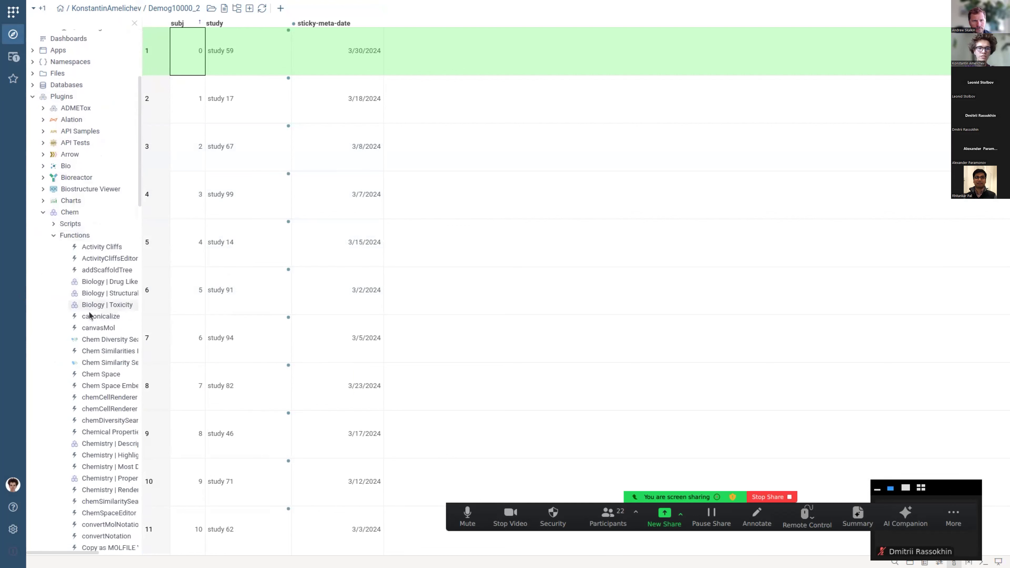
left_click(88, 316)
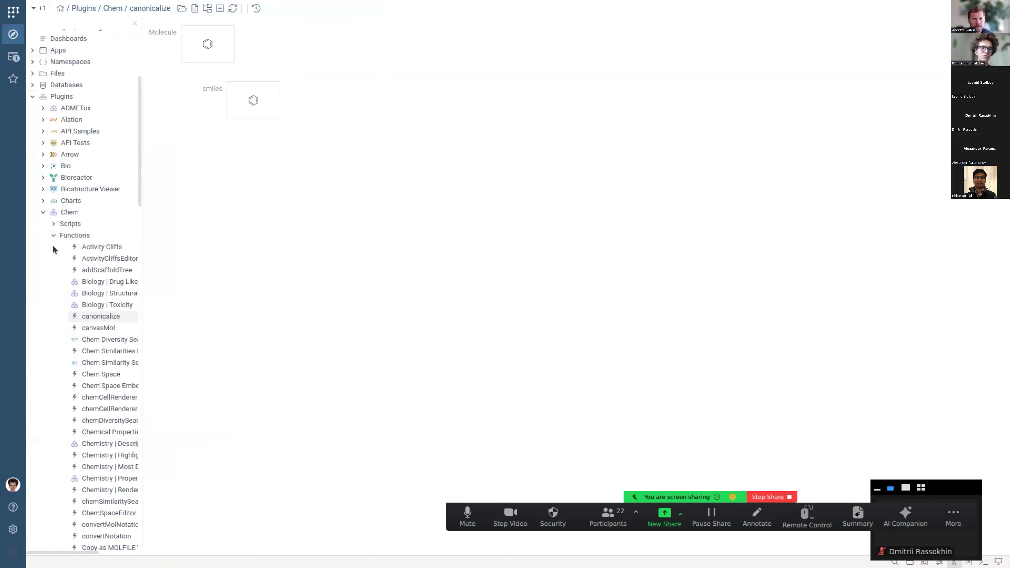
Collapse the Plugins branch and open the Comment schema from the Sticky Meta schemas
left_click(53, 235)
left_click(43, 214)
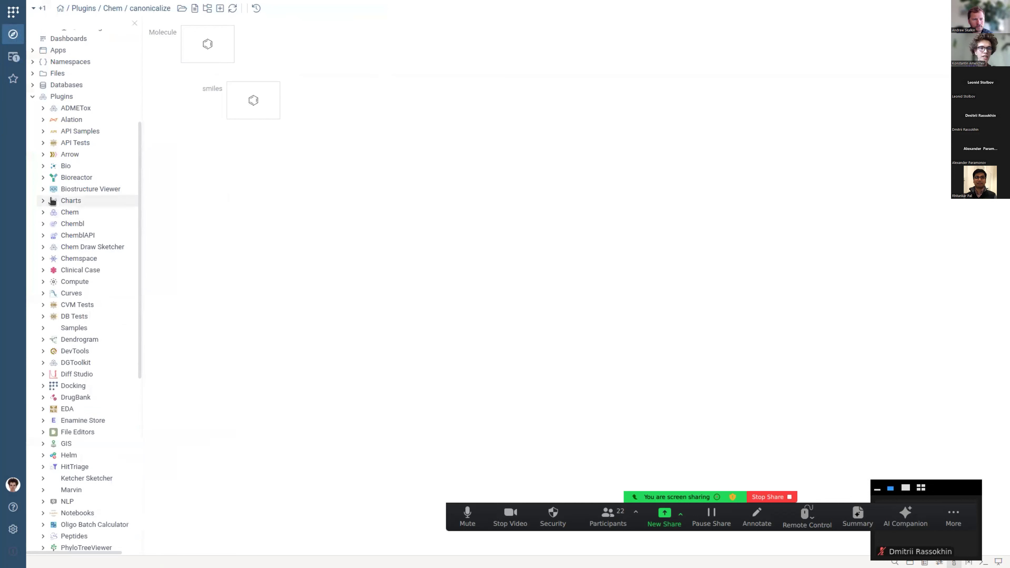
left_click(32, 97)
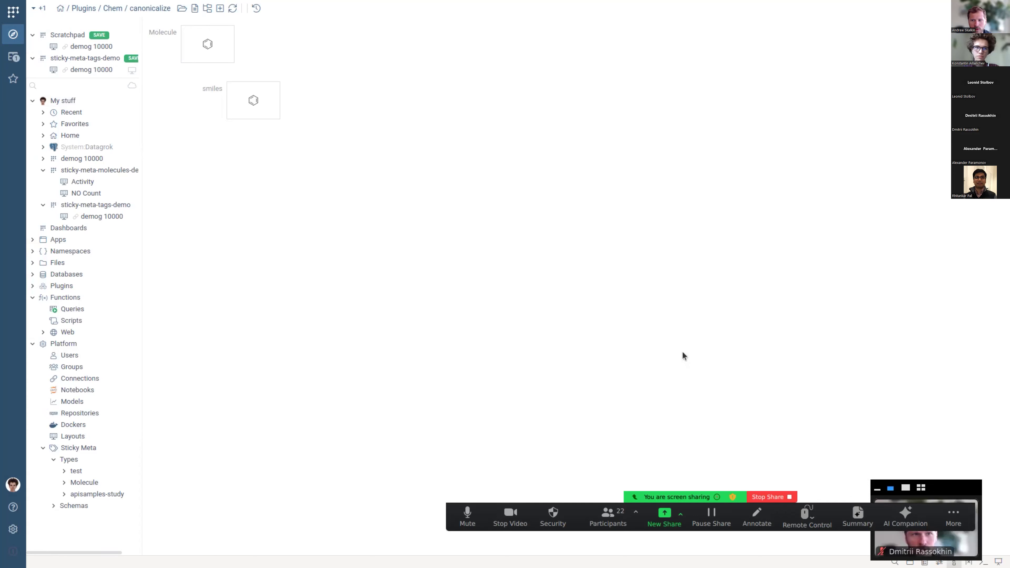
left_click(53, 505)
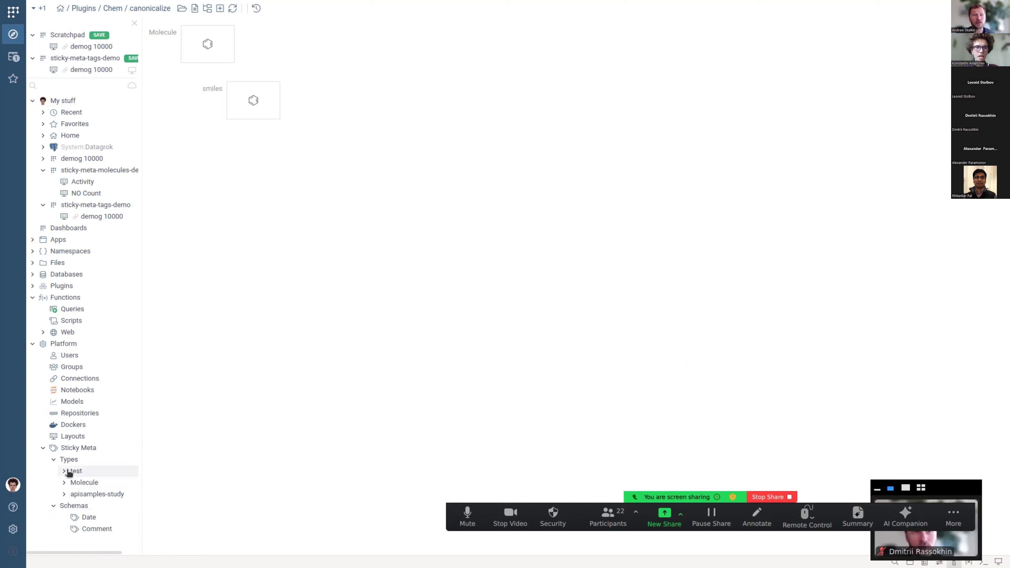
left_click(54, 459)
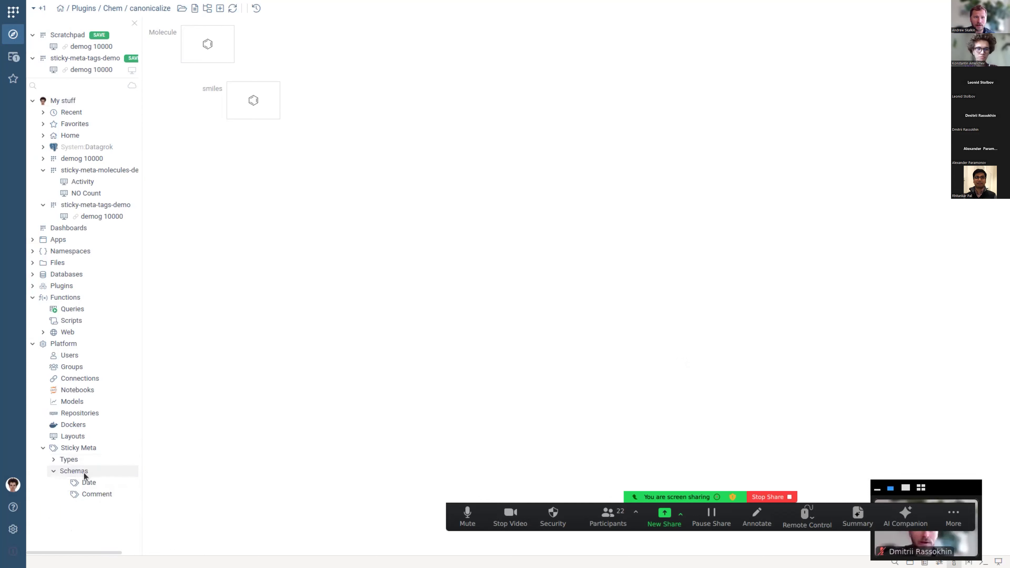
left_click(92, 493)
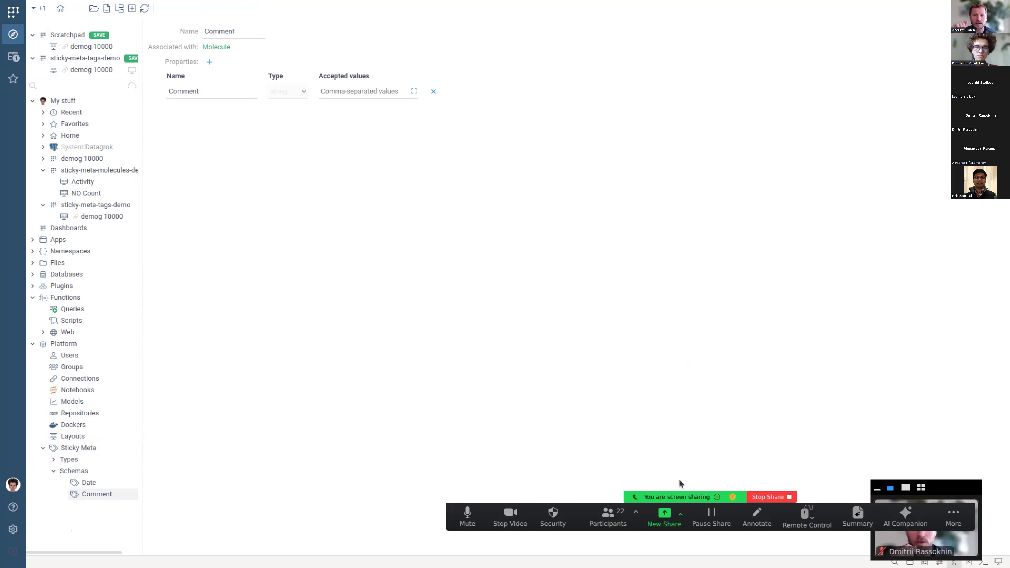
Associate the Comment schema with the apisamples-study type in addition to Molecule
left_click_drag(696, 501, 711, 54)
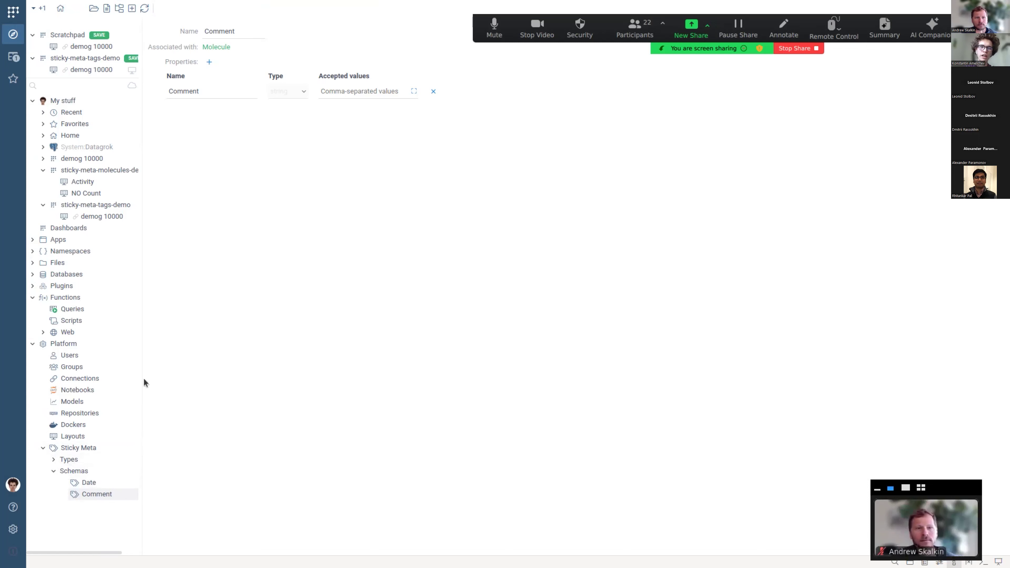
left_click(224, 48)
left_click_drag(281, 46, 297, 98)
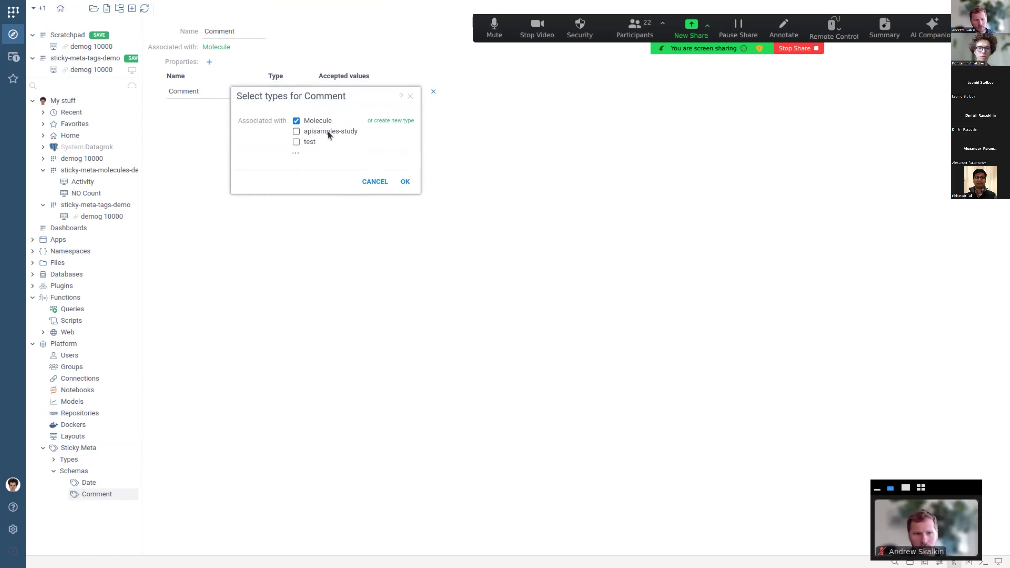
left_click(296, 131)
left_click(405, 182)
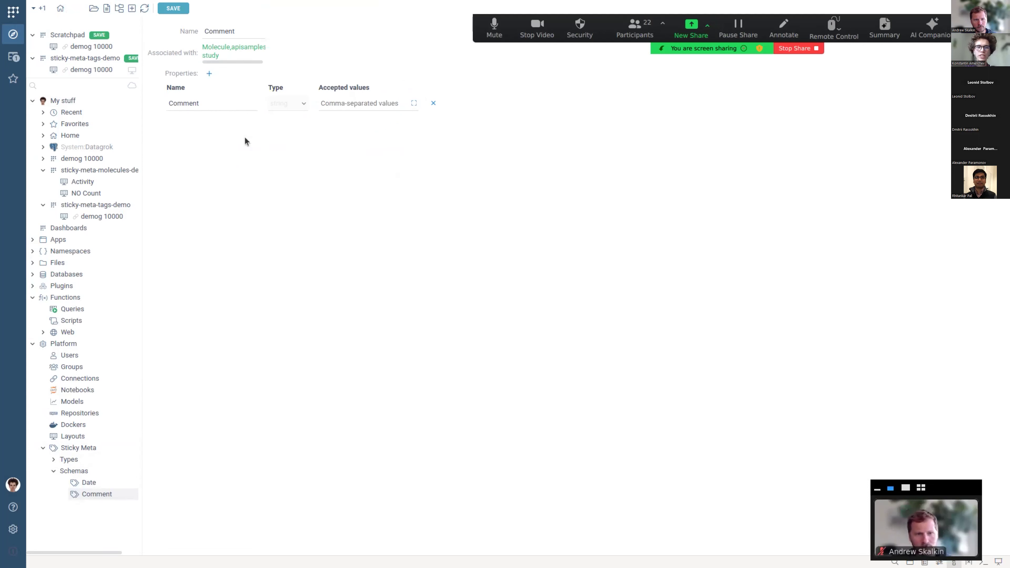
Add a string property named Author to the Comment schema and save the schema
left_click(209, 74)
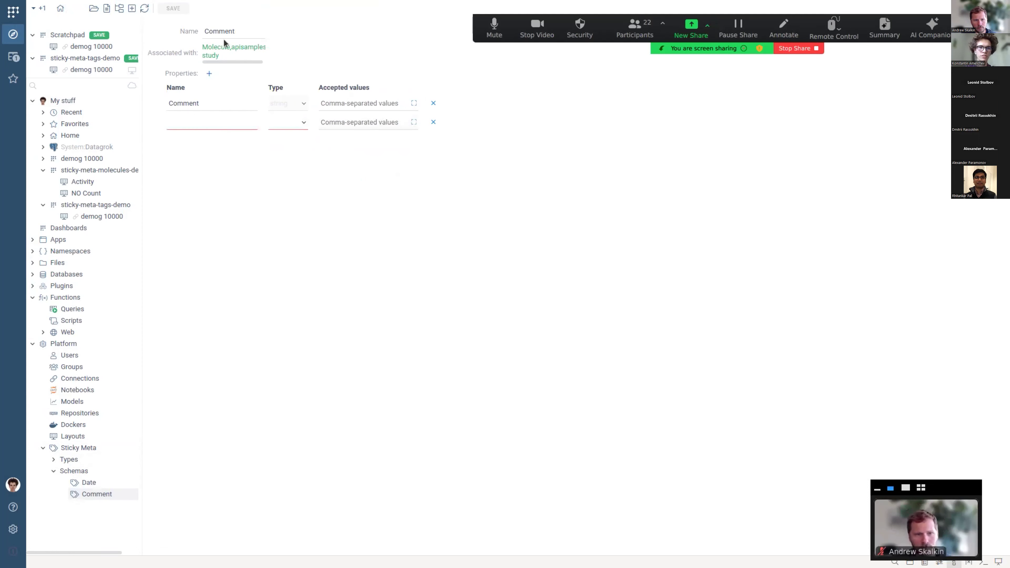
type("Author")
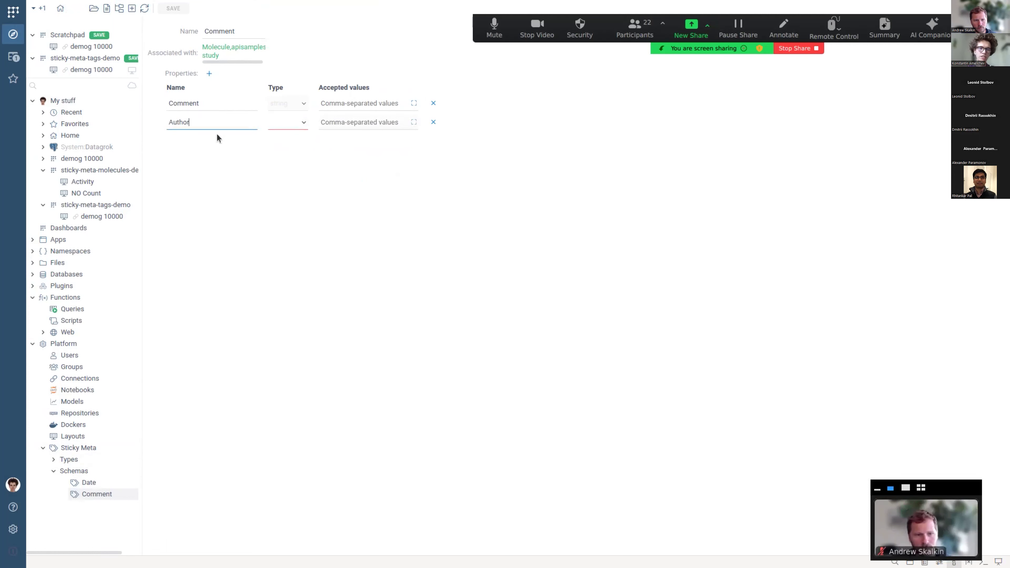
left_click(288, 125)
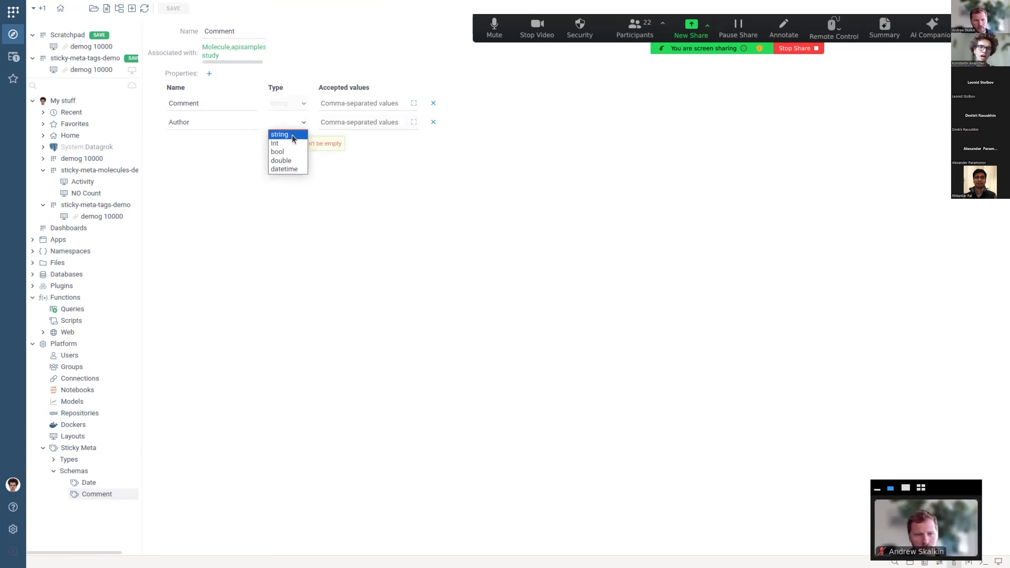
left_click(288, 134)
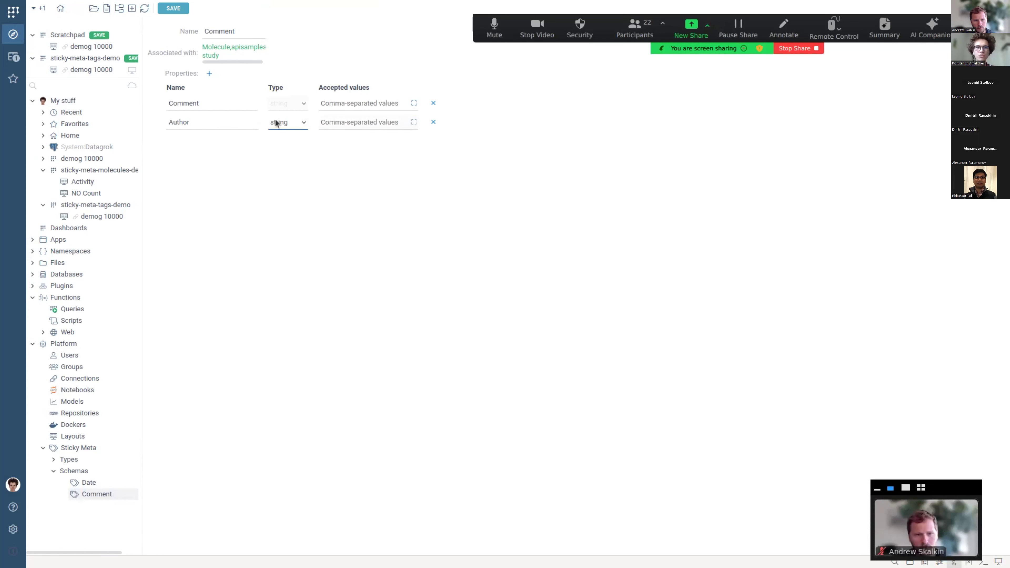
left_click(179, 11)
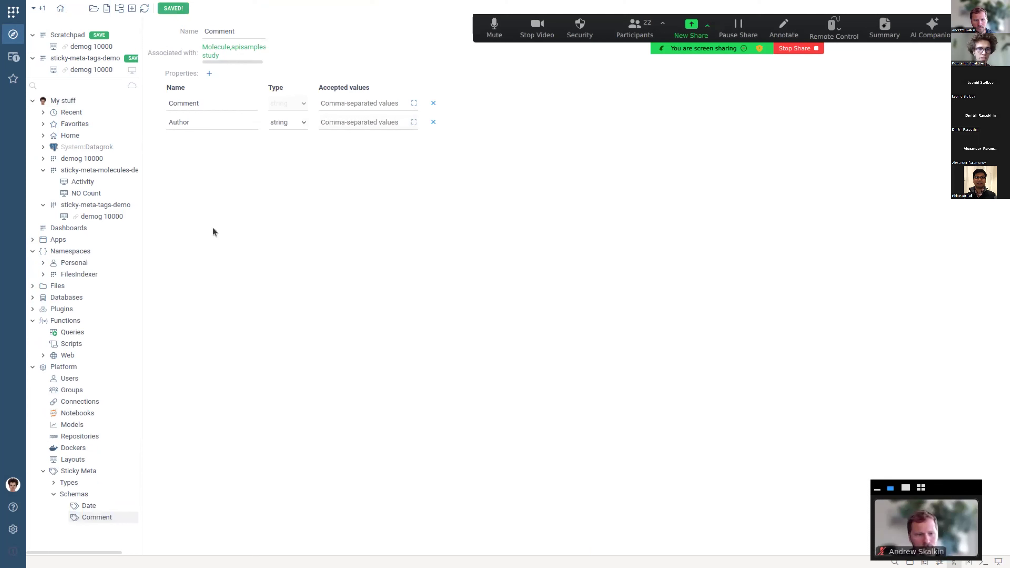
Return to the open demog 10000 table and select the study cell in row 2
double_click(107, 217)
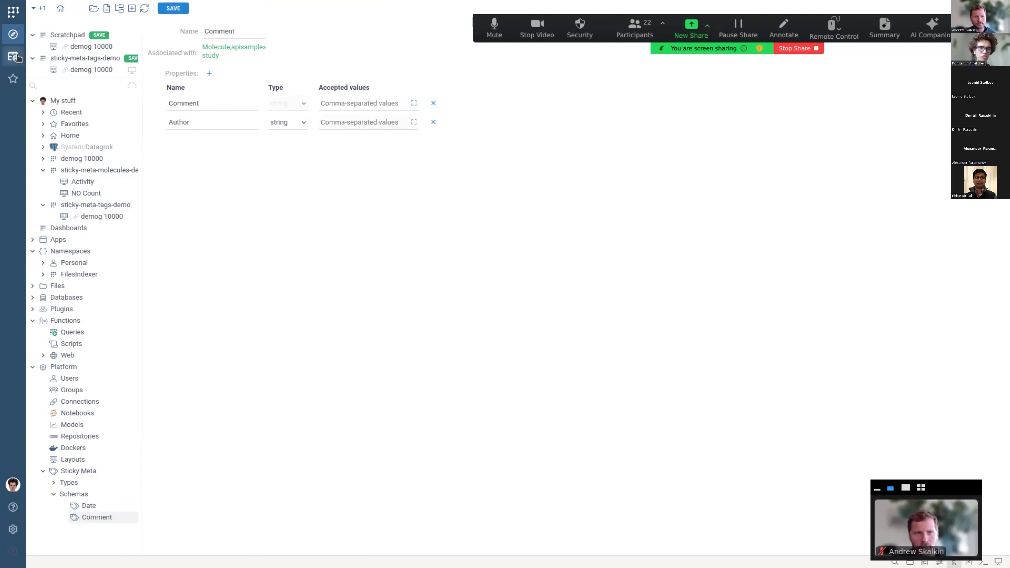
left_click(175, 76)
left_click(138, 111)
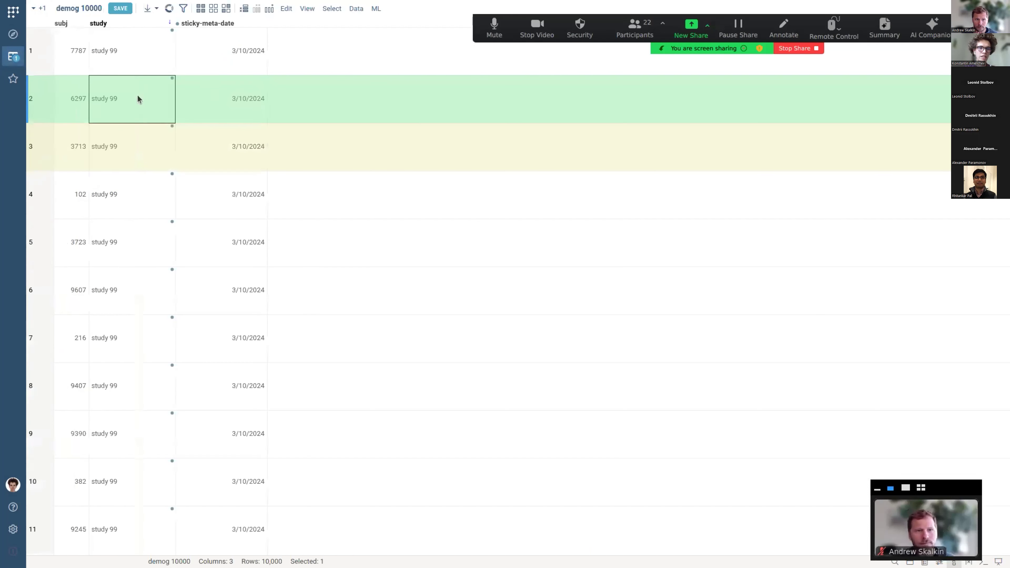
For the study 99 cell in row 2 only, enter the comment "great study" and the author's name in sticky meta, save, and close the editor
right_click(139, 98)
mouse_move(179, 206)
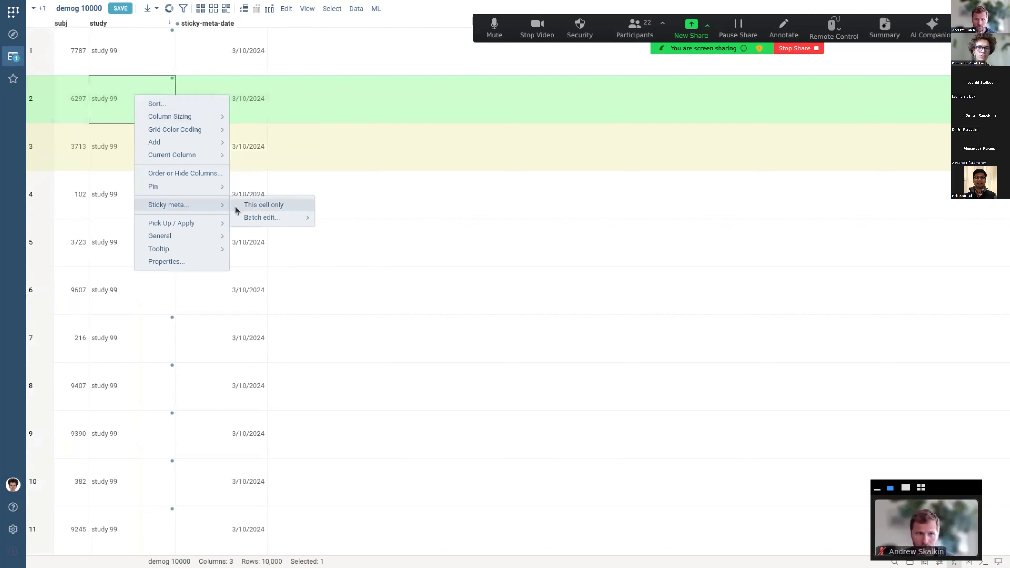
left_click(239, 204)
left_click_drag(275, 199, 304, 187)
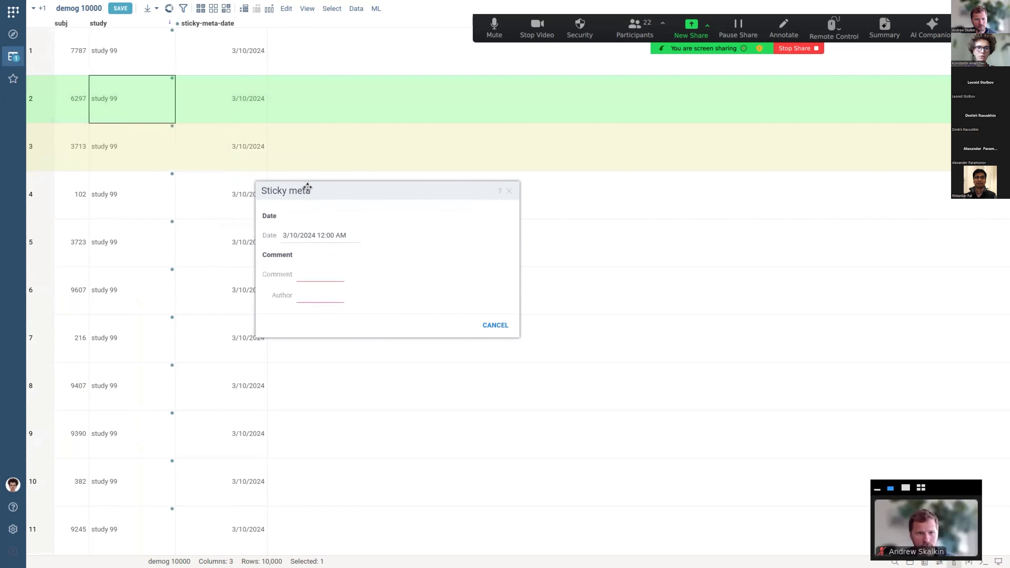
left_click(314, 279)
type("great study")
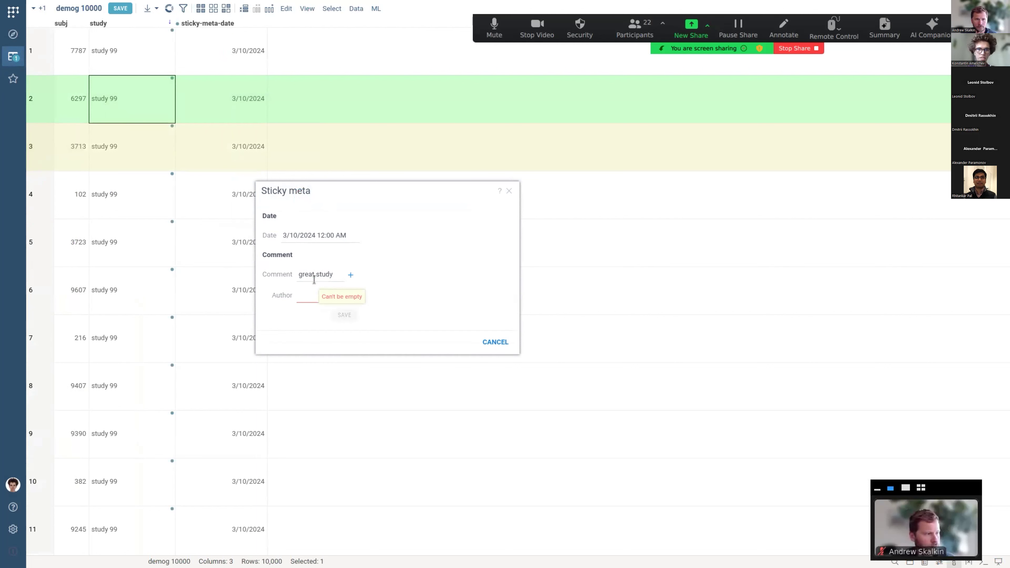
left_click(304, 297)
type("konstantin")
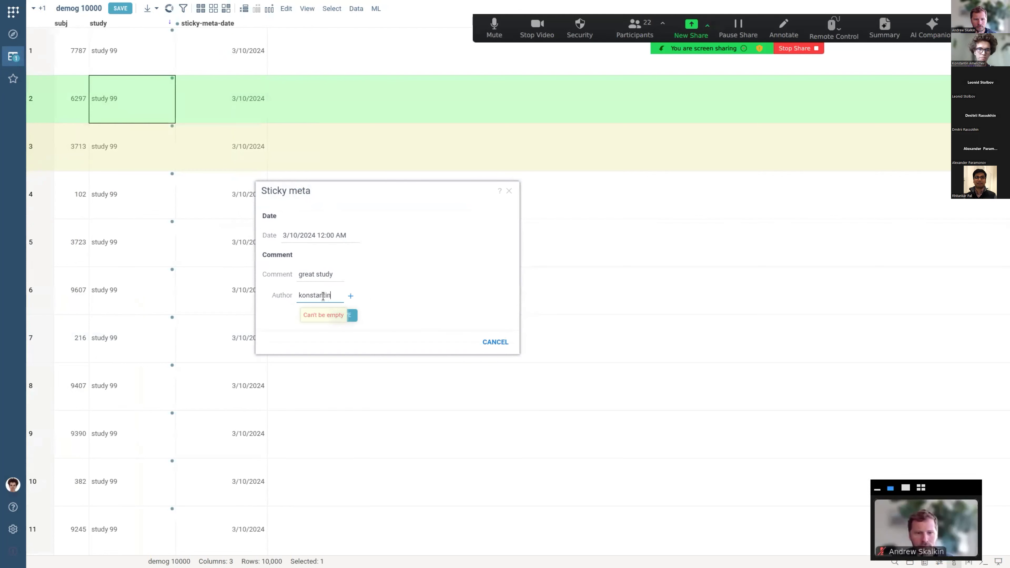
left_click(348, 315)
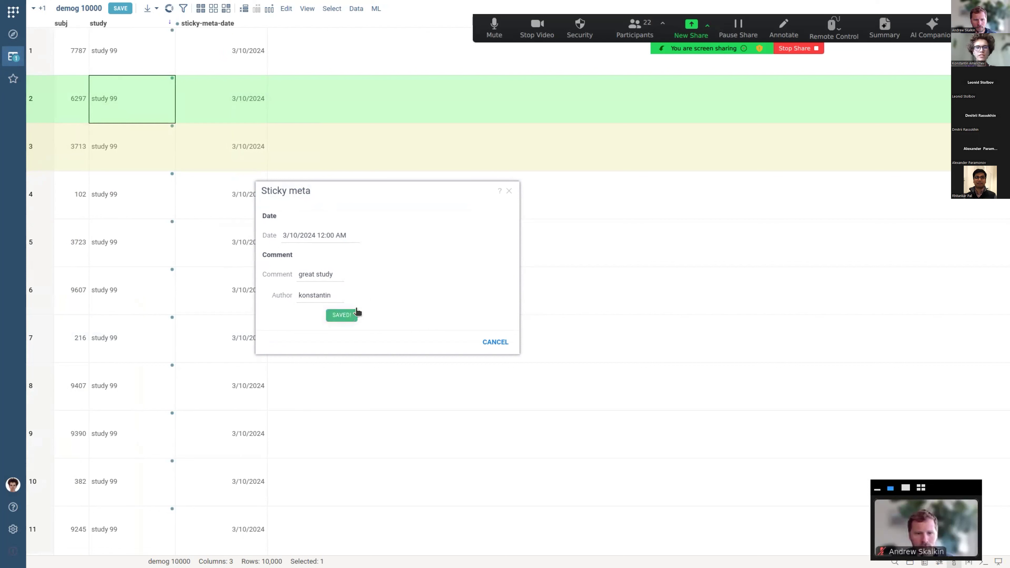
left_click(509, 191)
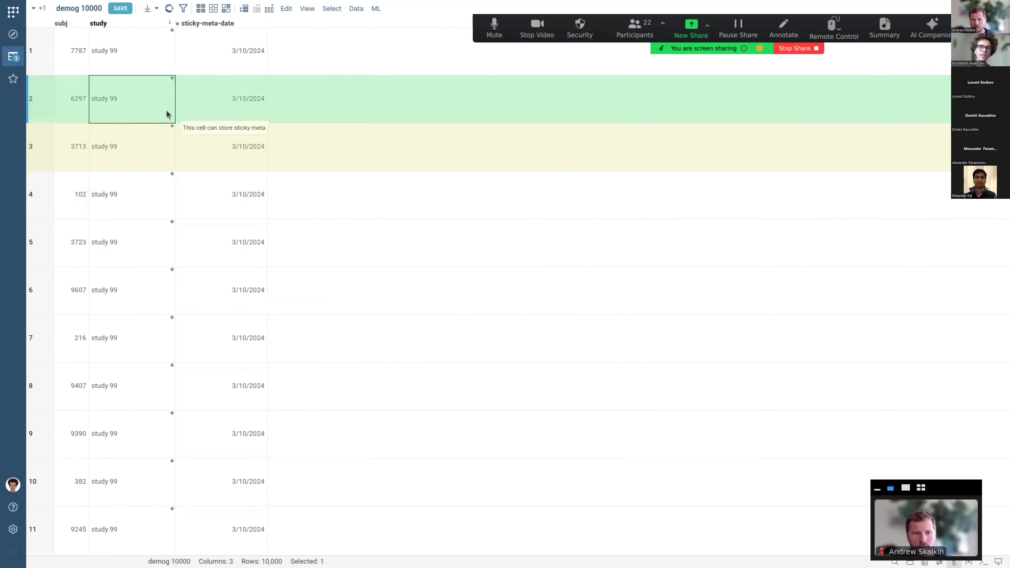
Examine the sticky meta stored on the study 99 cells in the upper rows
left_click(234, 185, "shift")
scroll(234, 183, "down", 1)
scroll(234, 183, "up", 1)
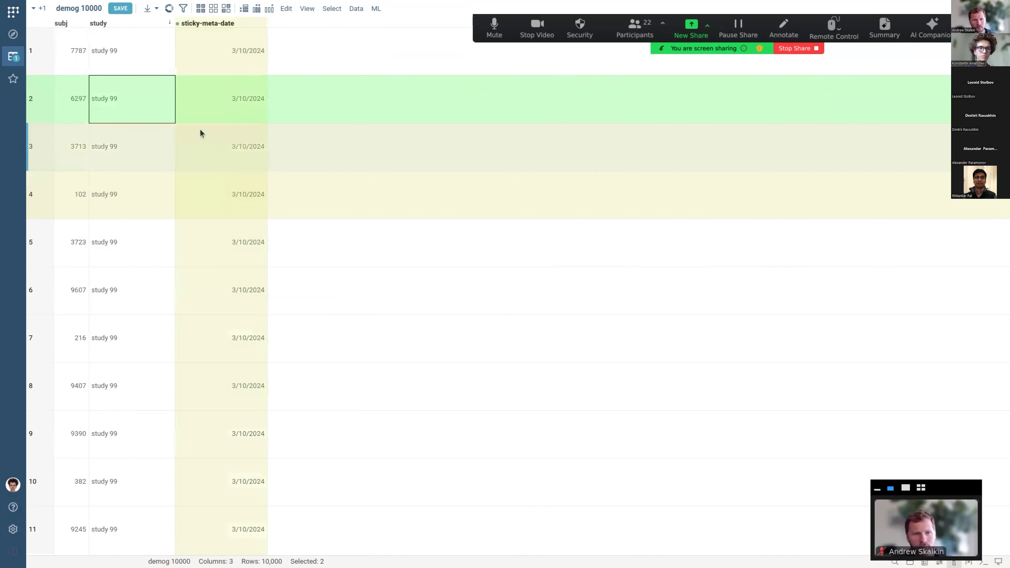
left_click(200, 128)
mouse_move(156, 114)
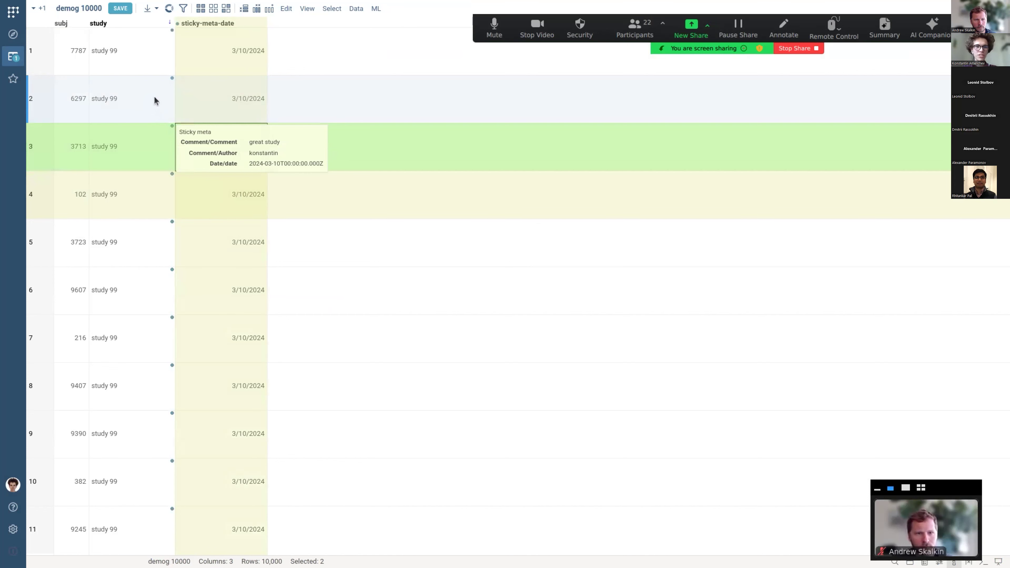
Switch to the "Sticky meta UM" deck in Google Slides, present the Q&A slide, and exit the slideshow
key("F11")
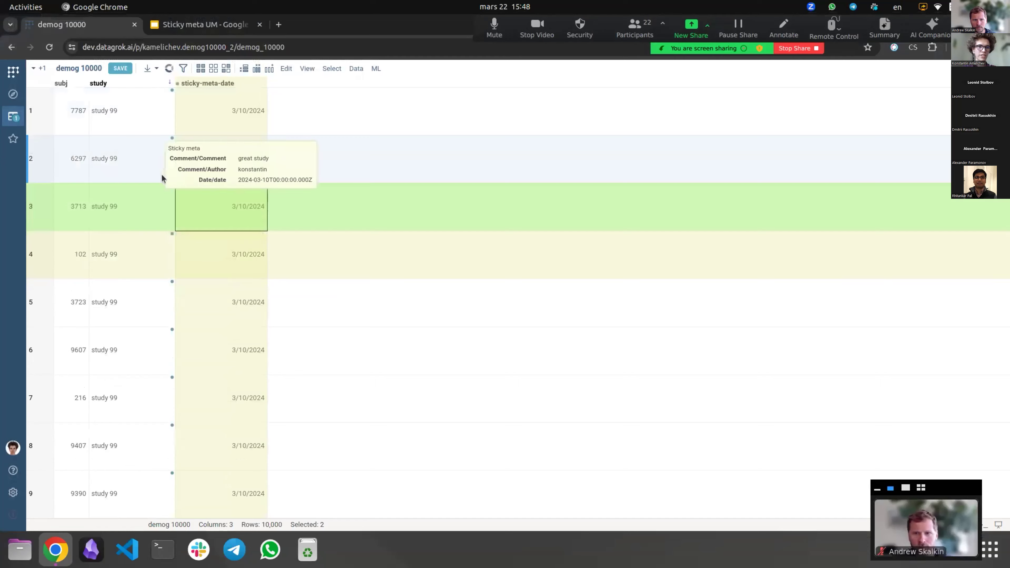
left_click(205, 24)
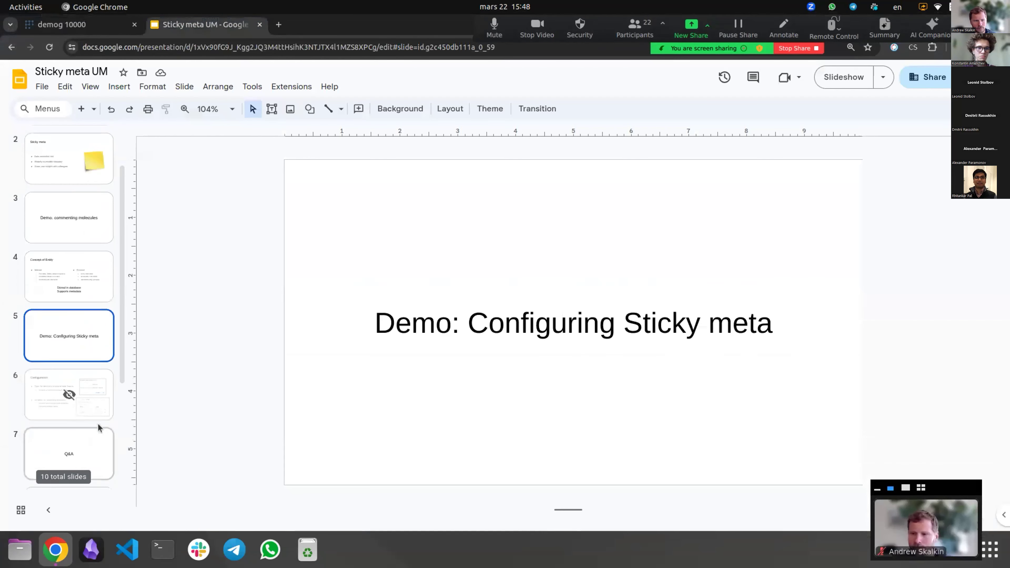
left_click(107, 451)
left_click(855, 77)
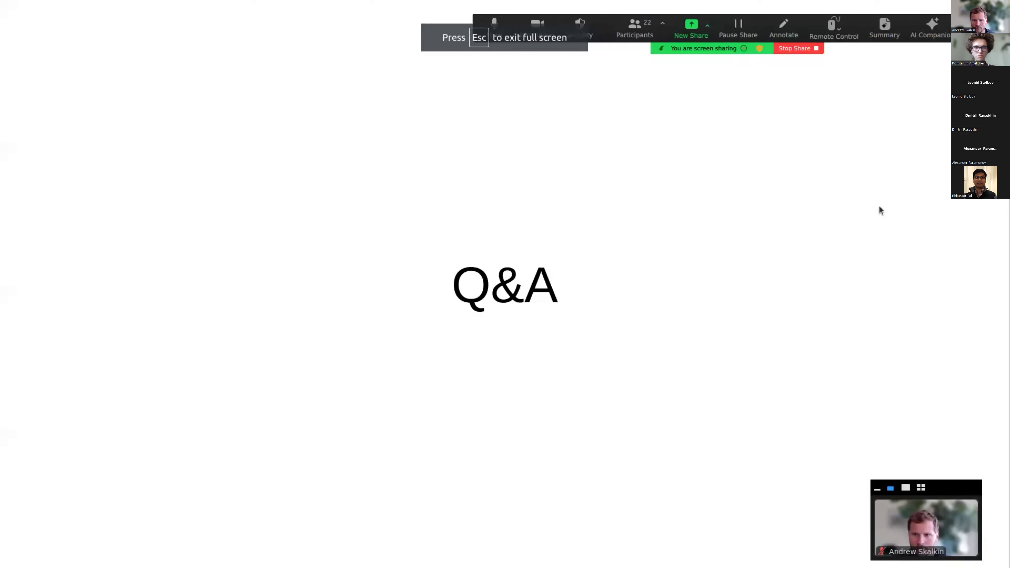
key("Escape")
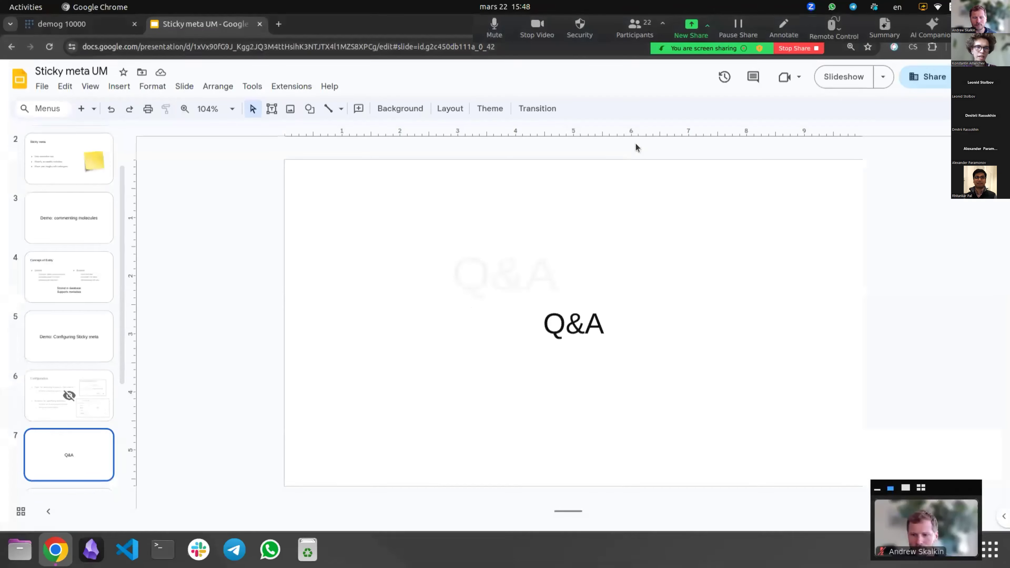
Switch back to the demog 10000 table in Datagrok and display it in full screen
key("ctrl+Tab")
key("F11")
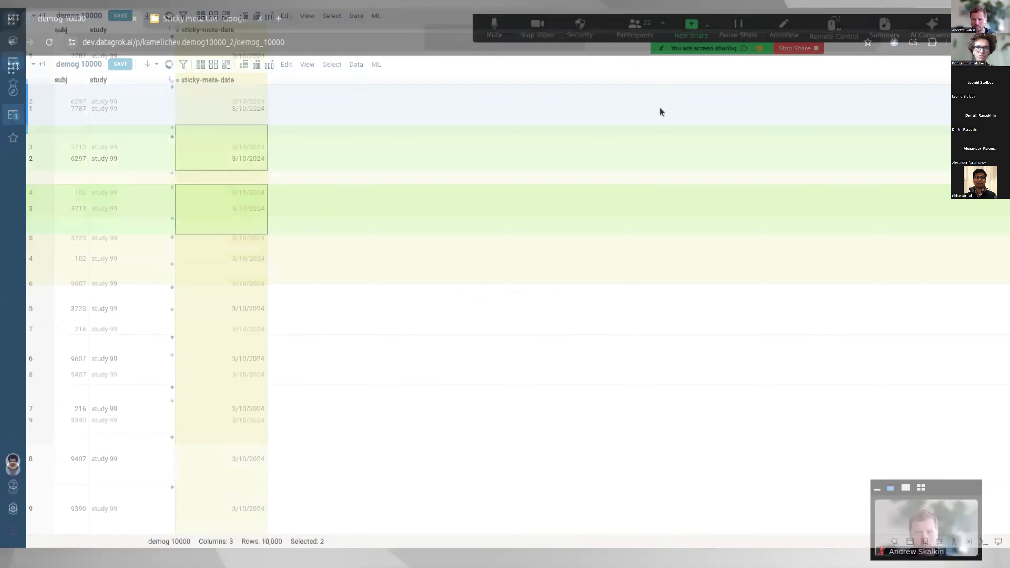
left_click(641, 173)
key("F11")
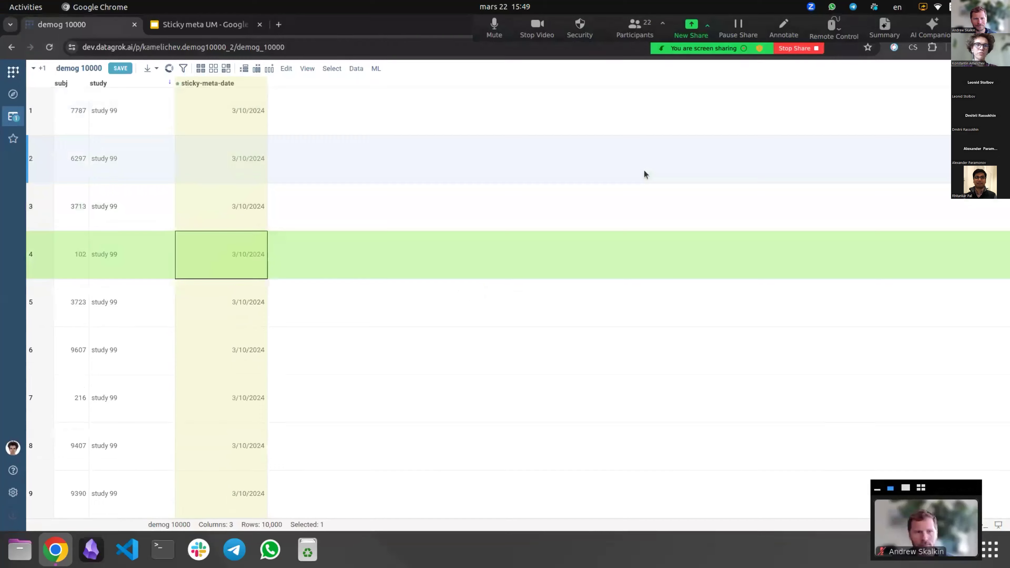
key("F11")
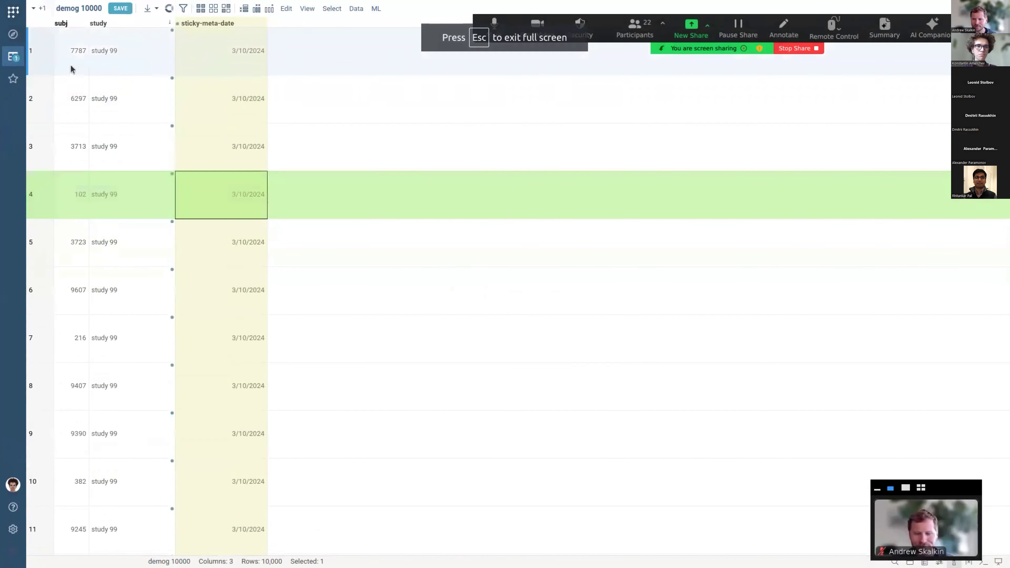
Return to the platform browser, collapse the sticky meta schemas, and open the stored metadata of the apisamples-study entity type
left_click(11, 41)
left_click(11, 39)
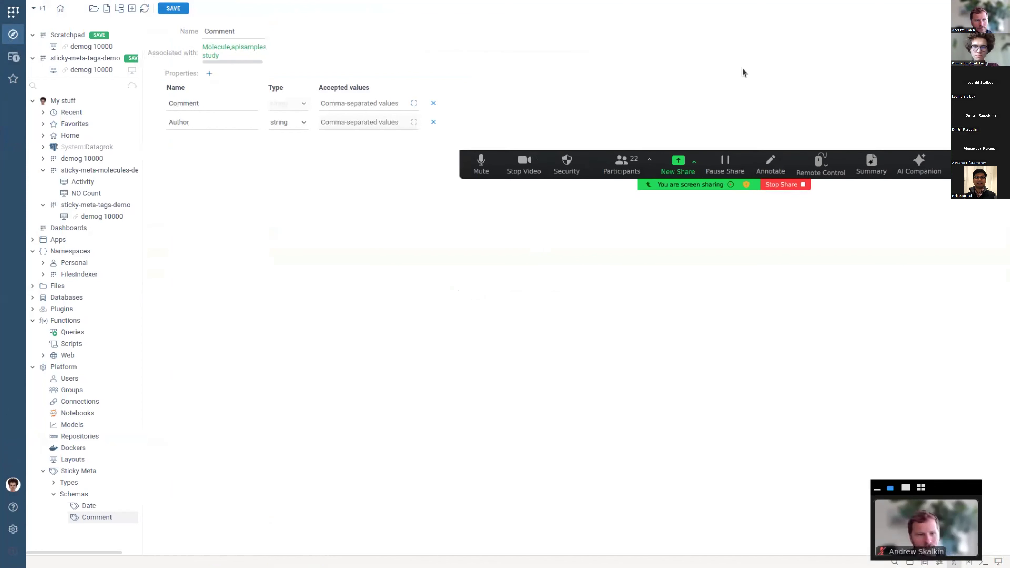
left_click(54, 494)
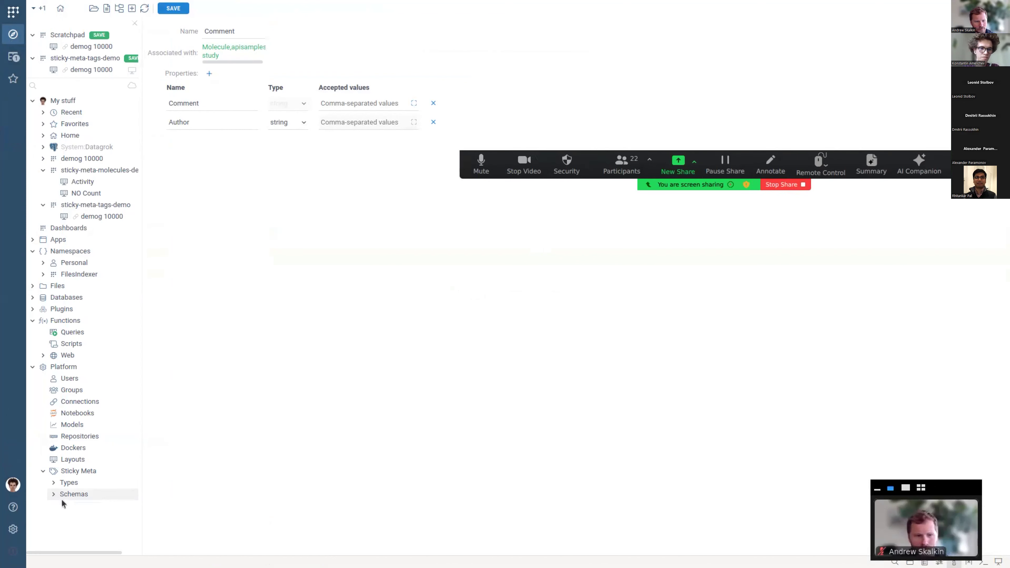
left_click(54, 482)
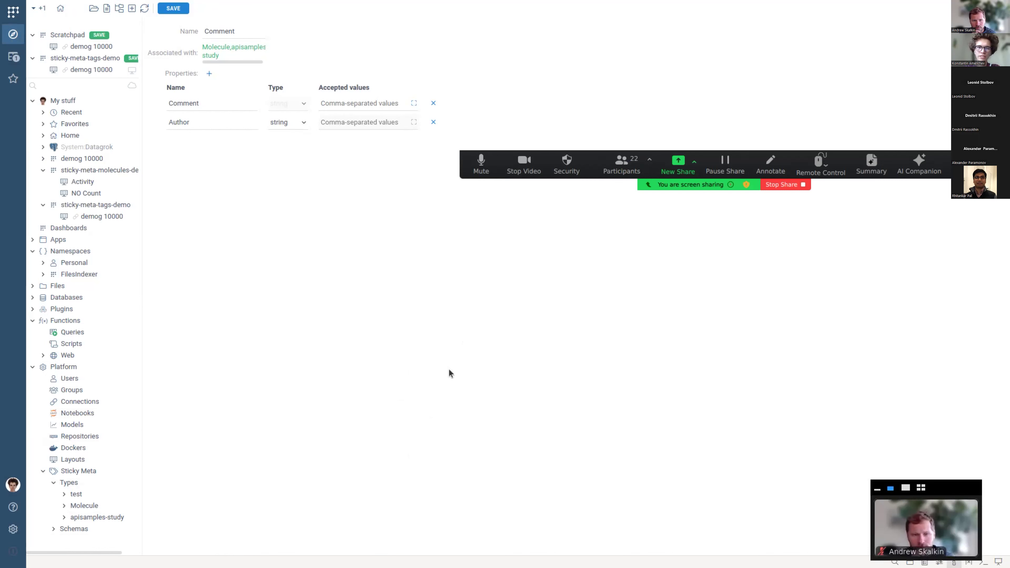
left_click_drag(704, 188, 706, 397)
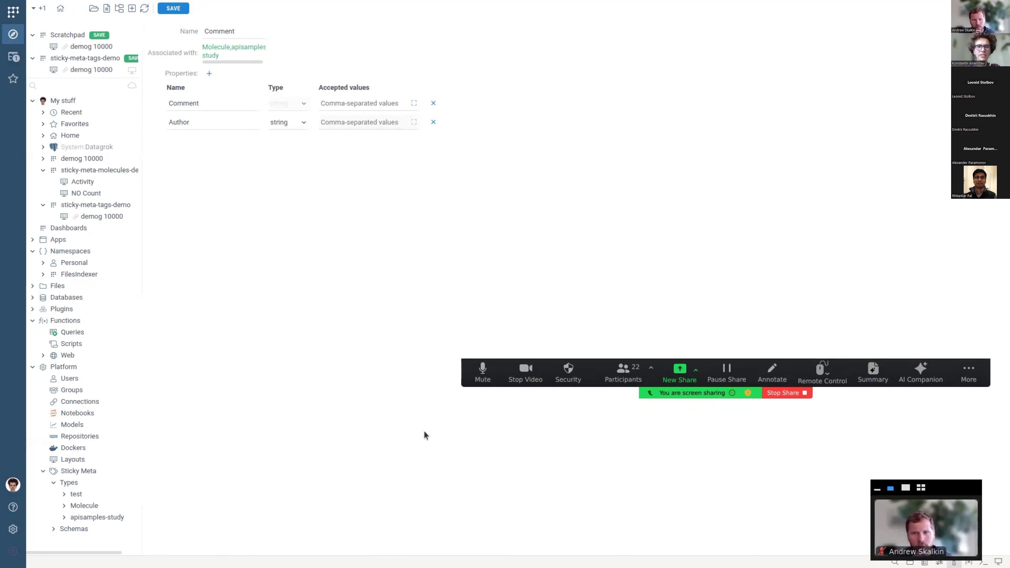
left_click_drag(674, 396, 676, 437)
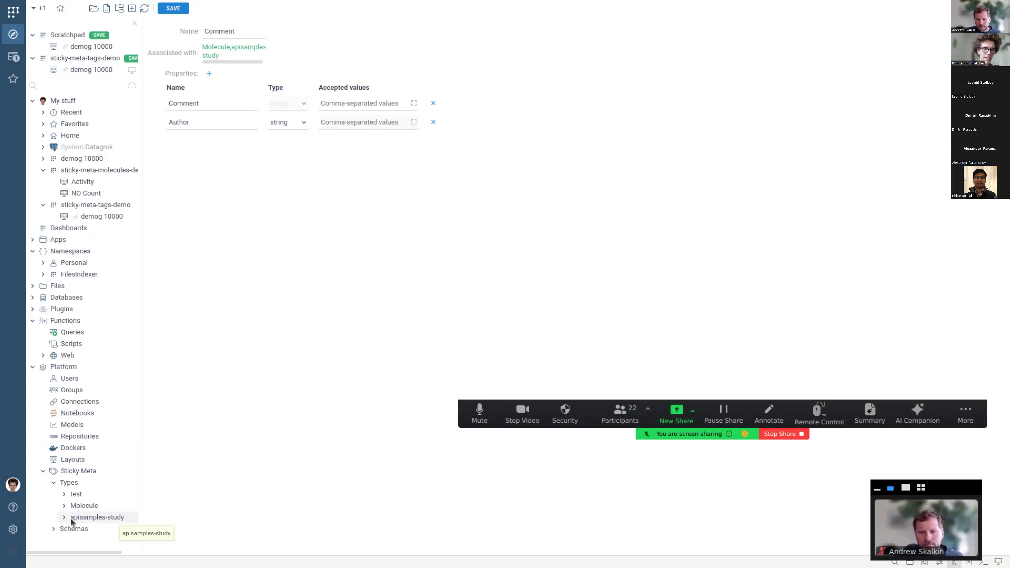
left_click(85, 517)
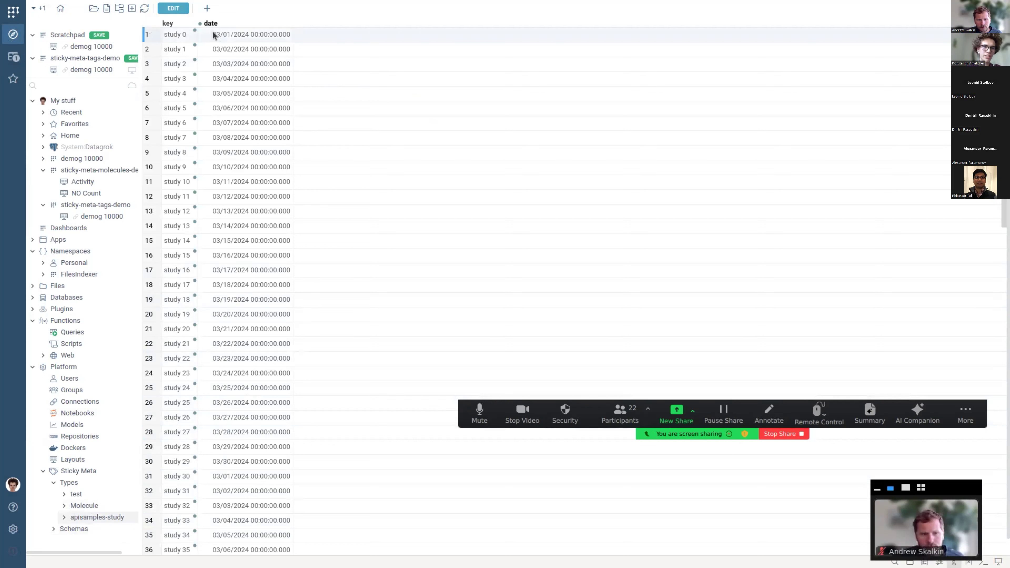
Sort the apisamples-study metadata by key in descending order, review the study dates, and increase the row height
double_click(194, 25)
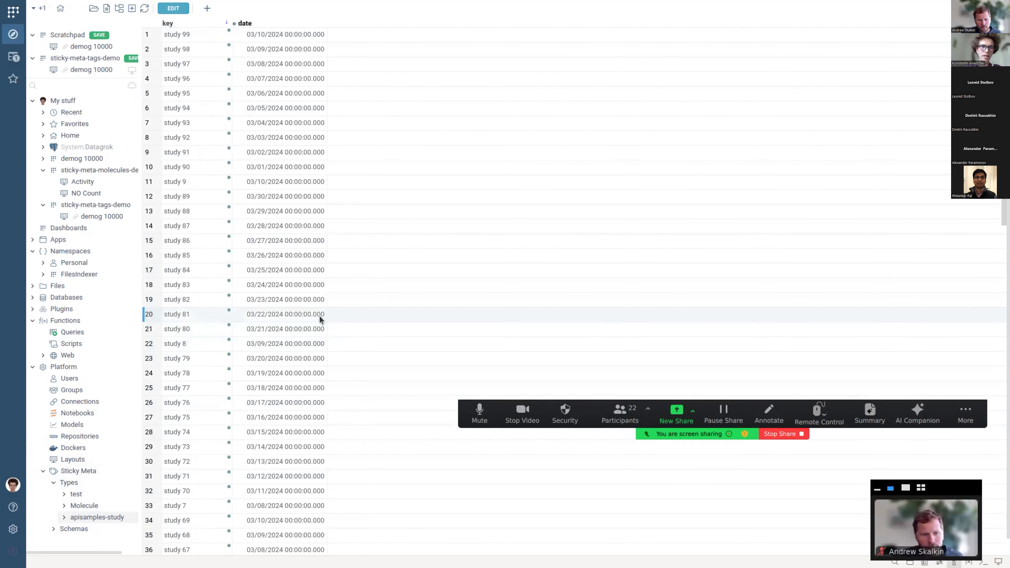
scroll(310, 301, "down", 15)
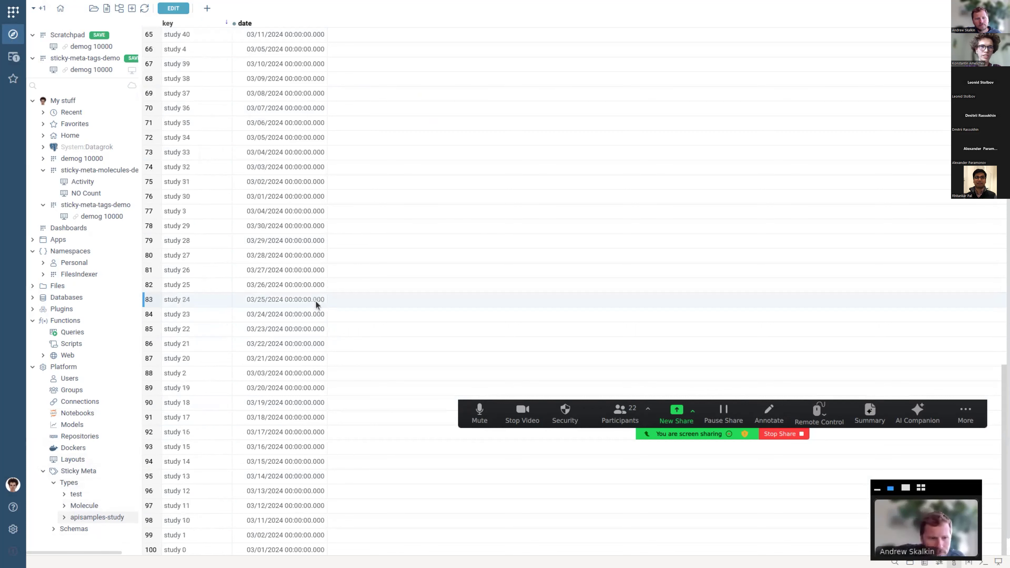
scroll(314, 301, "down", 1)
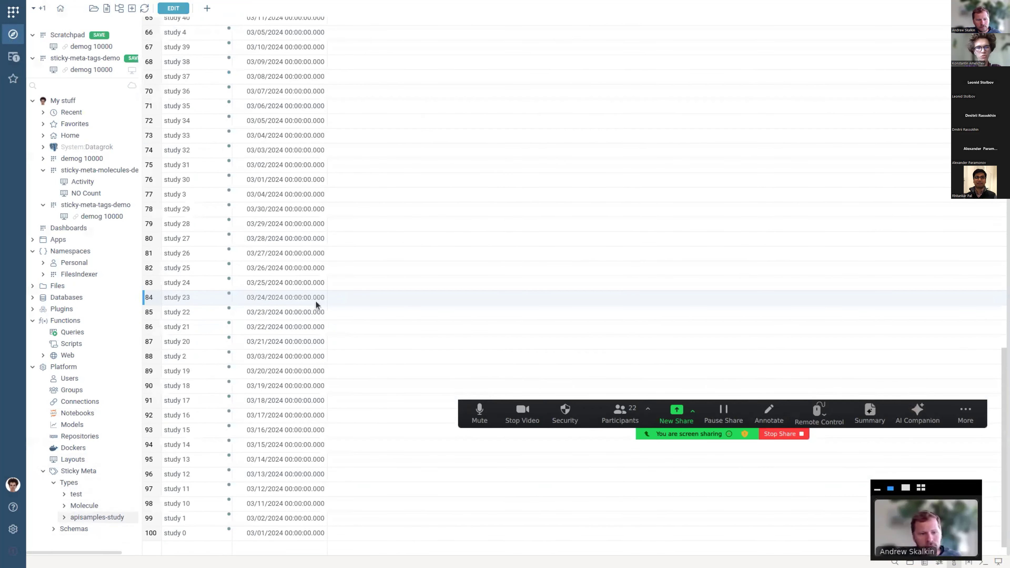
scroll(316, 301, "up", 15)
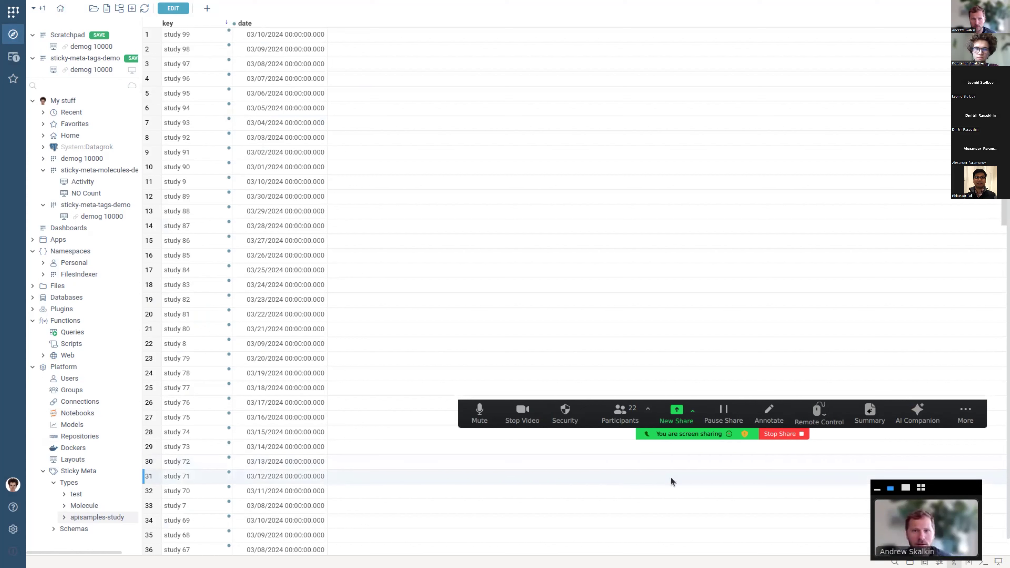
left_click_drag(696, 431, 688, 95)
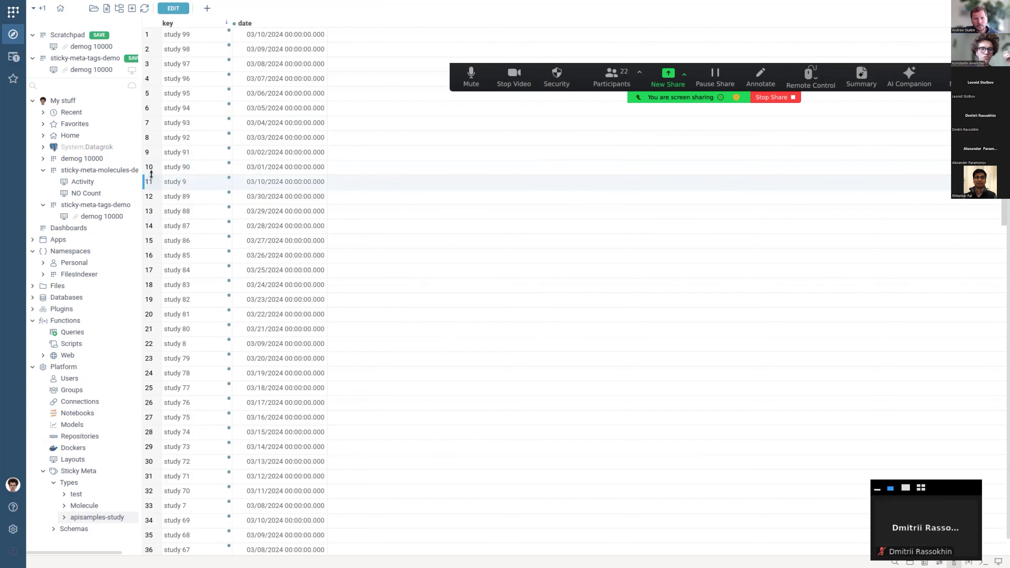
left_click_drag(151, 173, 151, 237)
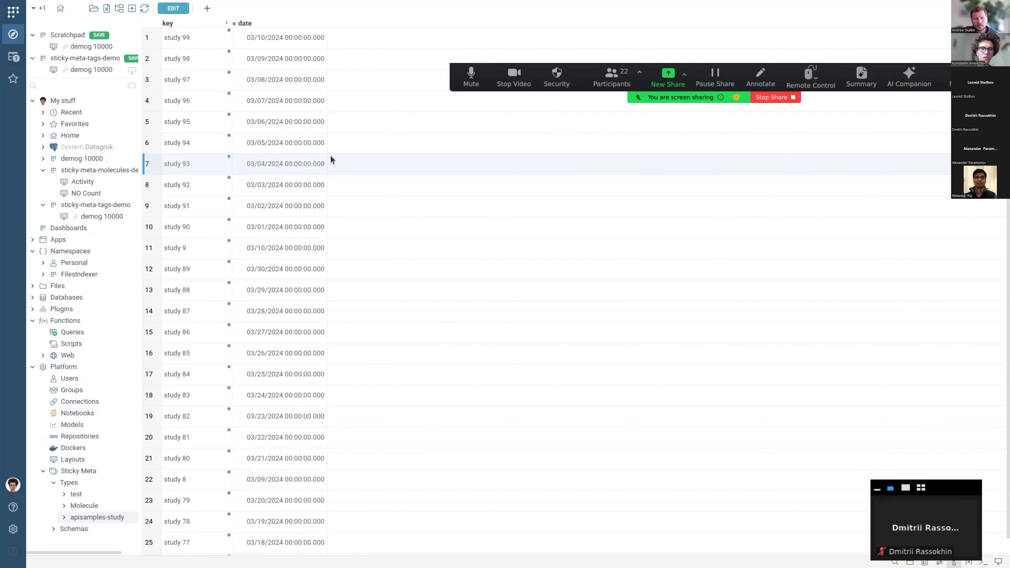
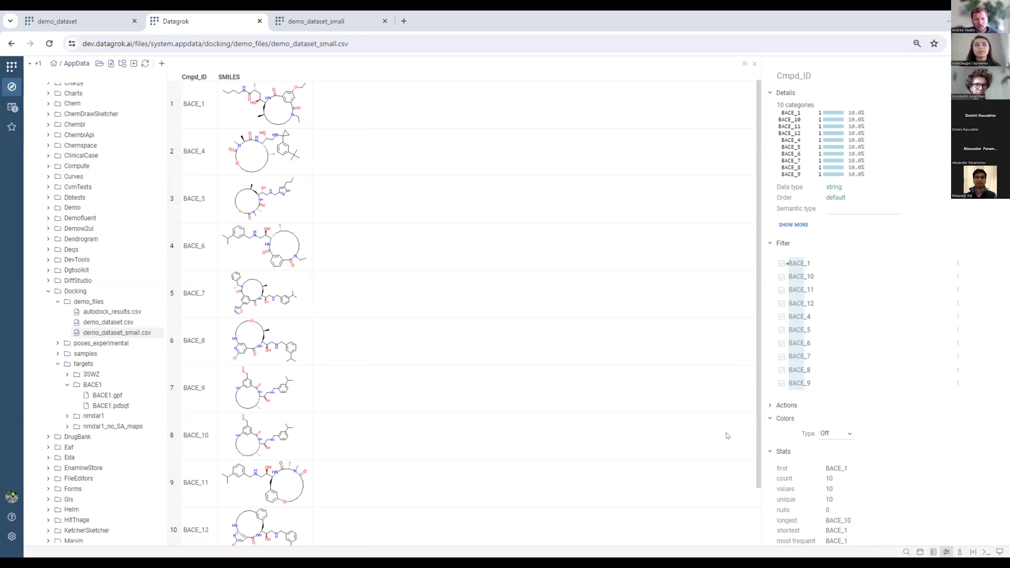
Open the previewed demo_dataset_small.csv file from the Docking demo files as a table in the workspace
left_click(537, 418)
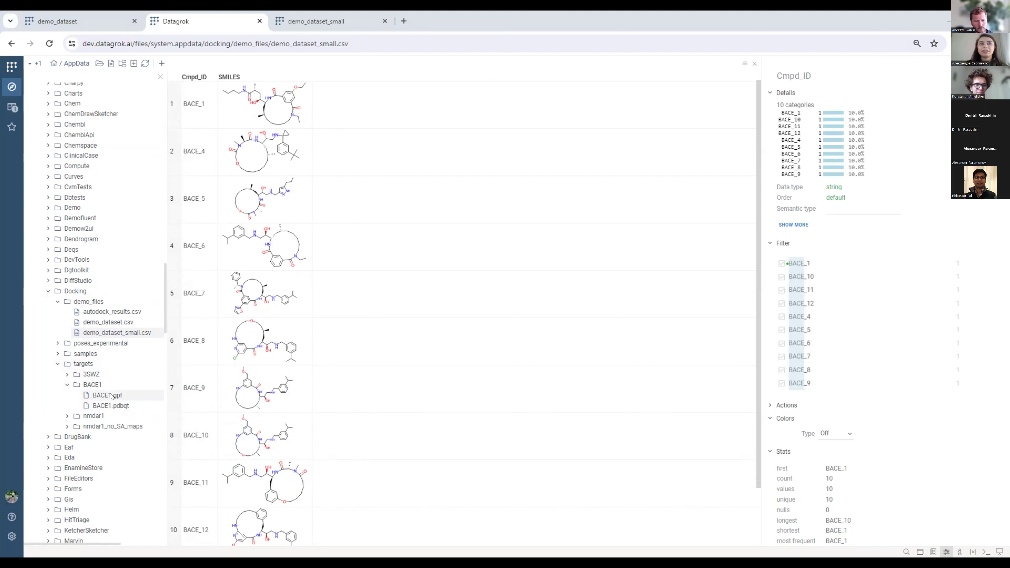
left_click(30, 65)
left_click(54, 88)
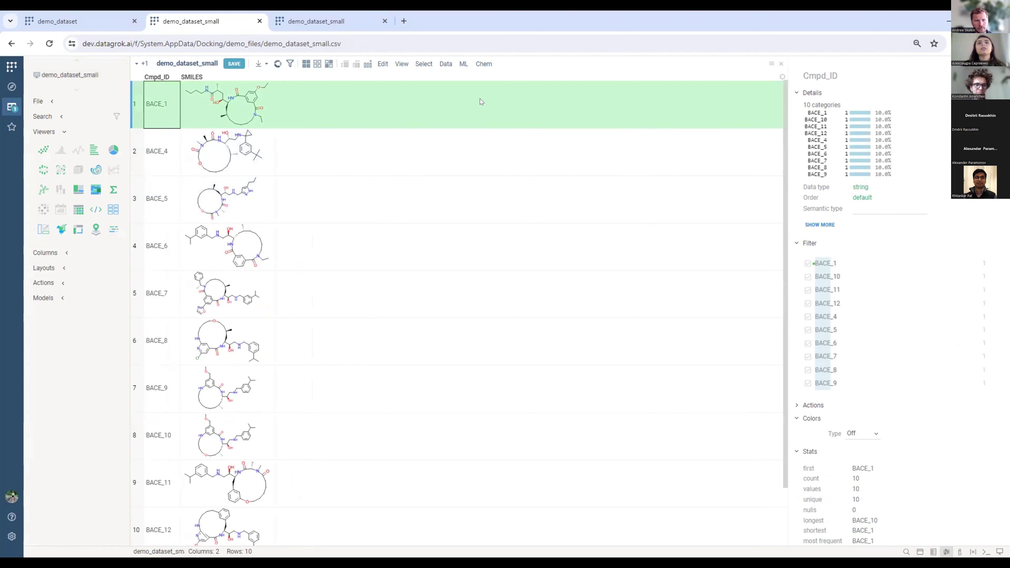
Set up an Autodock calculation for the table's SMILES ligands with BACE1 as the target
left_click(480, 64)
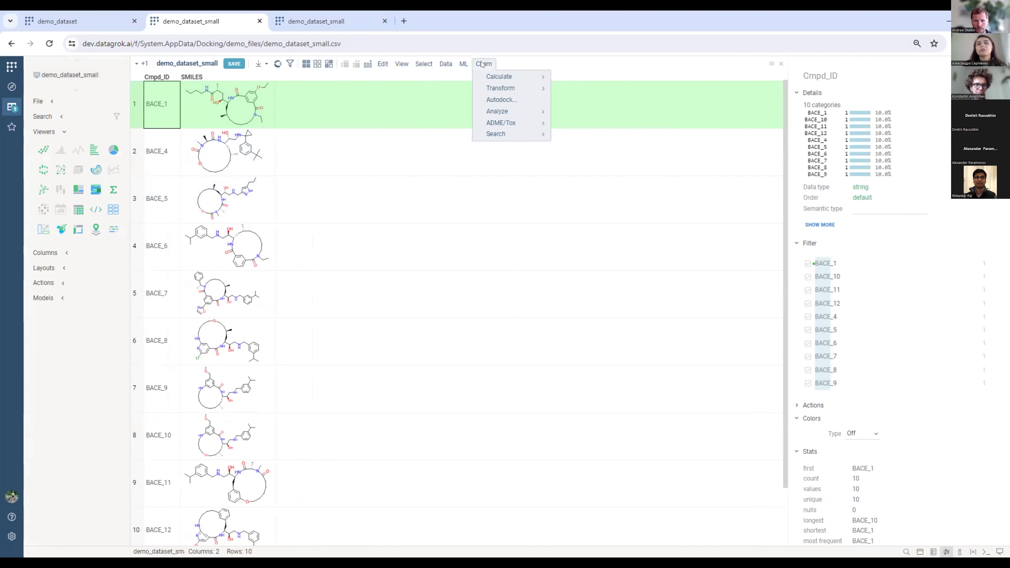
left_click(504, 98)
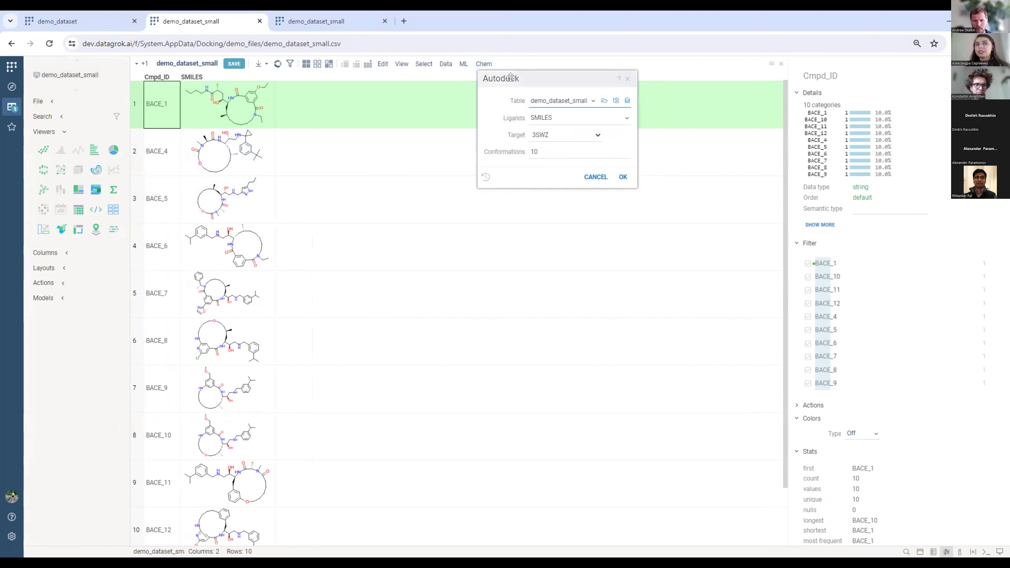
left_click_drag(510, 77, 434, 110)
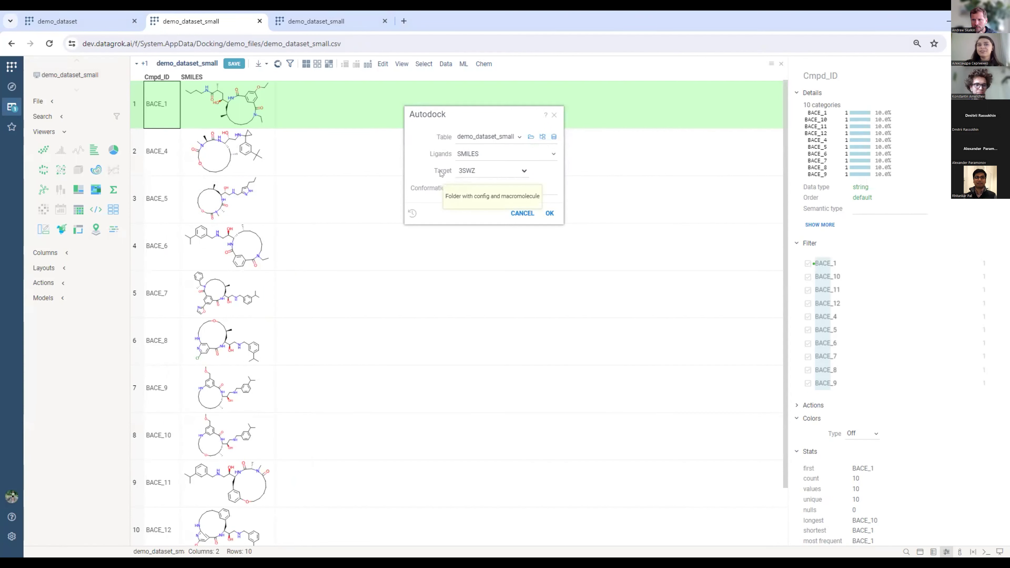
left_click(465, 169)
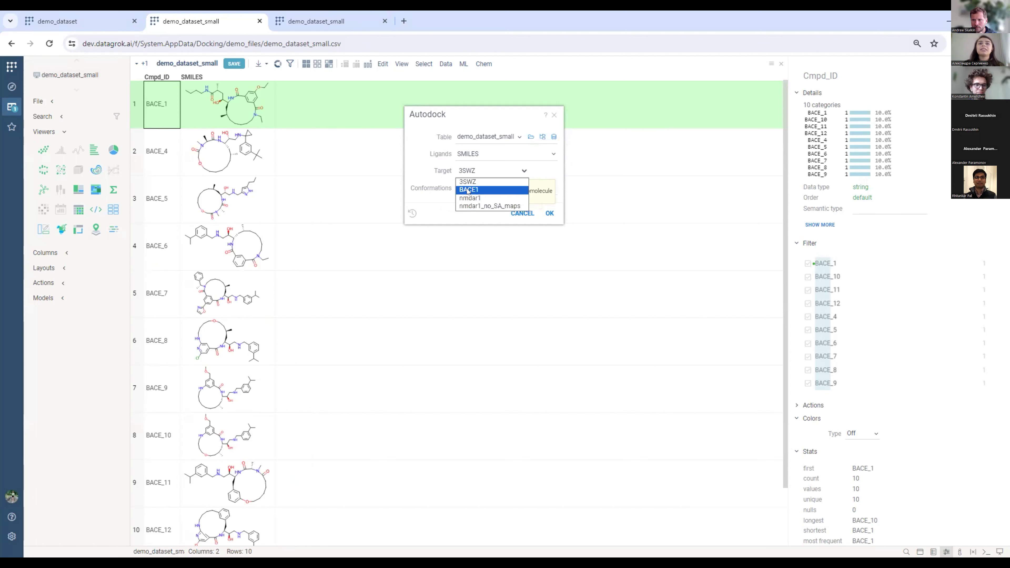
left_click(467, 190)
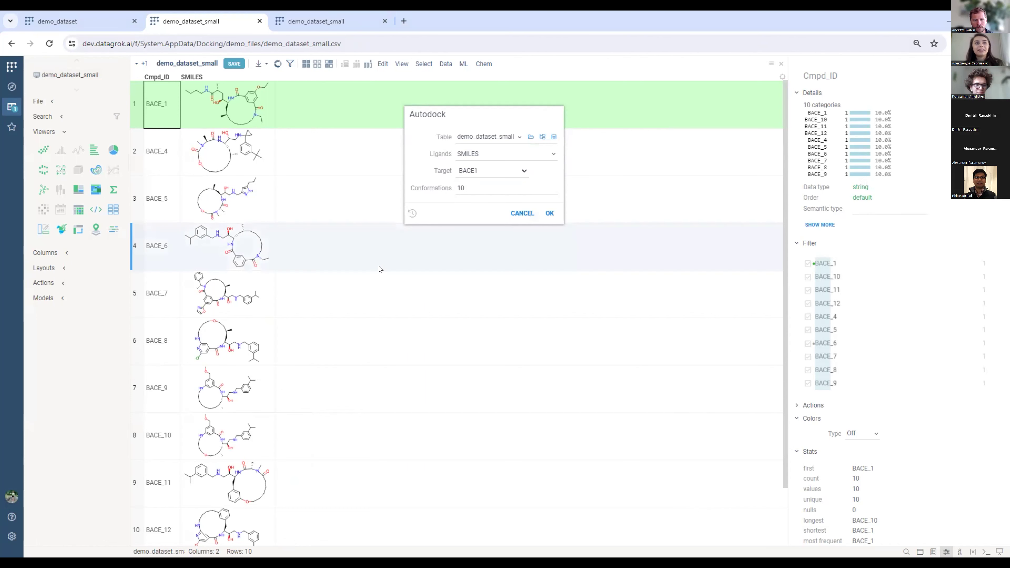
In the demo_dataset_small table with docking results, add intermolecular (1) and ligand fixed columns from the BACE_5 pose details
key("ctrl+Tab")
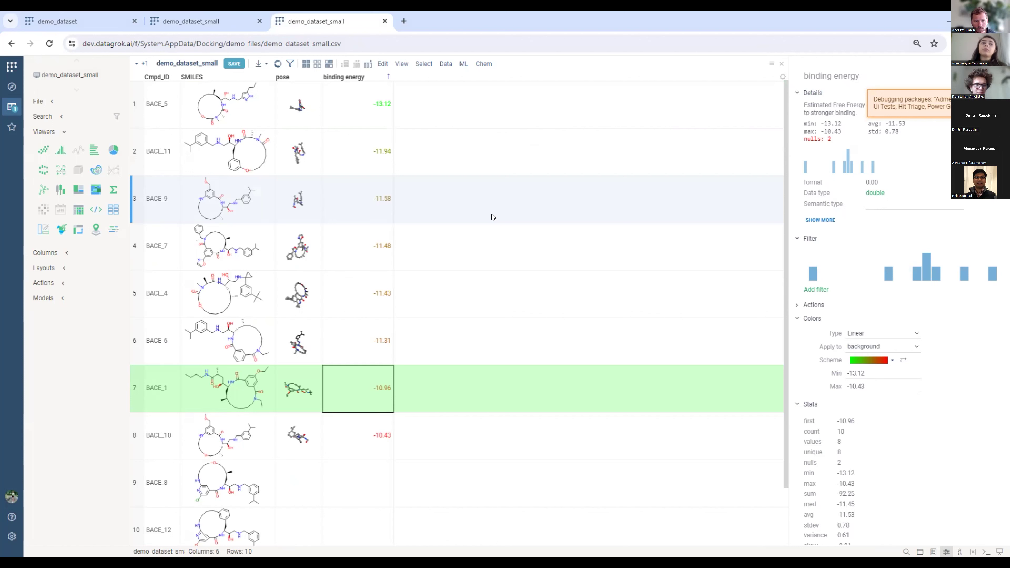
left_click(296, 108)
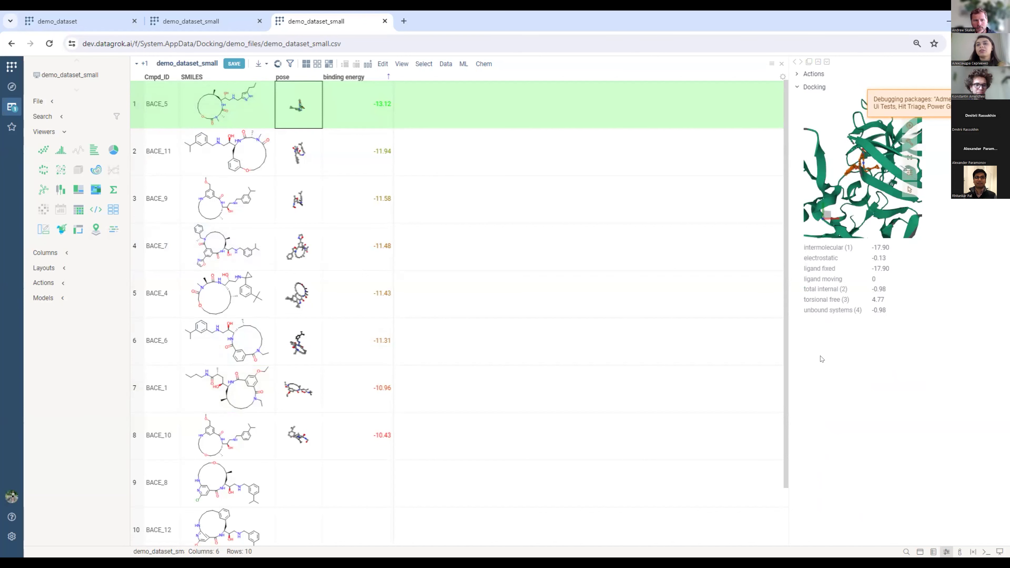
mouse_move(826, 251)
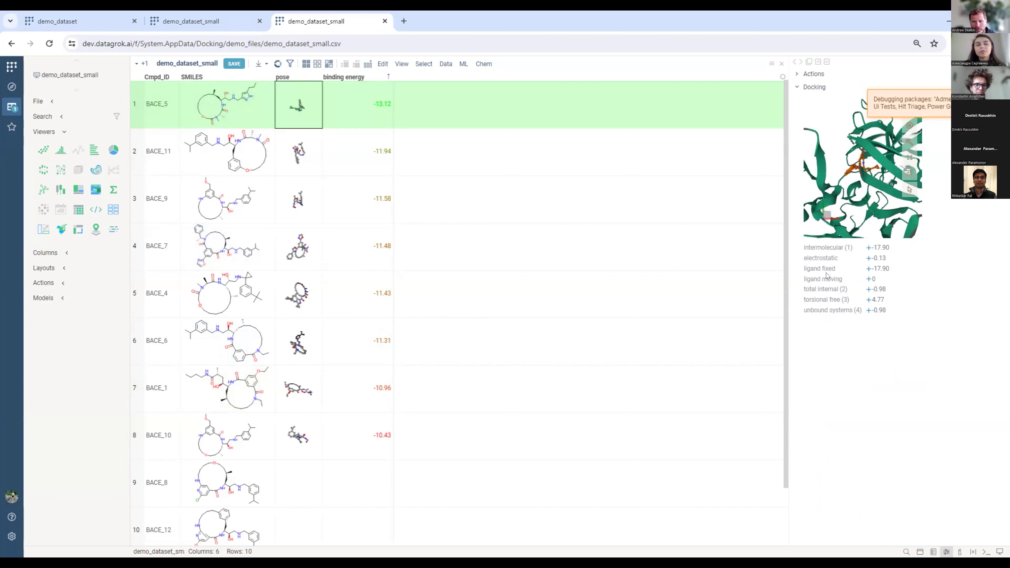
left_click(863, 249)
left_click(863, 269)
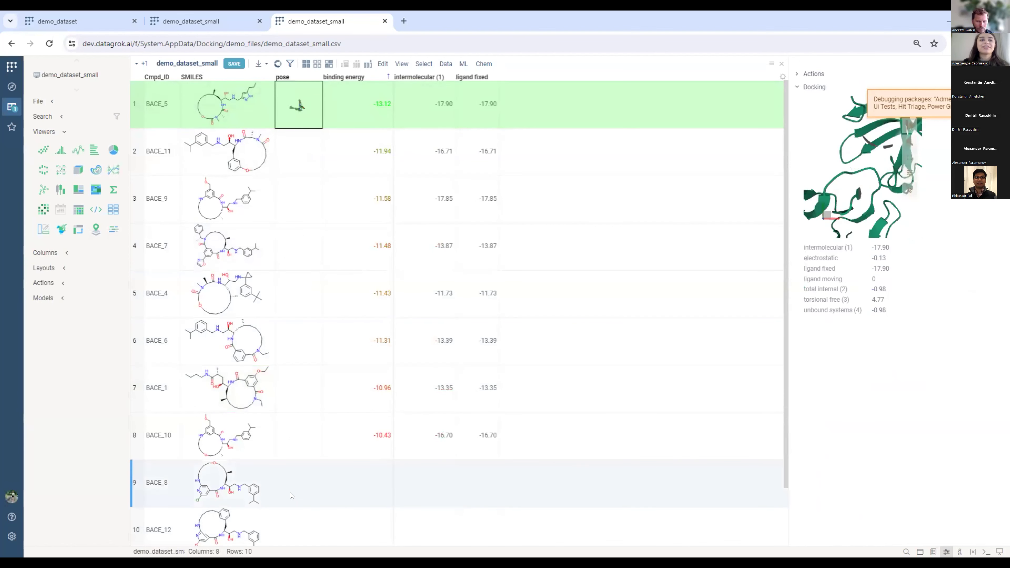
Check the docking output for BACE_8's empty pose cell, and view BACE_5's docked pose in the expanded 3D viewer
left_click(288, 484)
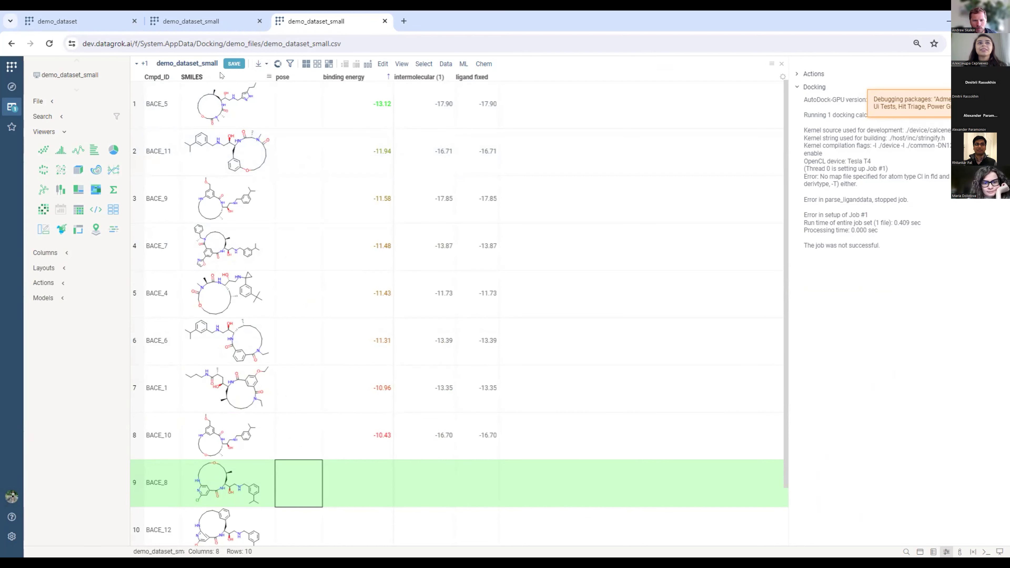
mouse_move(221, 76)
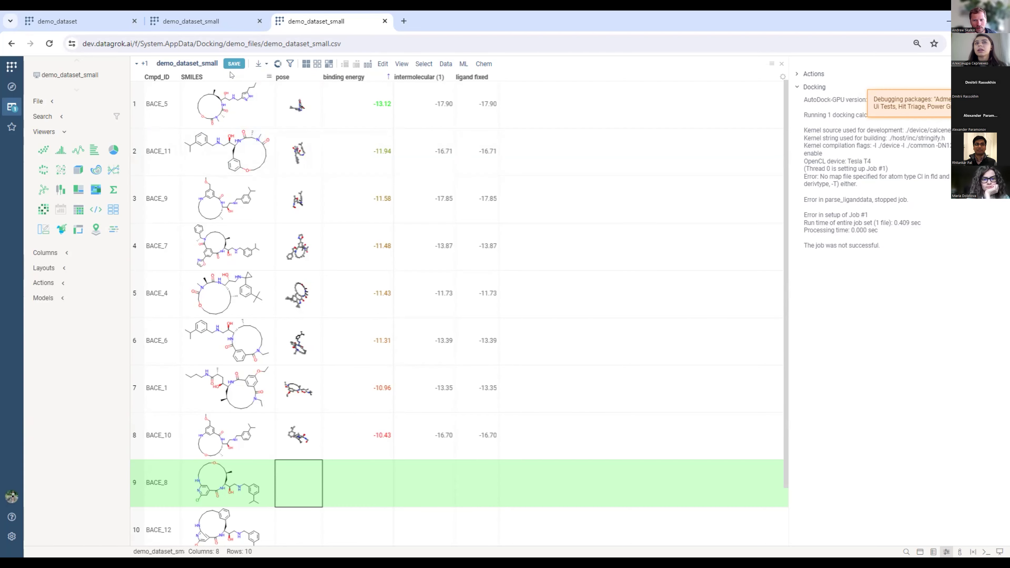
left_click(288, 91)
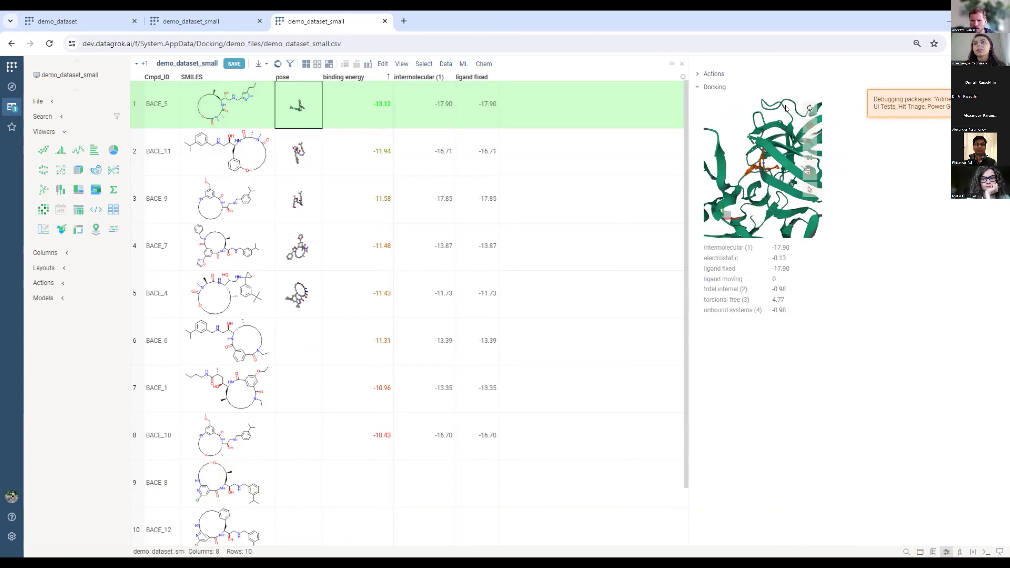
left_click(807, 157)
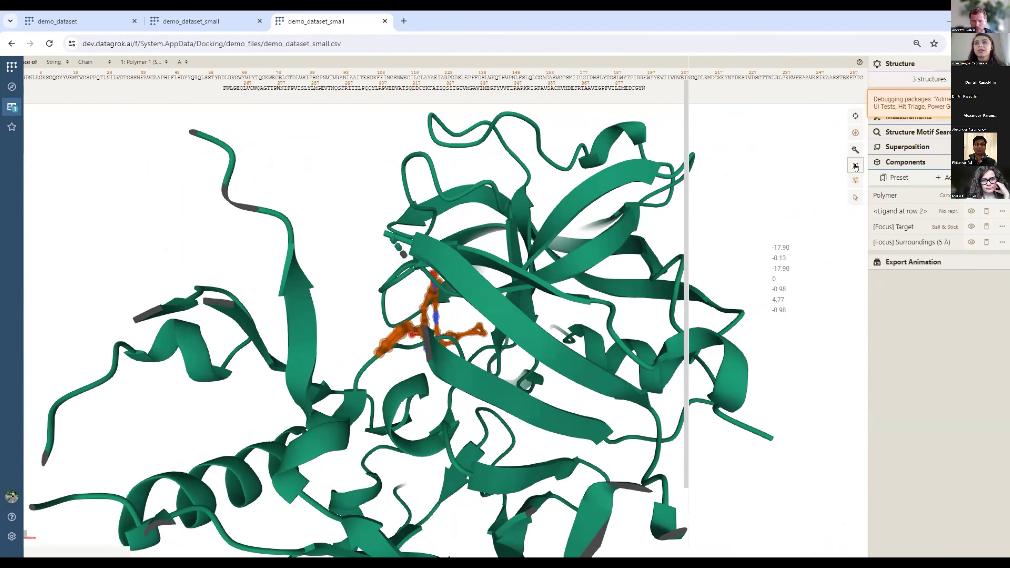
scroll(715, 294, "down", 2)
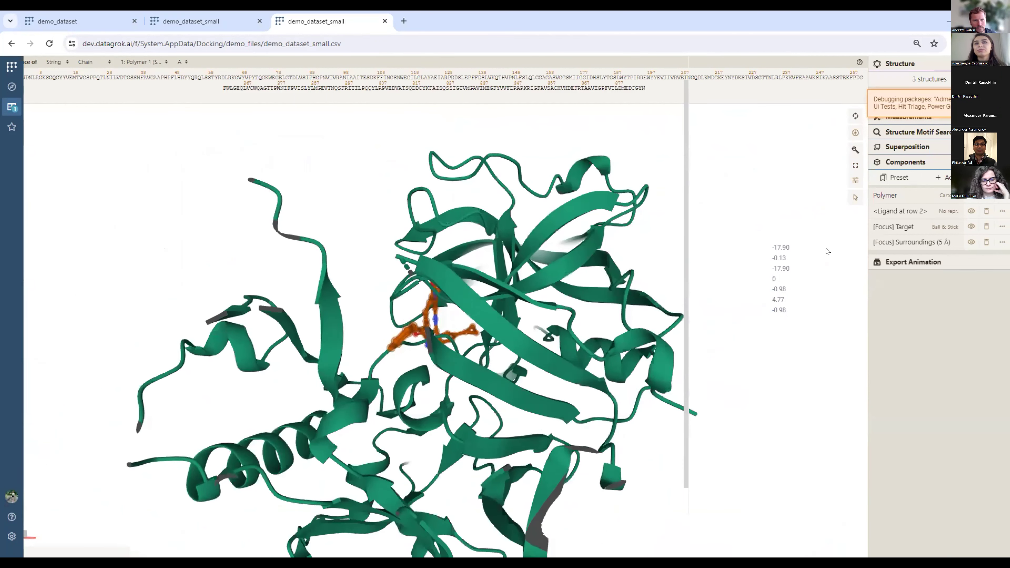
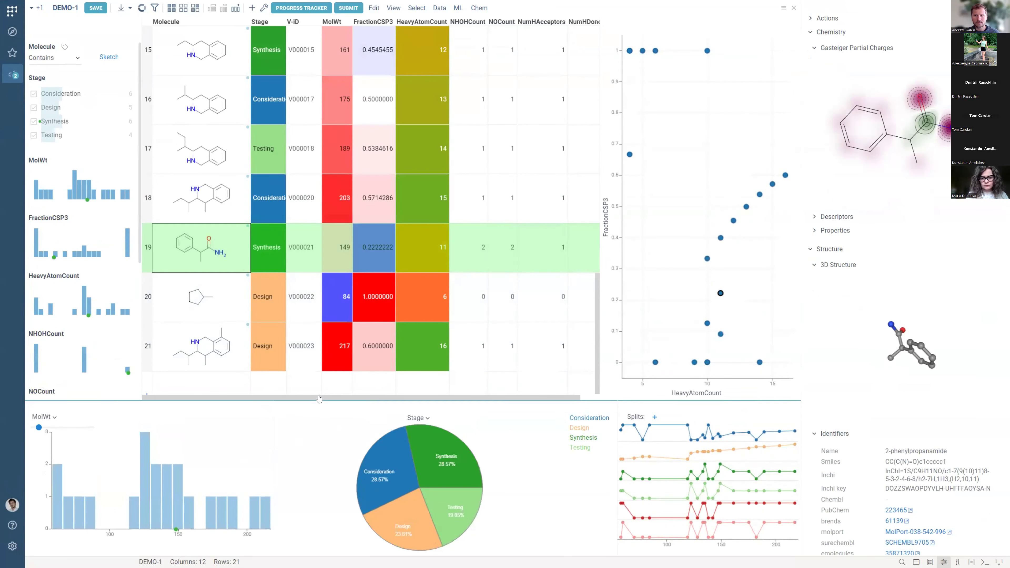
scroll(329, 335, "up", 2)
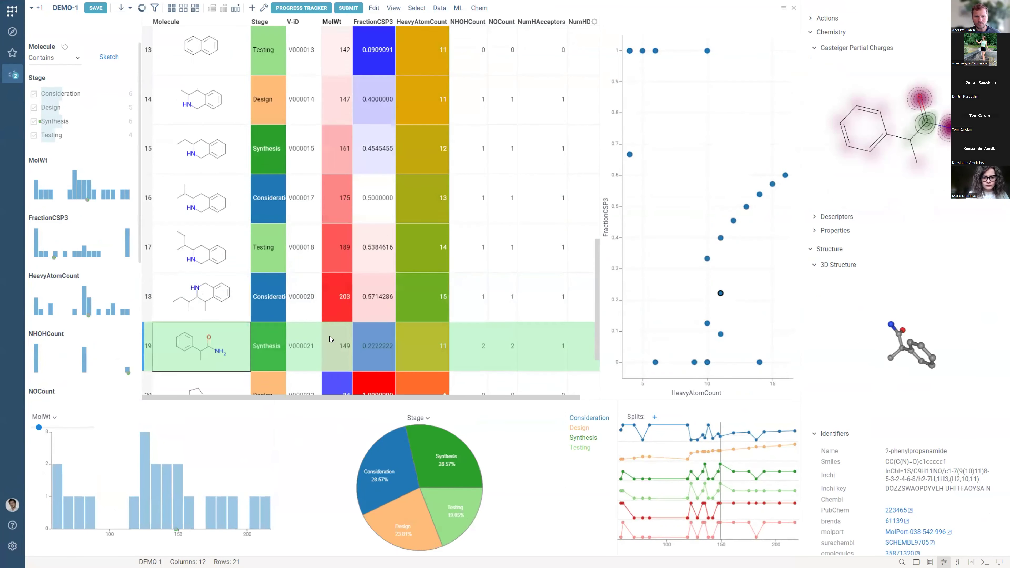
scroll(328, 336, "down", 2)
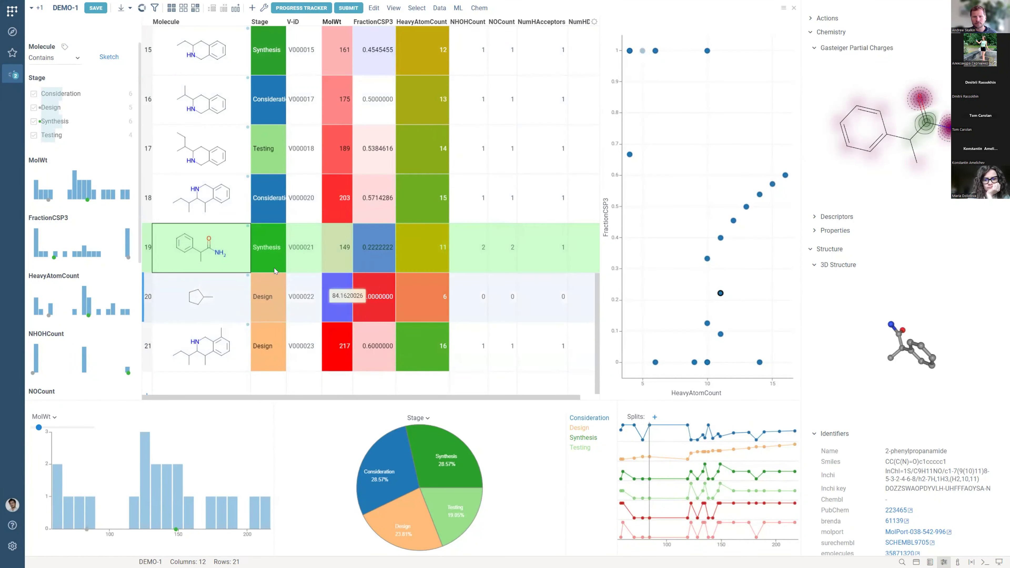
scroll(274, 267, "up", 4)
scroll(241, 266, "down", 4)
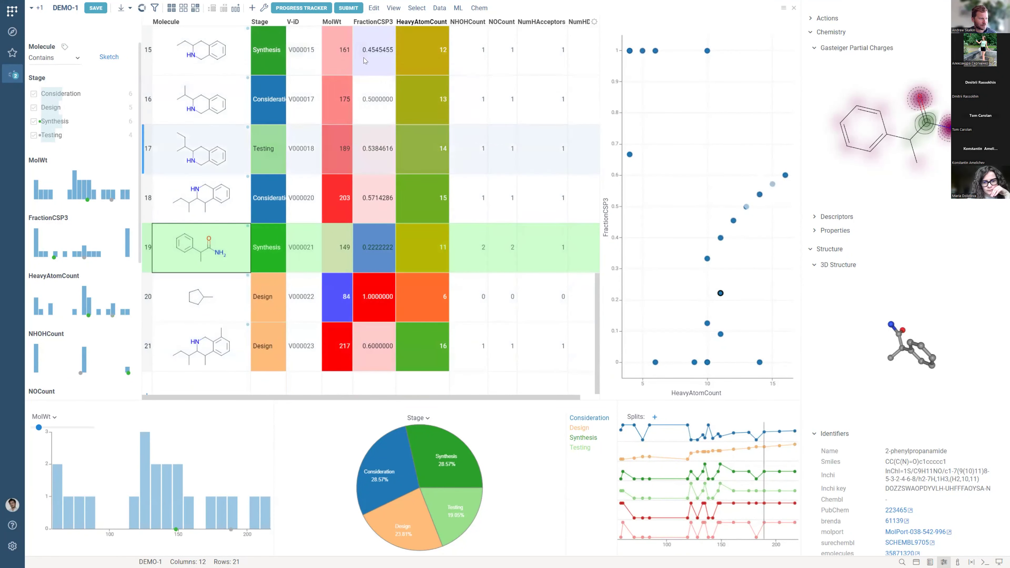
left_click_drag(293, 398, 322, 397)
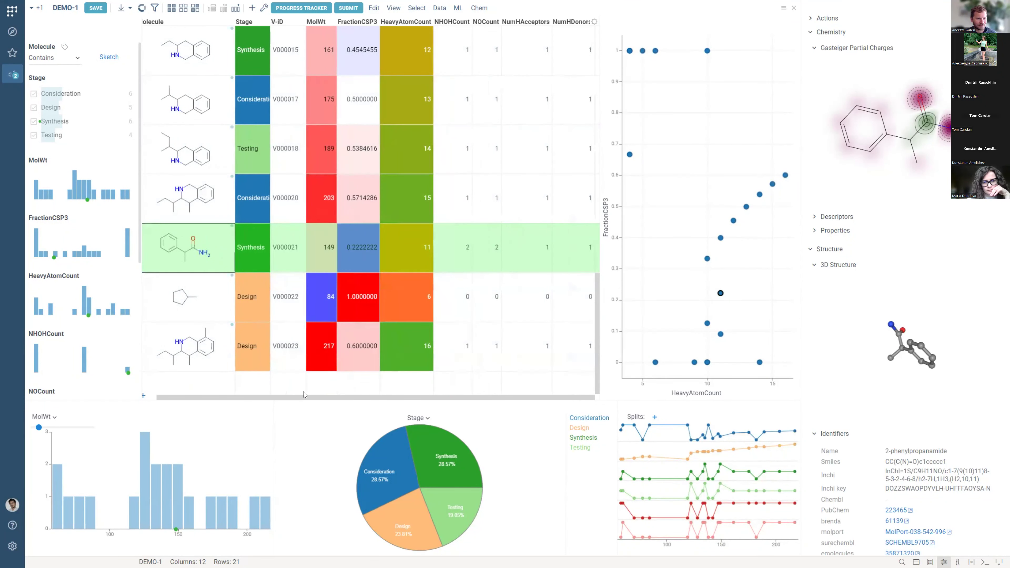
left_click_drag(296, 398, 250, 394)
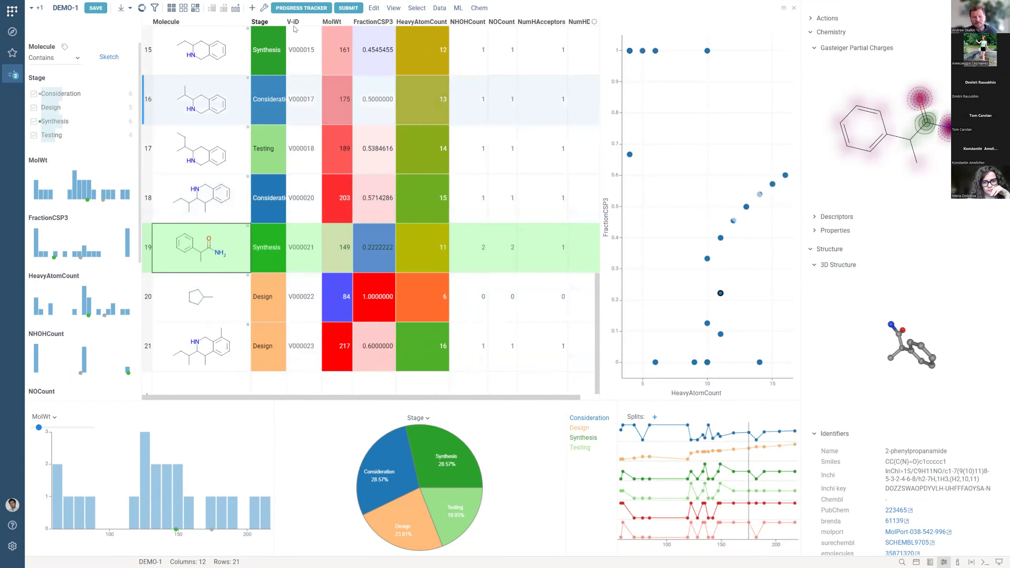
Add a new molecule row to the DEMO-1 campaign table and sketch a benzene ring as its structure
left_click(251, 8)
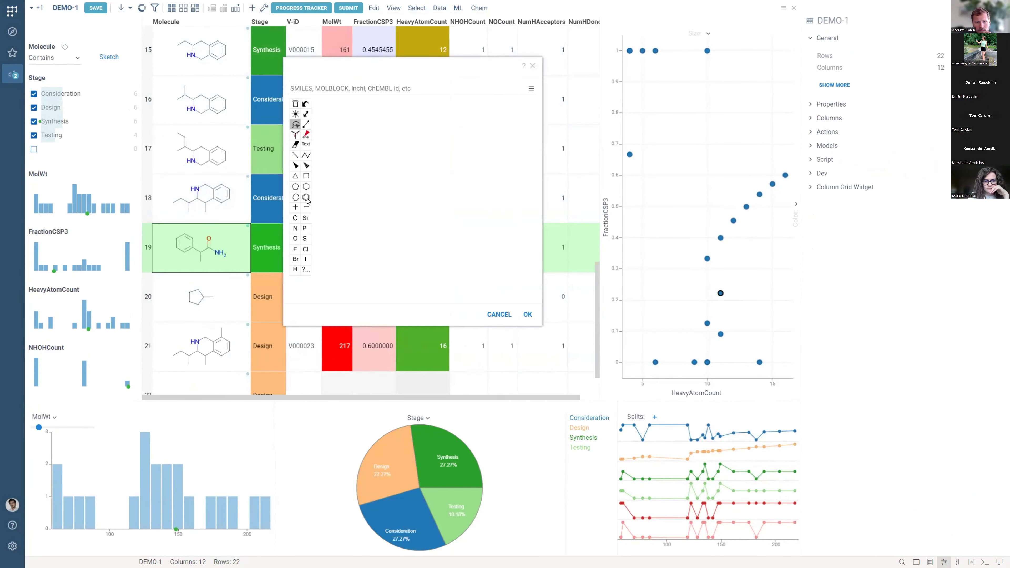
left_click(306, 199)
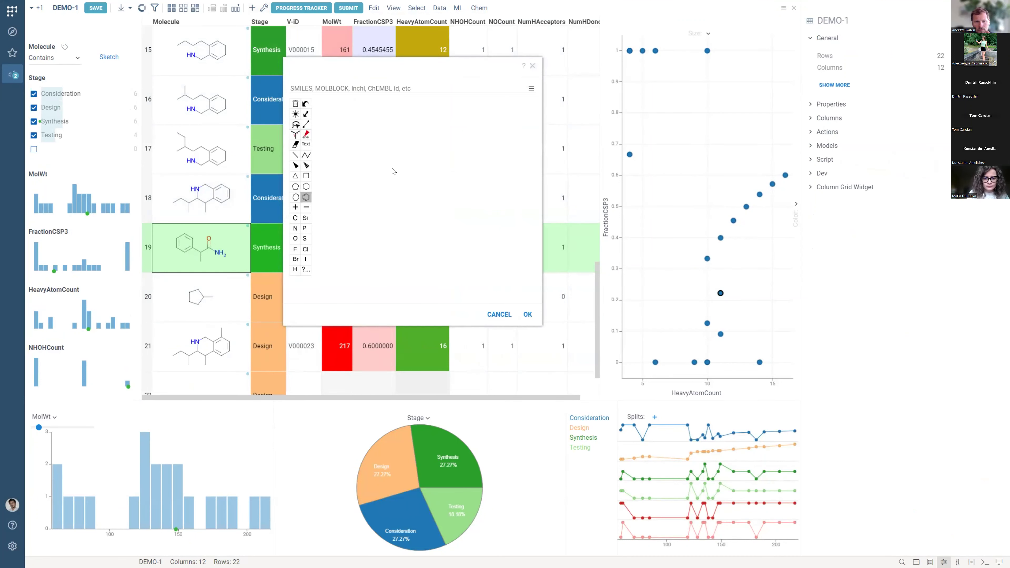
left_click(400, 171)
left_click(527, 314)
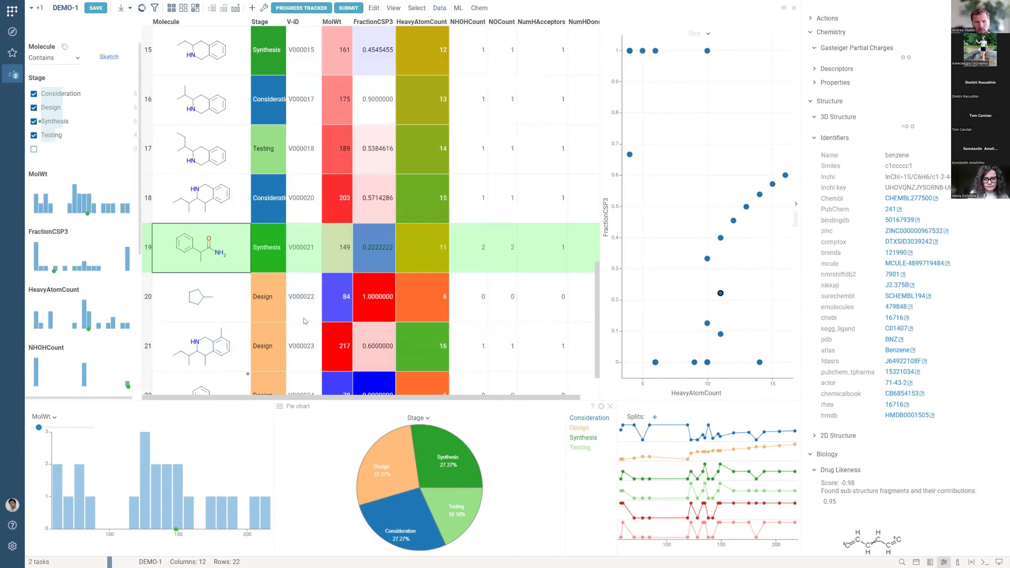
scroll(368, 105, "down", 1)
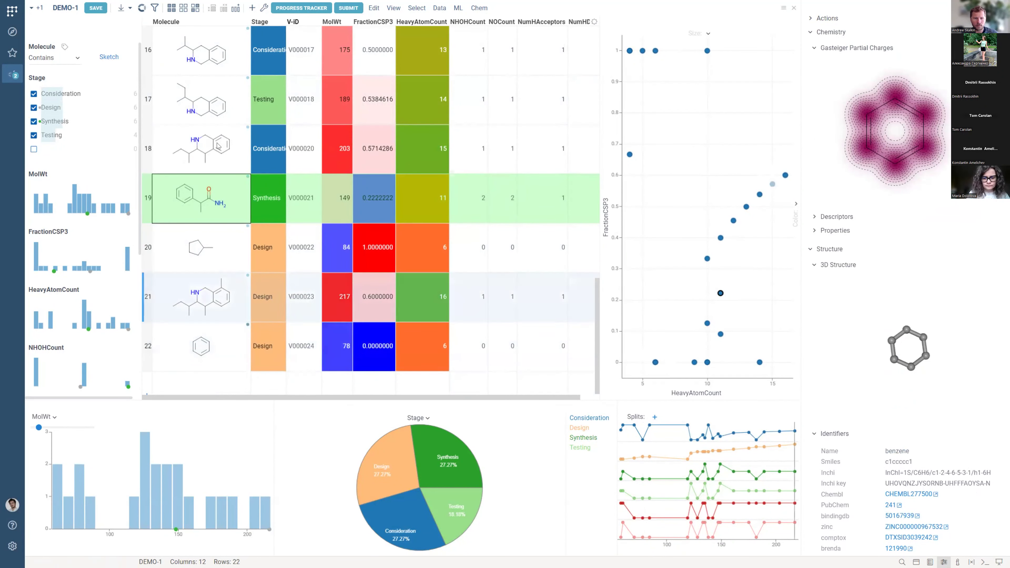
Duplicate molecule V000023 and add a methyl group to the copy's aromatic ring opposite the fused side
scroll(291, 287, "up", 4)
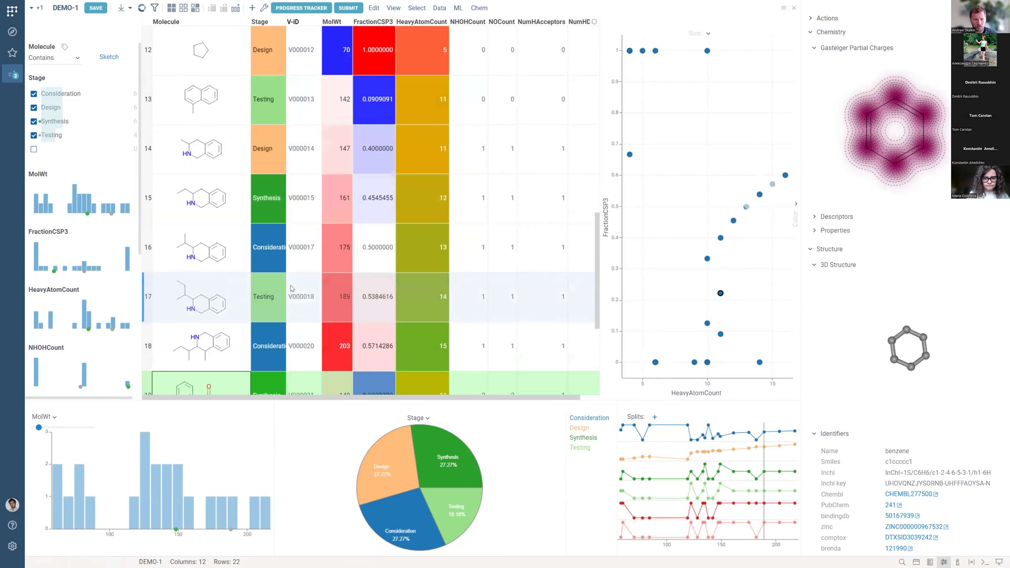
scroll(294, 277, "down", 4)
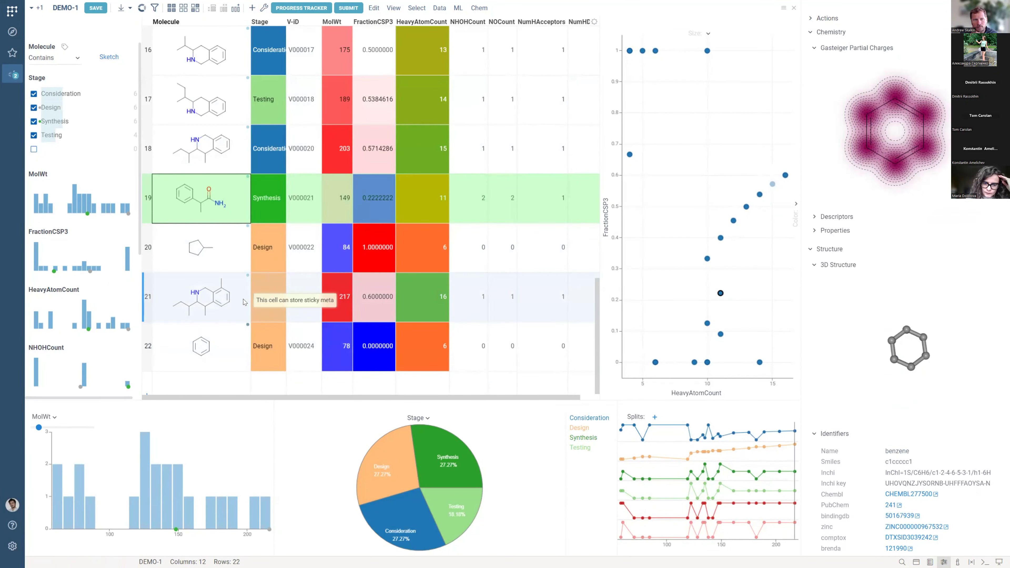
right_click(237, 290)
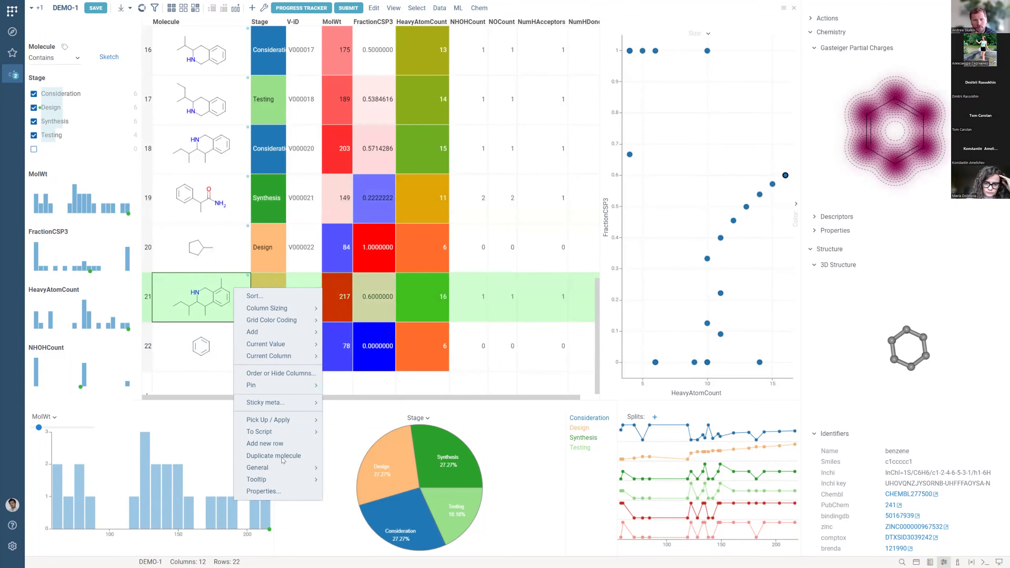
left_click(293, 456)
left_click_drag(389, 283, 390, 94)
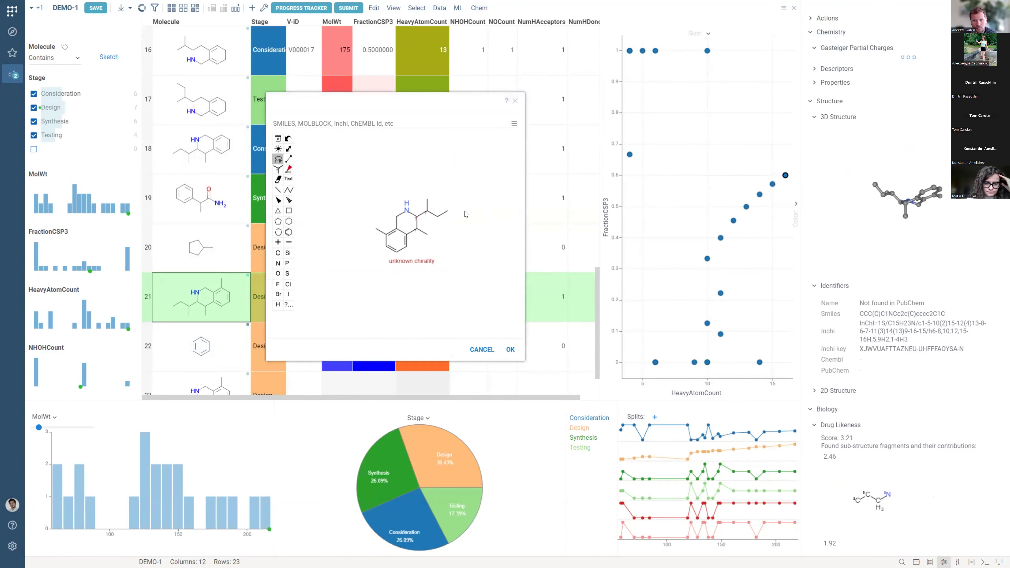
left_click(277, 190)
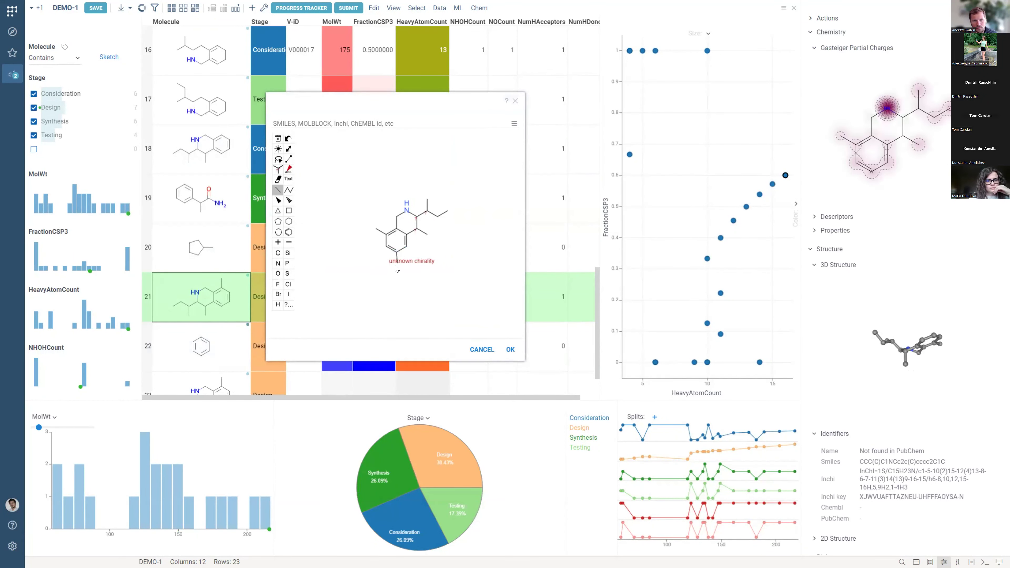
left_click(510, 350)
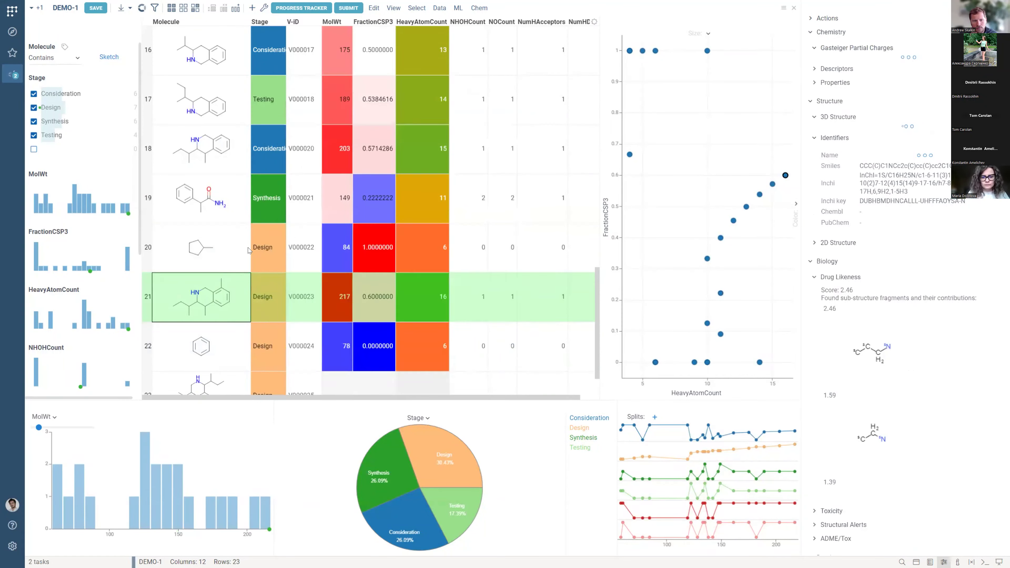
scroll(248, 279, "down", 1)
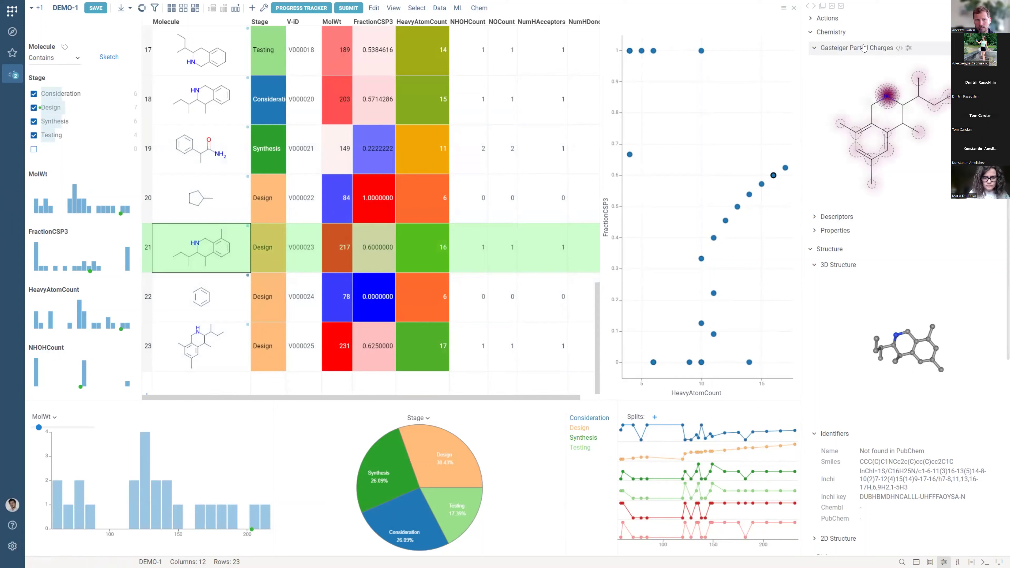
In the Progress Tracker, move the V000025 molecule card from the Design stage to Synthesis
scroll(863, 350, "down", 2)
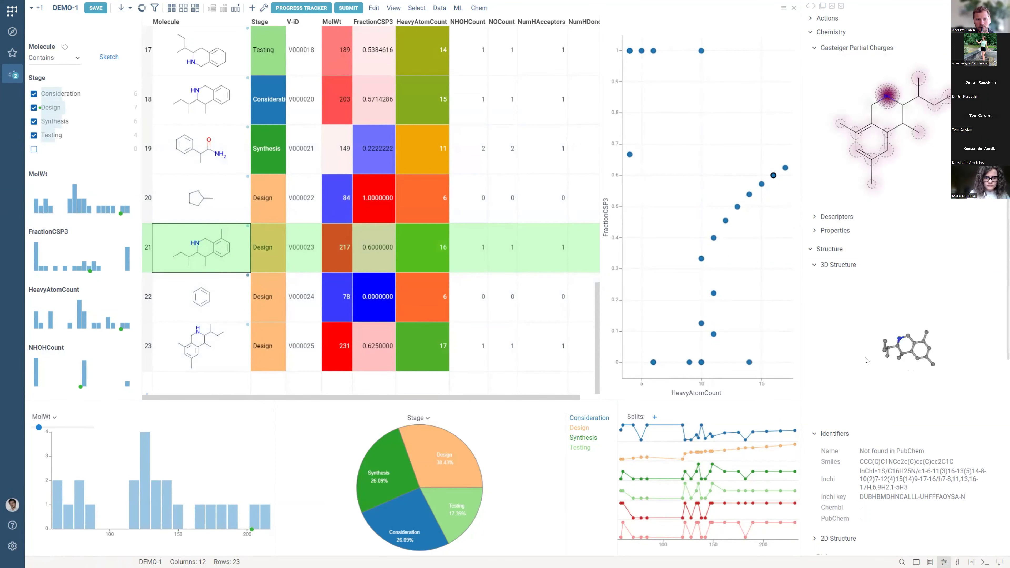
scroll(223, 164, "up", 3)
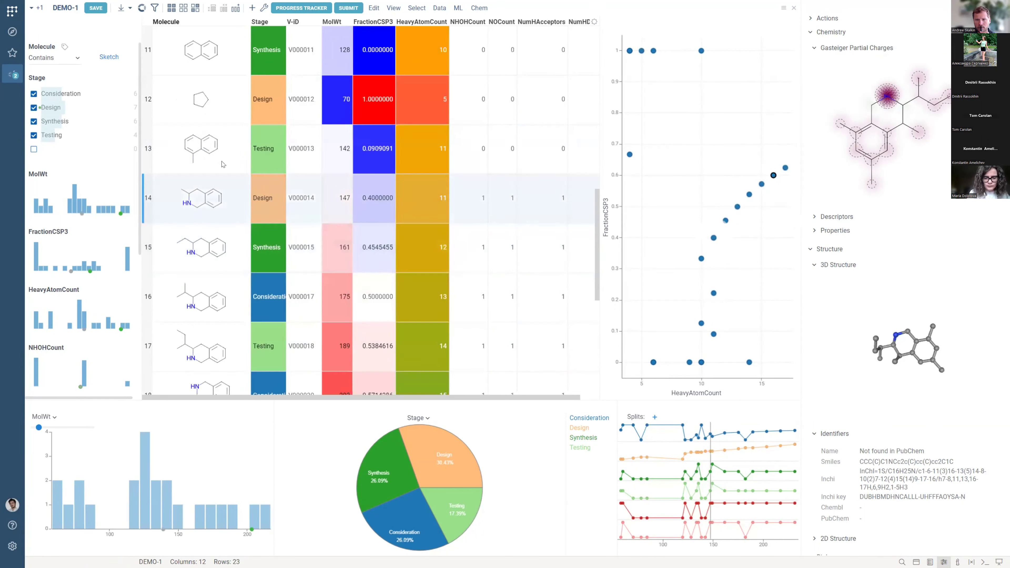
scroll(223, 164, "up", 5)
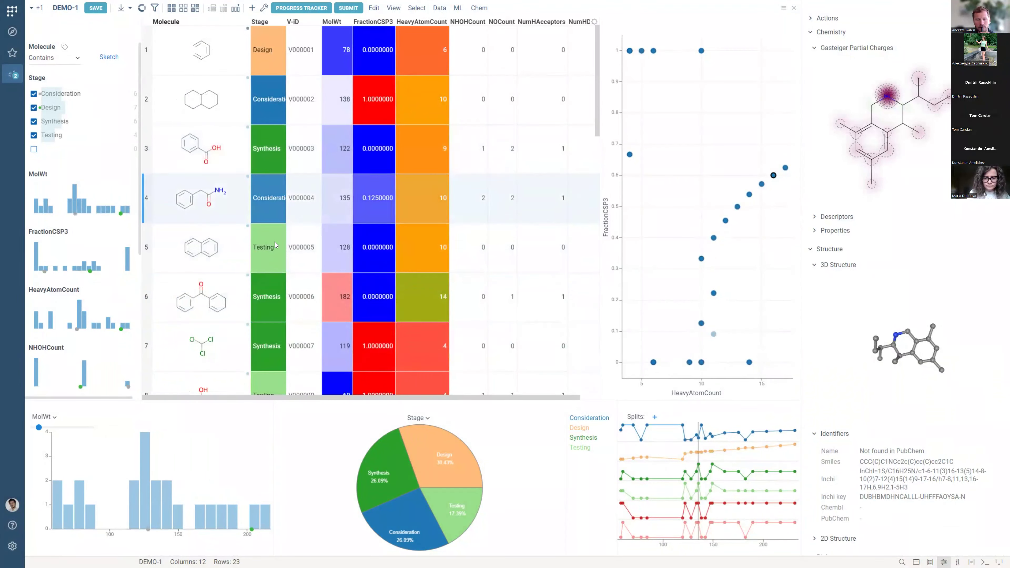
scroll(275, 244, "down", 5)
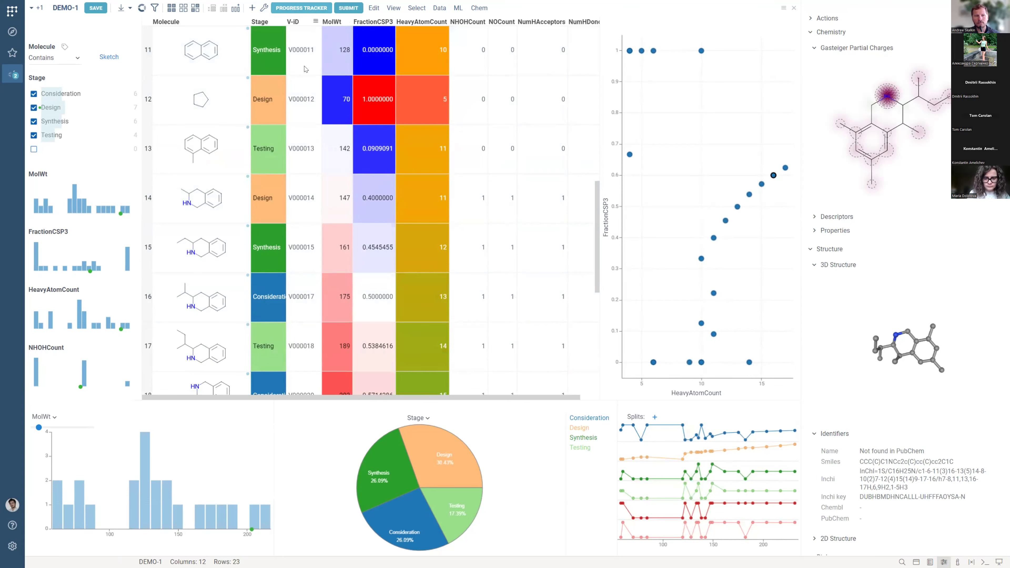
left_click(300, 8)
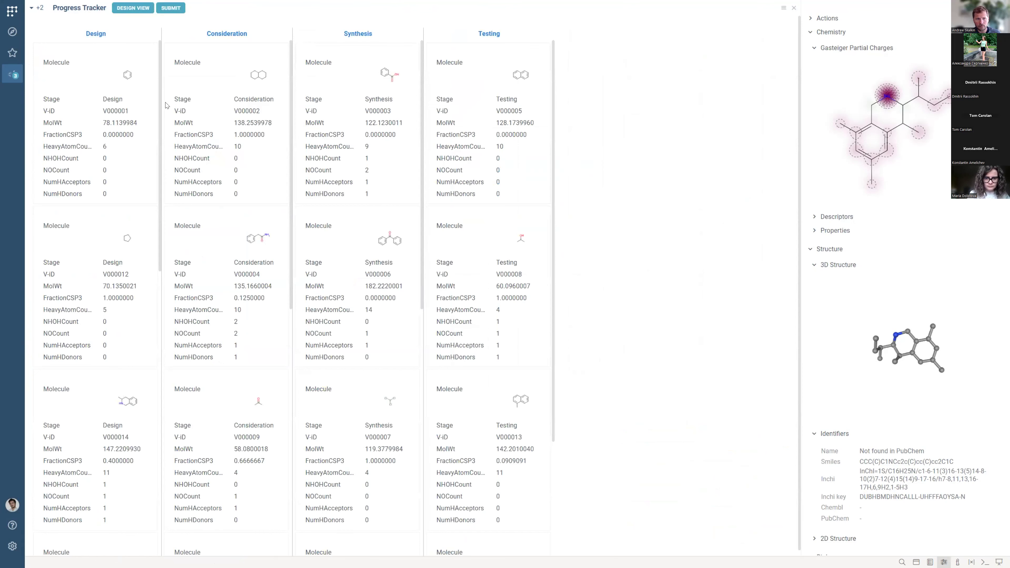
scroll(125, 176, "down", 5)
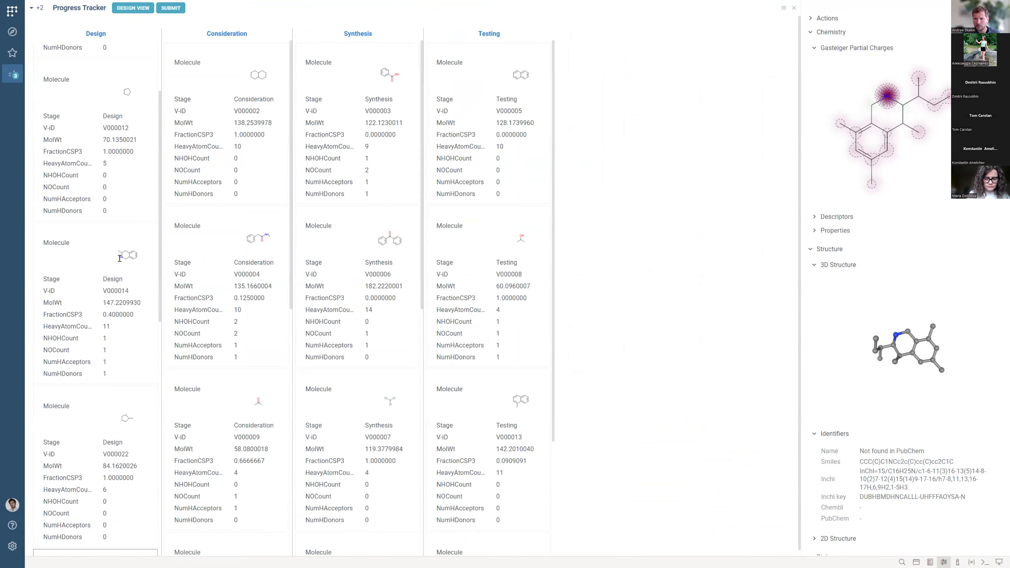
scroll(139, 158, "up", 5)
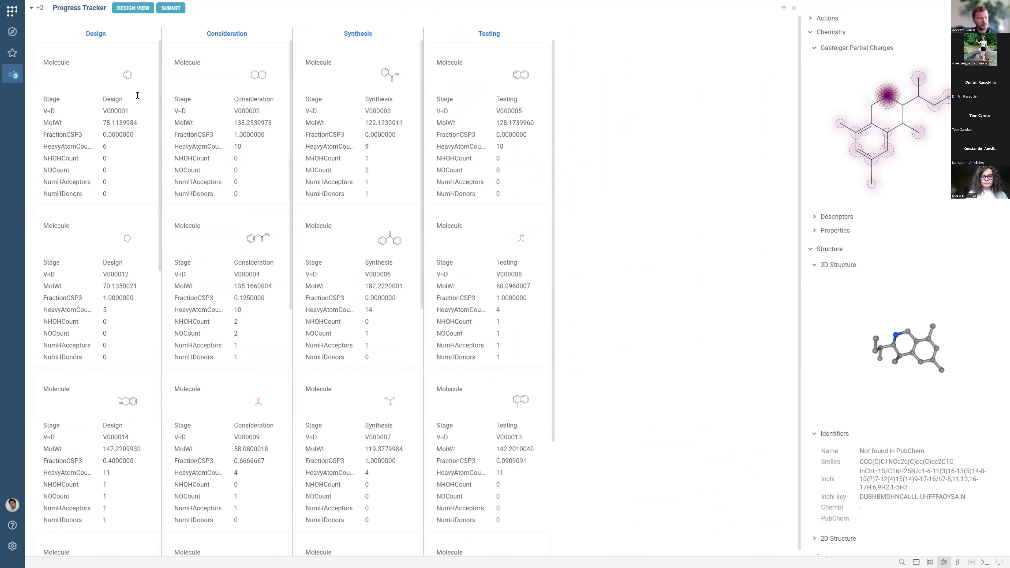
scroll(131, 252, "down", 10)
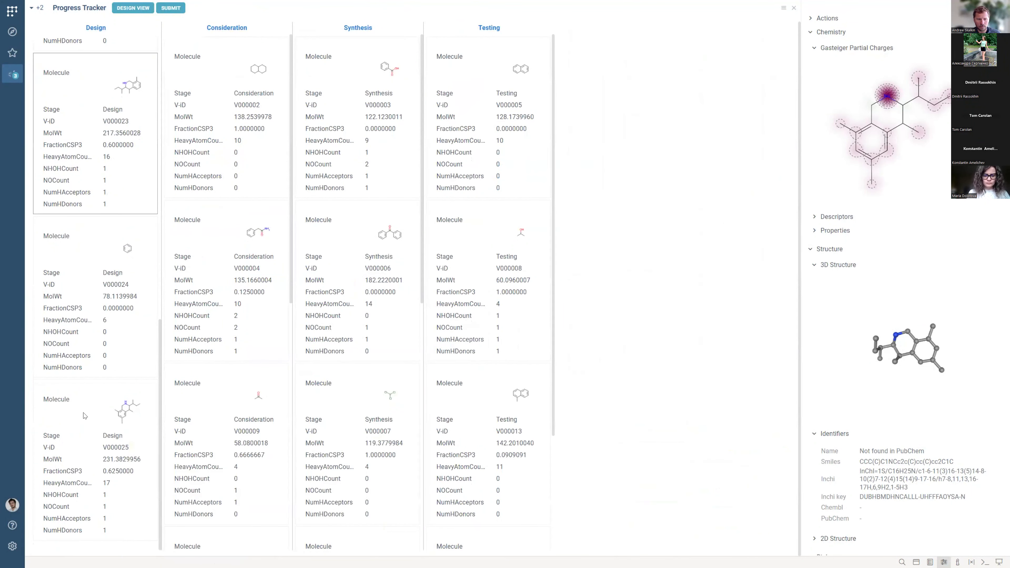
left_click_drag(135, 413, 371, 429)
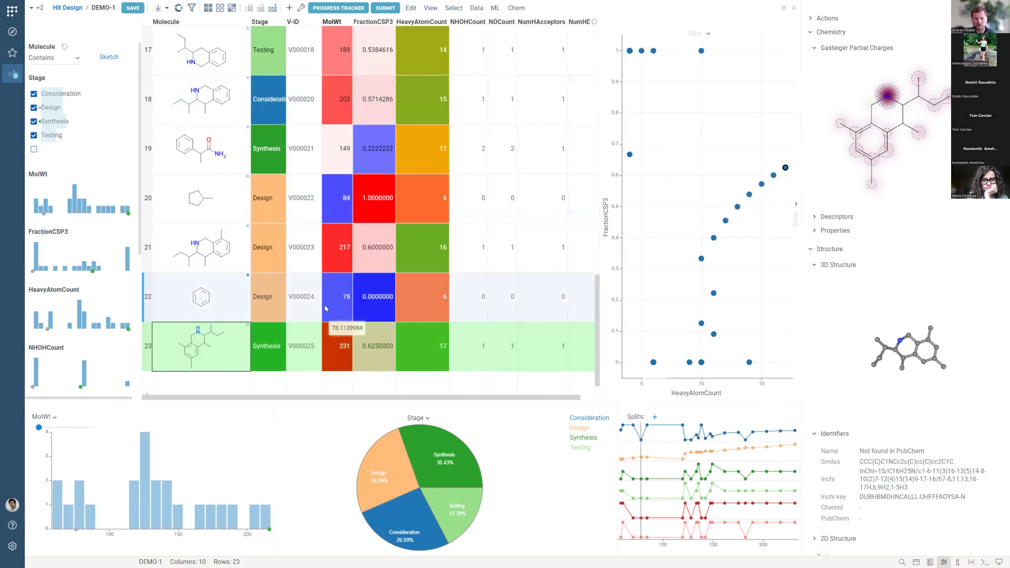
Add Toxicity risks to the campaign's computations, with Mutagenicity, Tumorigenicity, Irritating Effects and Reproductive Effects all enabled
left_click(300, 8)
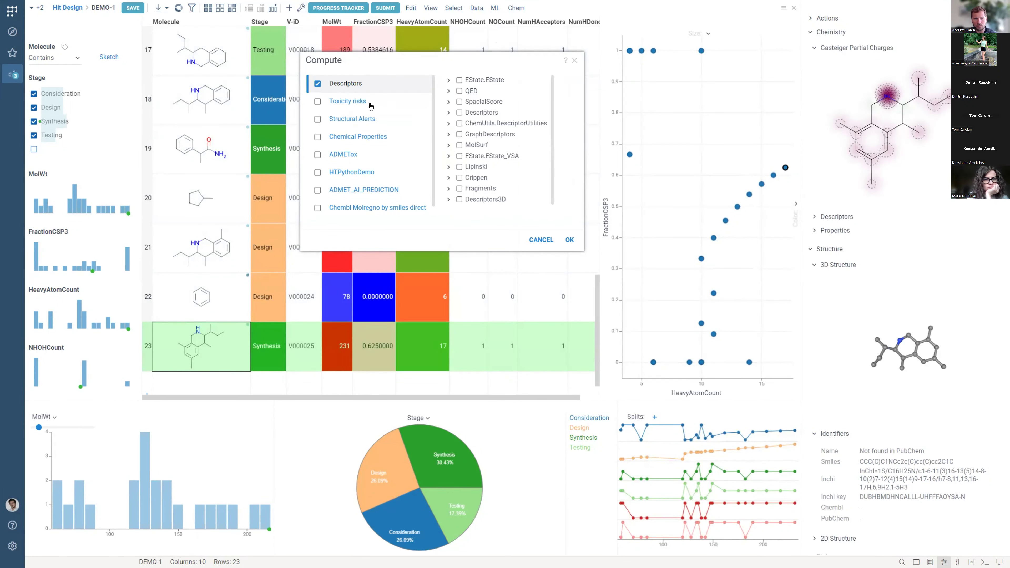
left_click(317, 102)
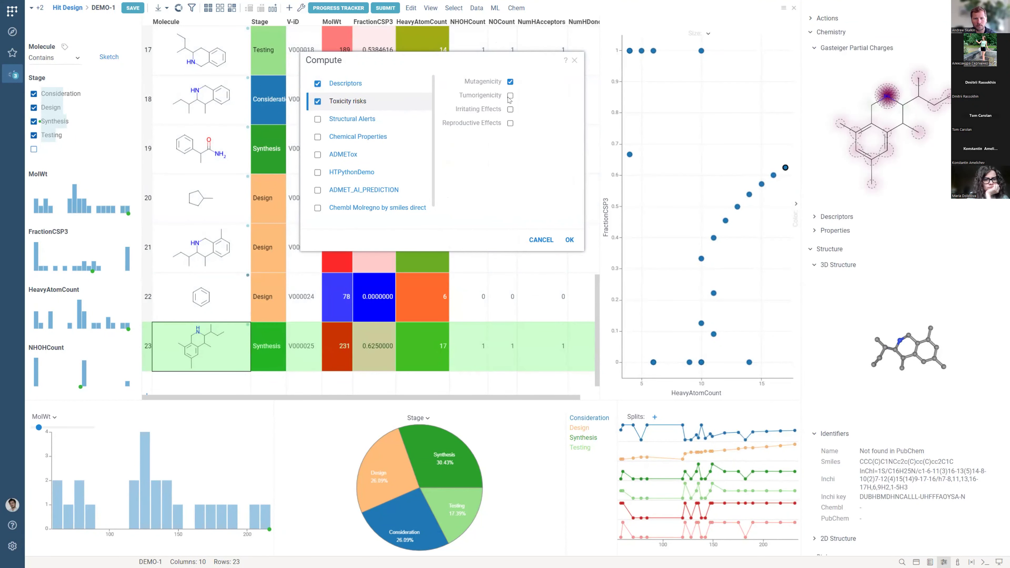
scroll(389, 164, "down", 1)
scroll(364, 149, "down", 1)
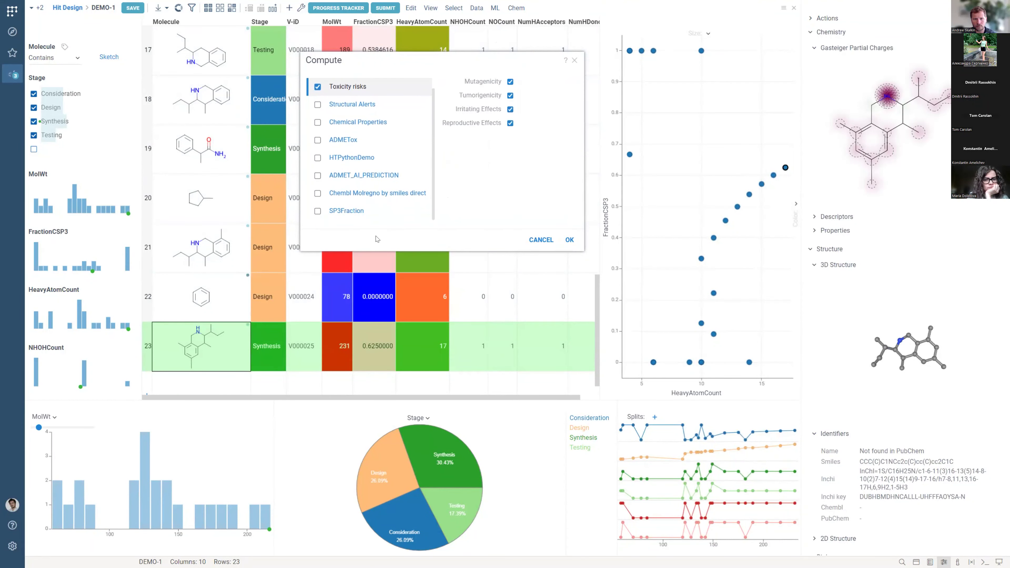
Review the available compute functions and run the selected Descriptors and Toxicity risks computations on the molecule table
scroll(372, 127, "up", 1)
scroll(392, 187, "down", 1)
scroll(392, 171, "up", 1)
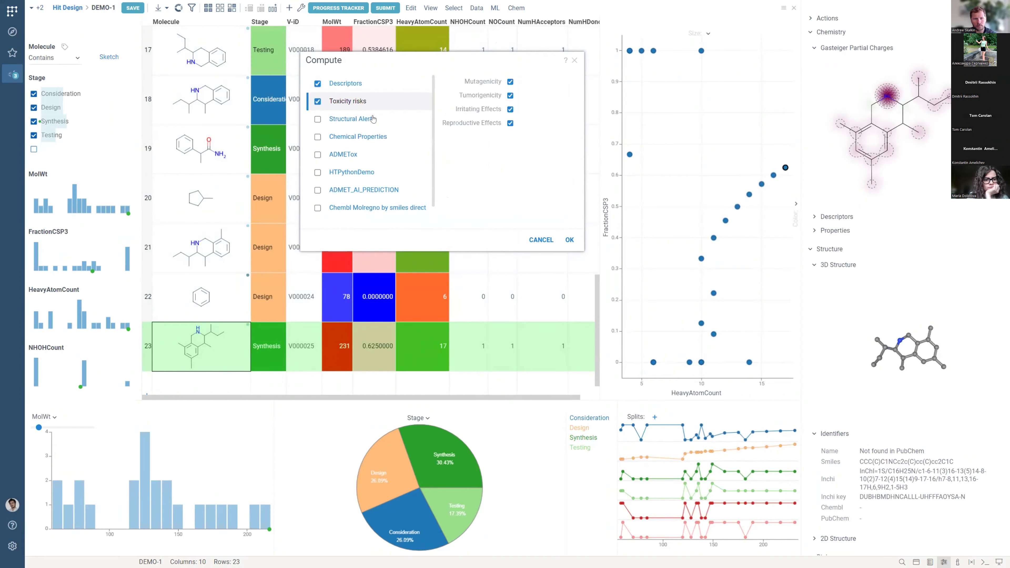
scroll(406, 129, "down", 1)
scroll(381, 137, "up", 1)
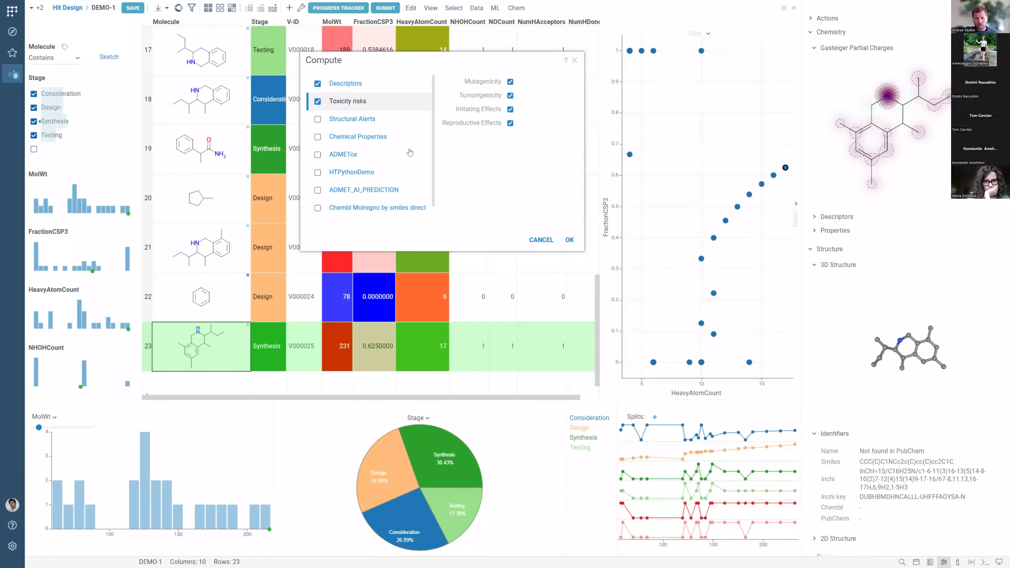
left_click_drag(406, 63, 385, 108)
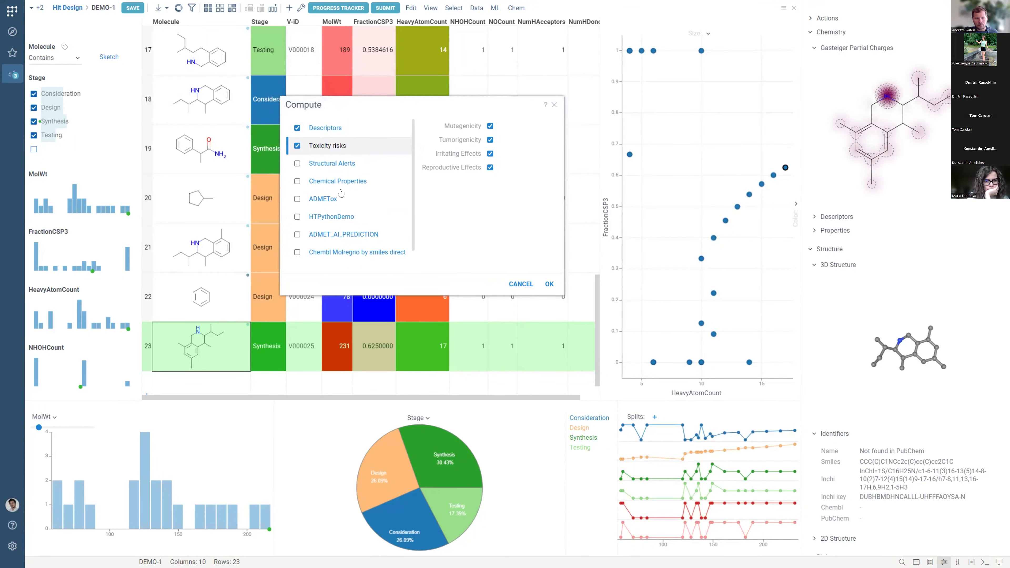
scroll(356, 244, "down", 1)
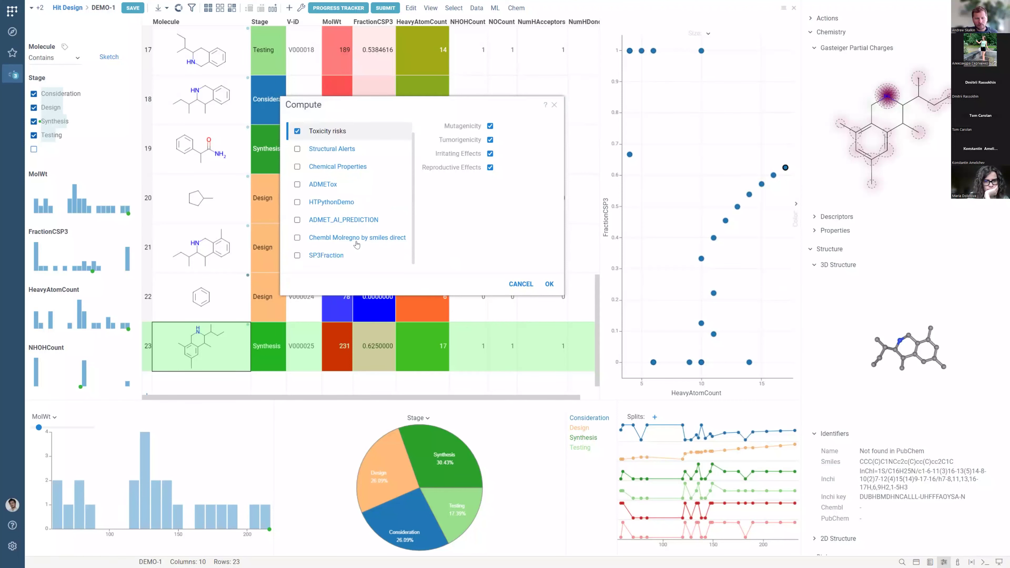
scroll(359, 182, "up", 1)
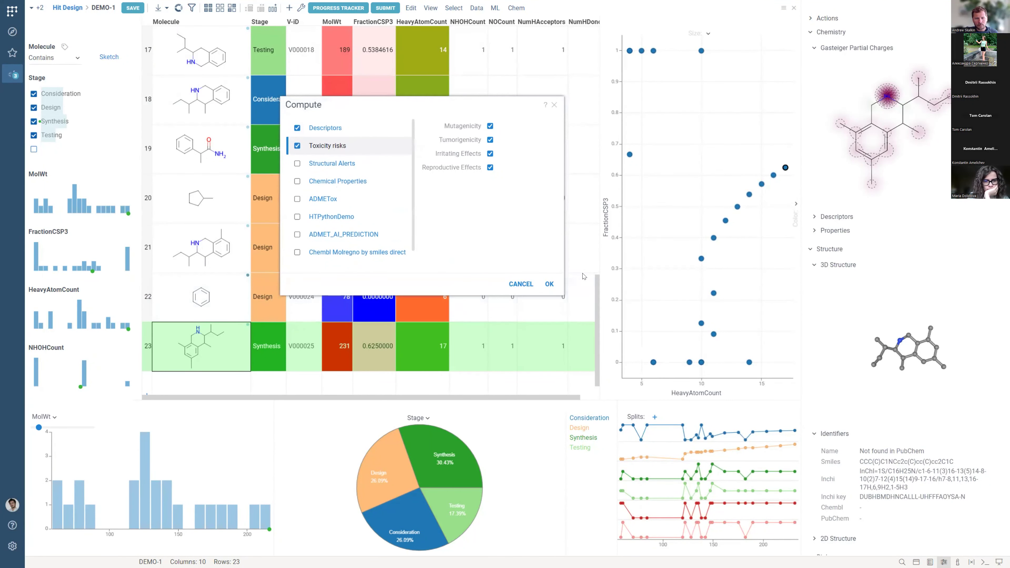
left_click(548, 284)
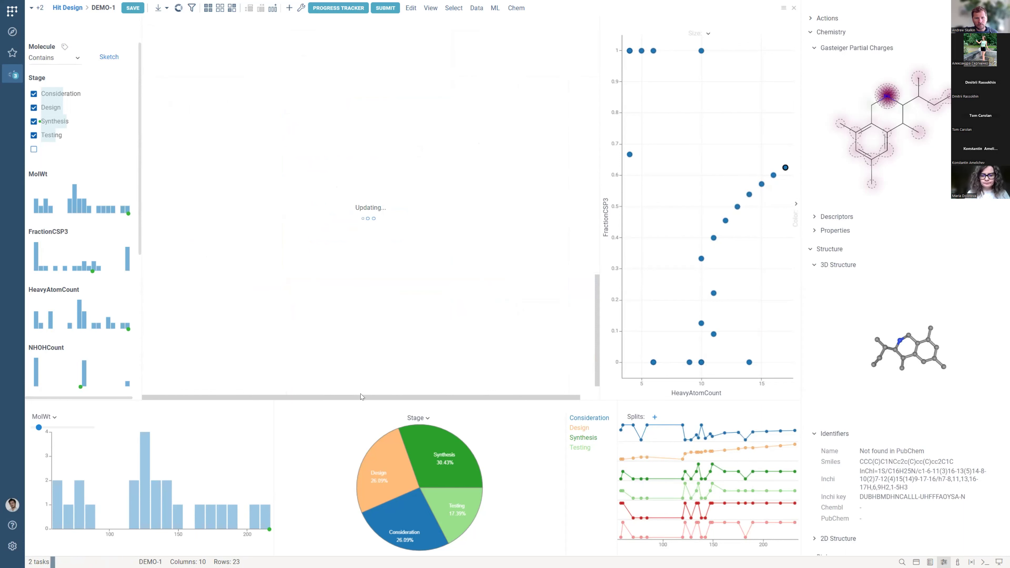
Examine the Mutagenicity, Tumorigenicity, Irritating effects and Reproductive effects columns across the molecules, including the V000025 row
scroll(462, 183, "up", 3)
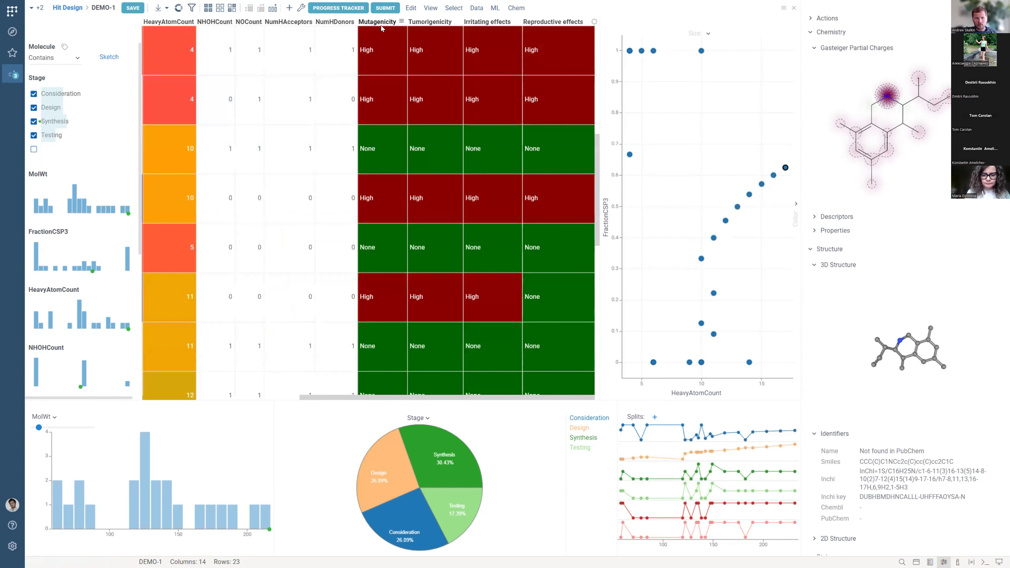
scroll(405, 249, "down", 2)
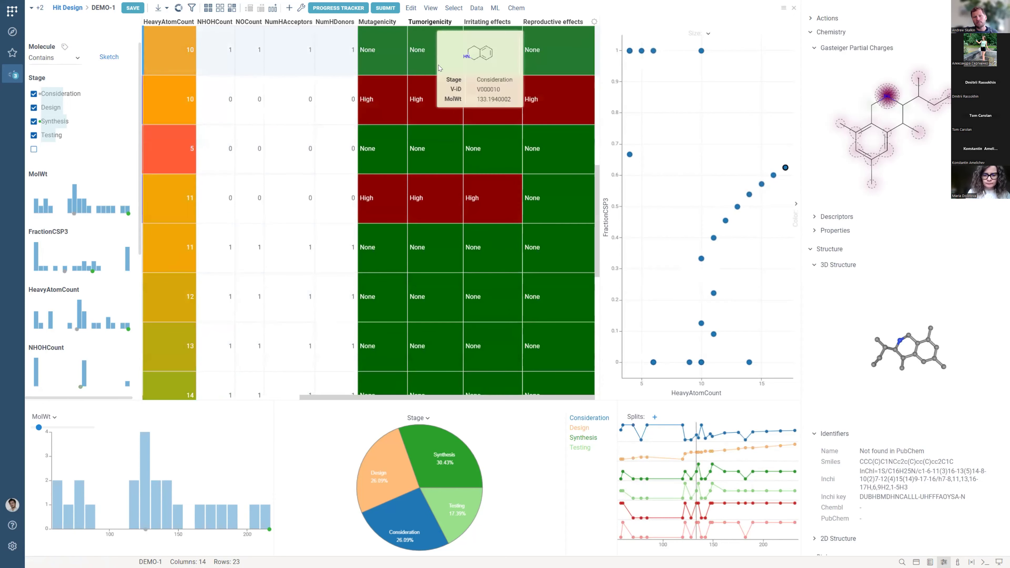
left_click_drag(448, 398, 290, 398)
scroll(350, 286, "down", 5)
scroll(349, 287, "down", 2)
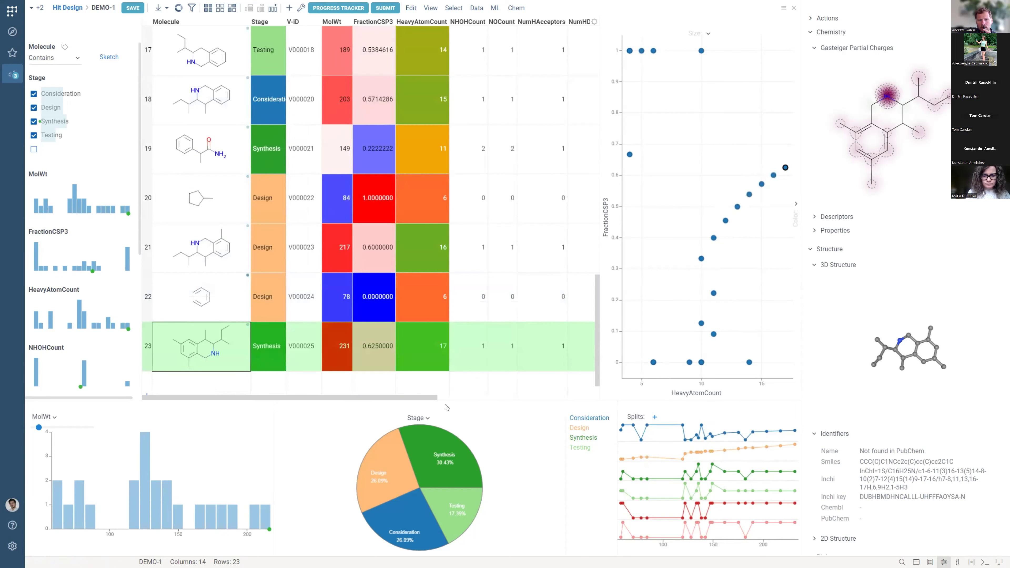
scroll(512, 57, "right", 5)
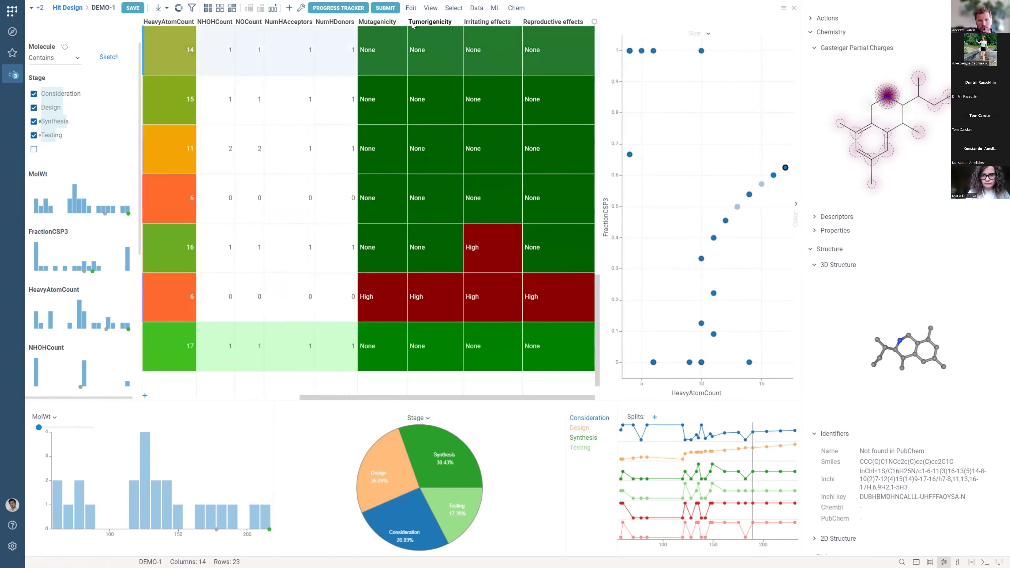
left_click_drag(435, 397, 268, 400)
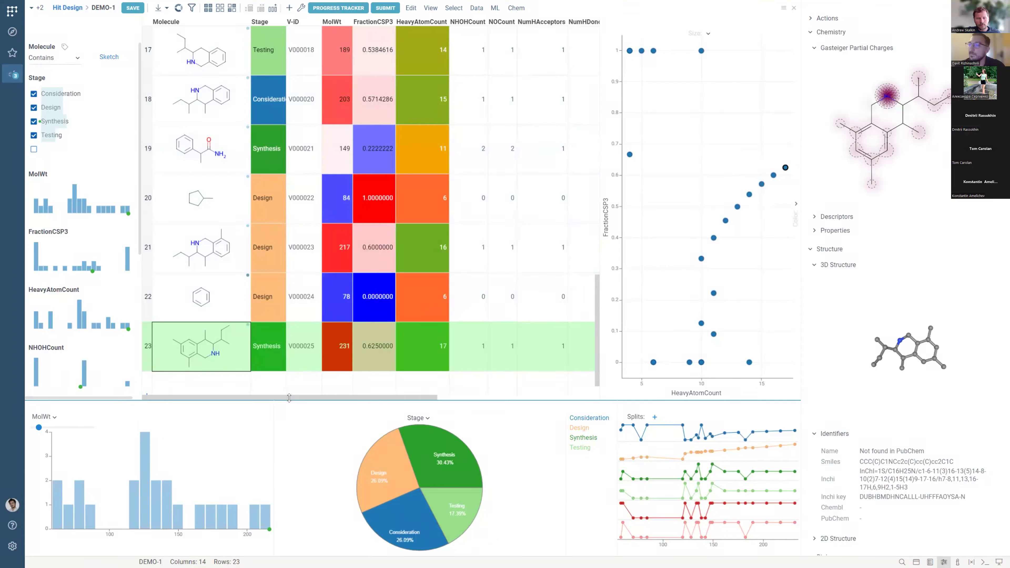
left_click_drag(289, 398, 289, 408)
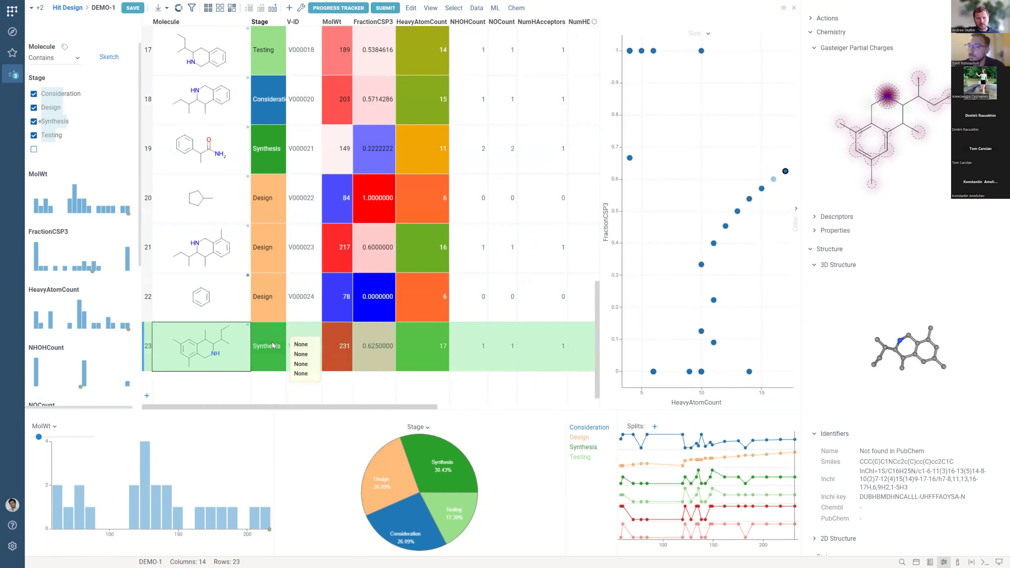
Look through the upper molecule rows and their Mutagenicity, Tumorigenicity, Irritating effects and Reproductive effects columns
scroll(268, 356, "up", 3)
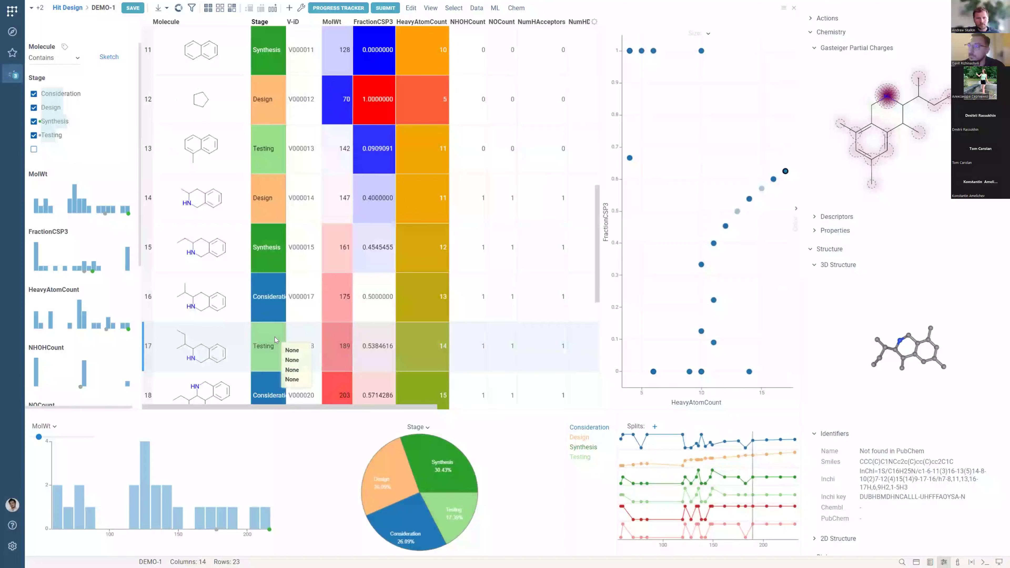
scroll(274, 332, "up", 1)
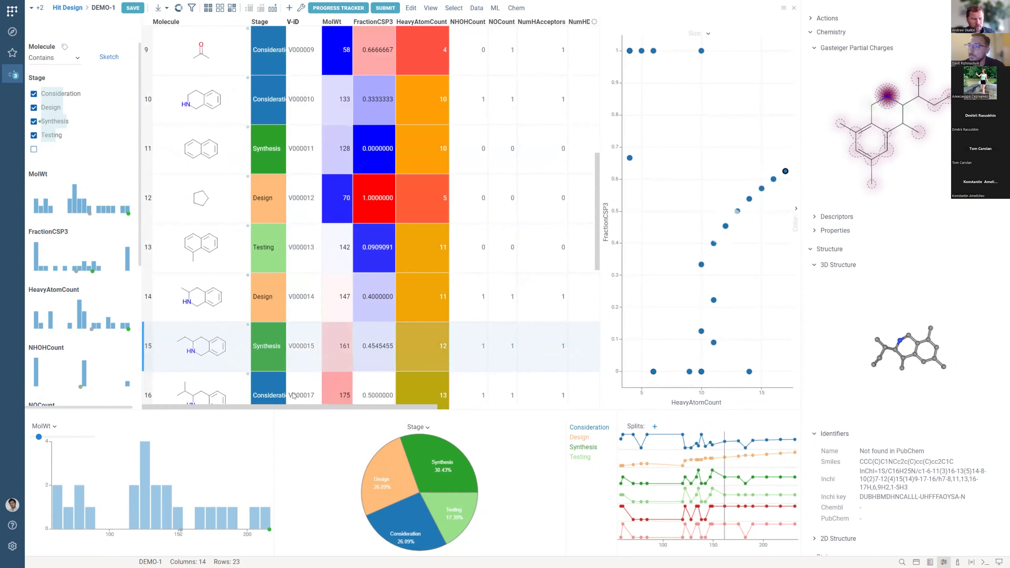
left_click_drag(278, 407, 470, 413)
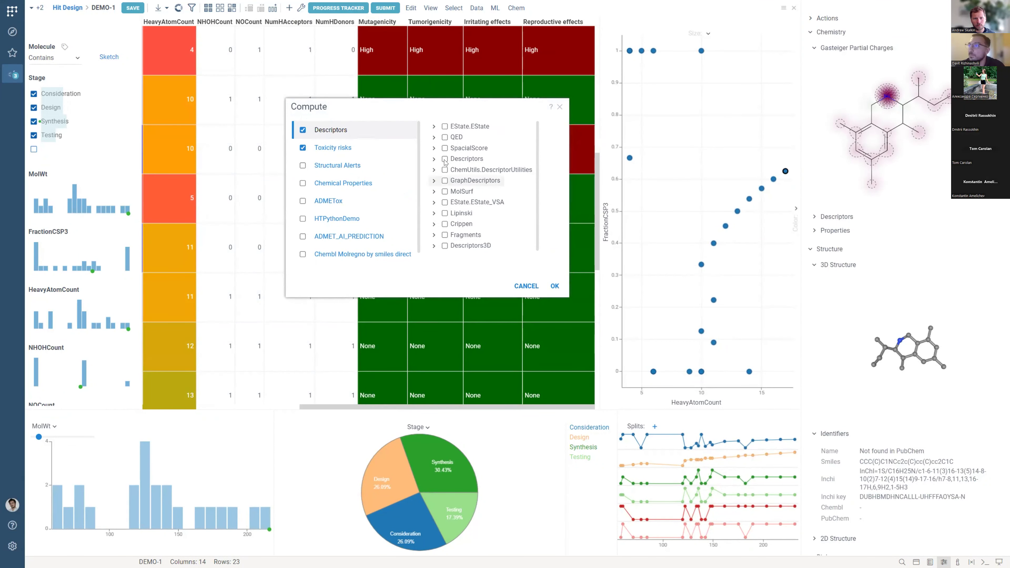
Review the individual options under Descriptors and Toxicity risks in the Compute settings, and close them without running anything
left_click(433, 160)
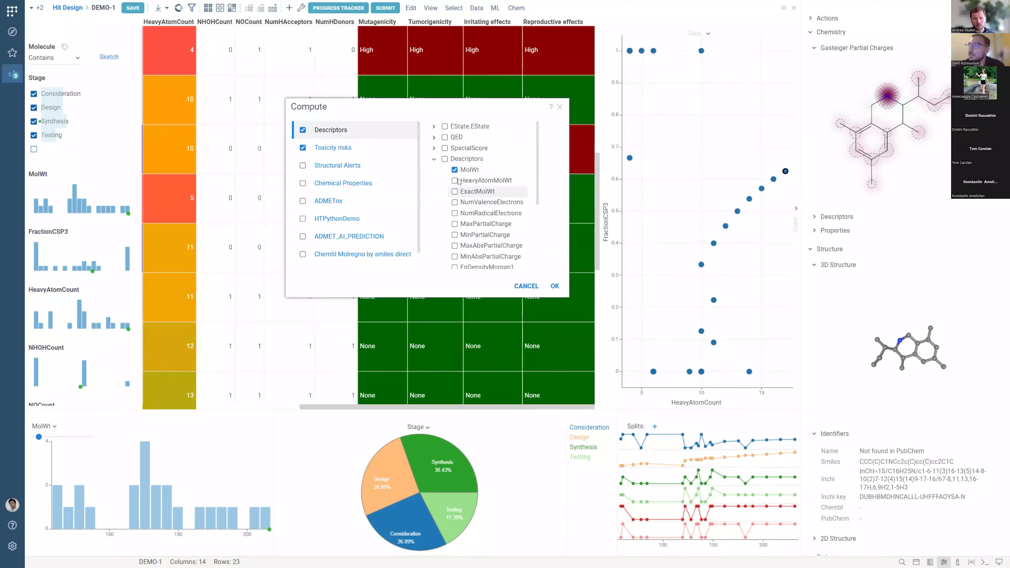
scroll(458, 171, "down", 3)
scroll(458, 170, "down", 1)
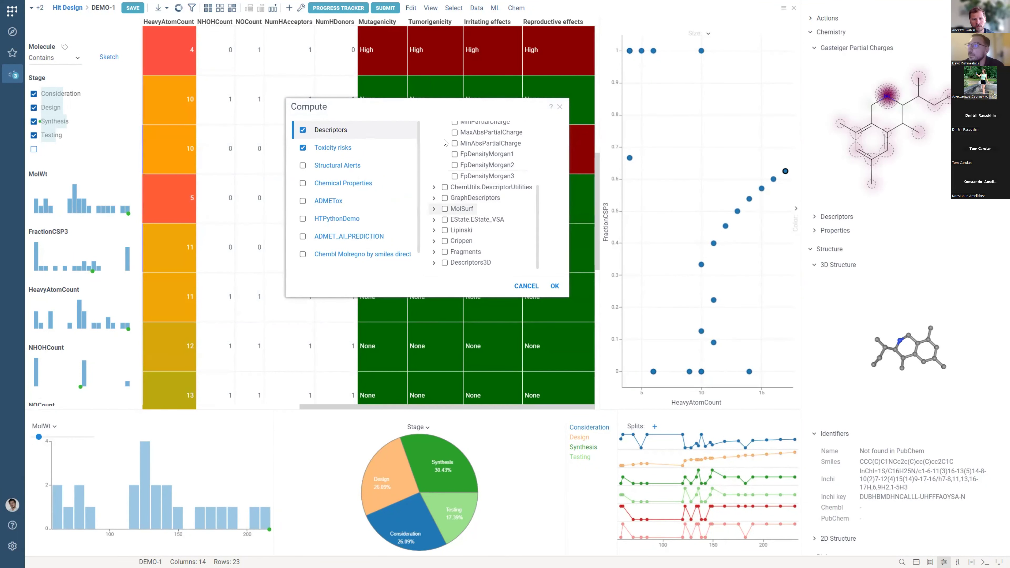
scroll(489, 177, "up", 3)
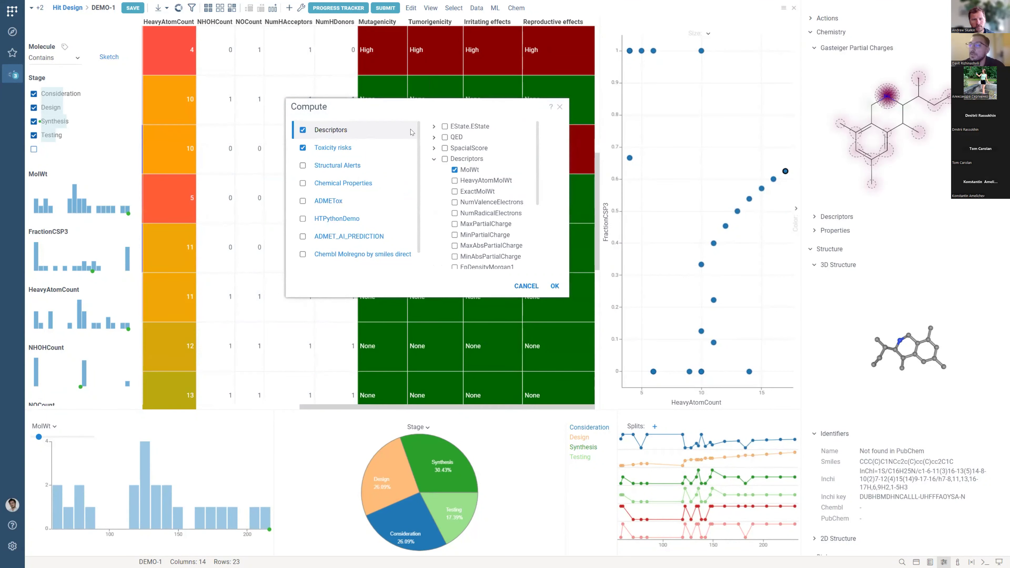
left_click(336, 151)
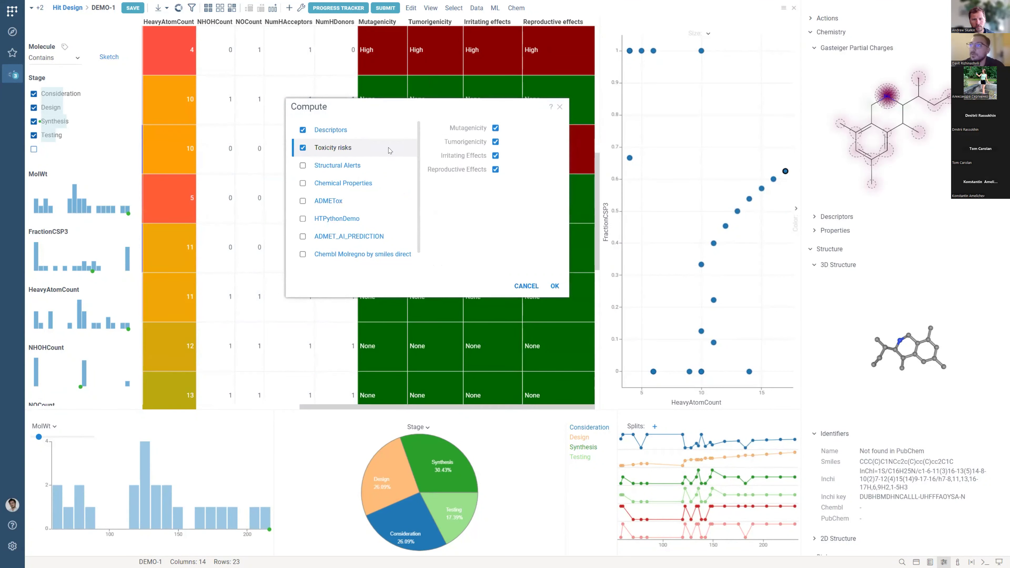
left_click(559, 107)
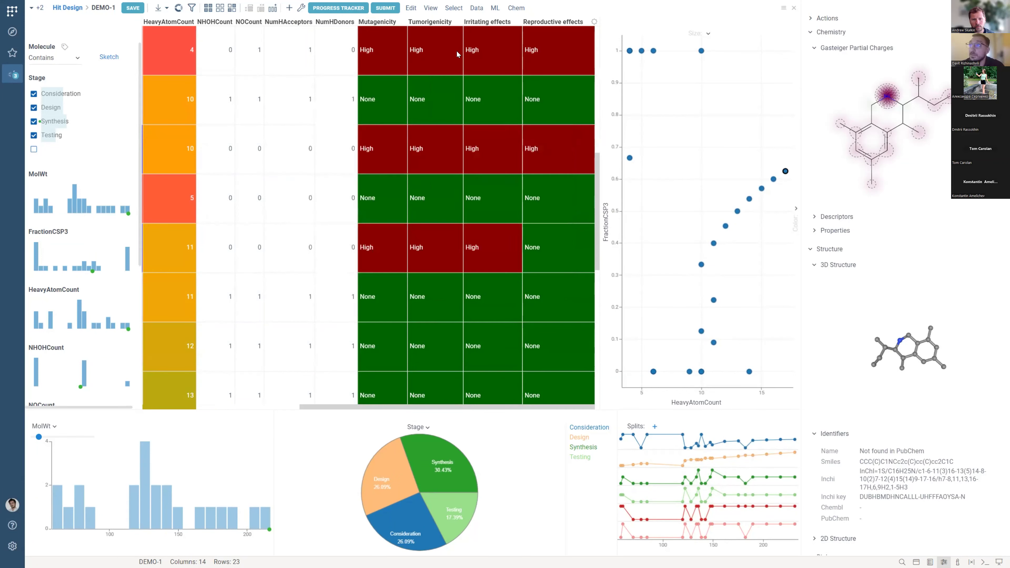
View the DEMO-1 campaign's submission summary and close it without submitting
left_click(384, 9)
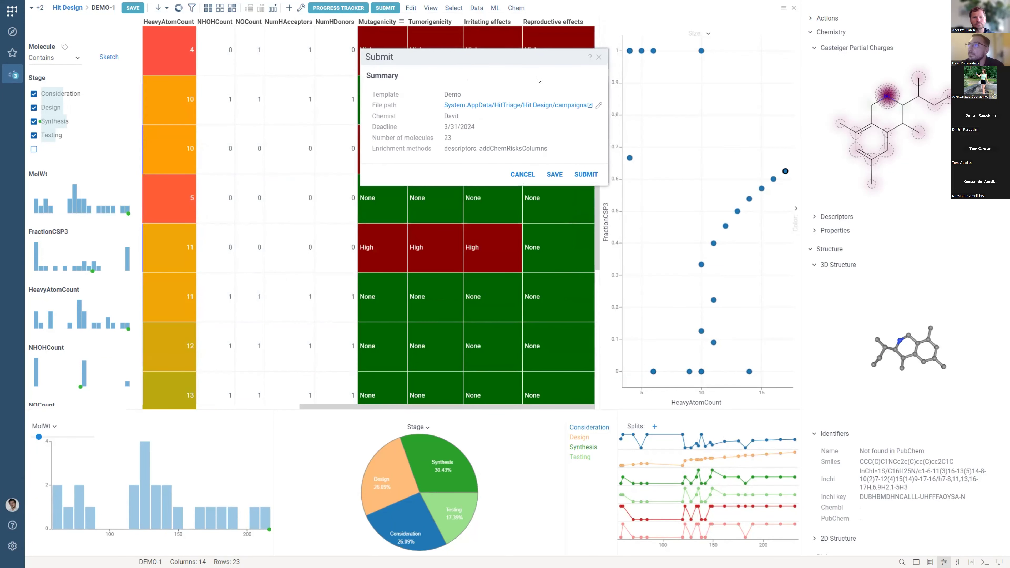
left_click(598, 57)
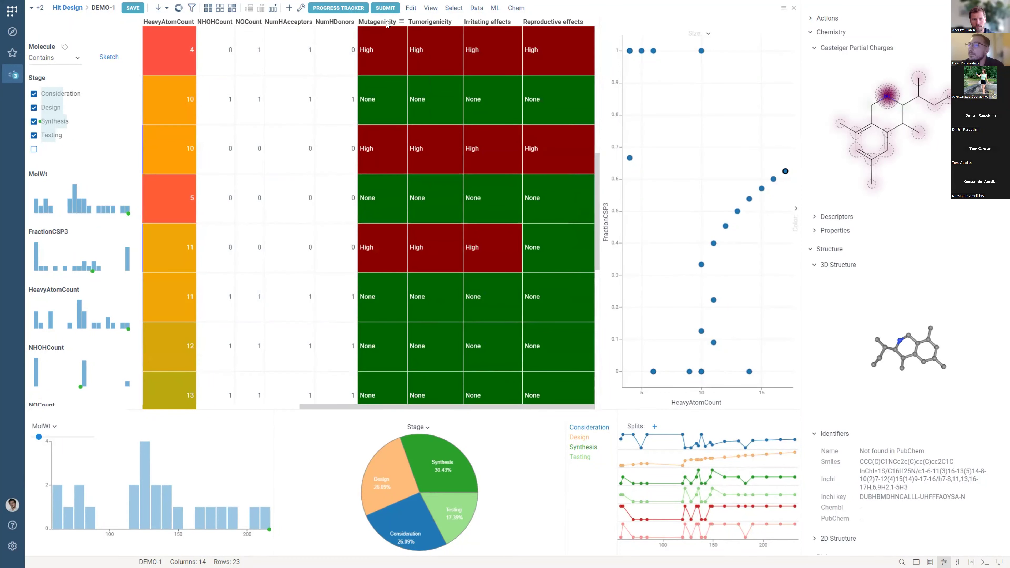
mouse_move(399, 87)
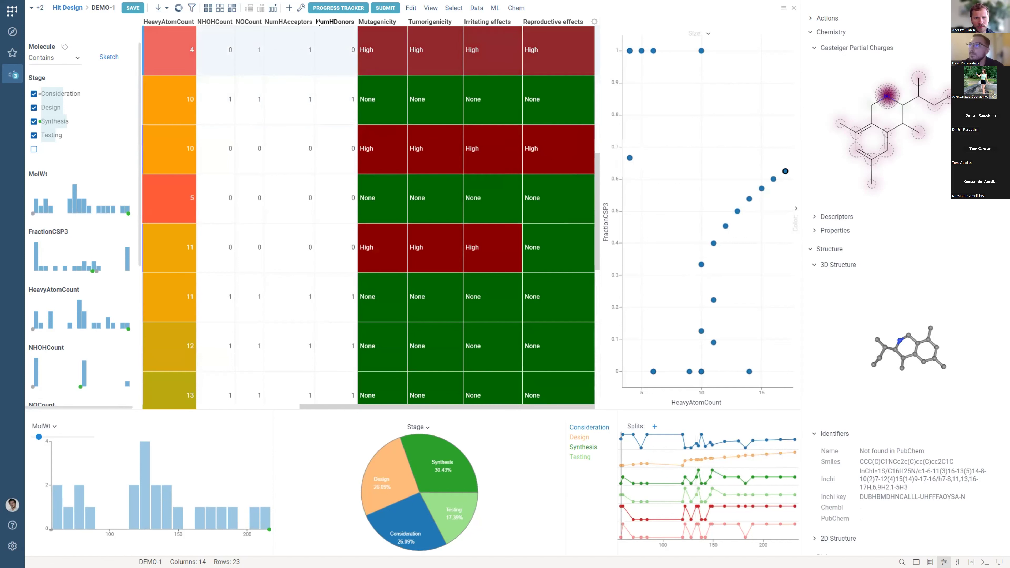
Reopen the Compute settings to check the available functions and the Toxicity risks options, and cancel without computing
left_click(301, 7)
left_click_drag(445, 124, 364, 108)
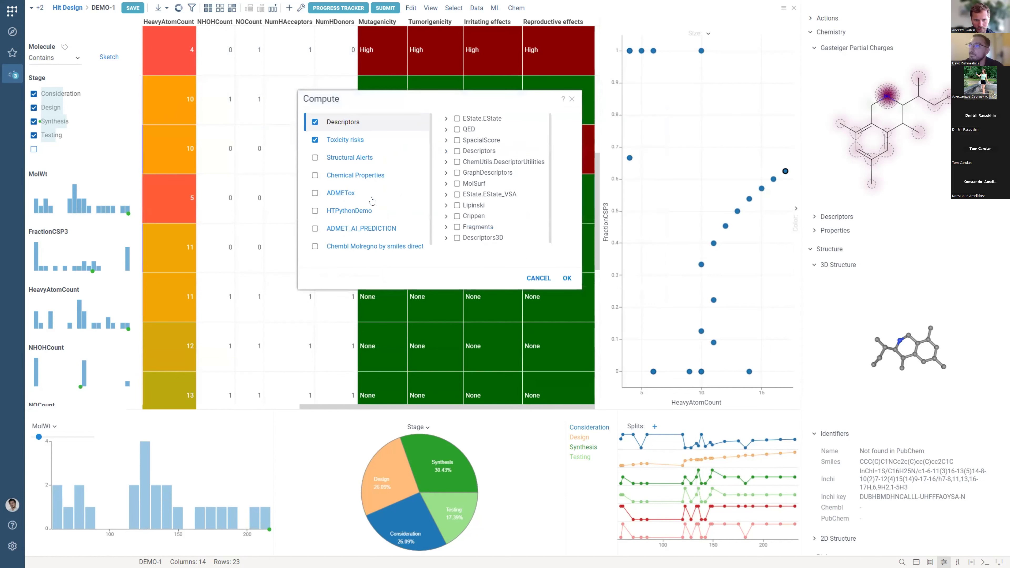
left_click(370, 144)
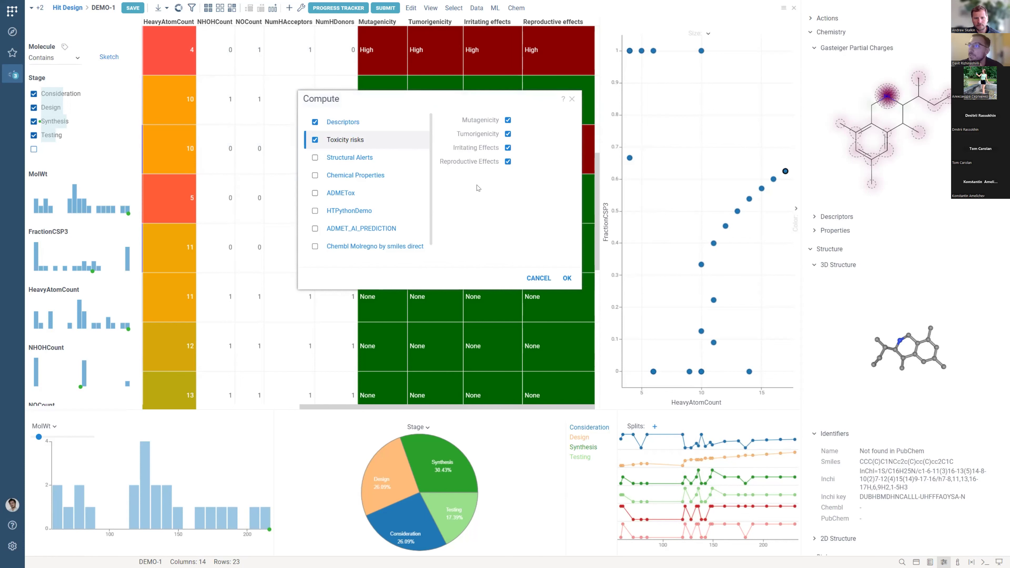
scroll(381, 161, "down", 1)
scroll(358, 202, "up", 1)
left_click(539, 279)
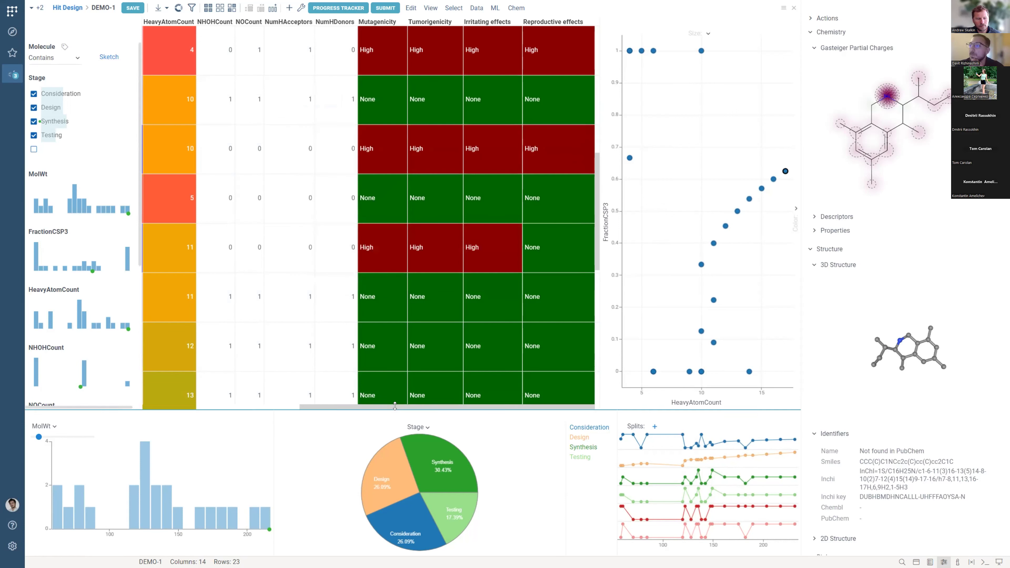
Compare the molecules' identity and stage columns with their computed toxicity columns, going up to the first rows of the table
left_click_drag(359, 405, 359, 412)
scroll(207, 412, "left", 5)
scroll(207, 412, "left", 3)
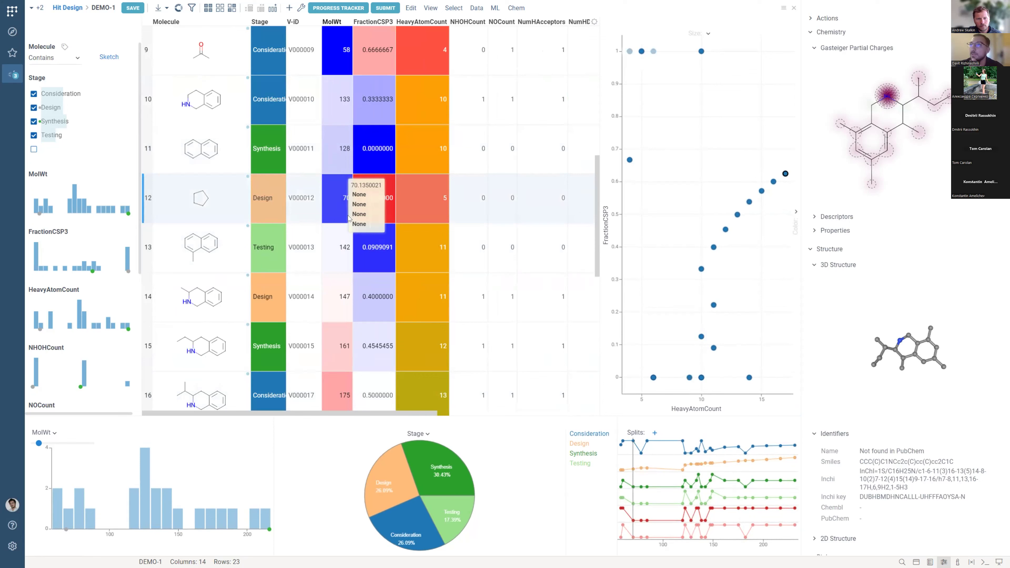
scroll(357, 412, "right", 5)
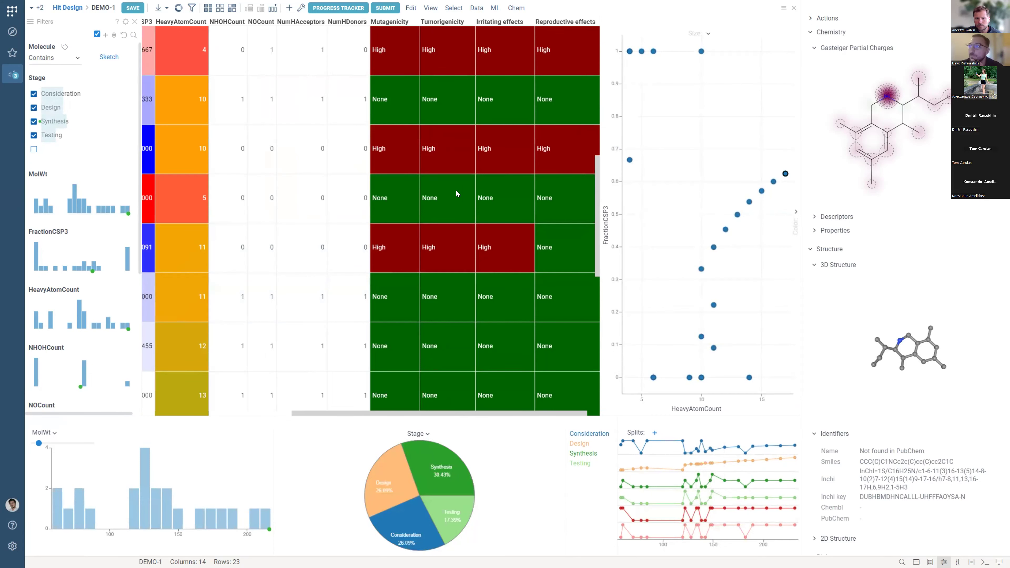
scroll(368, 198, "up", 1)
scroll(367, 198, "up", 5)
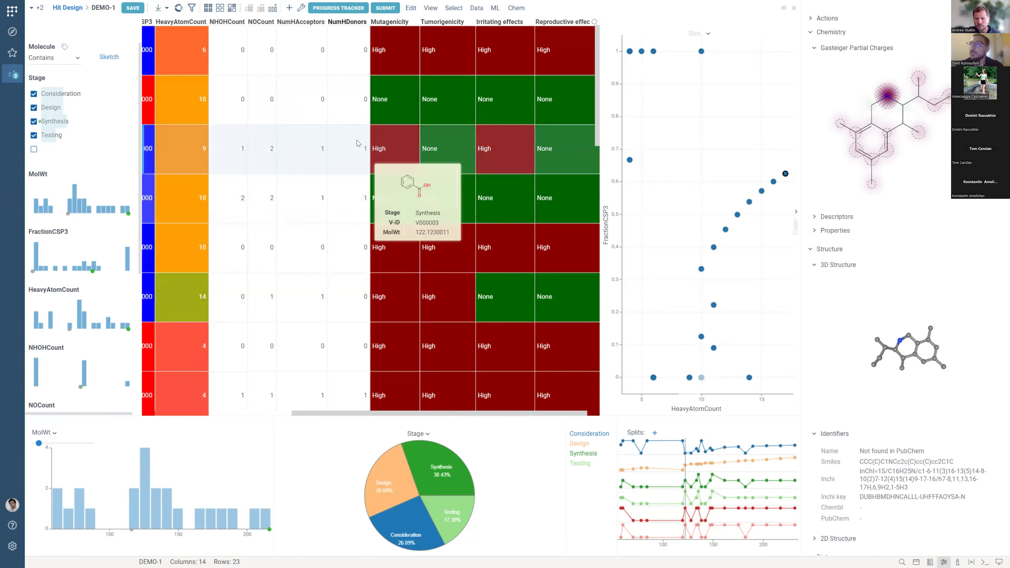
Leave full-screen mode and look over the Molecule, Stage and V-ID columns of the DEMO-1 table
key("F11")
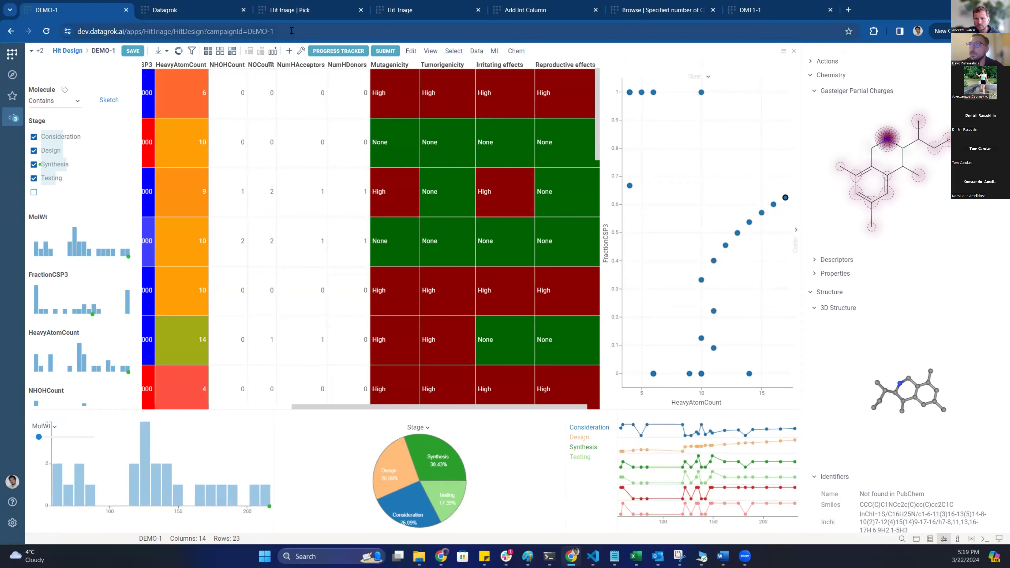
left_click(291, 31)
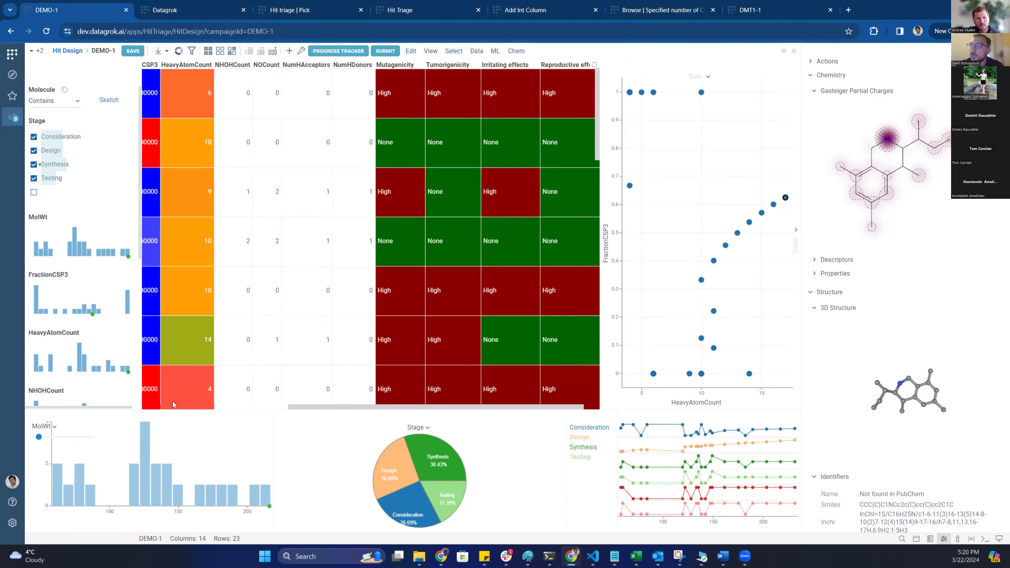
left_click_drag(345, 408, 196, 408)
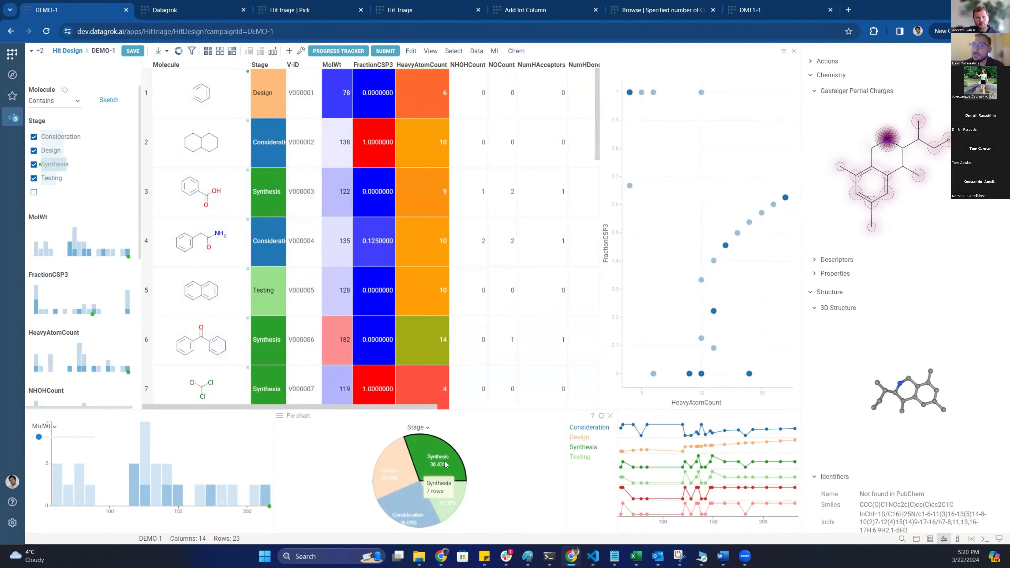
scroll(318, 282, "down", 4)
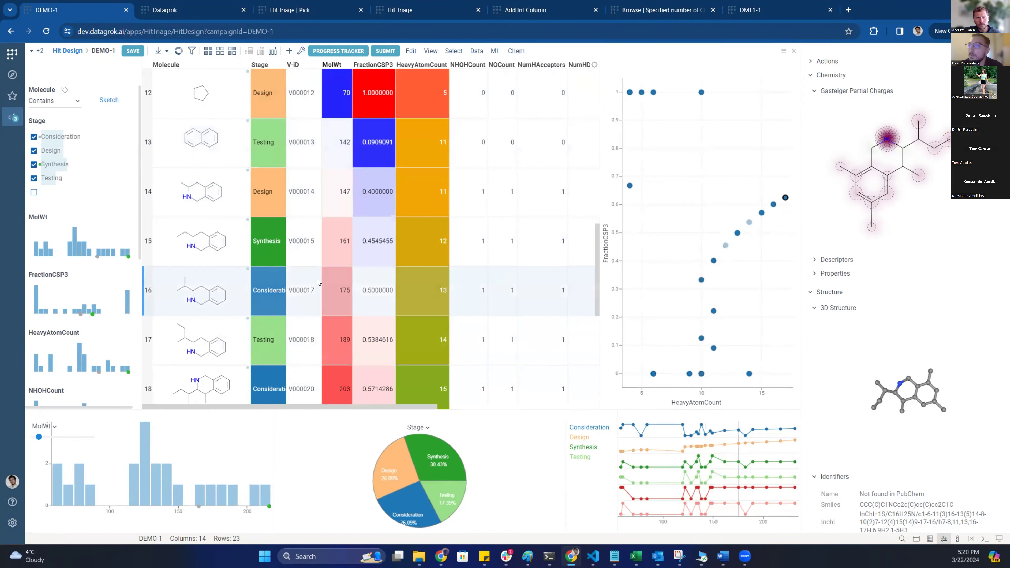
scroll(314, 280, "up", 2)
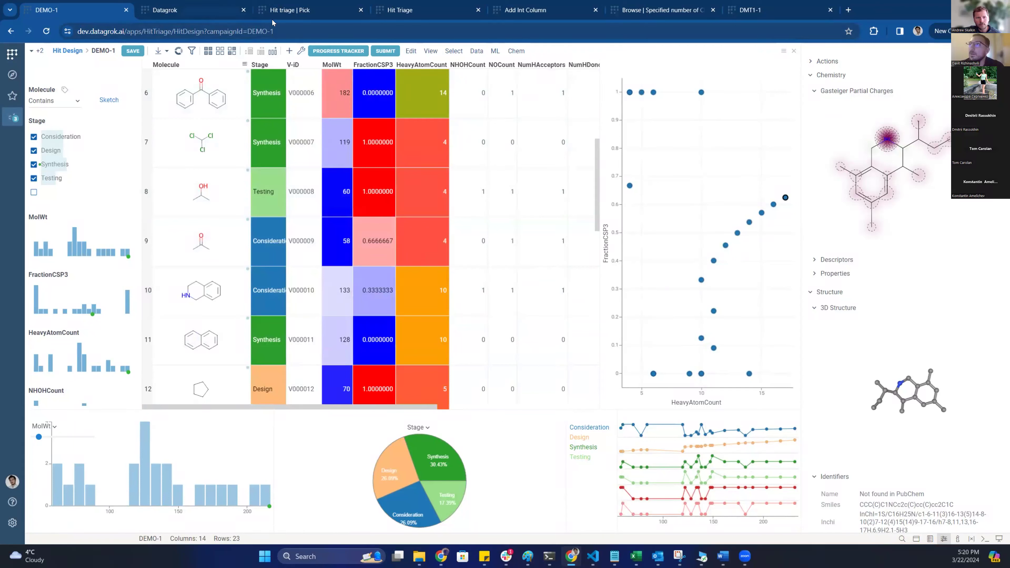
Launch the Hit Design app in the second Datagrok browser tab and start creating a new campaign template
left_click(196, 11)
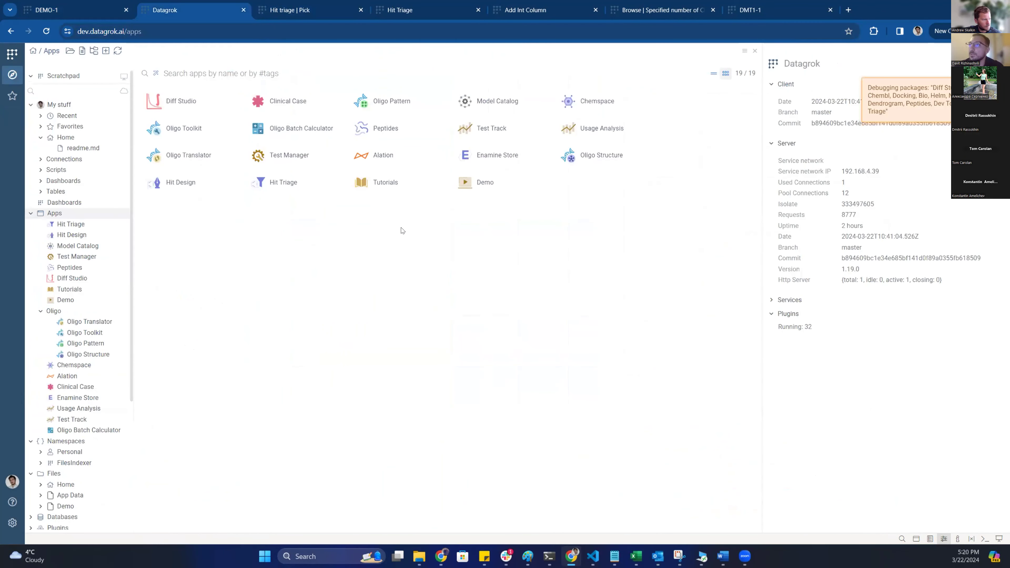
mouse_move(202, 190)
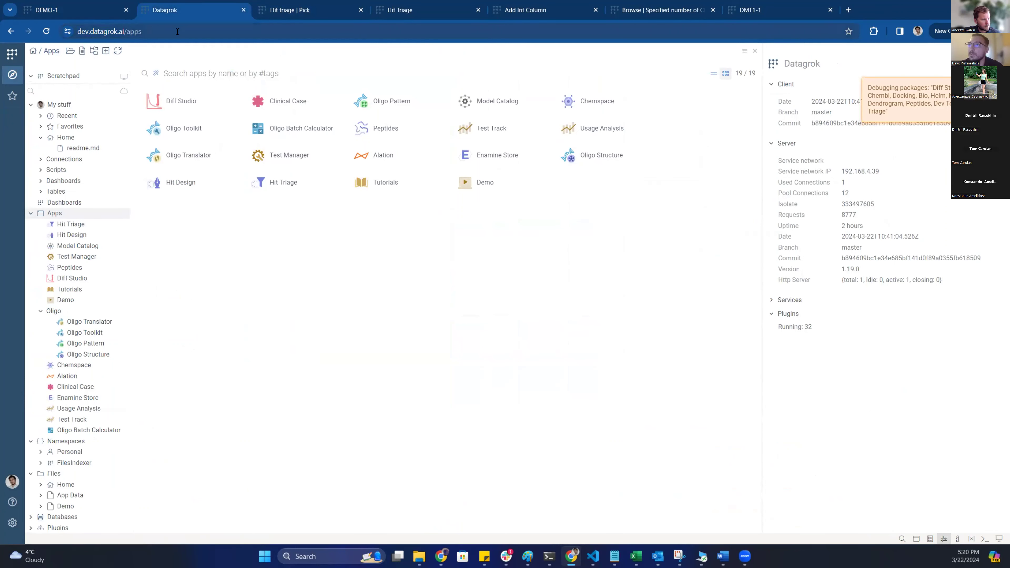
double_click(192, 186)
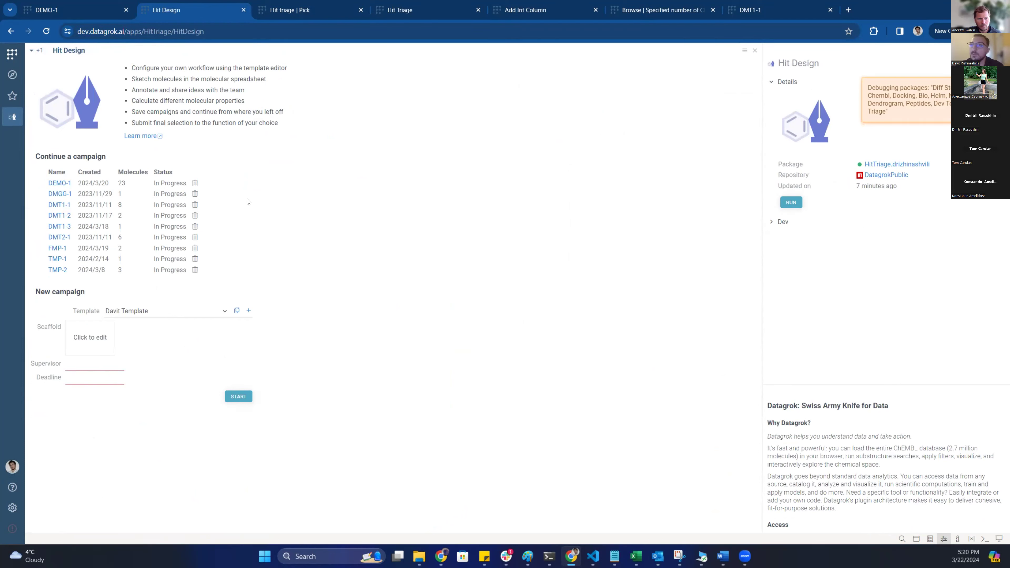
mouse_move(25, 187)
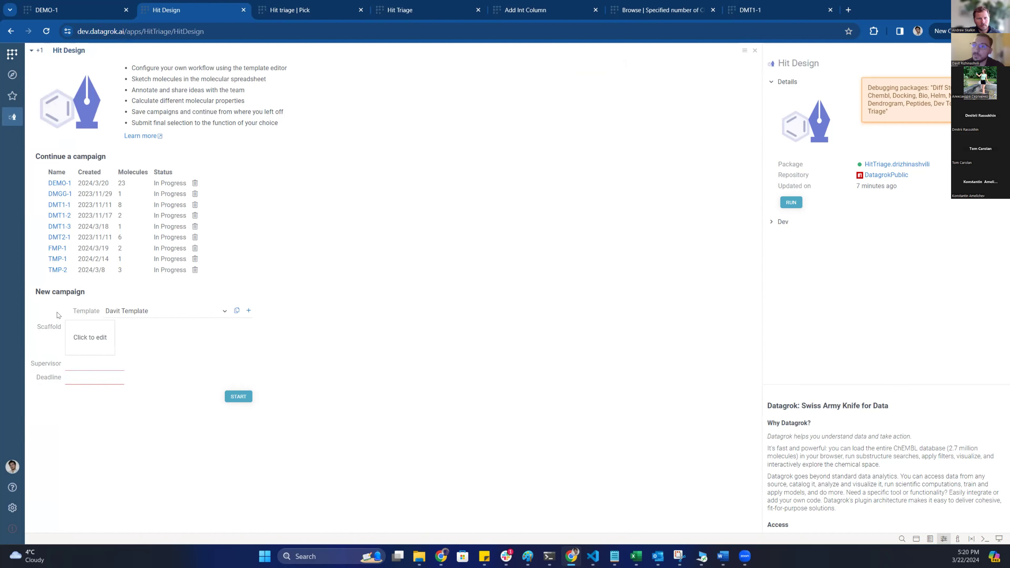
left_click(248, 310)
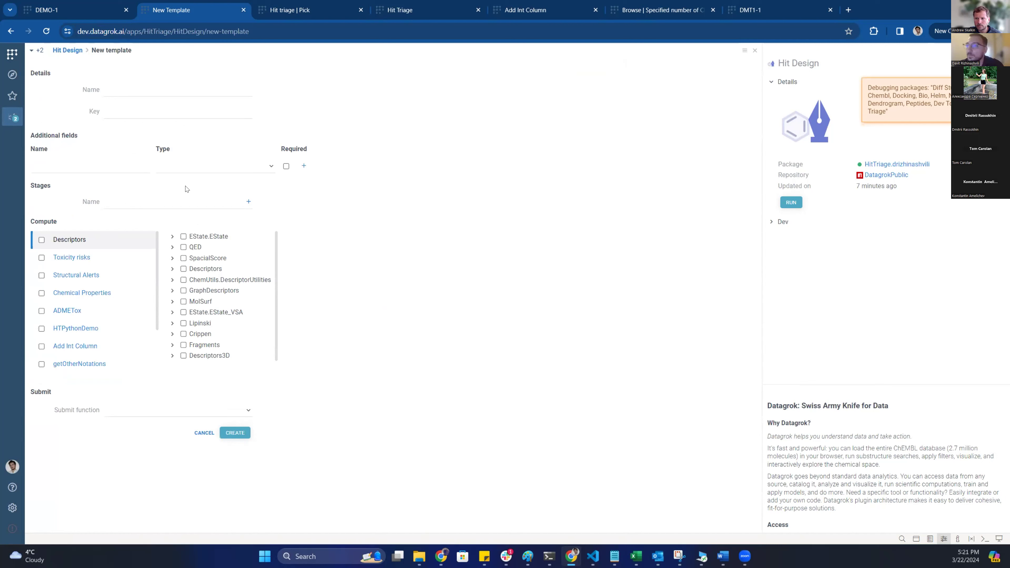
In the new template, define an additional field named "target scaffold" with the type Molecule
scroll(75, 295, "down", 2)
scroll(75, 296, "up", 3)
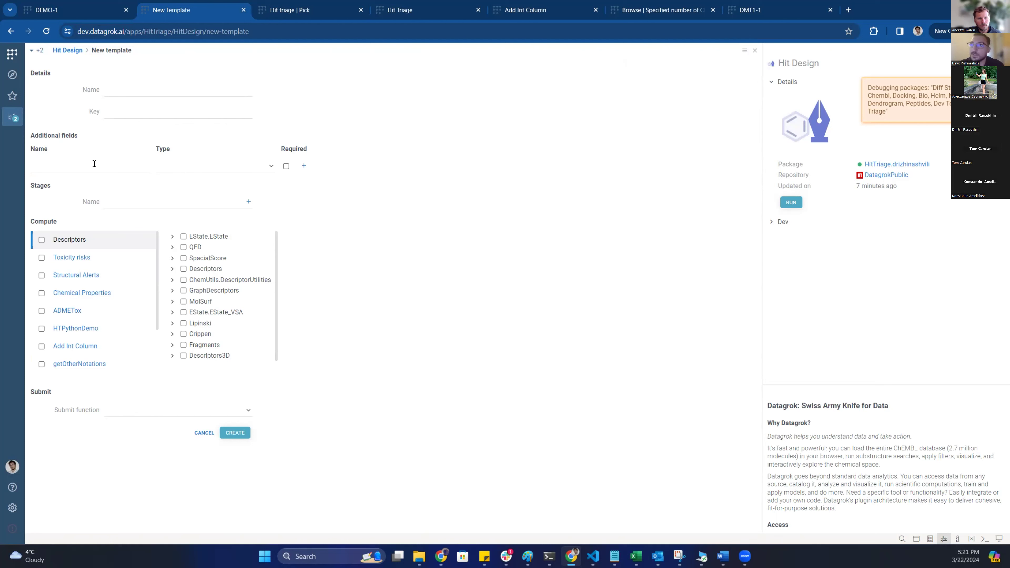
left_click(94, 165)
type("target sca")
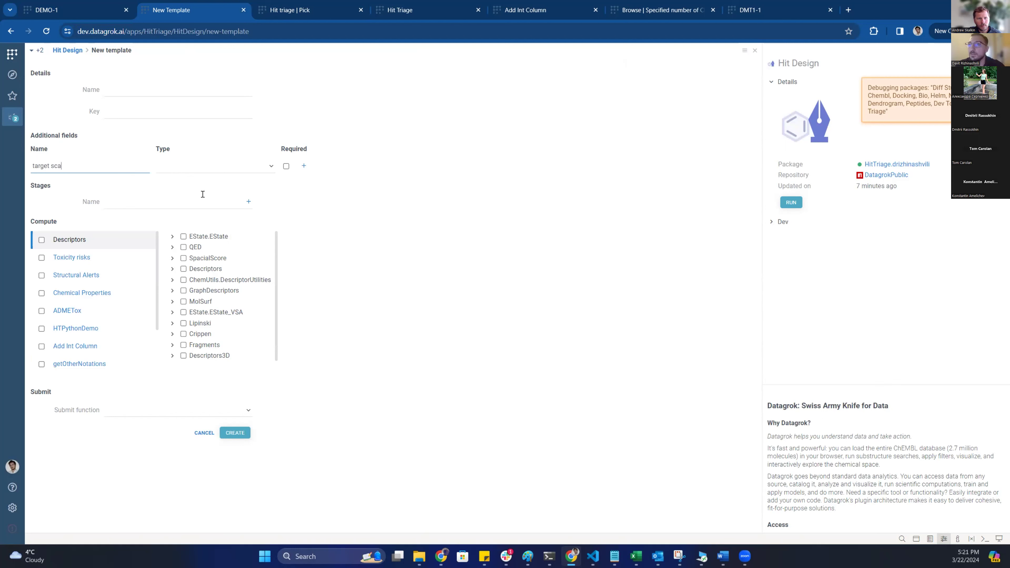
type("ffold")
left_click(212, 166)
left_click(197, 217)
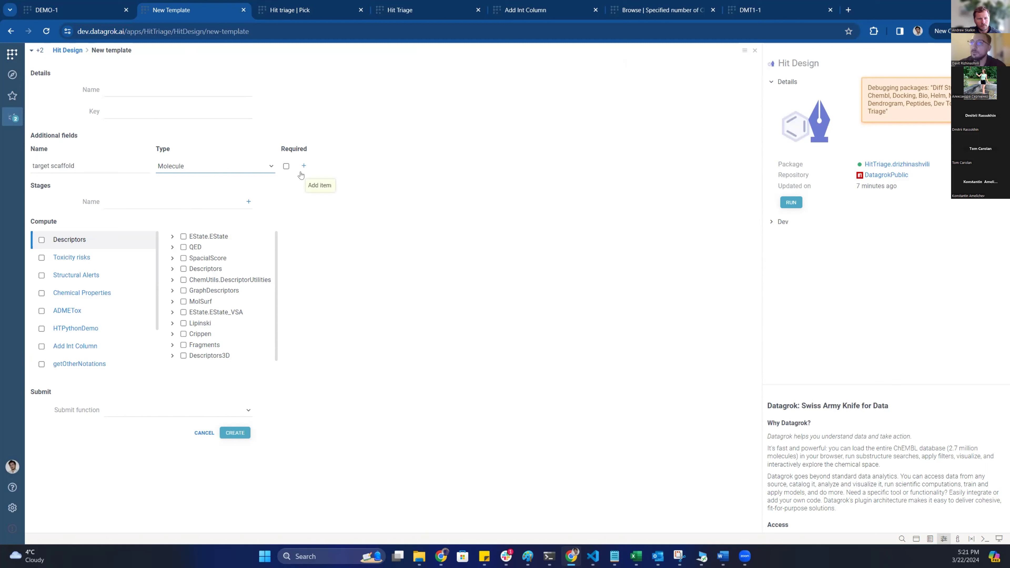
left_click(219, 166)
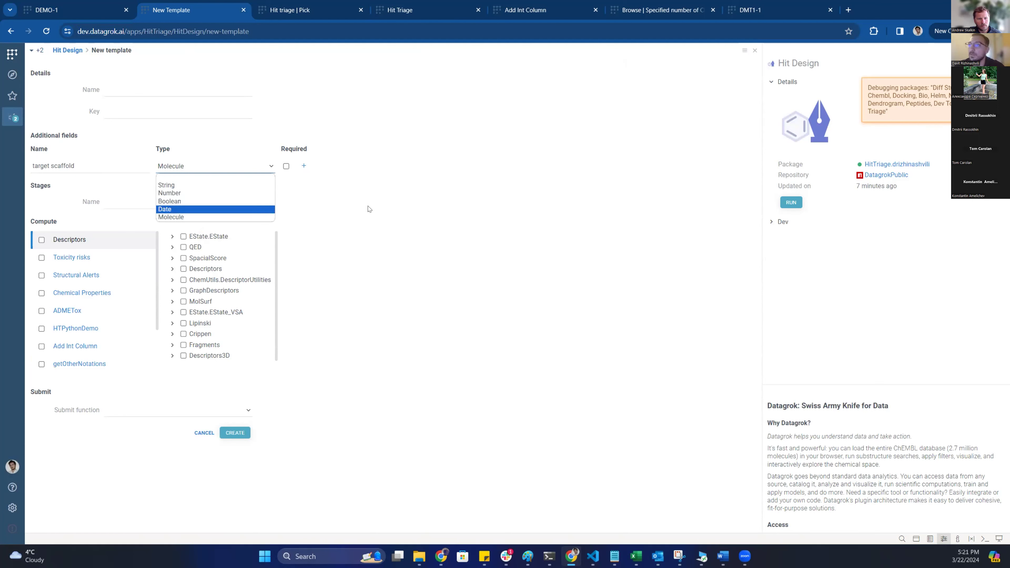
key("Escape")
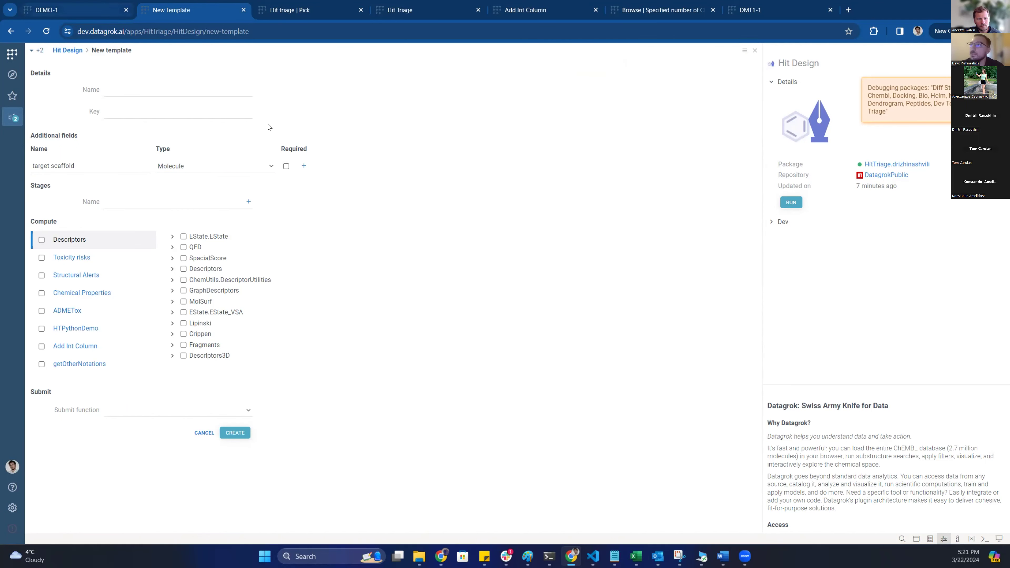
View the DEMO-1 campaign's Progress Tracker with its stage columns, and return to the new template form
key("ctrl+Page_Up")
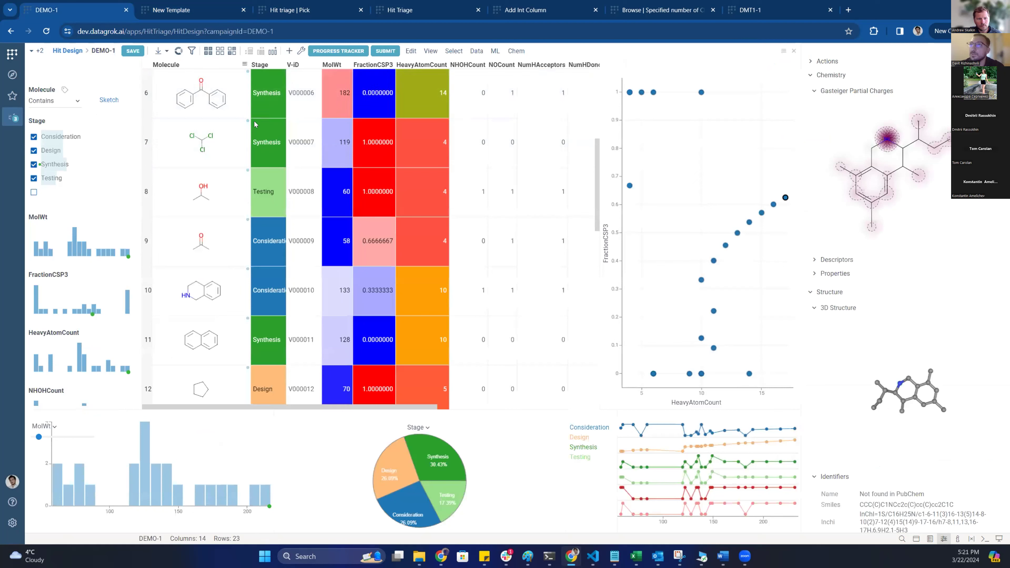
left_click(326, 51)
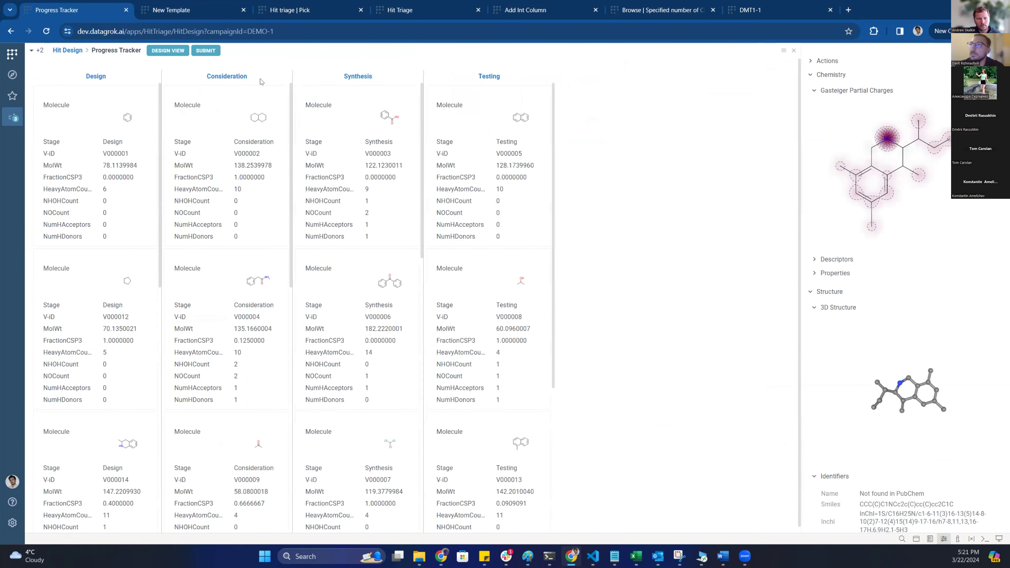
left_click(196, 5)
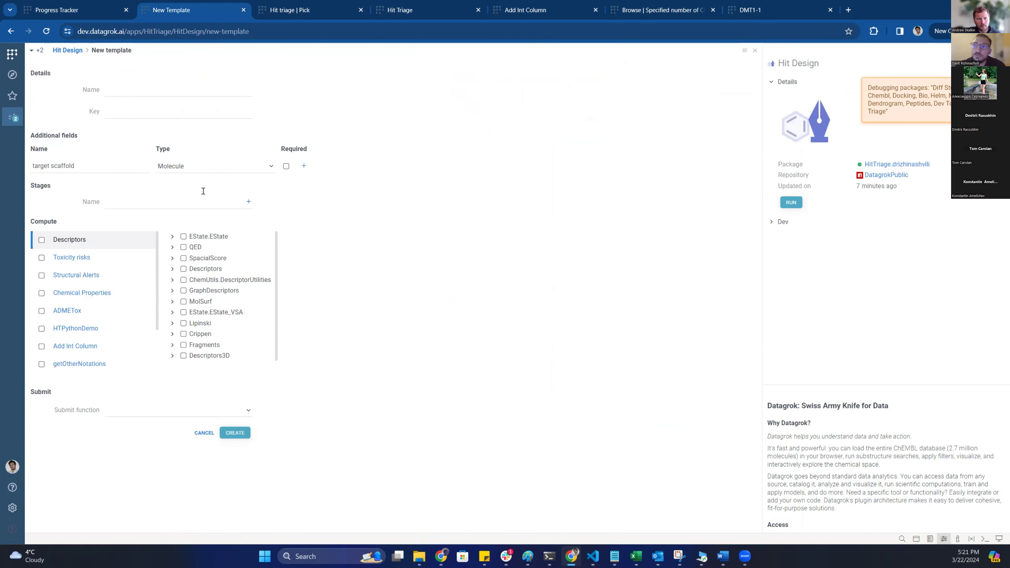
Look through the Compute functions offered in the new template form and cancel the template creation
left_click(119, 202)
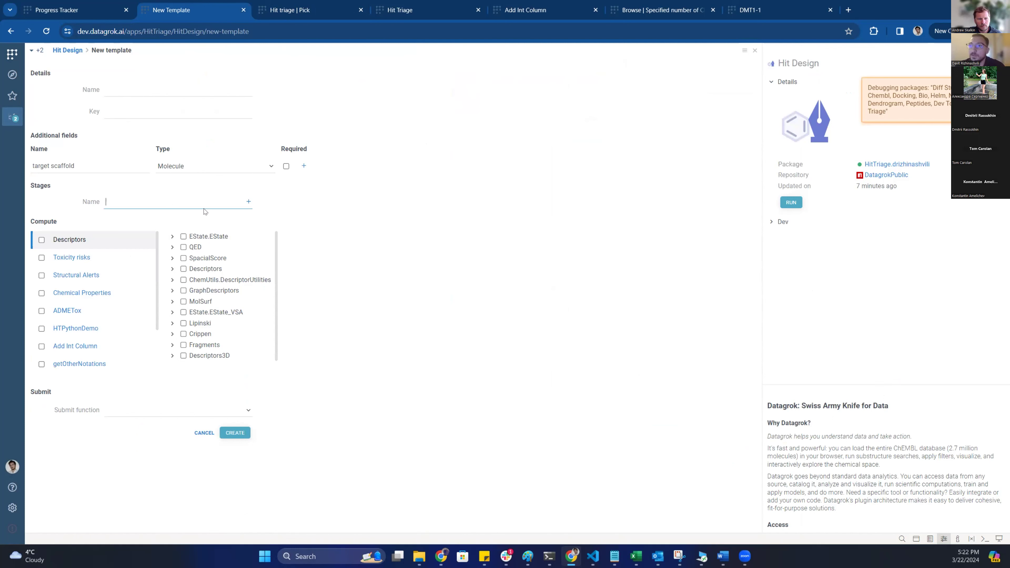
scroll(95, 254, "down", 3)
scroll(86, 262, "up", 2)
scroll(101, 297, "down", 1)
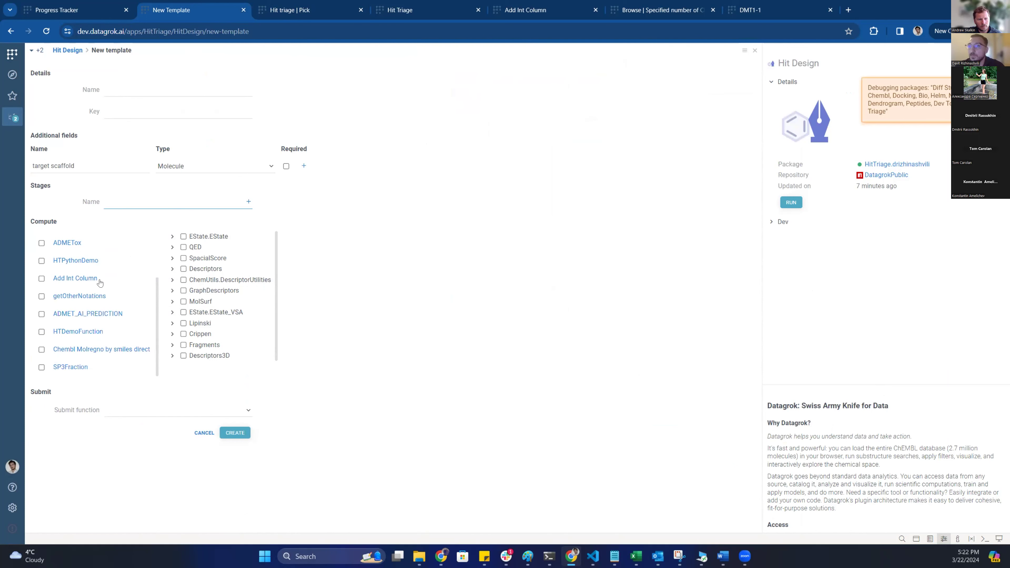
scroll(100, 295, "up", 2)
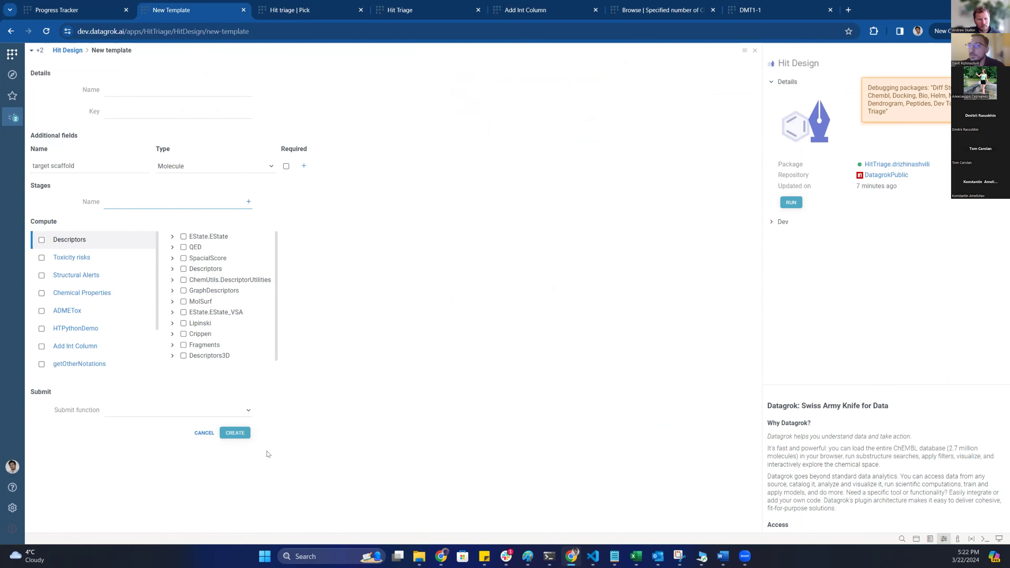
left_click(204, 433)
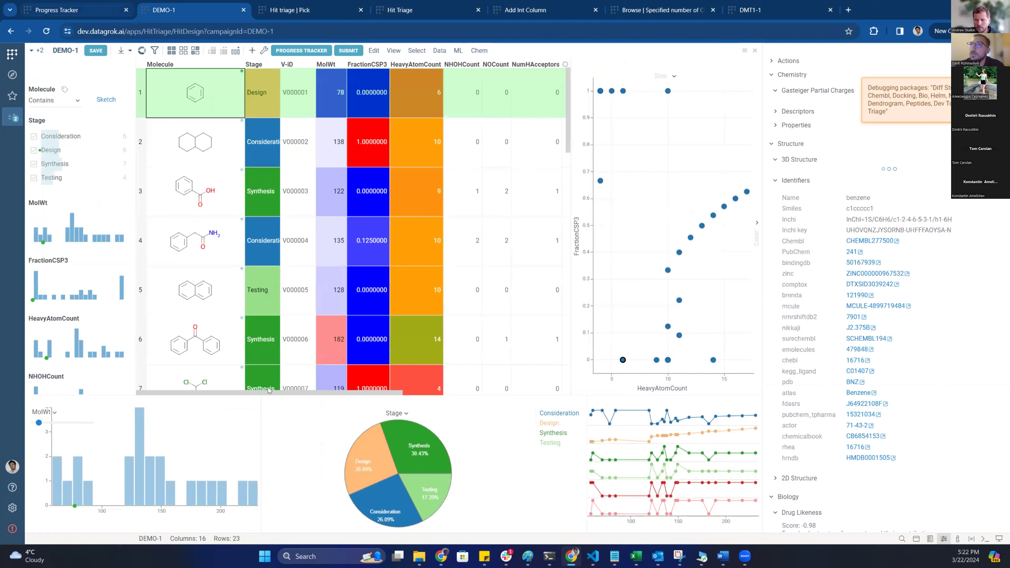
Examine the DEMO-1 table down to its last rows, including the toxicity risk columns, and return to its first columns
scroll(285, 213, "down", 5)
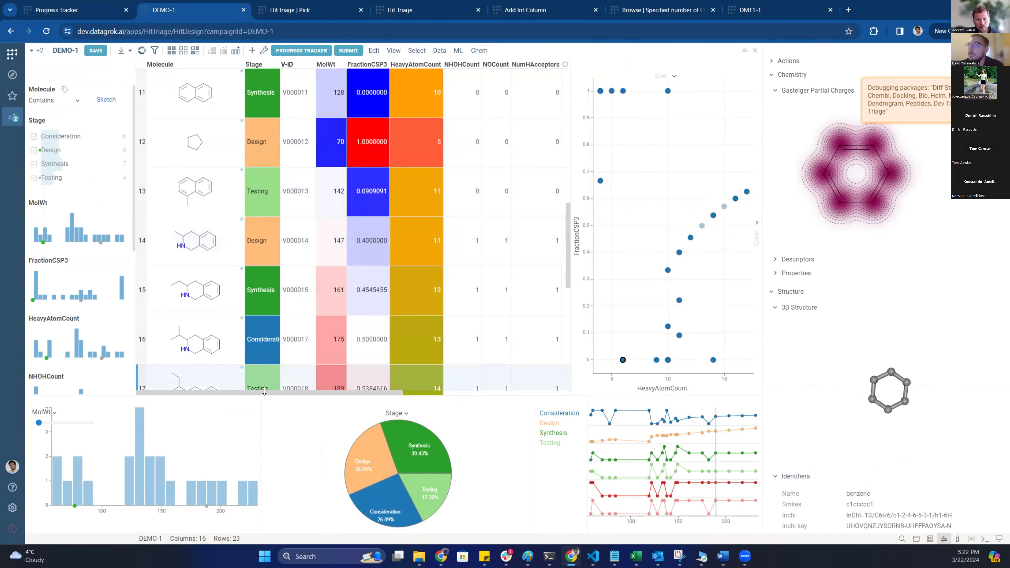
scroll(238, 385, "down", 3)
left_click(459, 394)
scroll(438, 394, "down", 2)
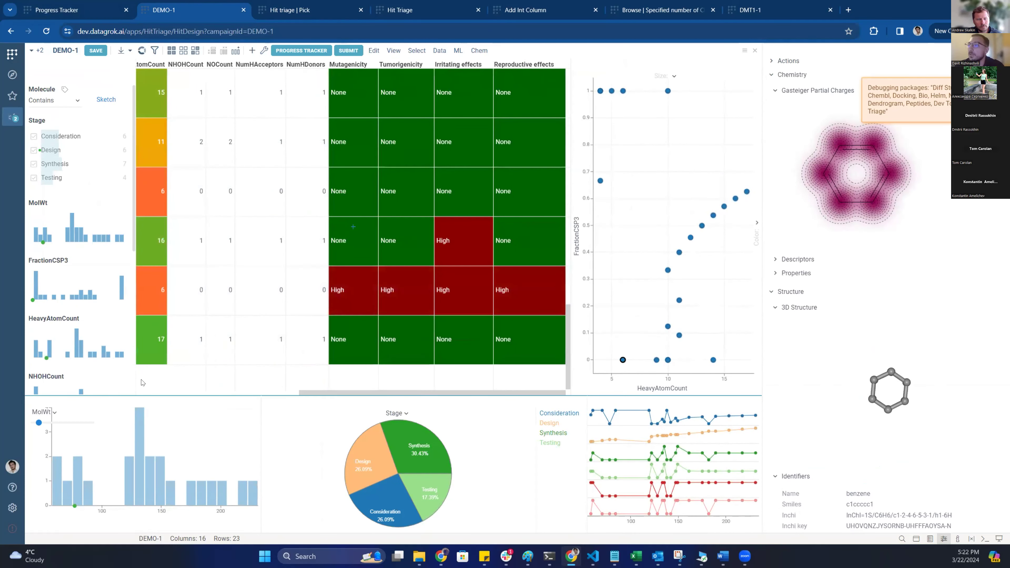
scroll(416, 394, "left", 5)
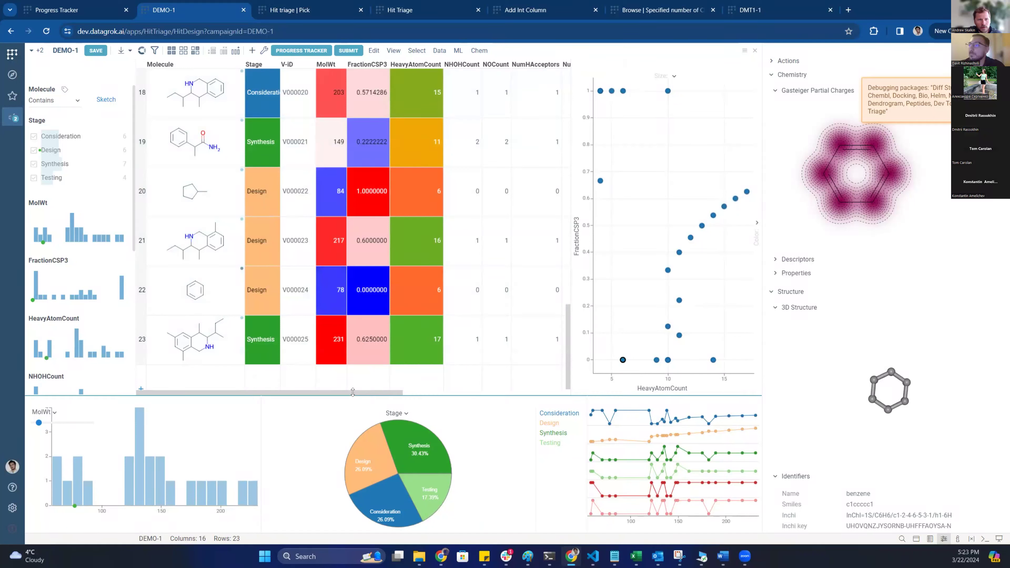
Make the charts below the table slightly taller, and view the campaign's Compute options without applying anything
left_click_drag(356, 385, 352, 379)
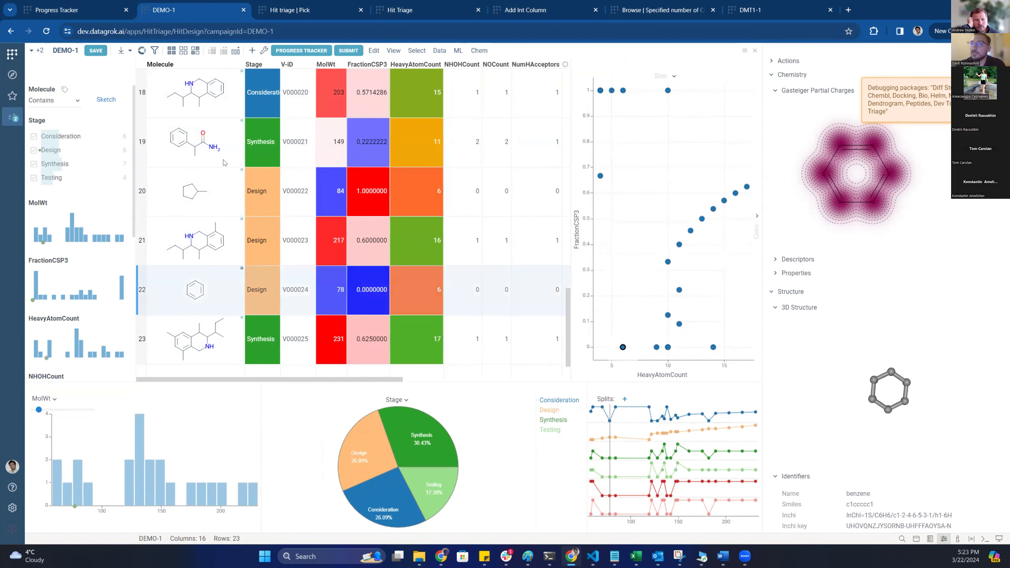
left_click(263, 51)
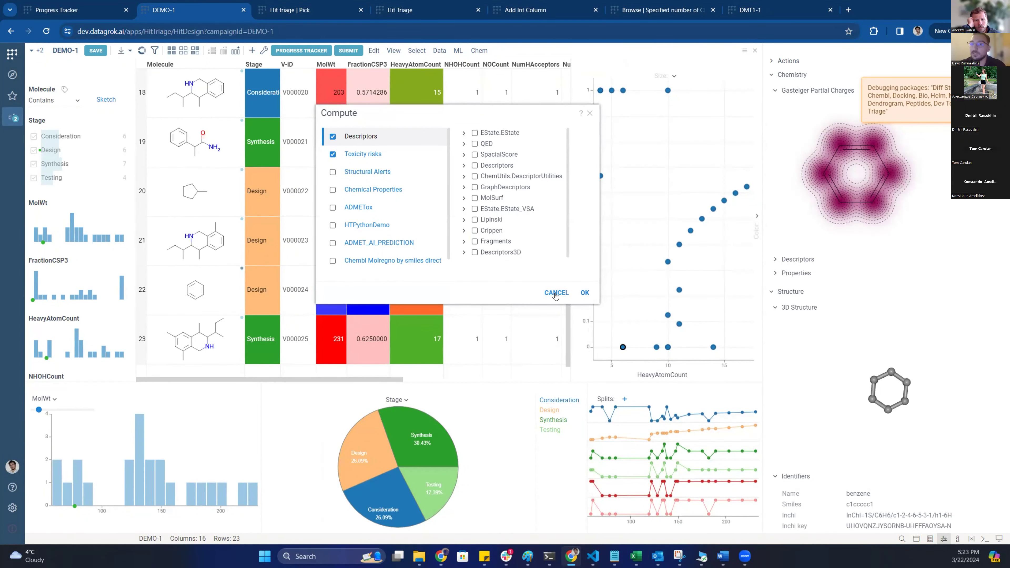
left_click(554, 297)
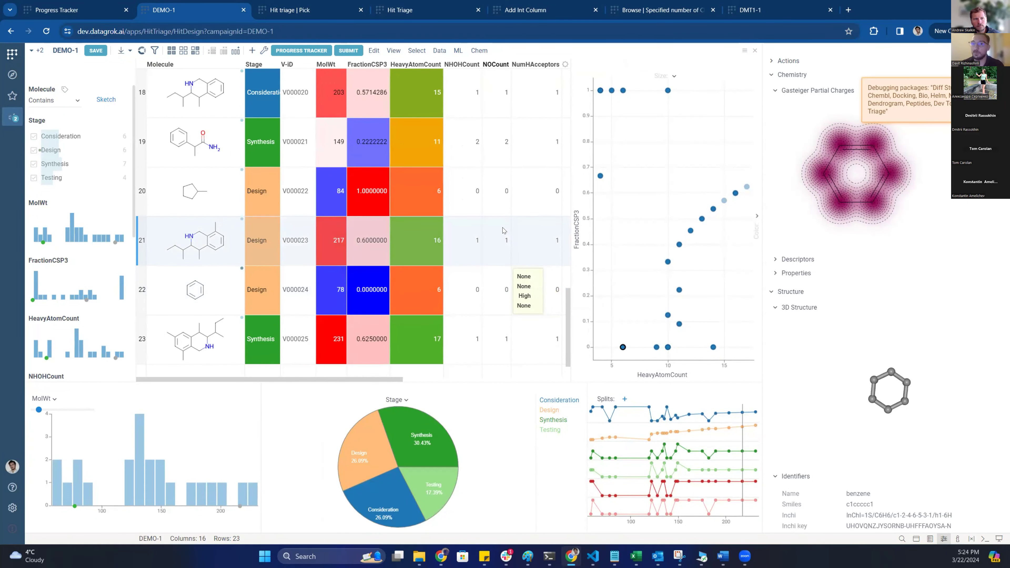
Examine the Add Int Column JavaScript script, highlighting its header annotations and the HitTriageFunction tag
left_click(540, 11)
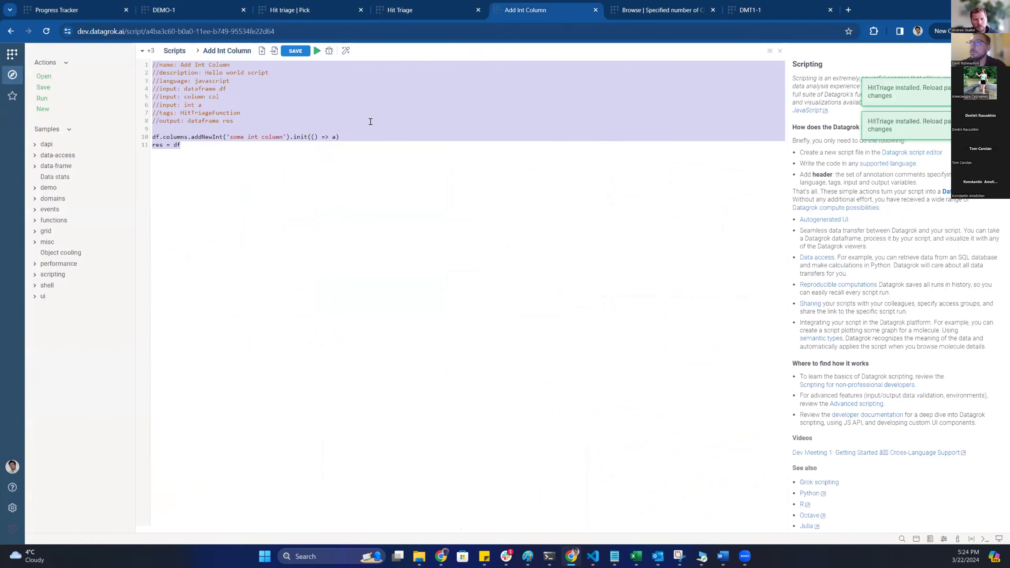
left_click(218, 163)
key("ctrl+a")
left_click_drag(151, 63, 207, 153)
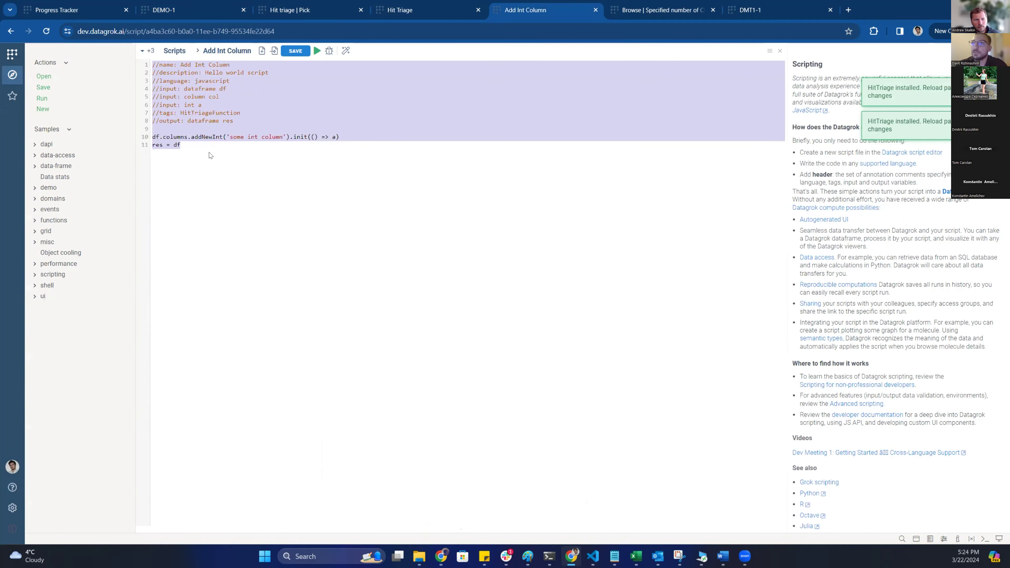
key("Right")
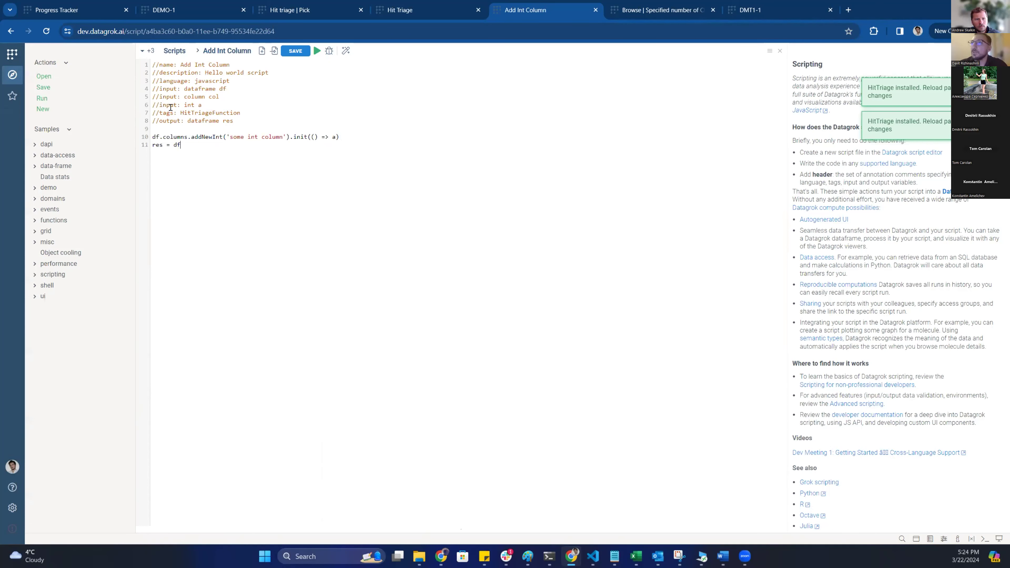
left_click_drag(154, 111, 250, 108)
double_click(199, 113)
left_click(295, 137)
Open the HTPythonDemo script and examine its header annotations, including the HitTriageFunction tag
left_click(147, 51)
left_click(177, 98)
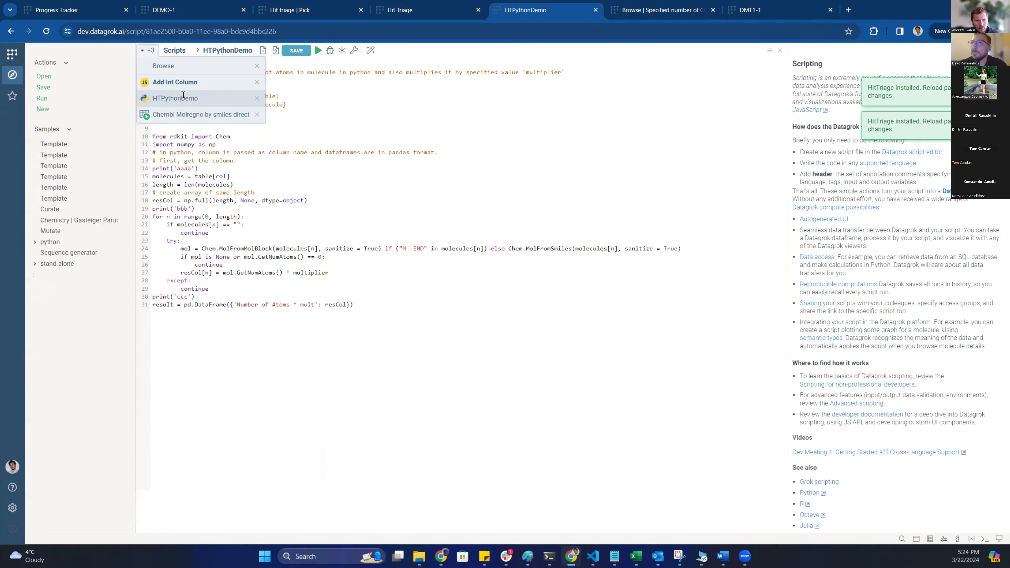
left_click_drag(167, 128, 225, 107)
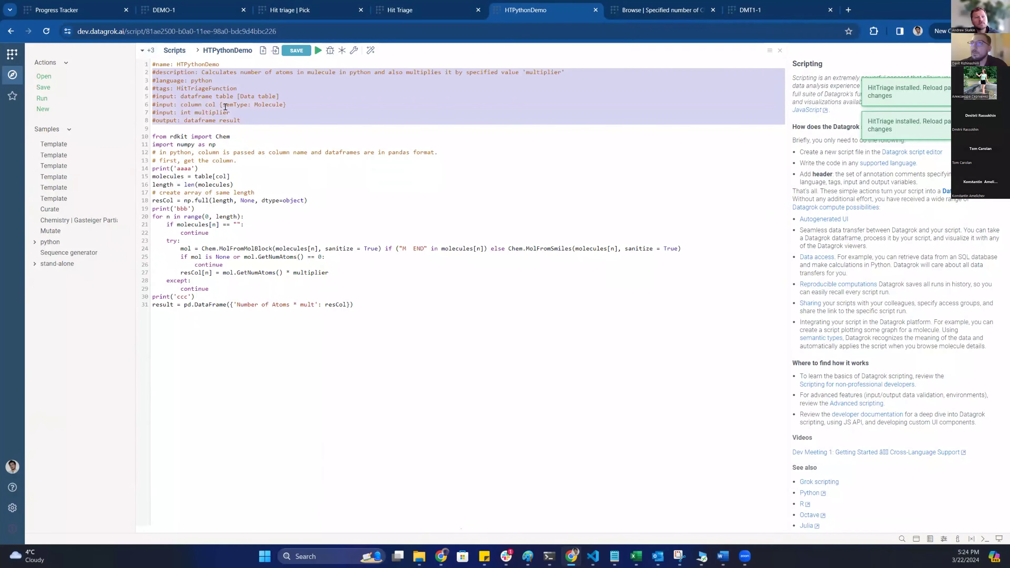
double_click(205, 88)
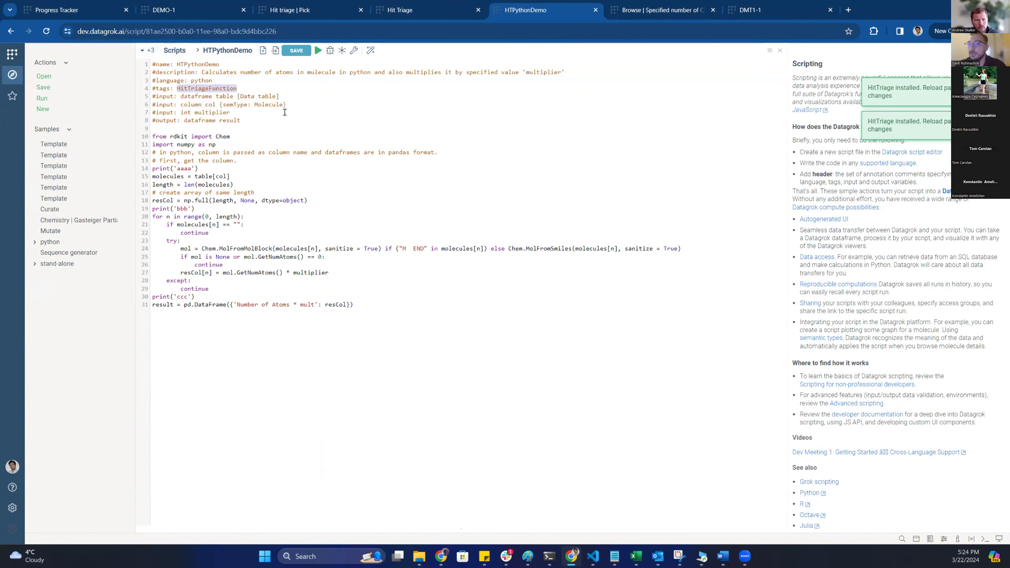
left_click(254, 104)
left_click_drag(239, 128, 167, 64)
Open the "Chembl Molregno by smiles direct" query and examine its SQL code, header annotations and HitTriageFunction tag
left_click(148, 50)
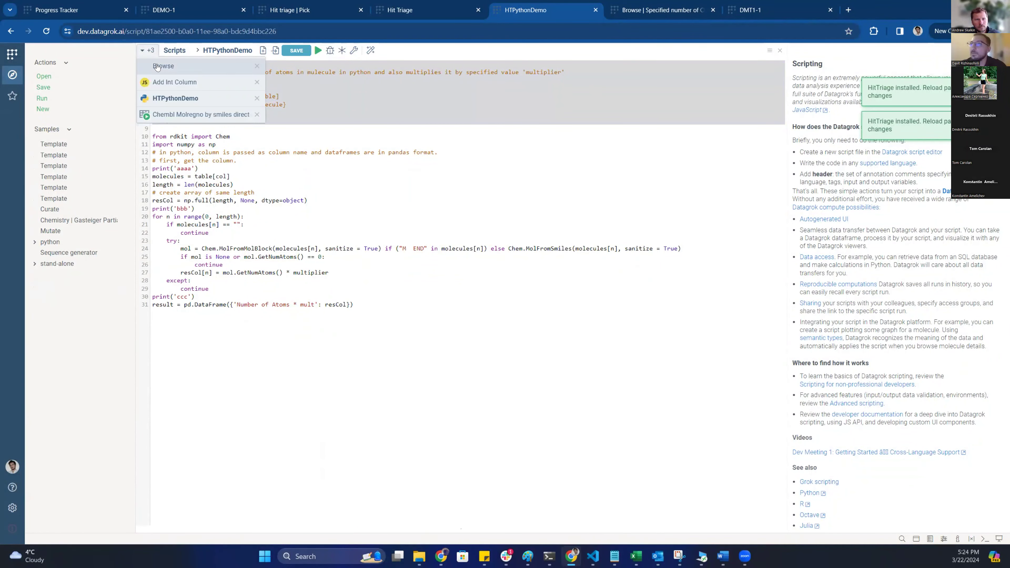
left_click(187, 115)
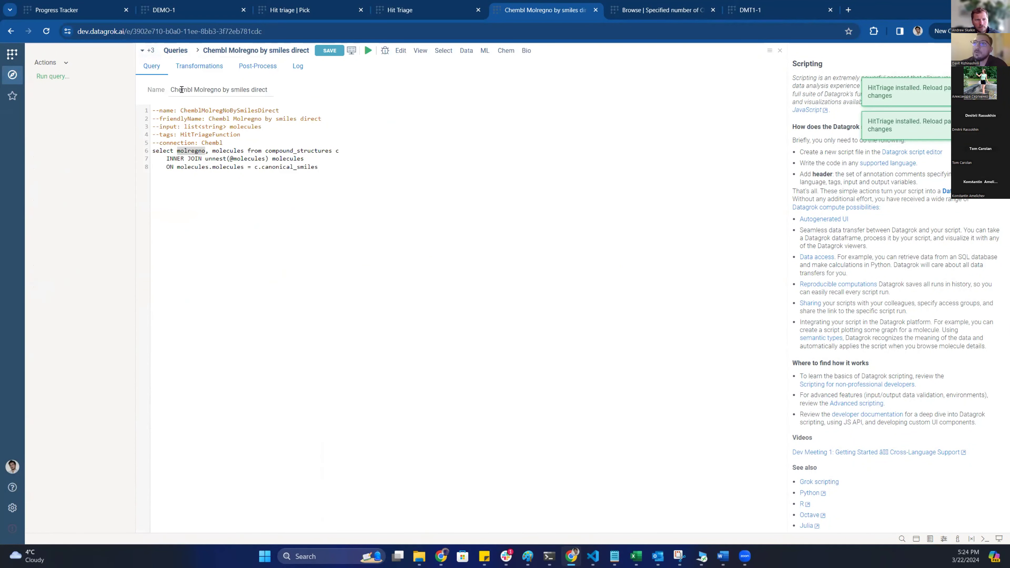
left_click(253, 134)
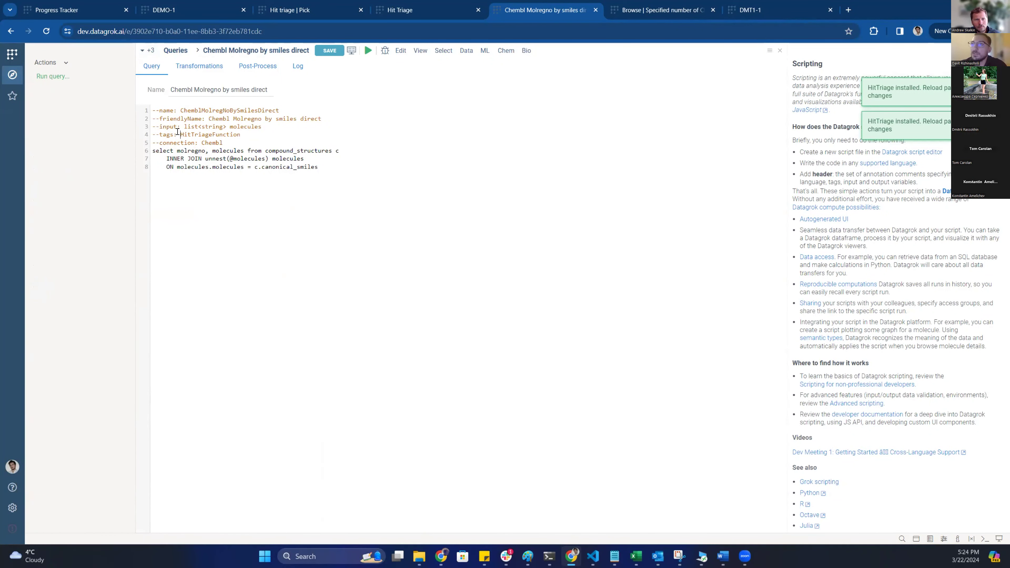
left_click_drag(178, 131, 241, 134)
left_click_drag(153, 109, 371, 170)
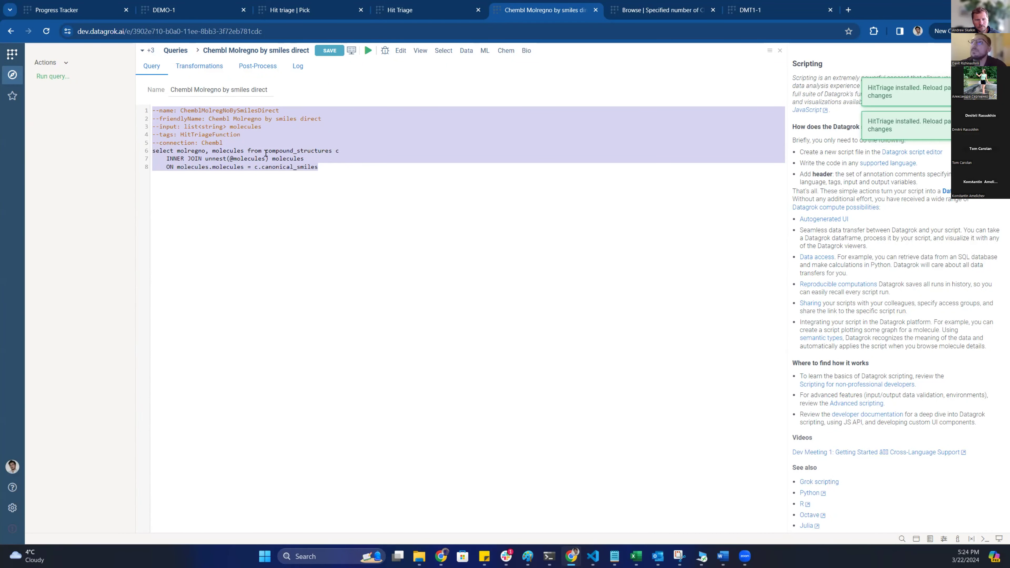
left_click(308, 159)
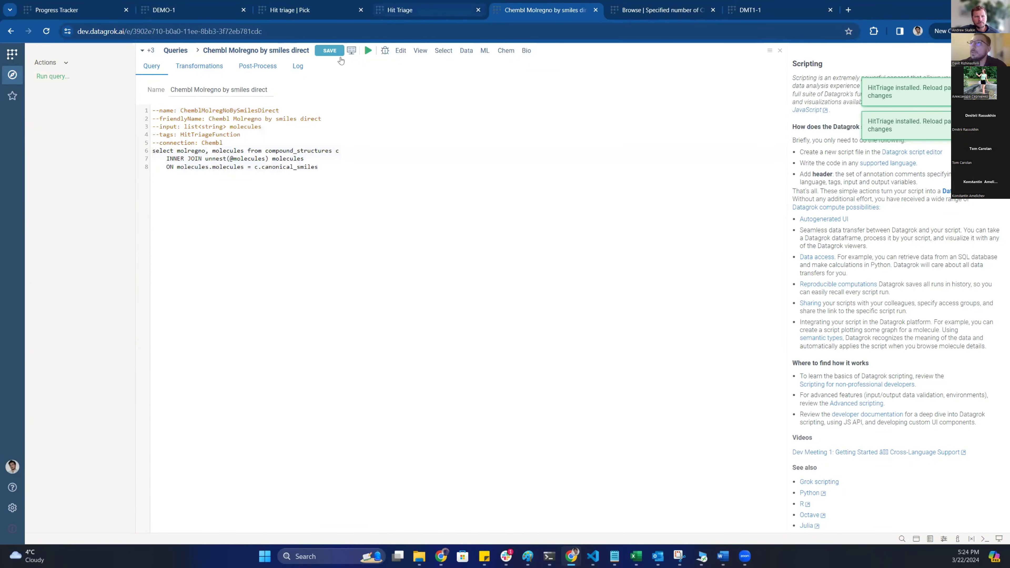
left_click(255, 134)
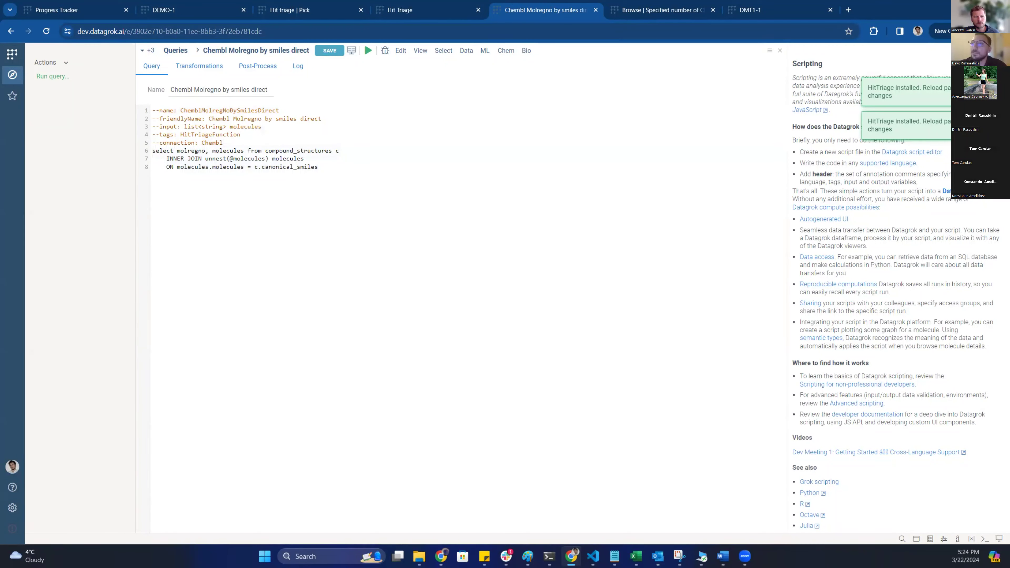
left_click_drag(208, 138, 141, 104)
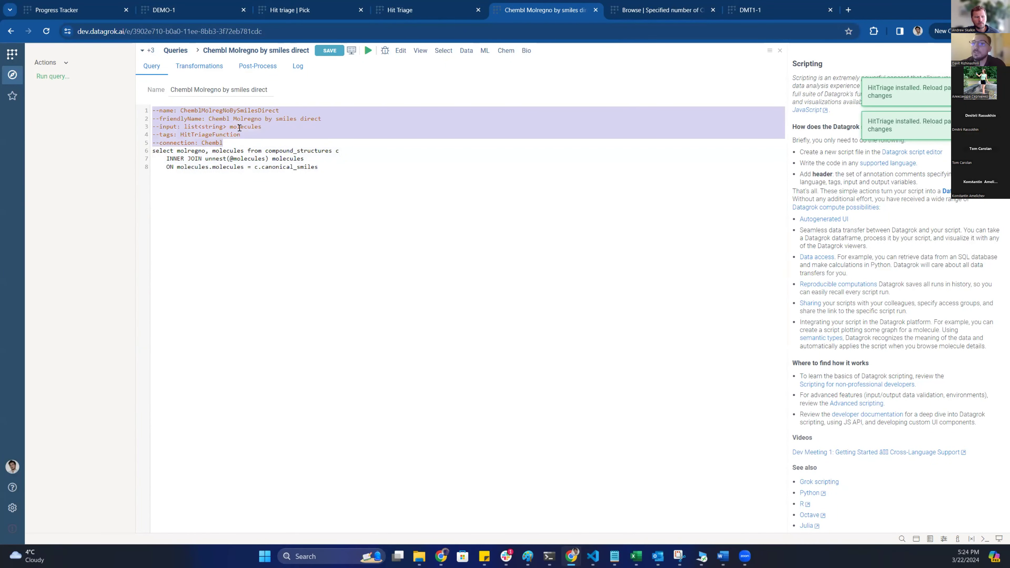
left_click(239, 137)
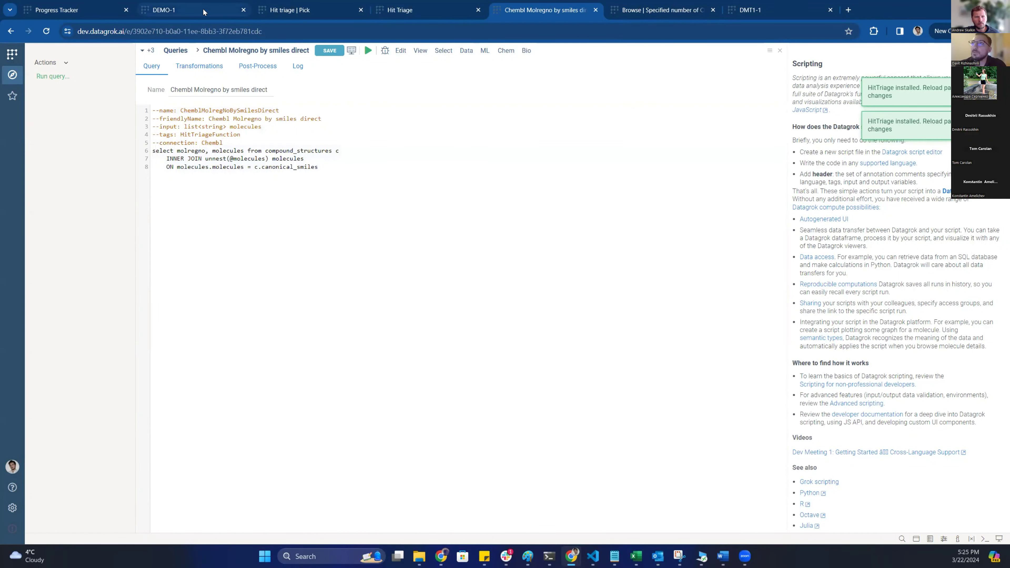
Return to the DEMO-1 campaign, review its submission summary and close it without submitting
mouse_move(202, 13)
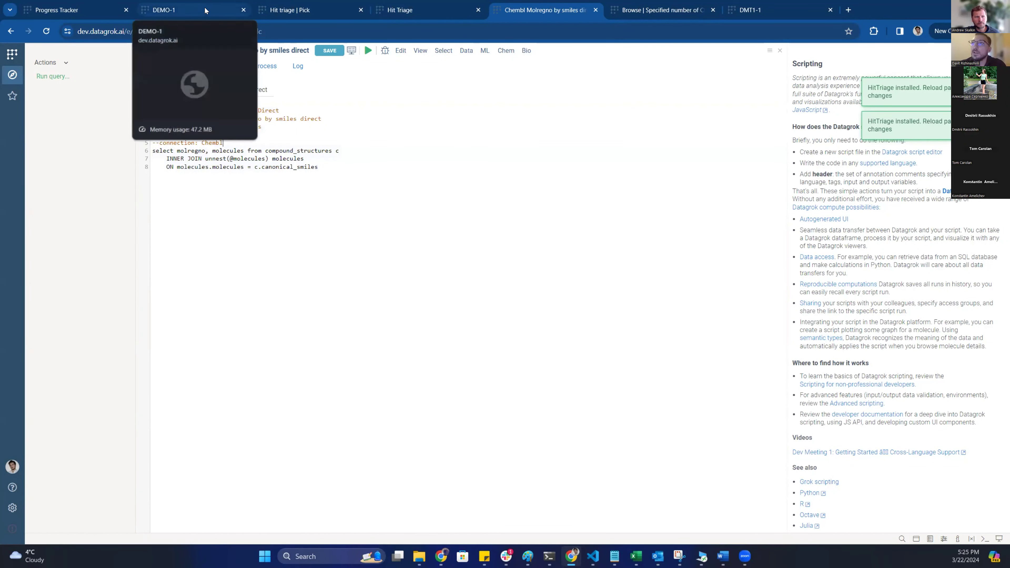
left_click(191, 15)
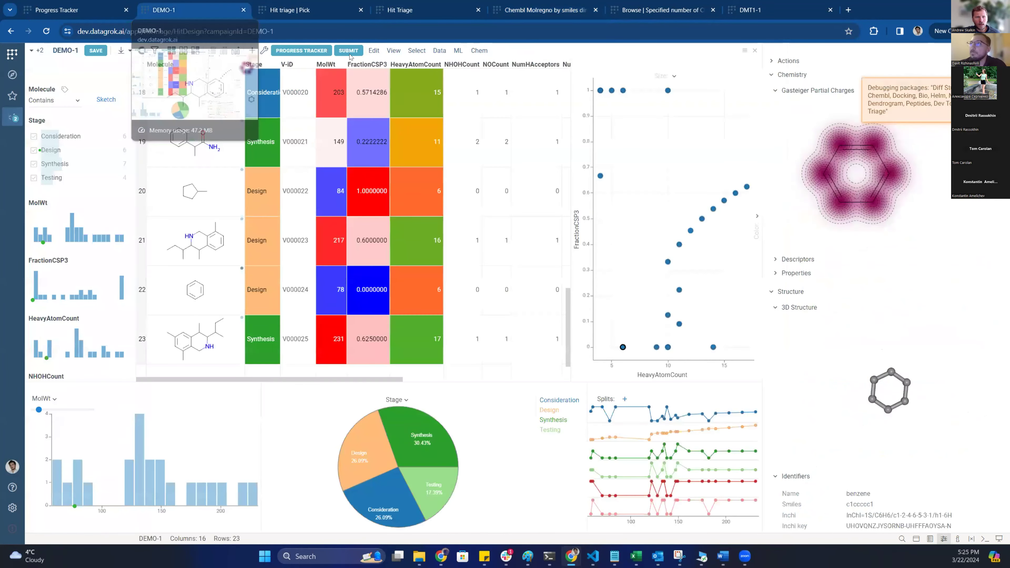
mouse_move(362, 68)
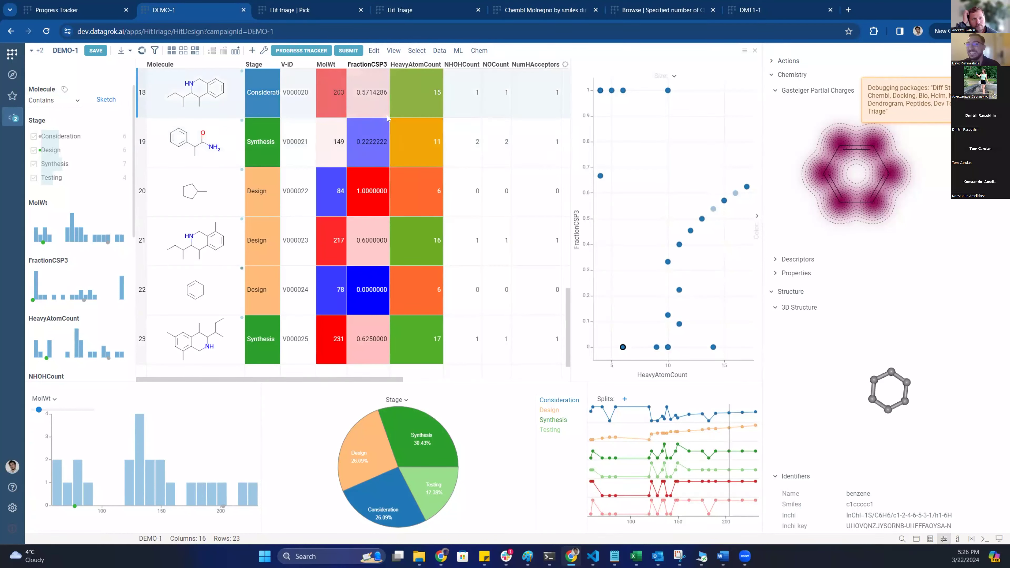
left_click(349, 52)
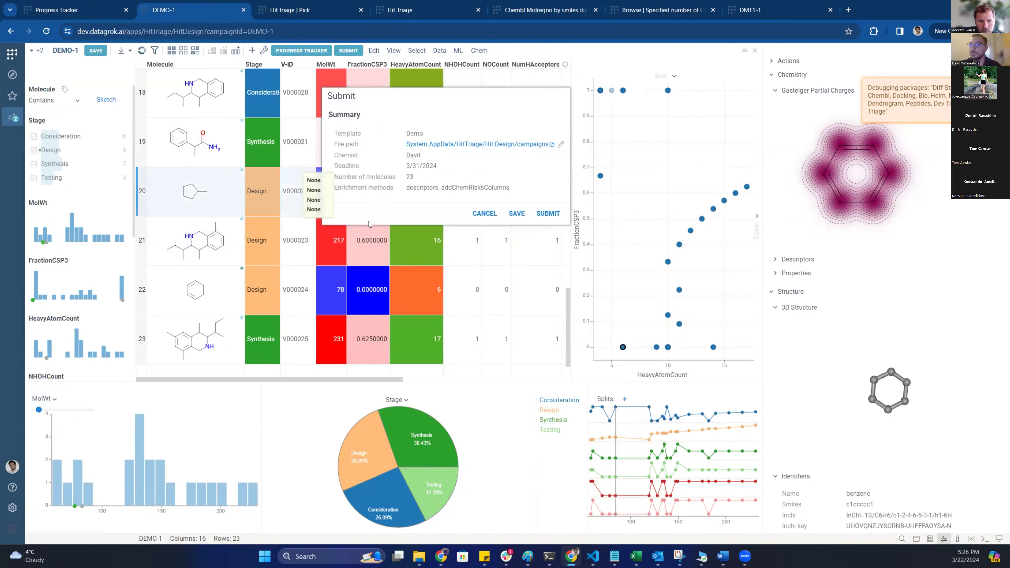
left_click_drag(404, 99, 335, 108)
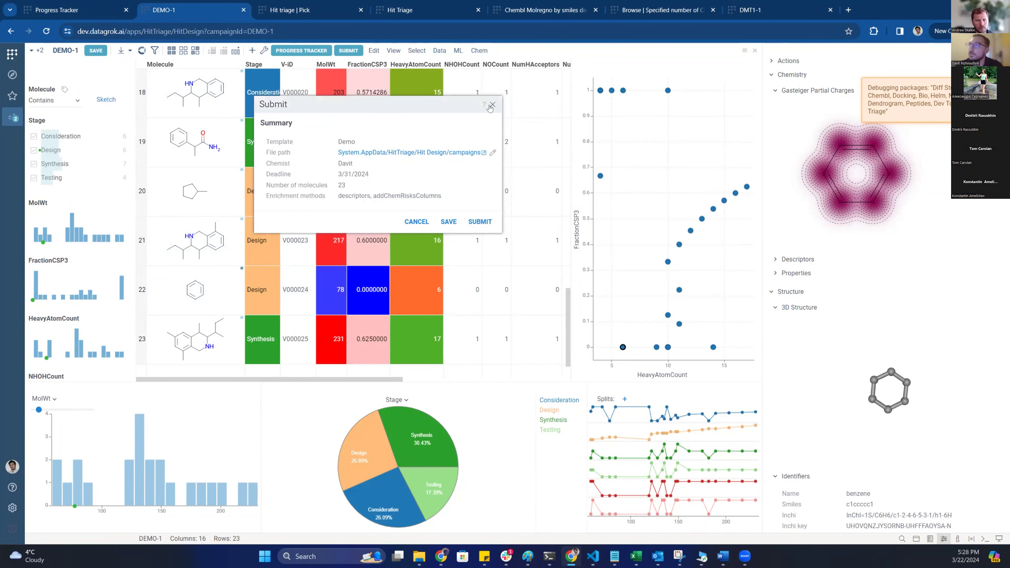
left_click(471, 74)
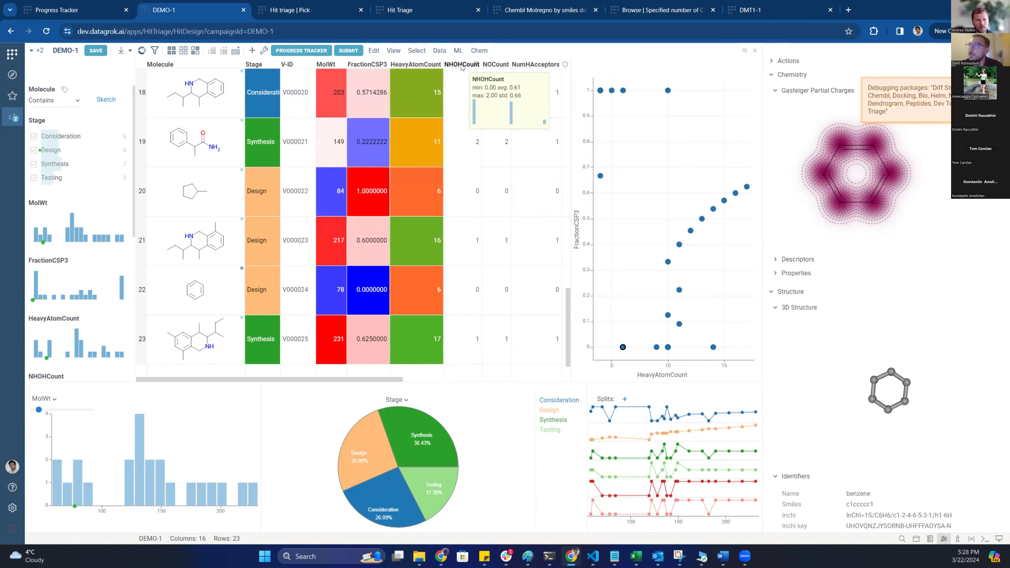
Apply linear color coding to the NHOHCount column of the DEMO-1 table
left_click(462, 67)
right_click(462, 67)
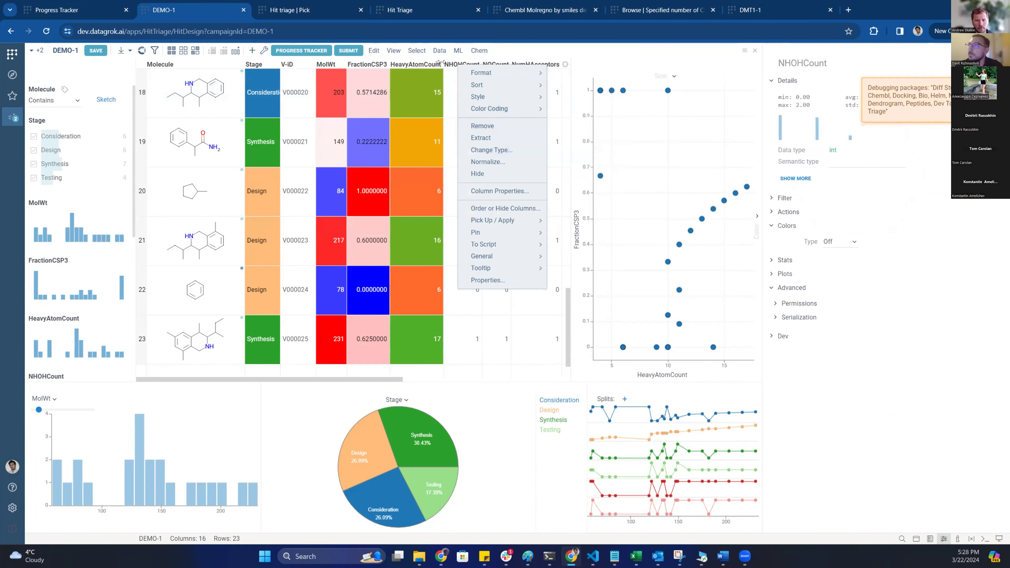
mouse_move(494, 108)
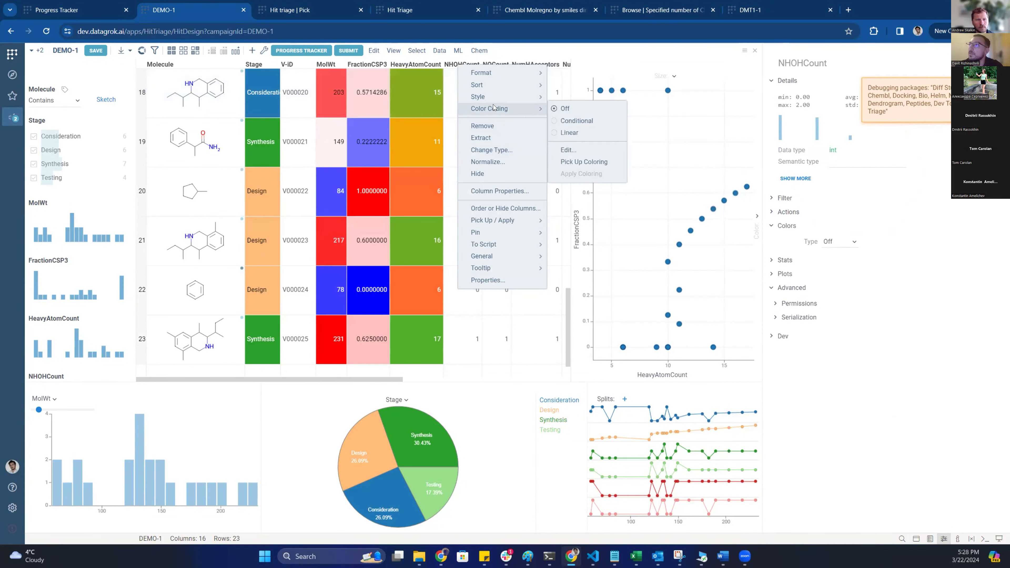
left_click(576, 134)
left_click(465, 143)
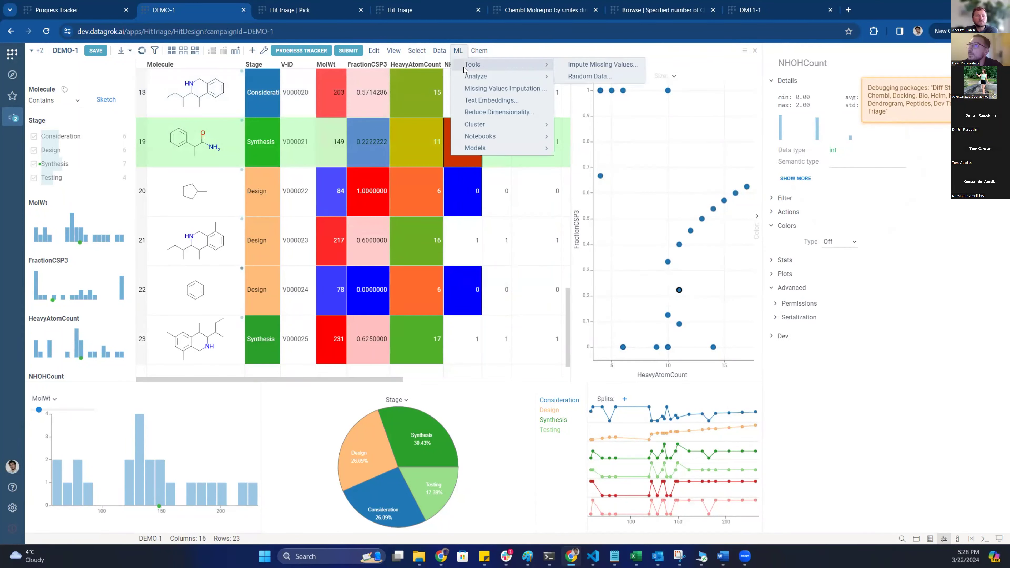
Save the DEMO-1 campaign from its submission summary without submitting it
scroll(468, 176, "up", 8)
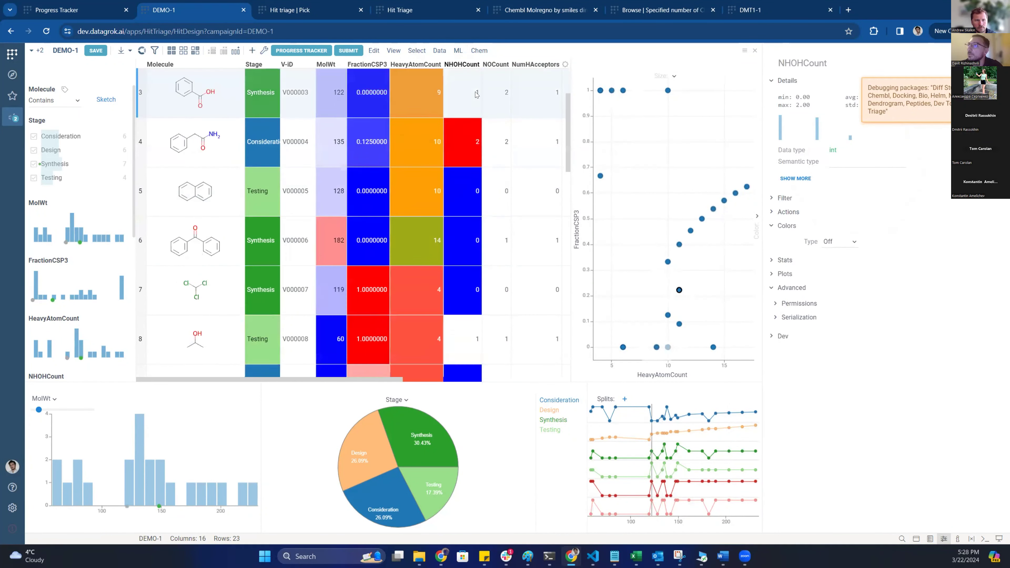
left_click(348, 50)
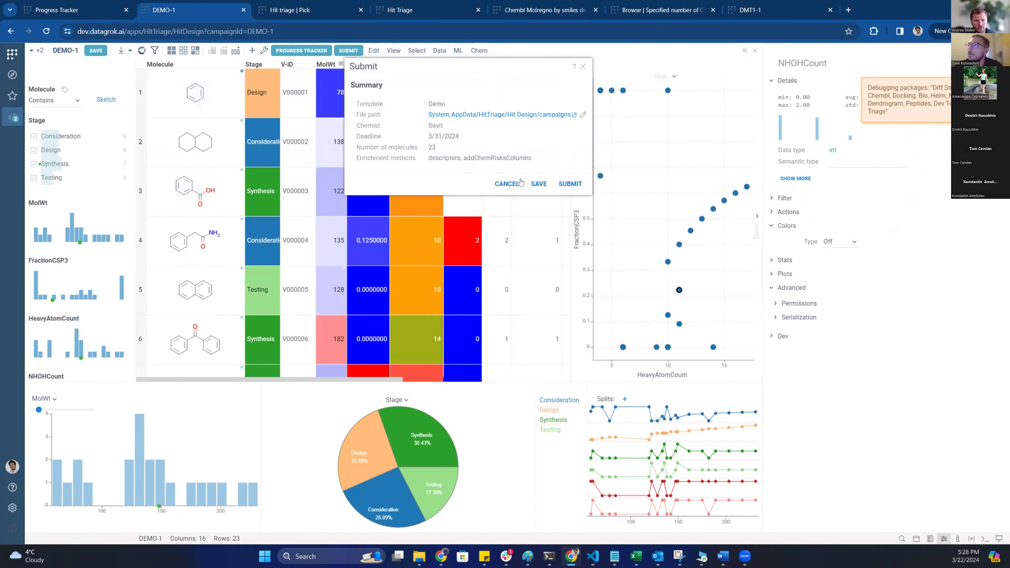
left_click(538, 184)
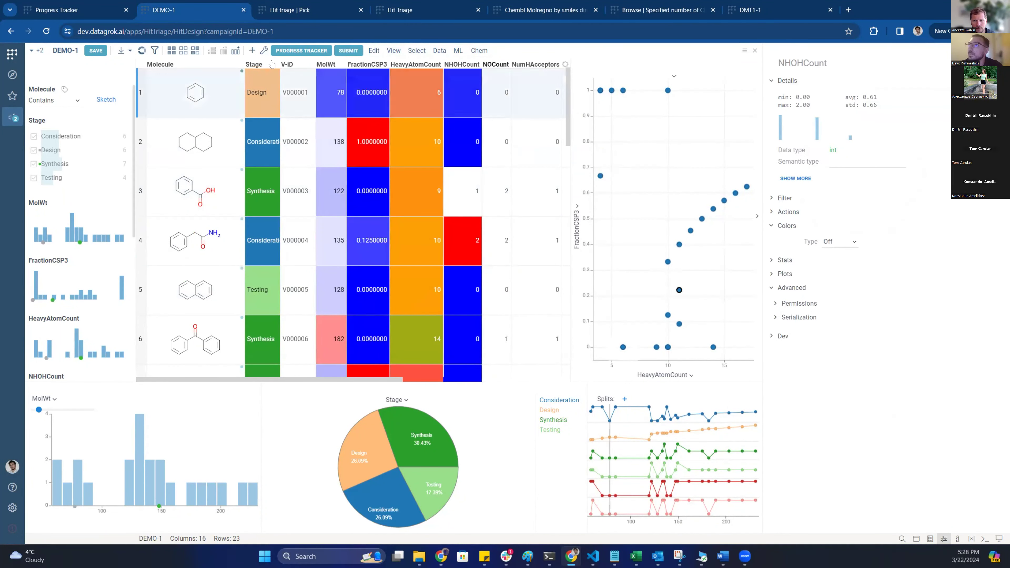
Switch to the DEMO-1 Progress Tracker, return to the design view and reload the campaign page
left_click(90, 11)
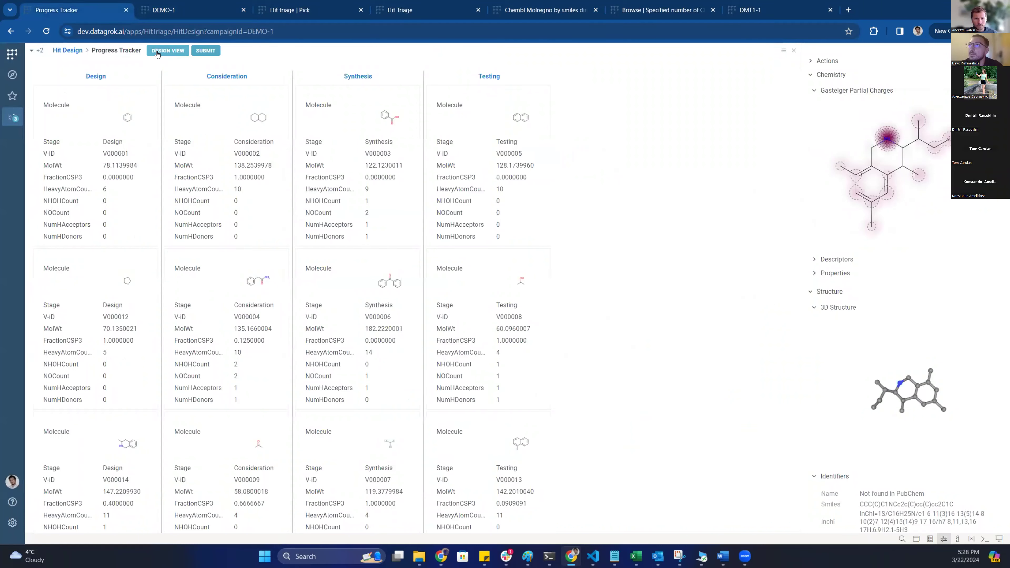
left_click(167, 52)
left_click(272, 27)
key("Return")
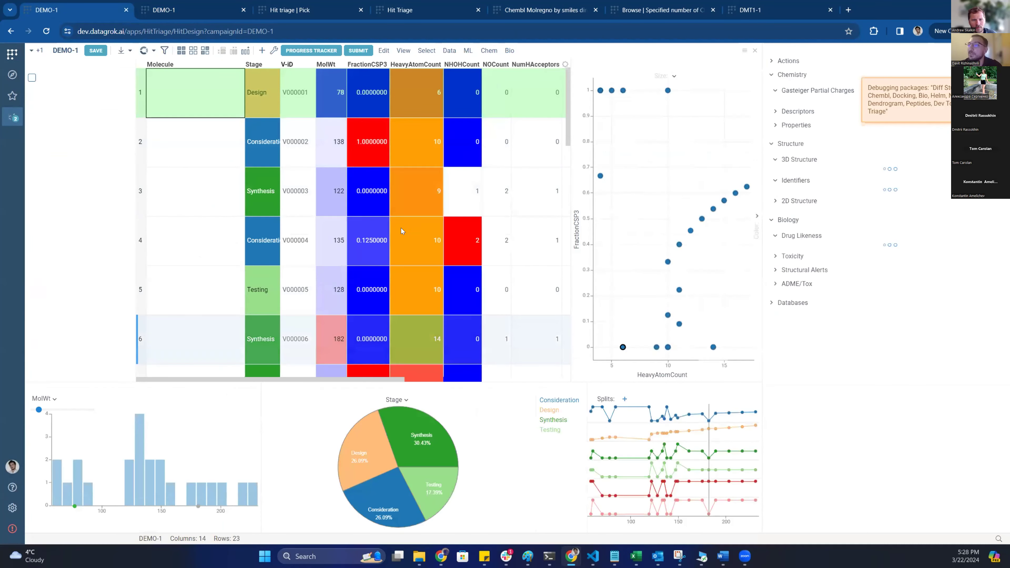
Examine the reloaded DEMO-1 table from first to last row, checking the saved column color coding and molecule stages
scroll(417, 200, "down", 1)
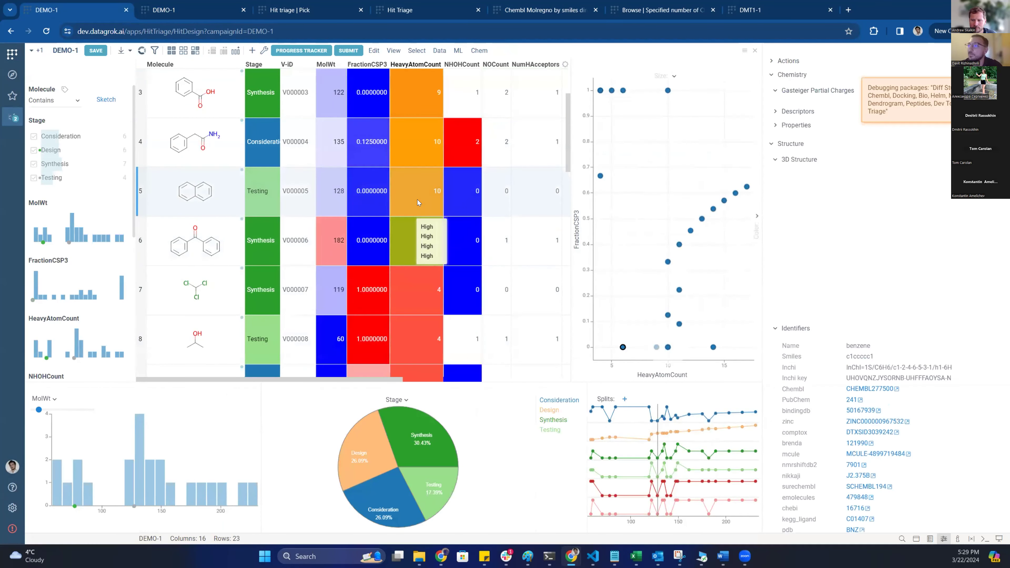
scroll(417, 200, "up", 1)
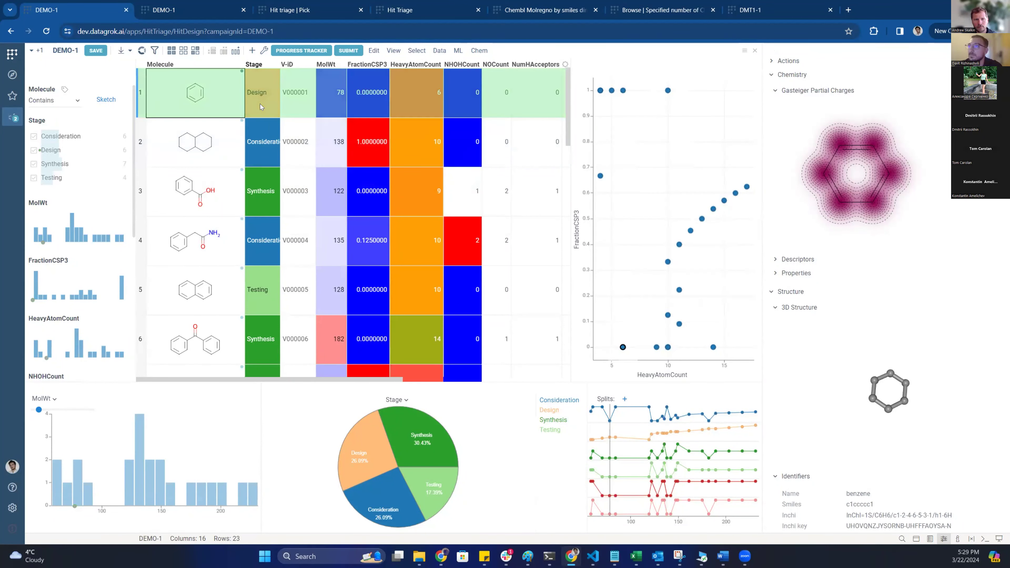
scroll(278, 118, "down", 4)
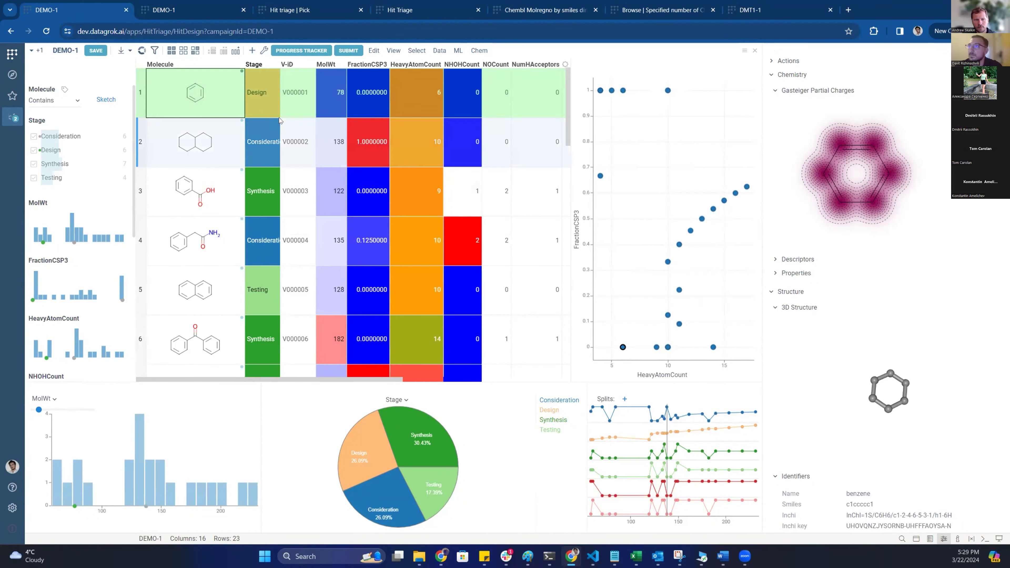
scroll(294, 152, "up", 4)
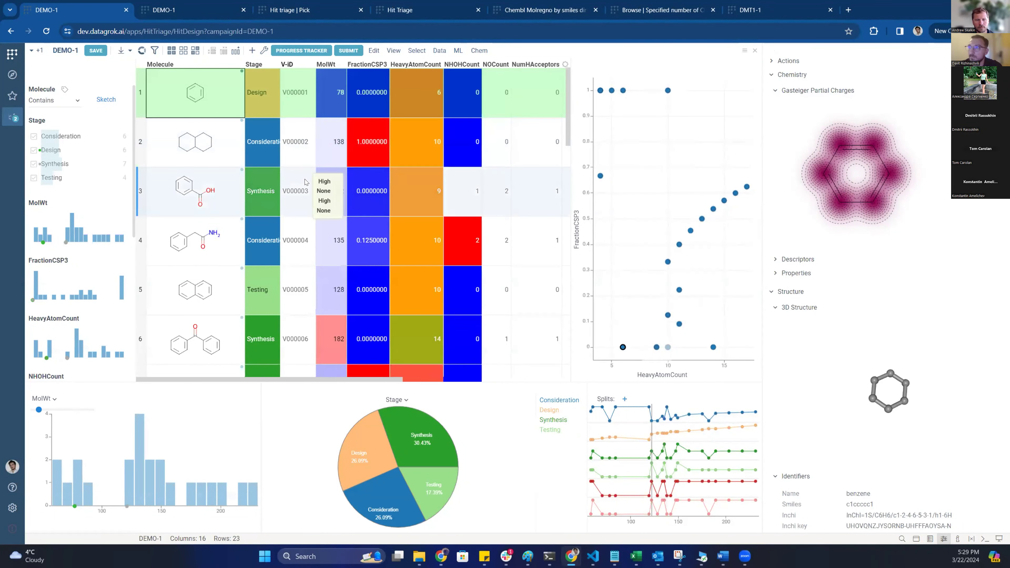
scroll(305, 181, "down", 10)
scroll(305, 182, "down", 7)
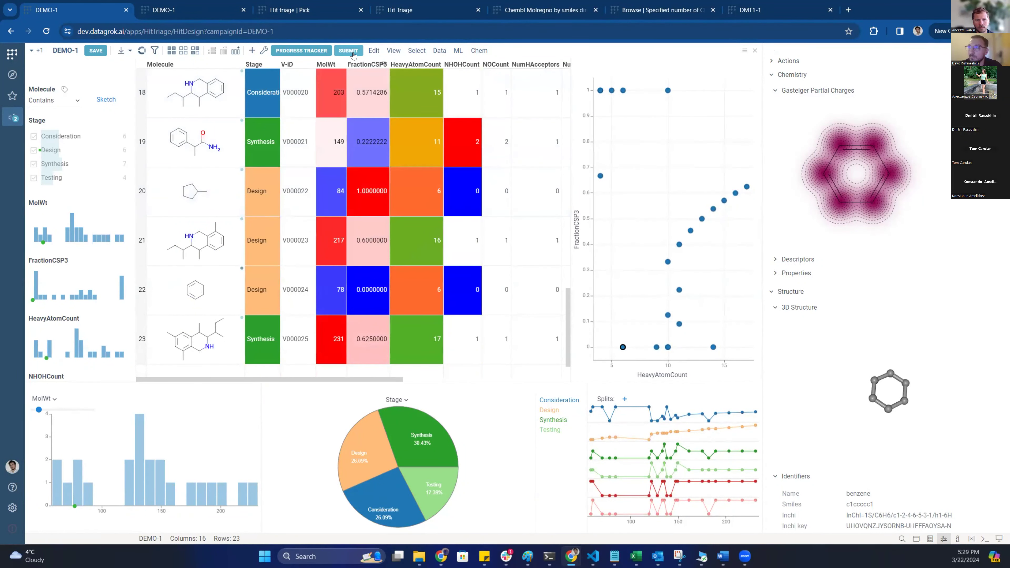
scroll(362, 115, "up", 8)
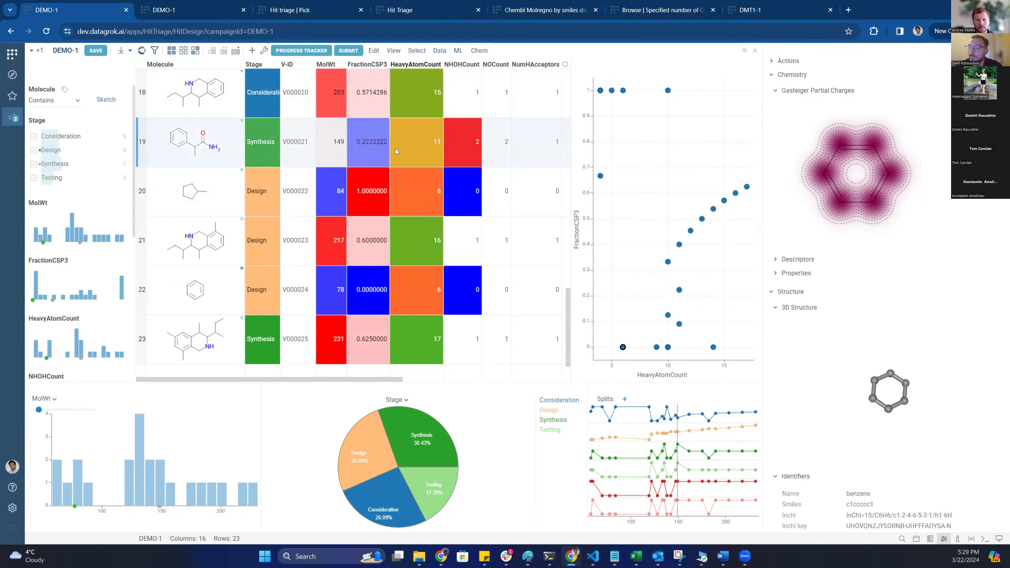
scroll(395, 148, "up", 9)
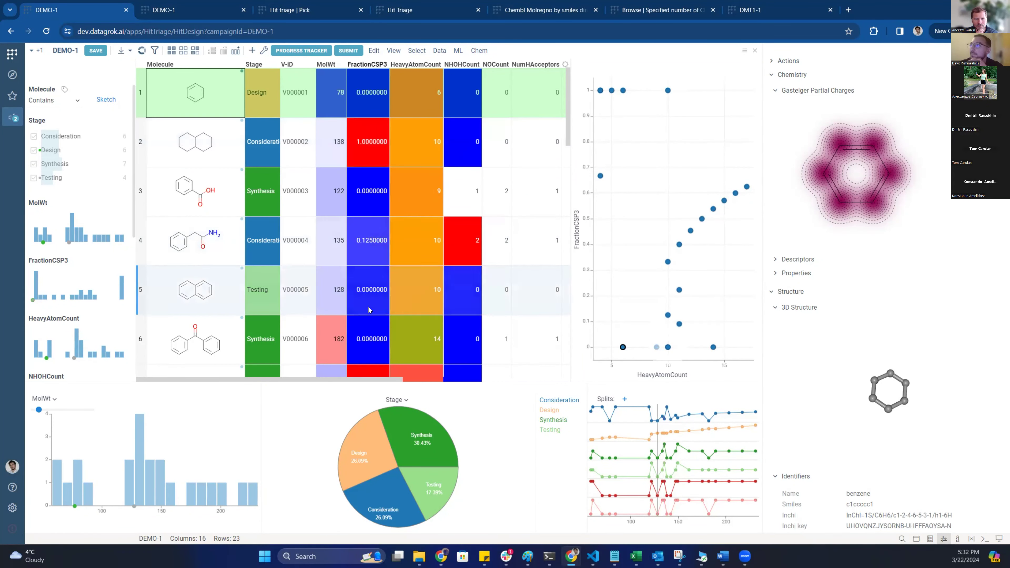
Examine the Mutagenicity, Tumorigenicity, Irritating effects and Reproductive effects columns of the DEMO-1 table, then return to its first columns
left_click_drag(377, 380, 510, 381)
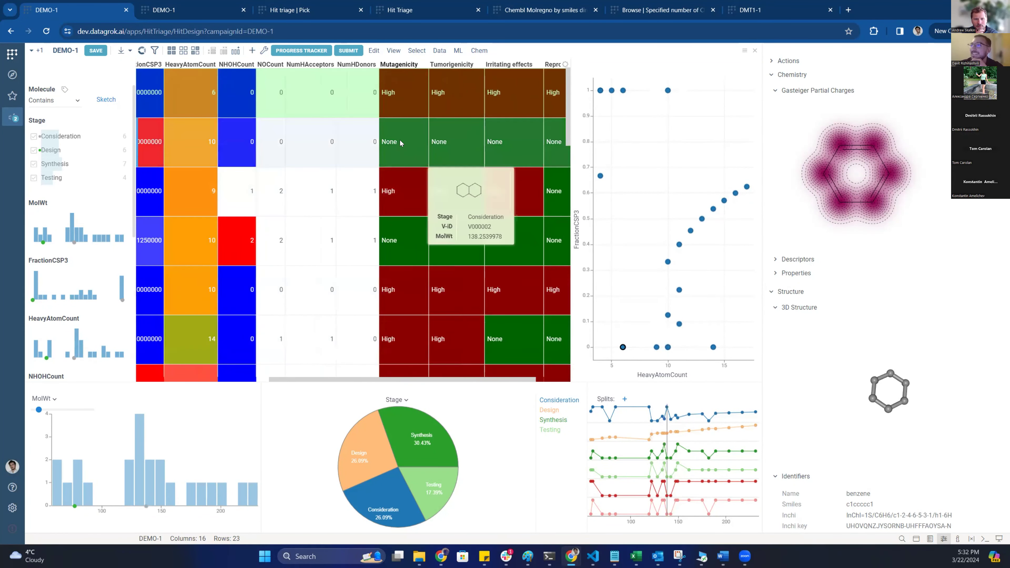
scroll(349, 171, "right", 3)
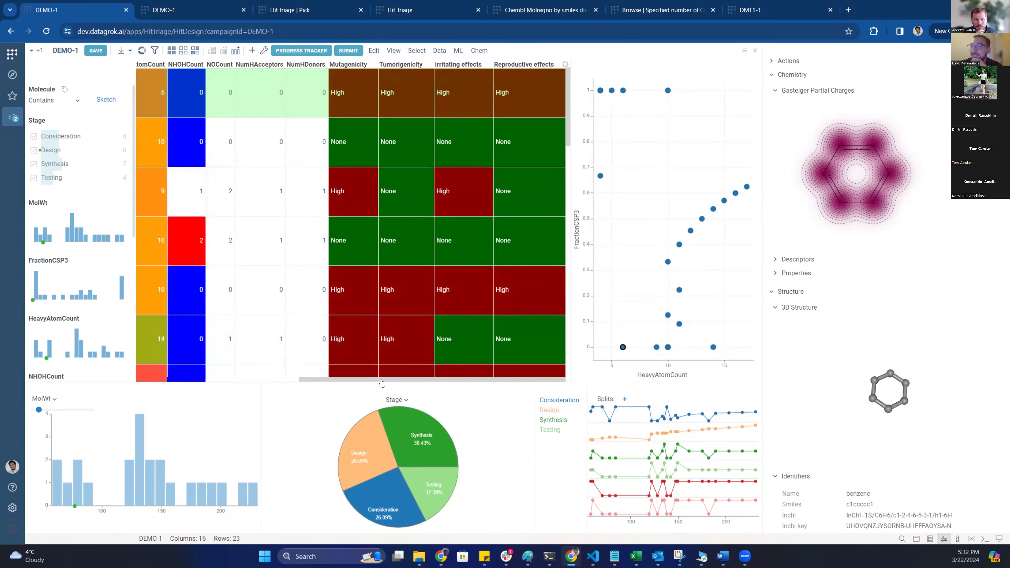
left_click_drag(382, 380, 223, 380)
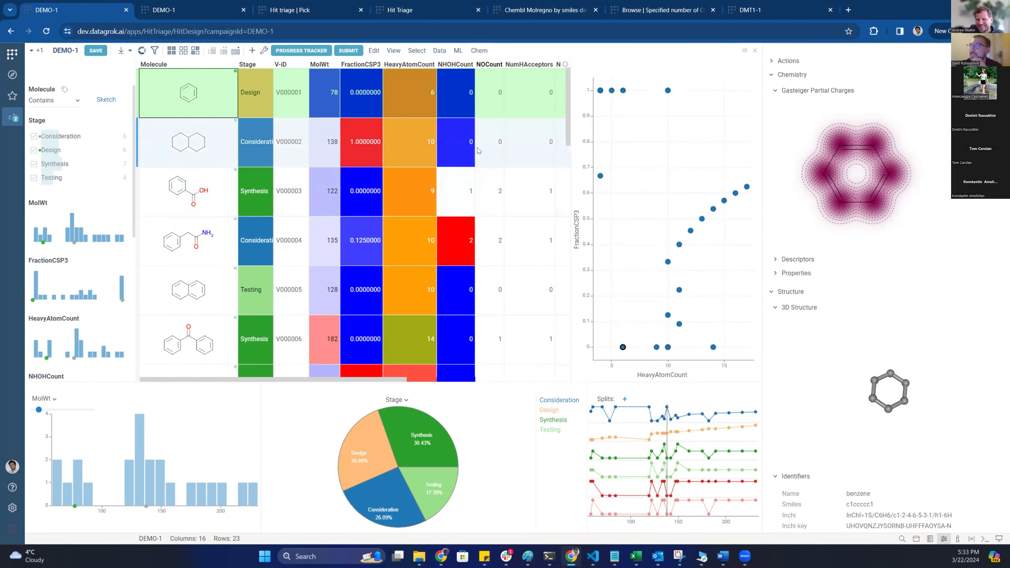
left_click_drag(321, 382, 289, 383)
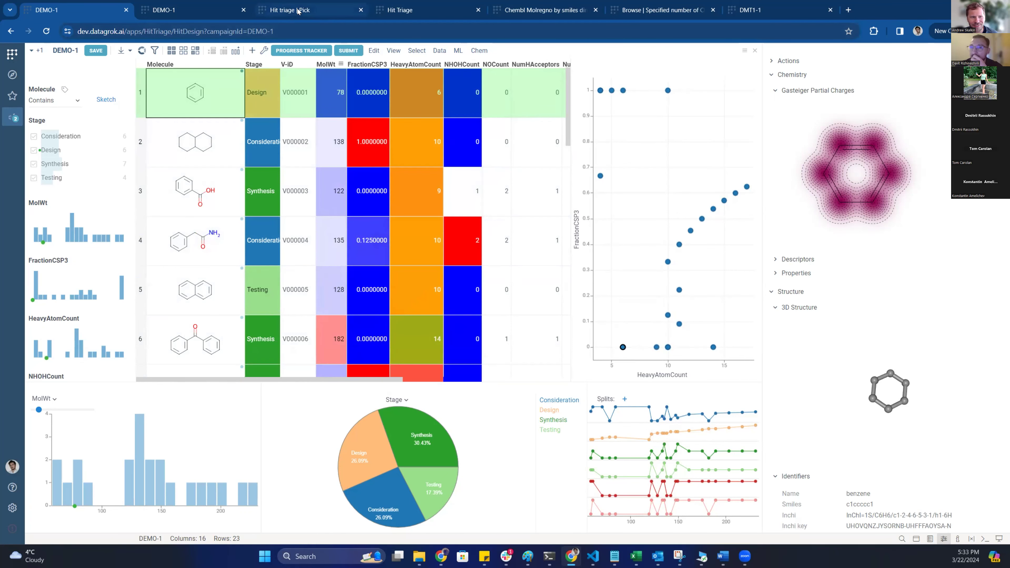
Switch to the Hit Triage Pick view, review its molecule table and slightly enlarge the table above the line charts
mouse_move(298, 11)
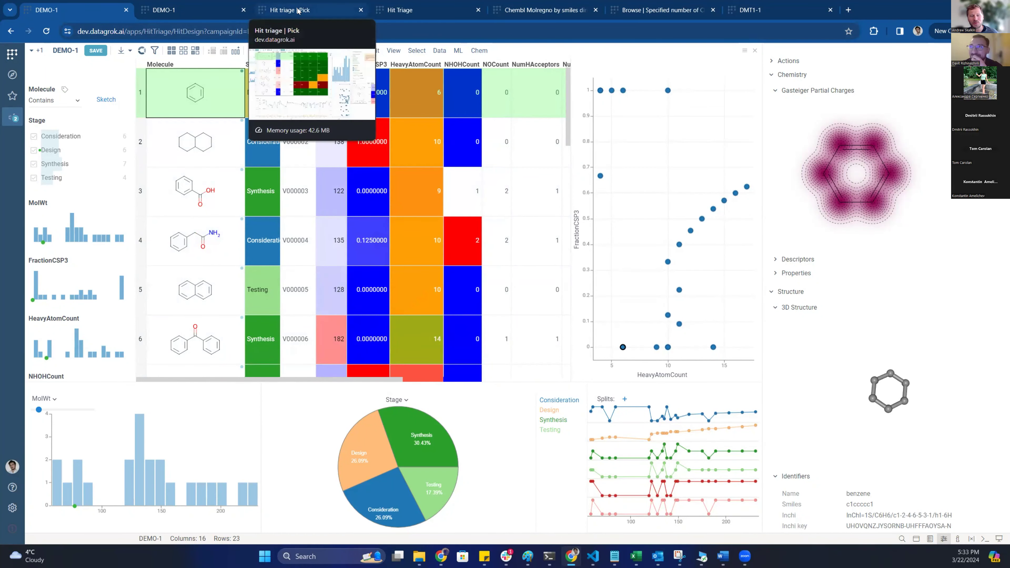
left_click(354, 4)
scroll(307, 284, "down", 3)
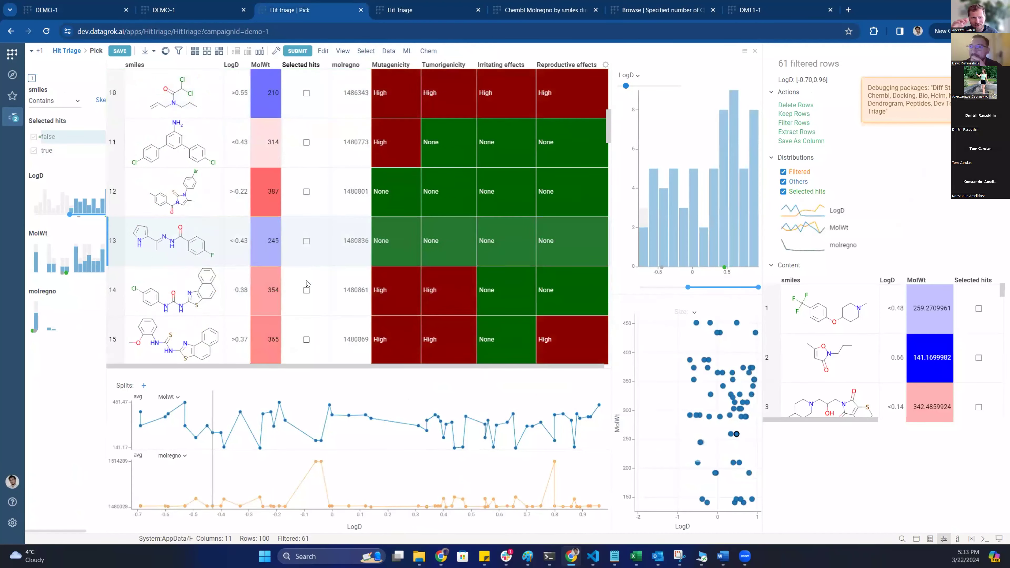
scroll(307, 294, "up", 3)
scroll(311, 307, "up", 3)
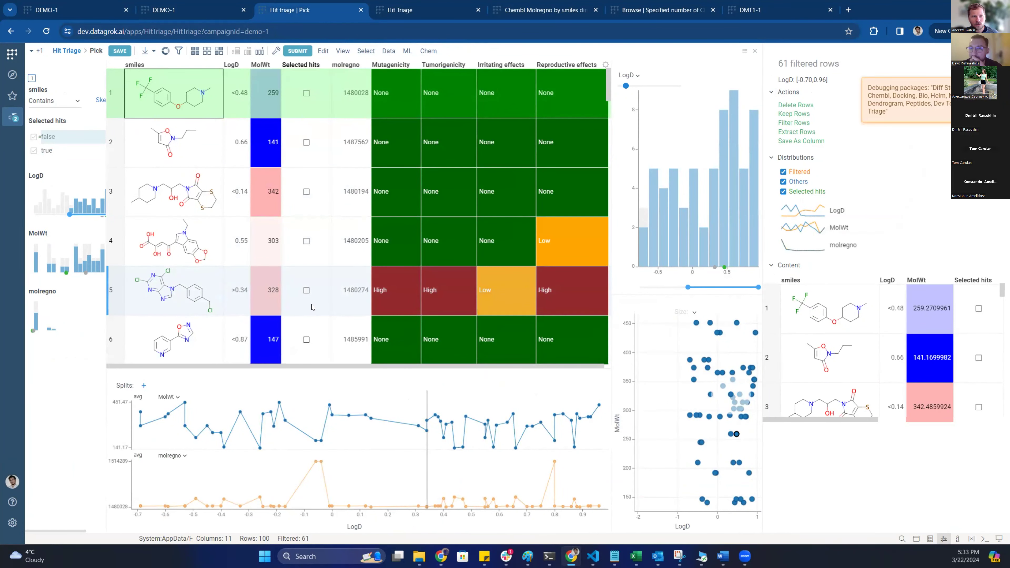
left_click_drag(333, 369, 333, 386)
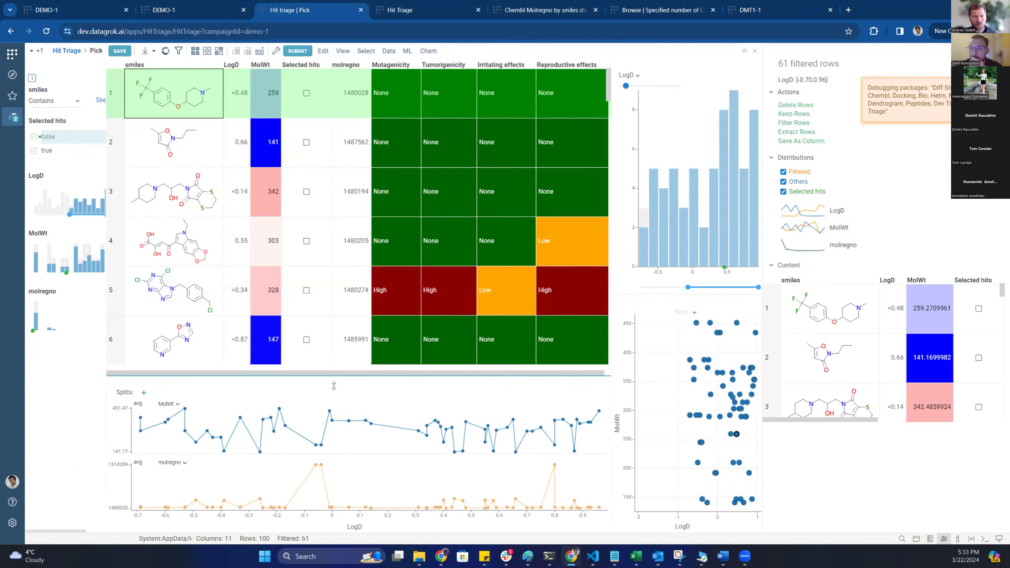